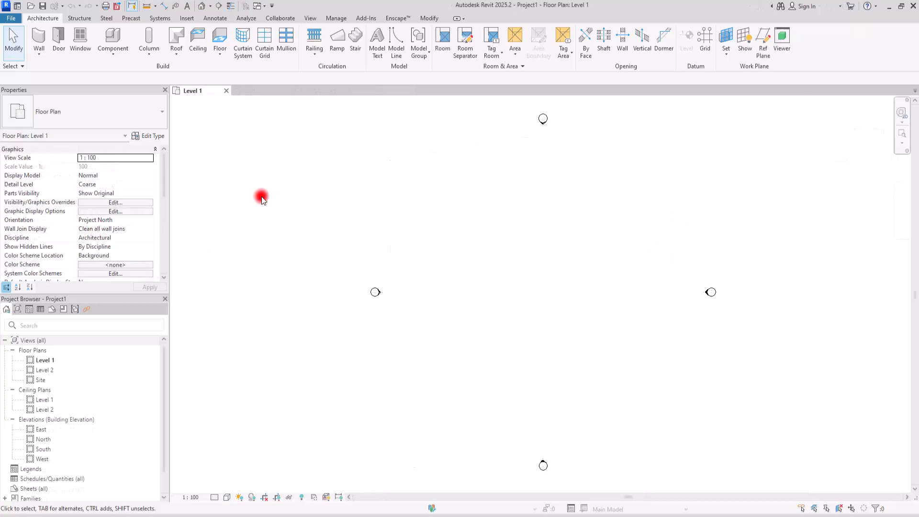
# Create a new family from the window family template.
pyautogui.click(11, 18)
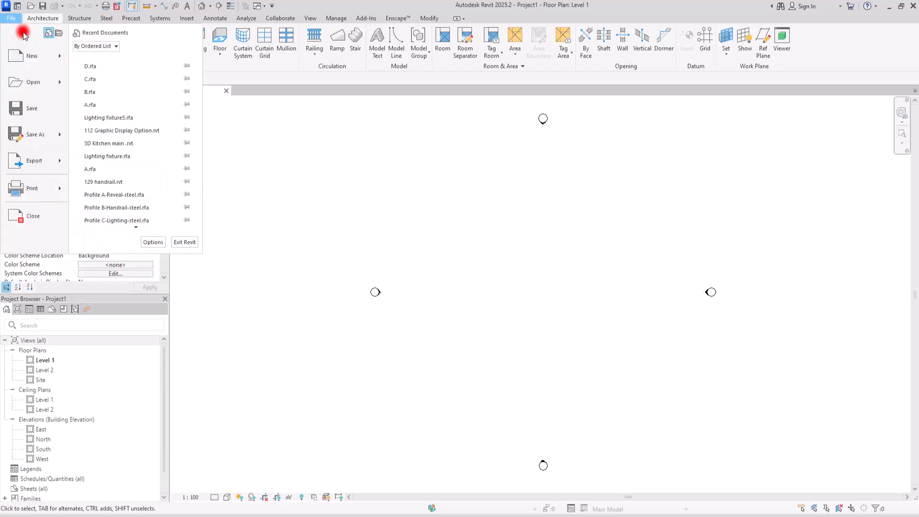
pyautogui.moveTo(61, 56)
pyautogui.click(117, 89)
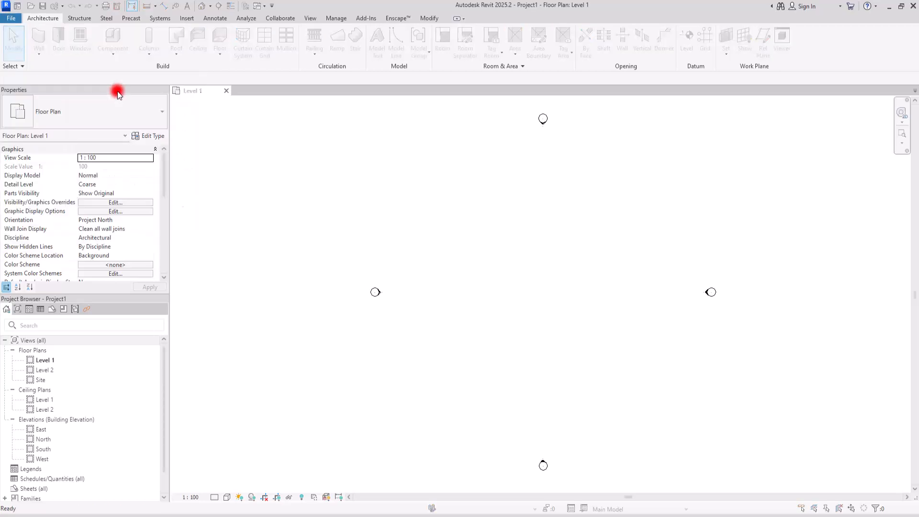
pyautogui.scroll(-3, 411, 249)
pyautogui.doubleClick(313, 316)
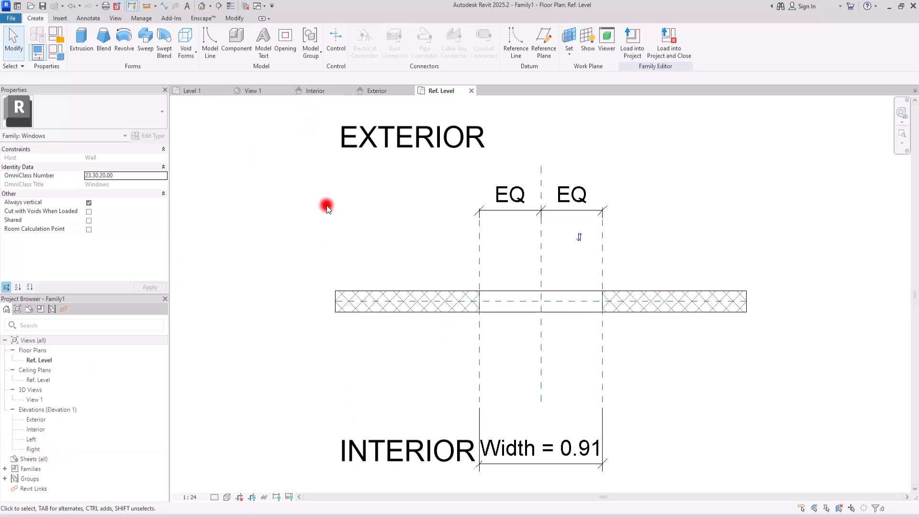
# Close the Exterior elevation and the 3D view, and open the Left elevation.
pyautogui.click(411, 91)
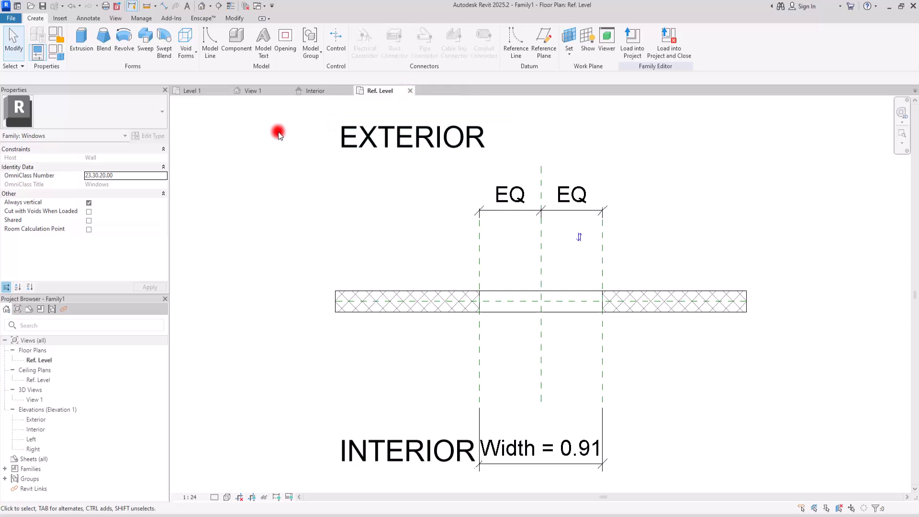
pyautogui.click(287, 91)
pyautogui.click(31, 439)
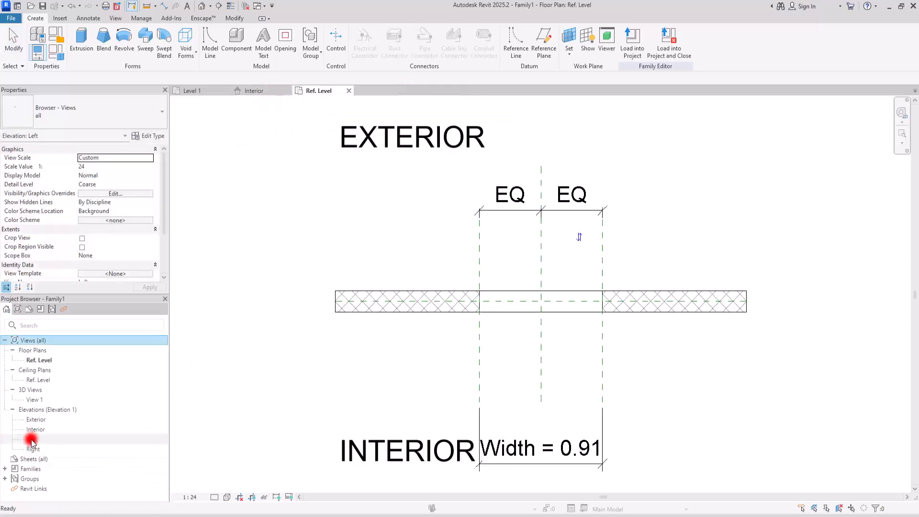
pyautogui.doubleClick(31, 440)
pyautogui.scroll(1, 588, 271)
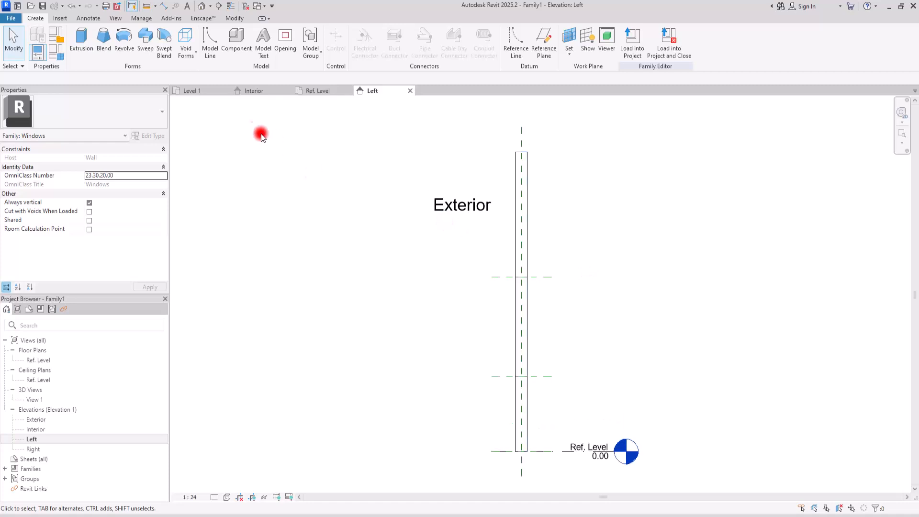
# Show the Interior elevation with a finer detail level and a shaded visual style.
pyautogui.click(261, 91)
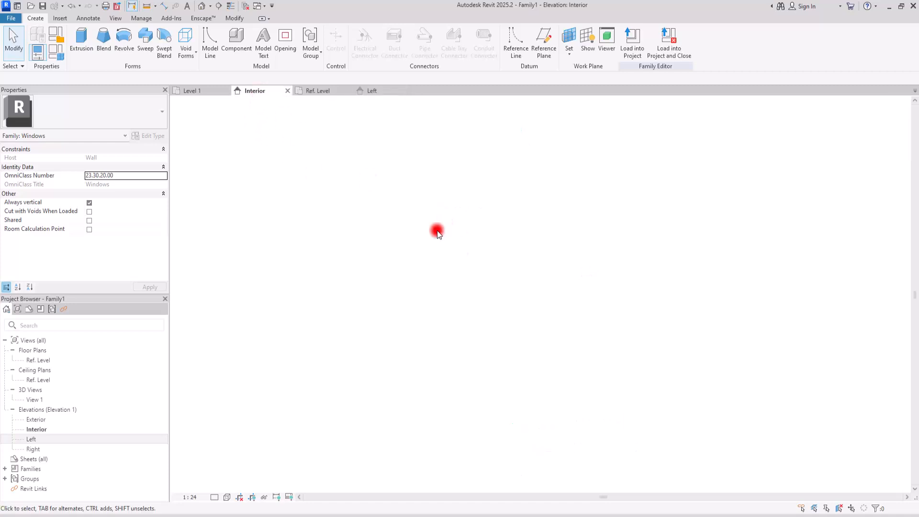
pyautogui.scroll(2, 525, 353)
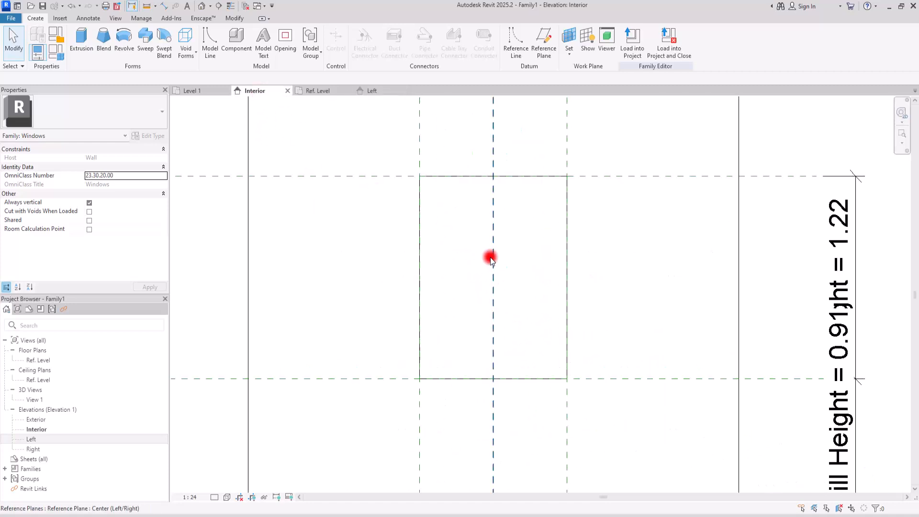
pyautogui.scroll(1, 490, 257)
pyautogui.click(214, 497)
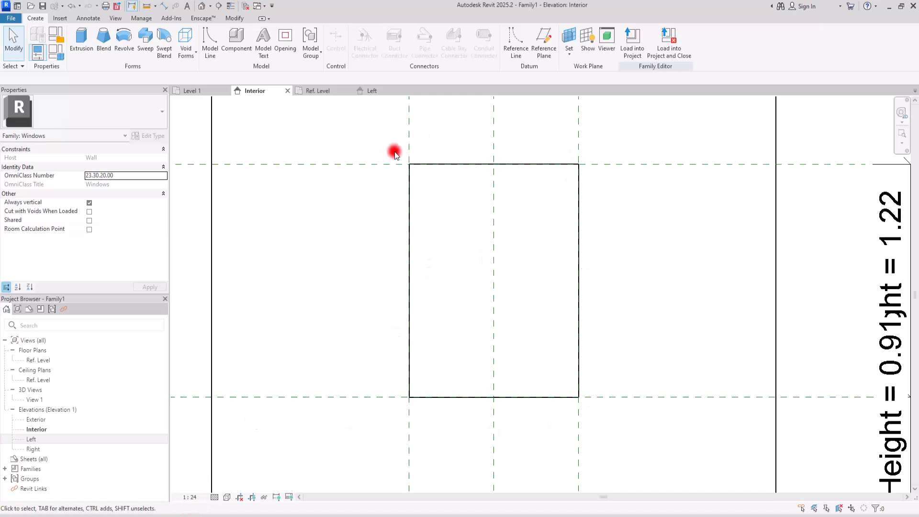
pyautogui.click(227, 497)
pyautogui.click(234, 434)
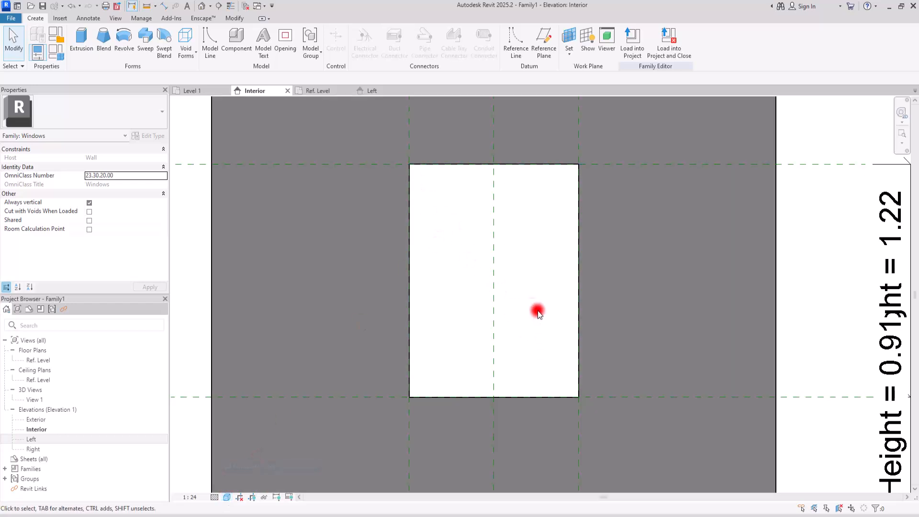
# Start a sweep and sketch a rectangular path about 0.78 by 1.10 m inside the window opening.
pyautogui.click(147, 37)
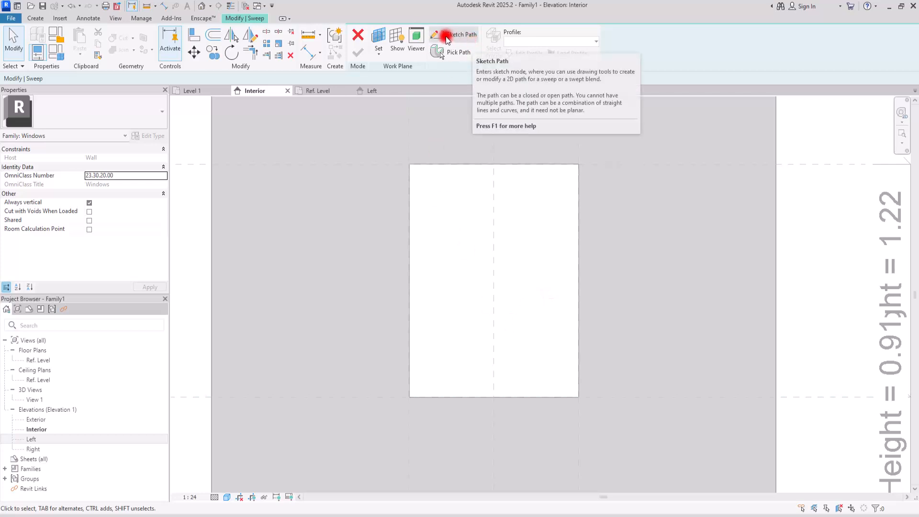
pyautogui.click(446, 36)
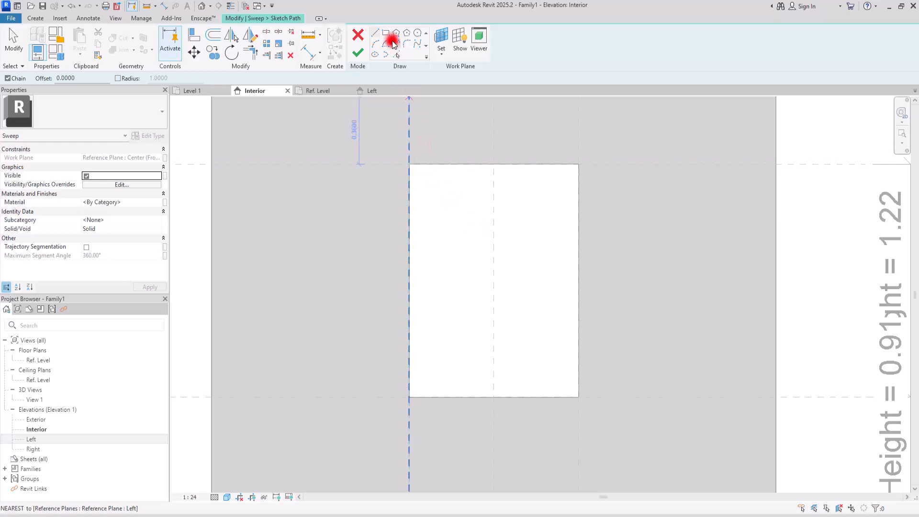
pyautogui.click(388, 33)
pyautogui.click(421, 388)
pyautogui.click(566, 178)
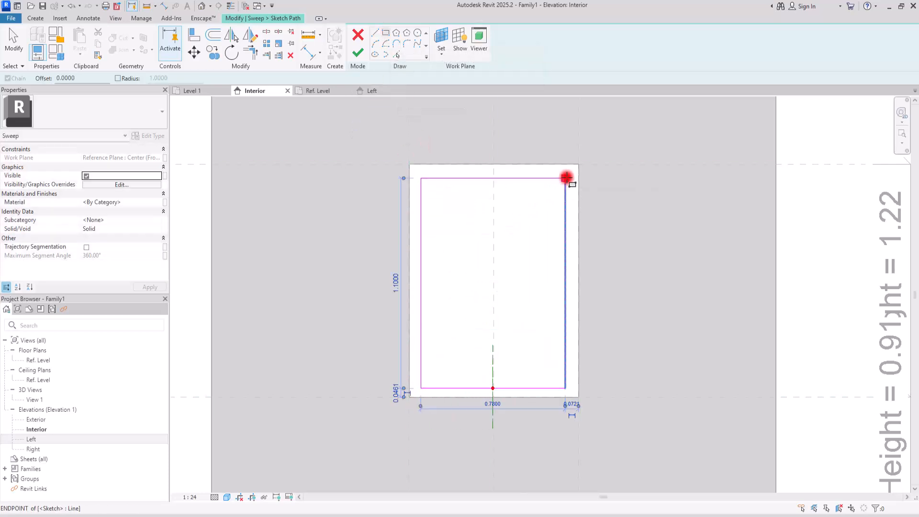
pyautogui.press('Escape')
pyautogui.press('Escape')
# Align and lock all four sides of the sweep path to the reference planes around the opening, and finish the path.
pyautogui.click(205, 38)
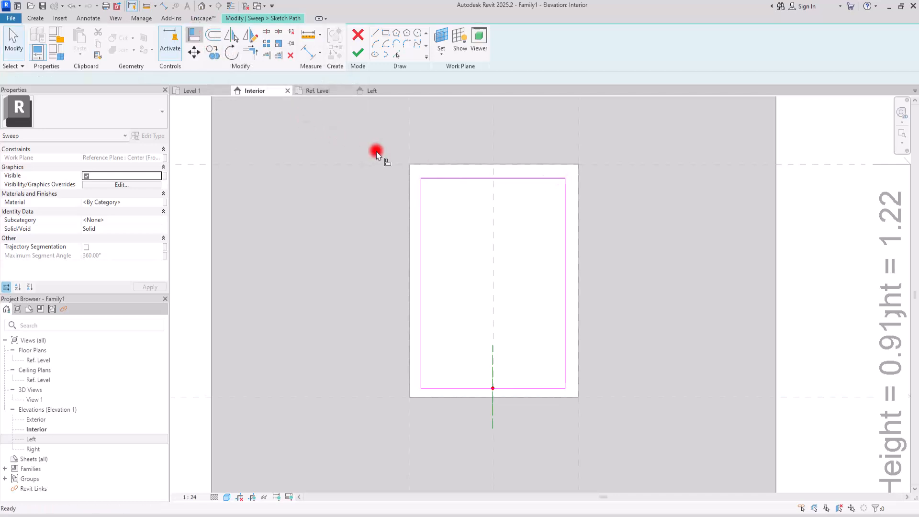
pyautogui.click(410, 136)
pyautogui.click(422, 227)
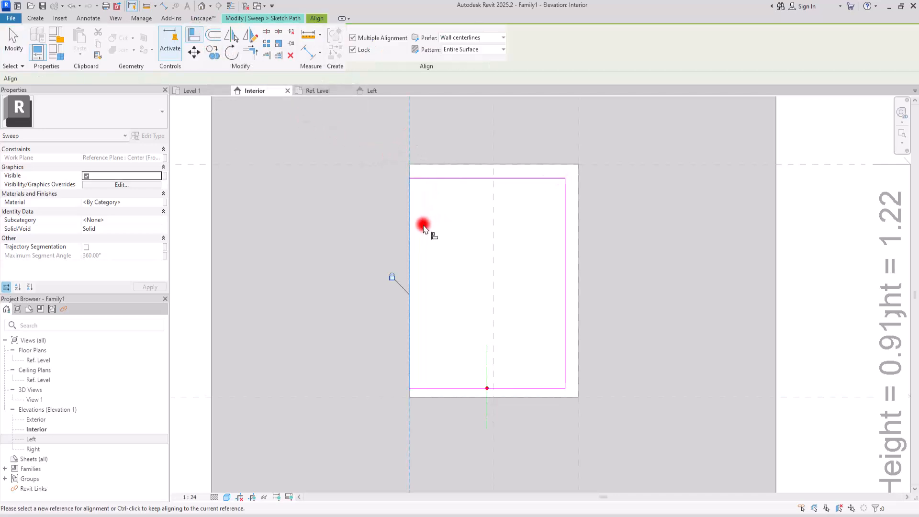
pyautogui.click(348, 165)
pyautogui.click(450, 178)
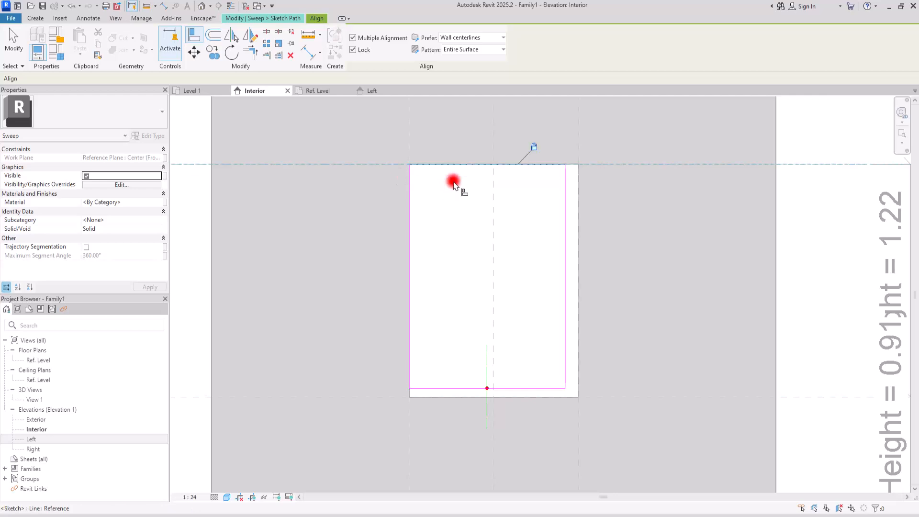
pyautogui.click(579, 185)
pyautogui.click(566, 200)
pyautogui.click(625, 397)
pyautogui.click(524, 388)
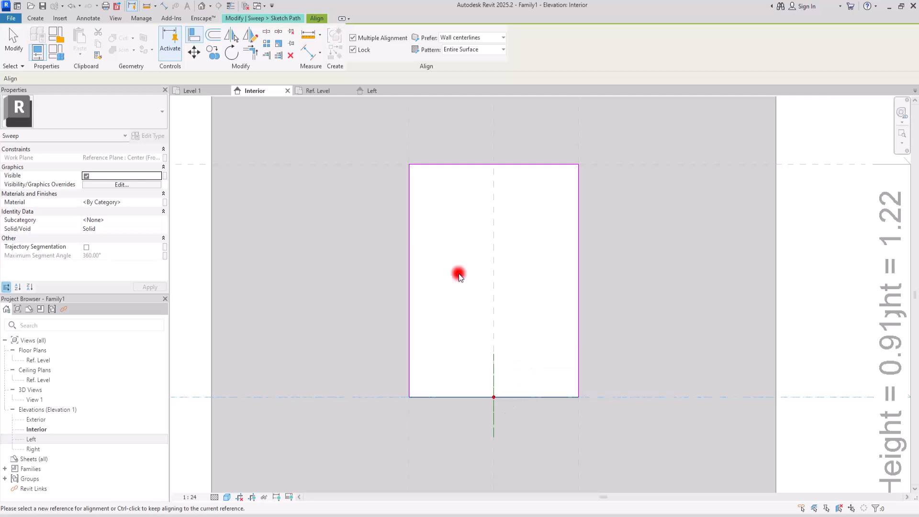
pyautogui.press('Escape')
pyautogui.click(358, 52)
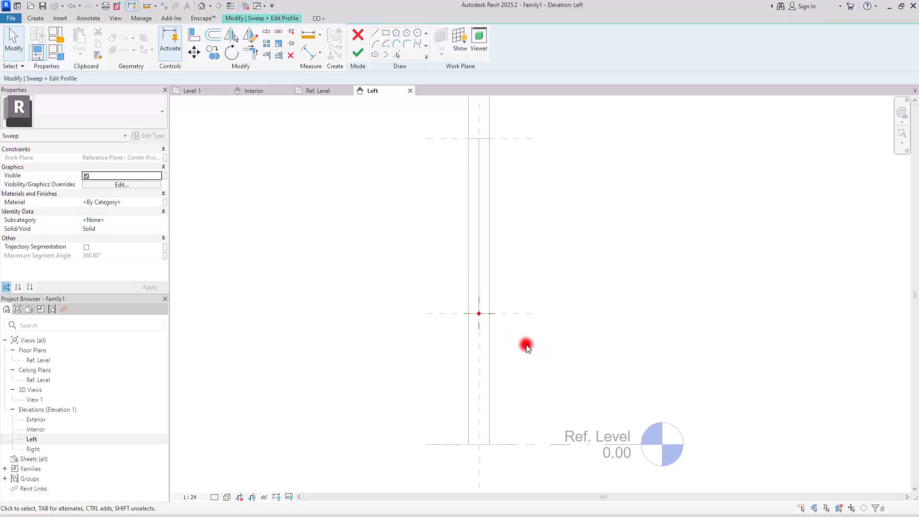
# In the sweep profile sketch, add horizontal reference planes about 0.075 m below and 0.024 m above the sill plane.
pyautogui.scroll(6, 479, 321)
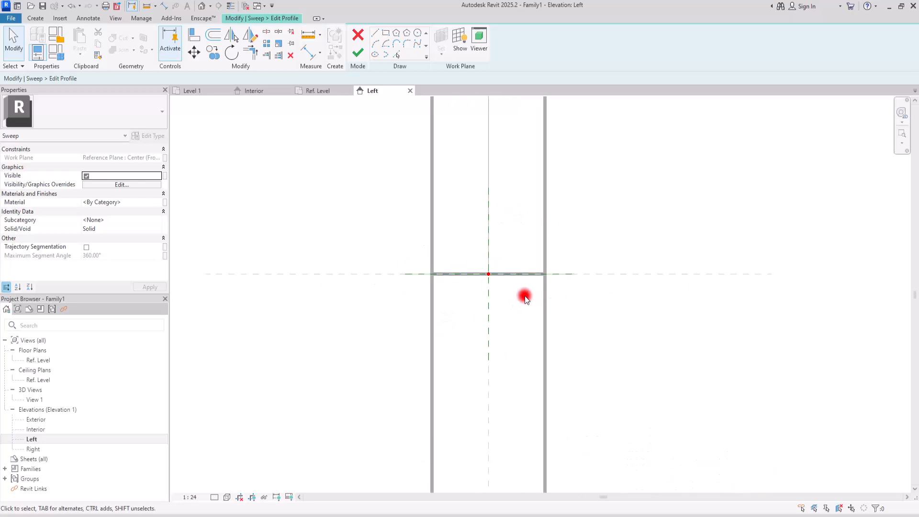
pyautogui.moveTo(454, 312); pyautogui.dragTo(480, 306, button='middle')
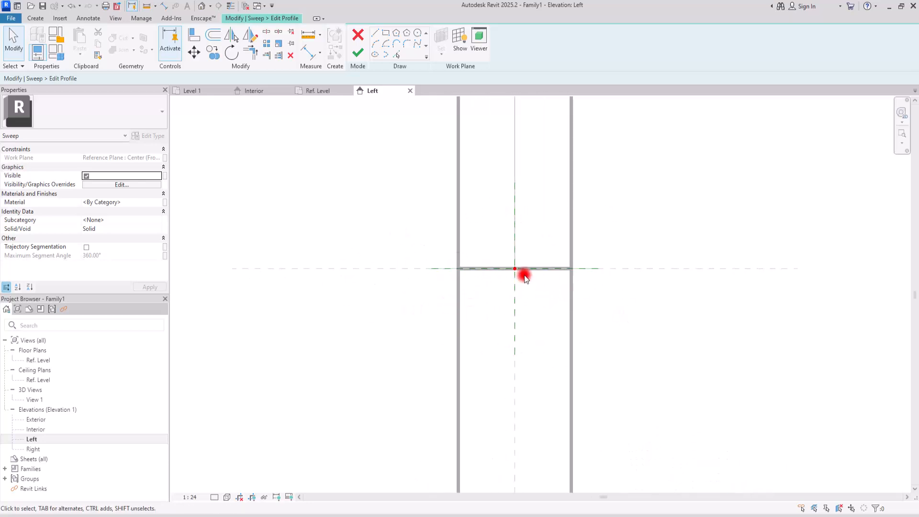
pyautogui.scroll(-3, 520, 263)
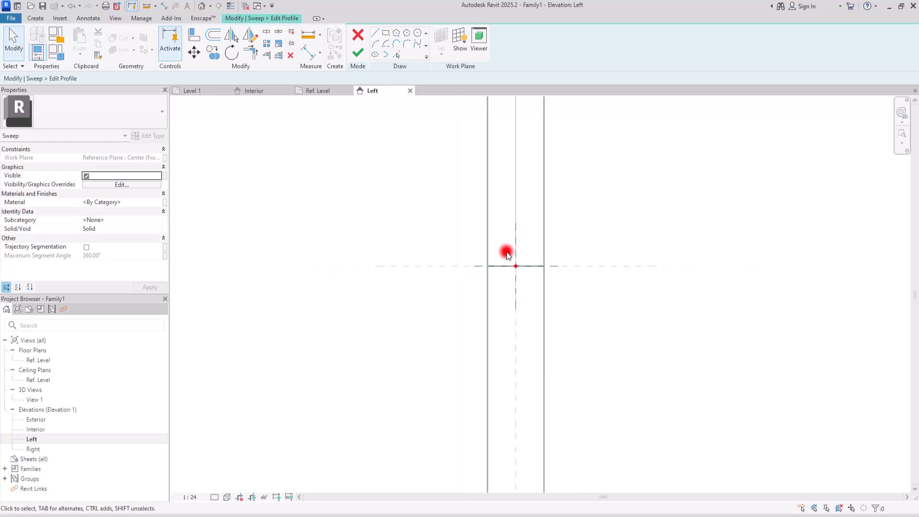
pyautogui.scroll(4, 507, 254)
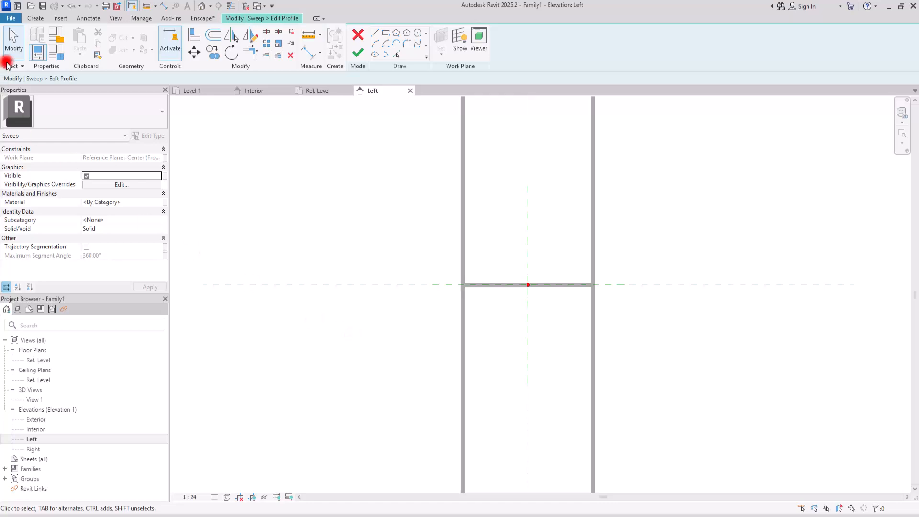
pyautogui.click(34, 18)
pyautogui.click(544, 41)
pyautogui.click(302, 351)
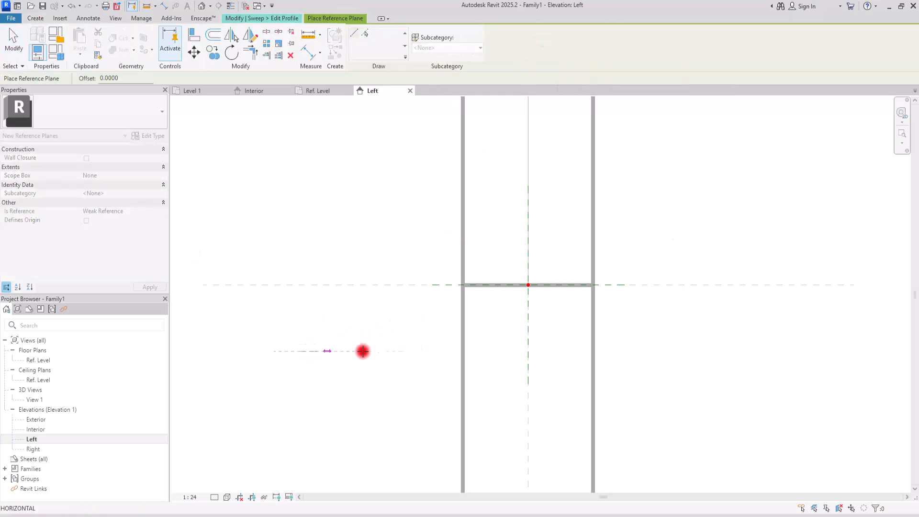
pyautogui.click(769, 351)
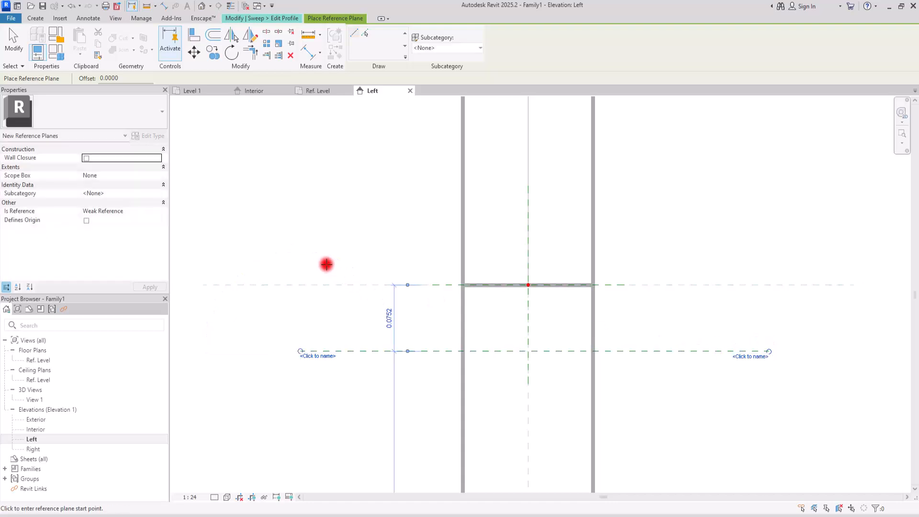
pyautogui.click(315, 263)
pyautogui.click(719, 264)
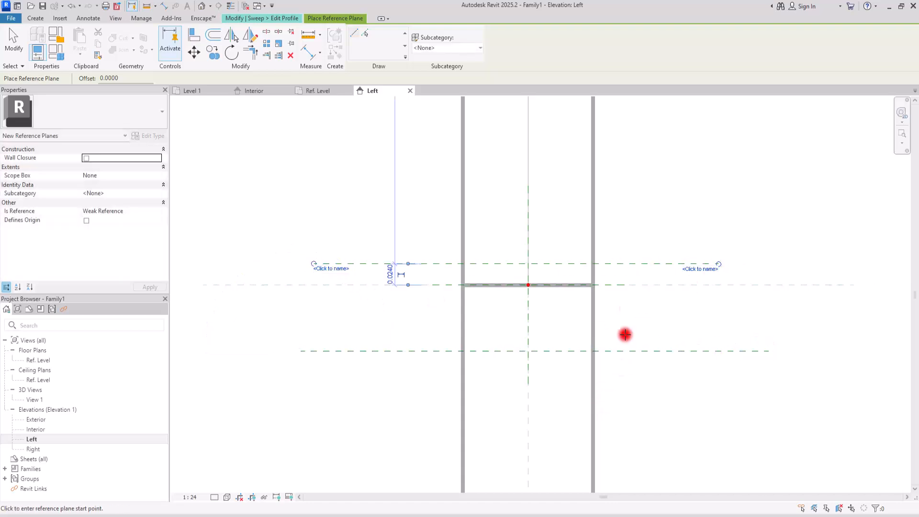
# Add vertical reference planes outside the wall, about 0.03 m beyond the interior face and 0.05 m beyond the exterior face.
pyautogui.click(617, 215)
pyautogui.click(617, 431)
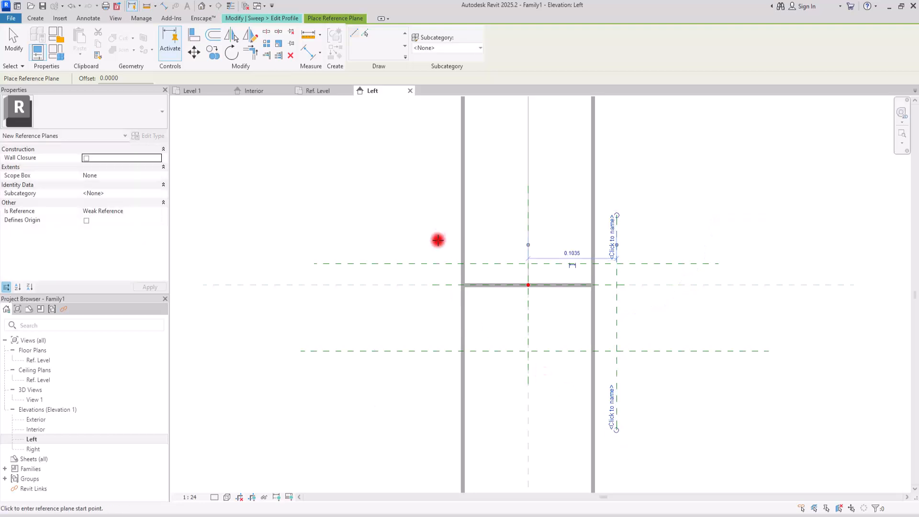
pyautogui.click(422, 215)
pyautogui.click(416, 420)
pyautogui.press('Escape')
pyautogui.moveTo(368, 192); pyautogui.dragTo(476, 184, button='middle')
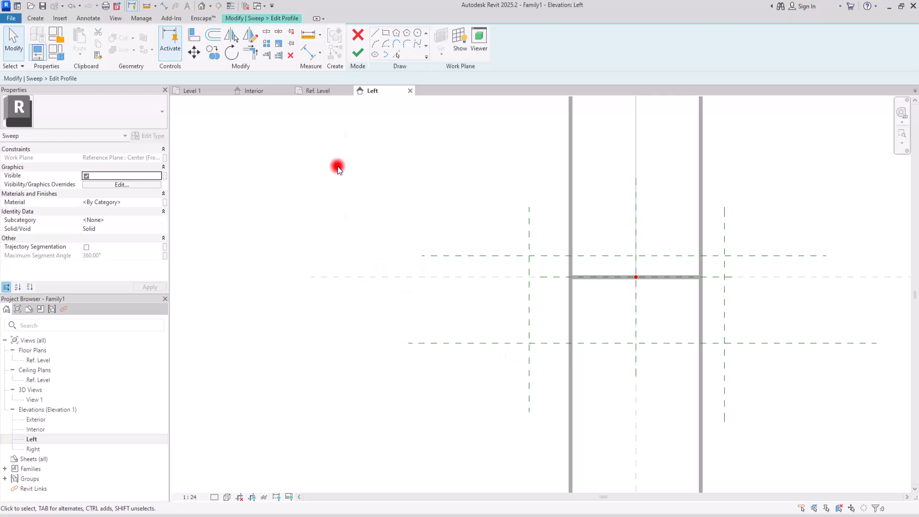
# Add aligned dimensions from the sill plane to the lower and the upper horizontal reference planes.
pyautogui.click(304, 54)
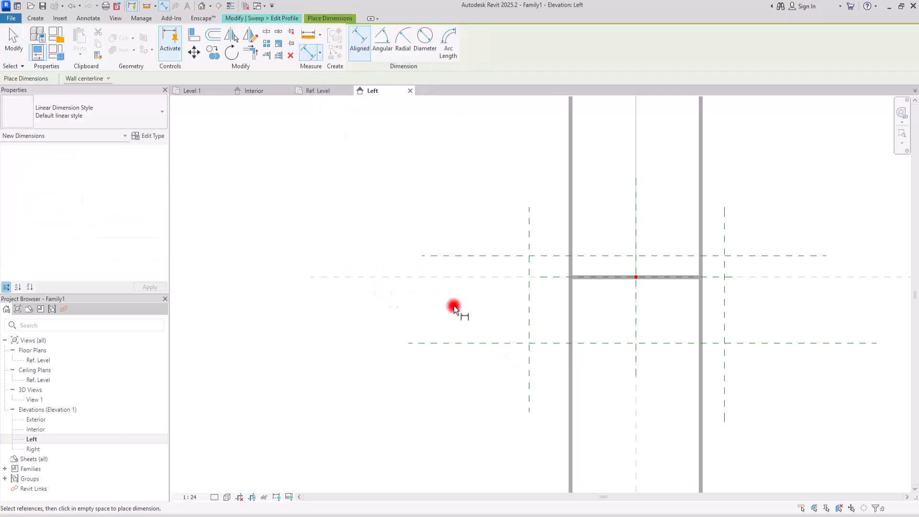
pyautogui.click(428, 276)
pyautogui.click(417, 343)
pyautogui.click(297, 437)
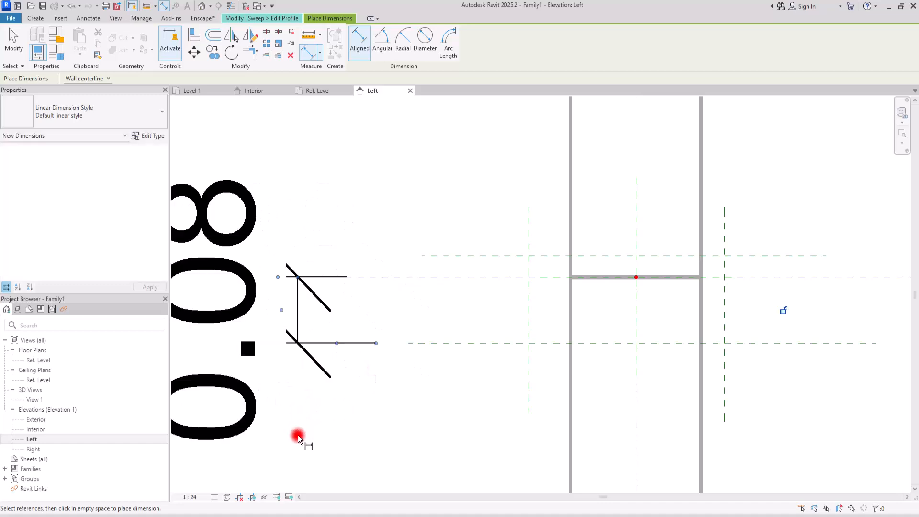
pyautogui.click(468, 258)
pyautogui.click(468, 277)
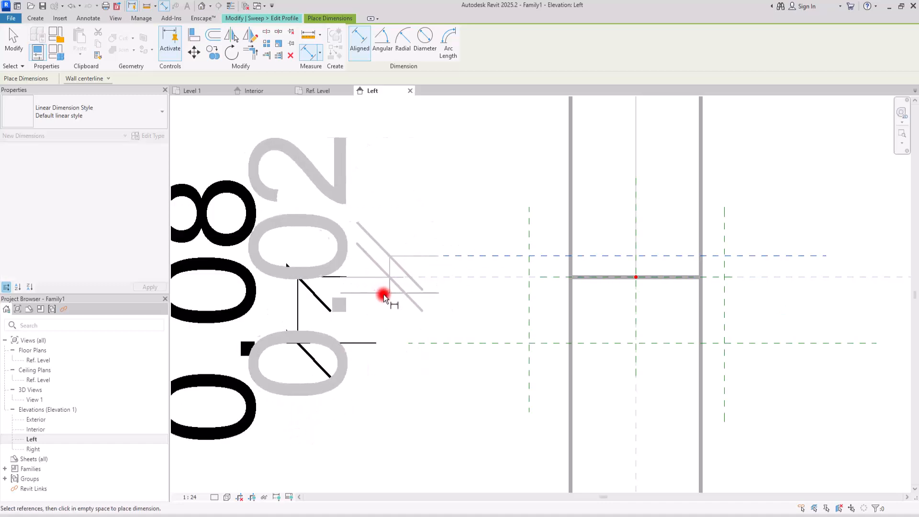
pyautogui.click(377, 303)
# Set the view scale to 1:5 and dimension each new vertical reference plane to its nearest wall face.
pyautogui.click(191, 498)
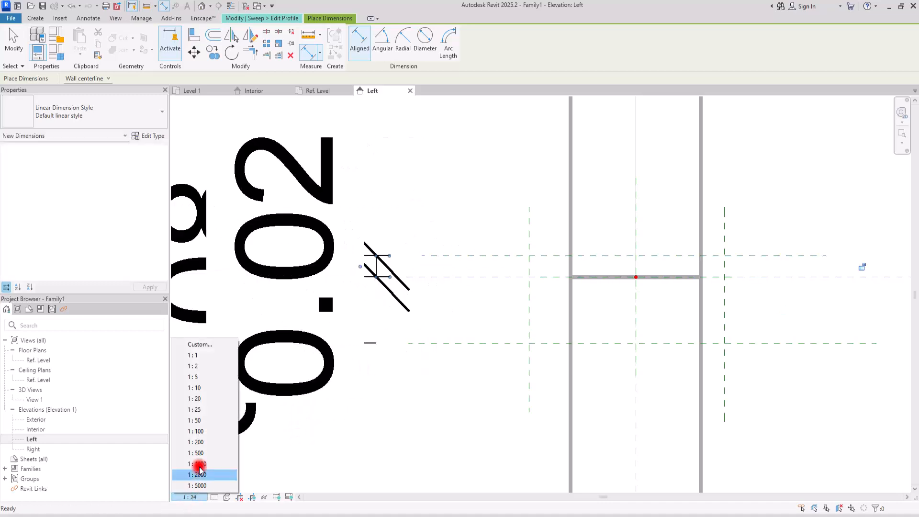
pyautogui.click(201, 377)
pyautogui.moveTo(462, 361); pyautogui.dragTo(344, 361, button='middle')
pyautogui.click(411, 217)
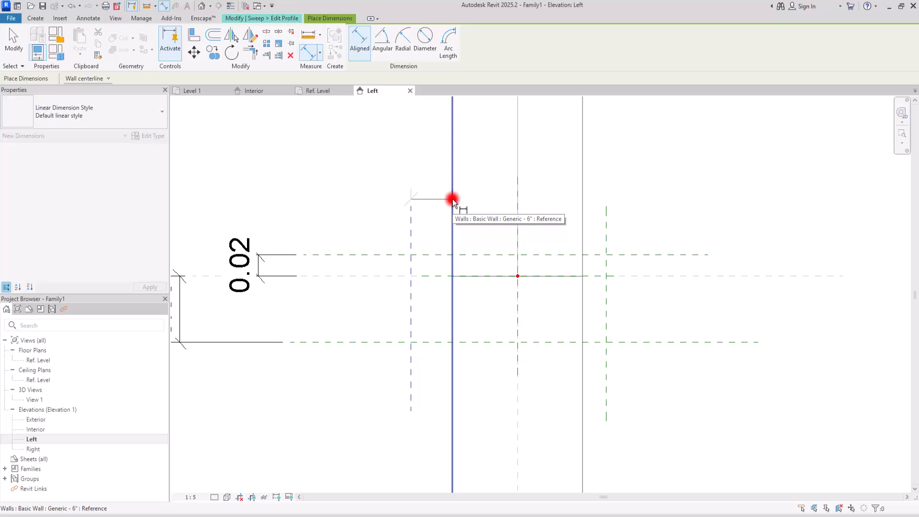
pyautogui.click(452, 199)
pyautogui.click(472, 195)
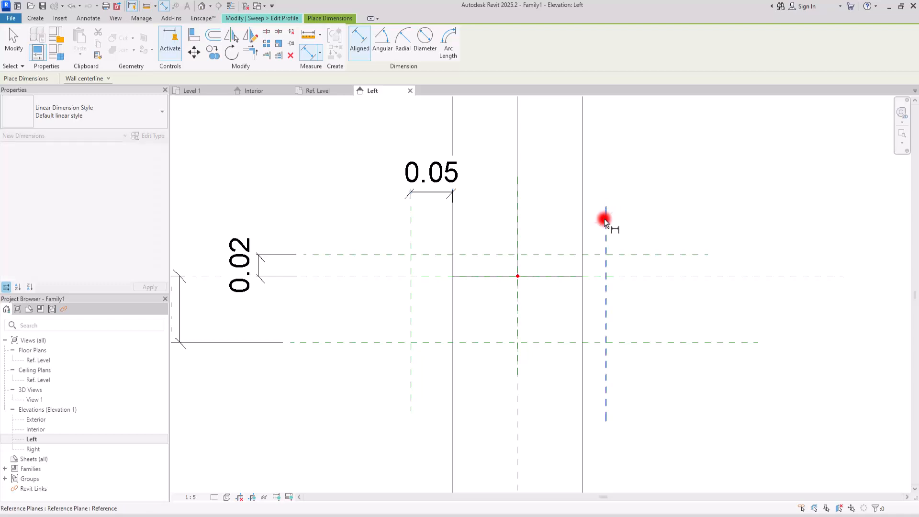
pyautogui.click(583, 199)
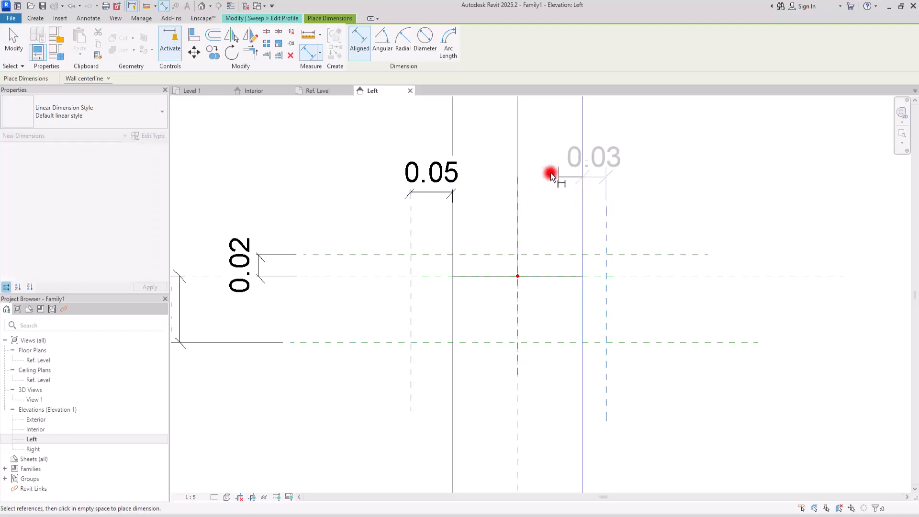
pyautogui.click(545, 180)
pyautogui.scroll(-3, 573, 205)
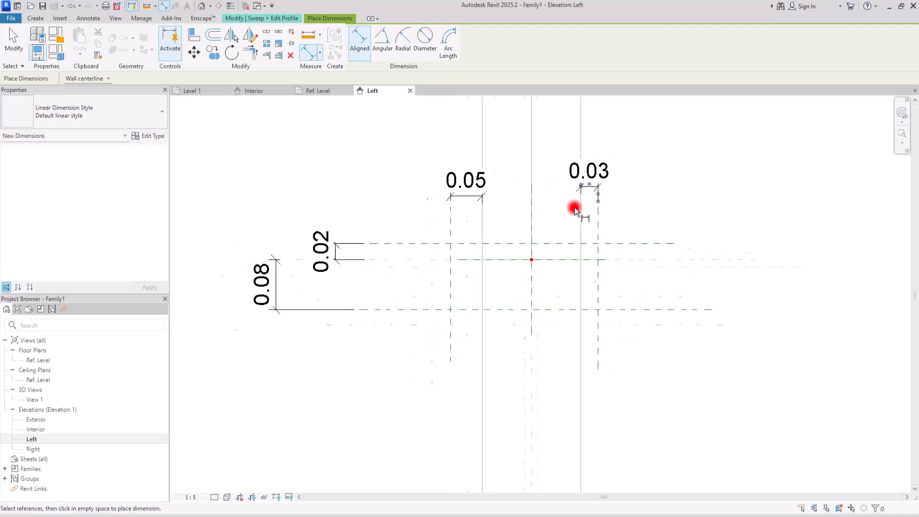
# Set the lower horizontal reference plane 0.04 m below the sill plane.
pyautogui.press('Escape')
pyautogui.scroll(4, 468, 281)
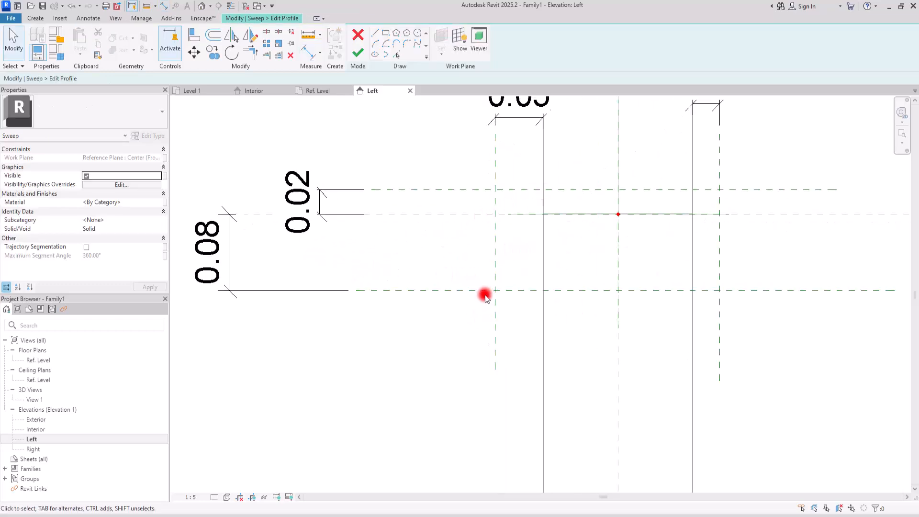
pyautogui.click(459, 291)
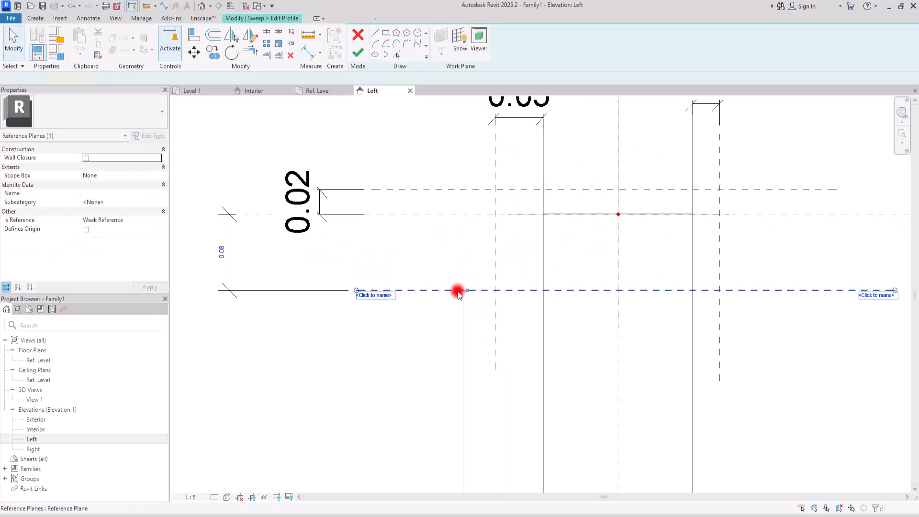
pyautogui.click(222, 253)
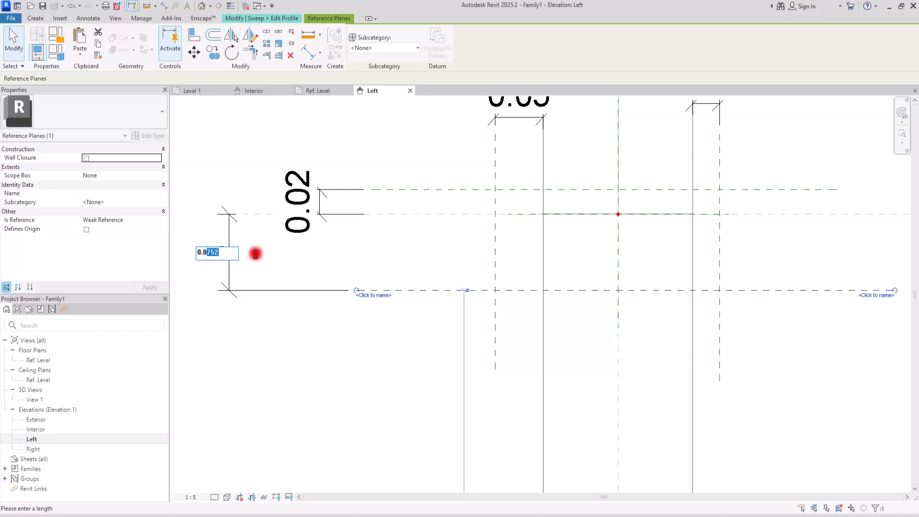
pyautogui.write('4')
pyautogui.press('Return')
pyautogui.click(326, 334)
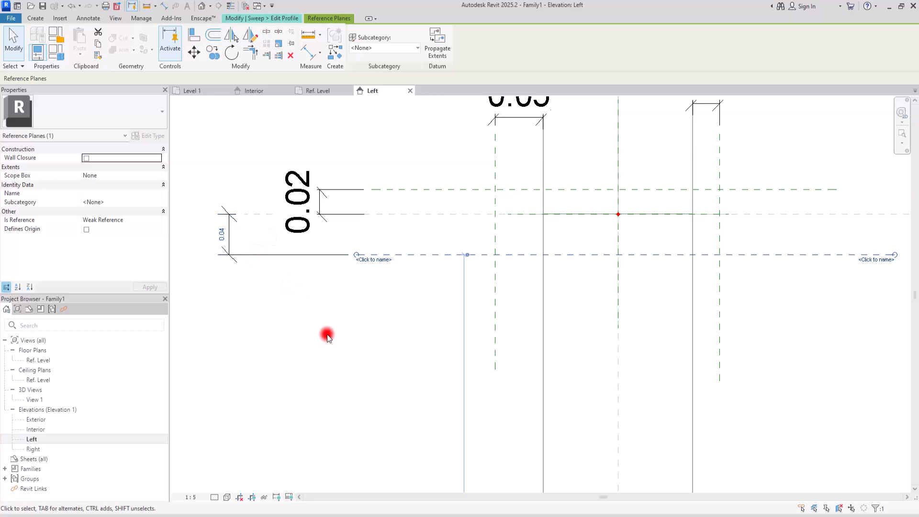
pyautogui.click(324, 257)
pyautogui.click(772, 320)
# Set the upper horizontal reference plane 0.015 m above the sill plane.
pyautogui.click(441, 189)
pyautogui.click(313, 202)
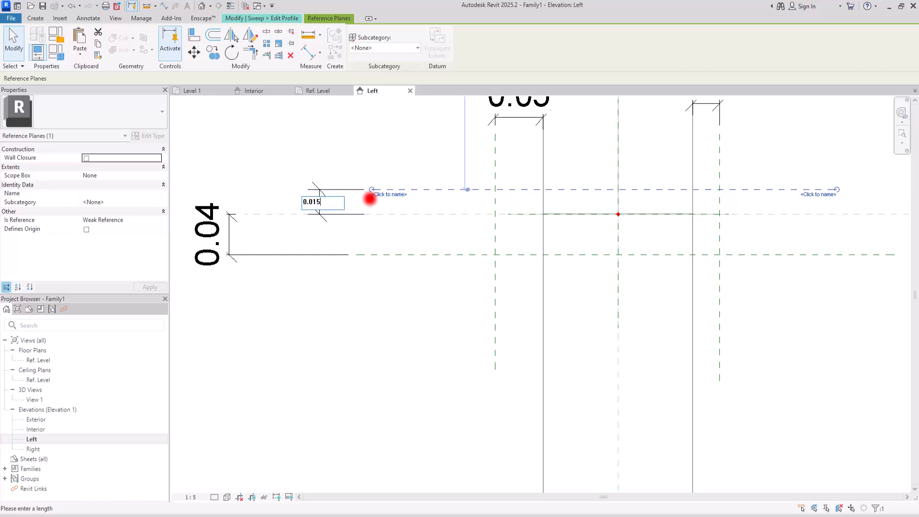
pyautogui.write('0.015')
pyautogui.press('Return')
pyautogui.click(347, 190)
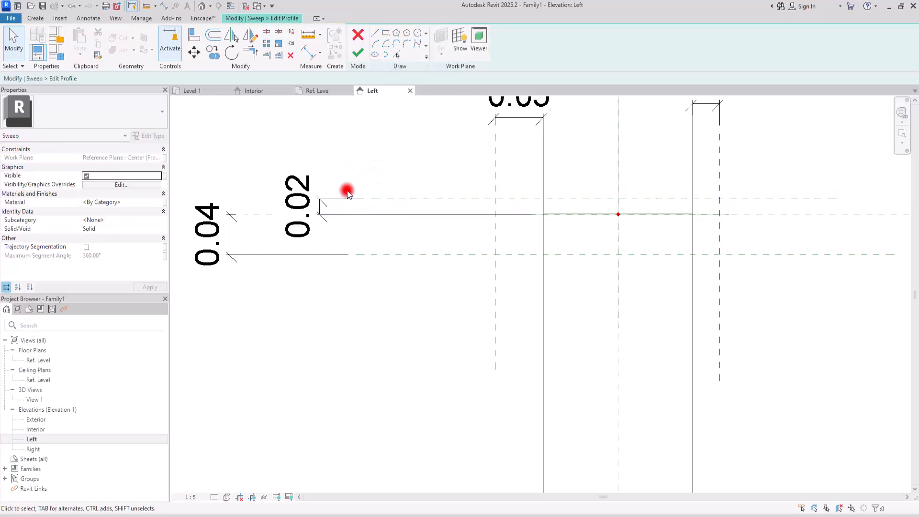
pyautogui.click(413, 199)
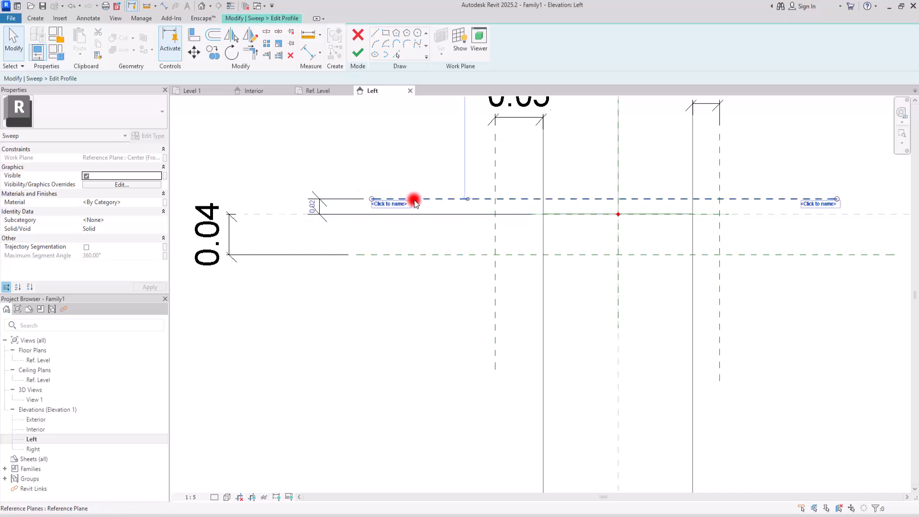
pyautogui.click(363, 214)
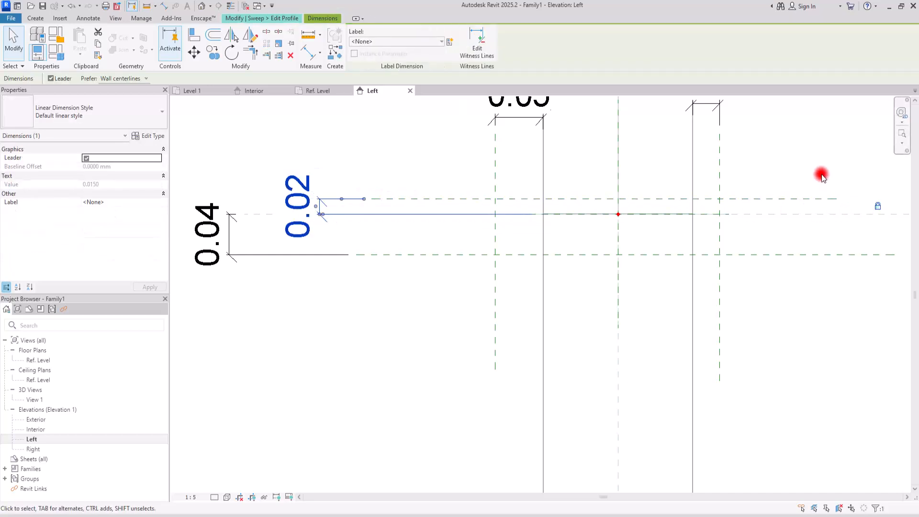
# Set the exterior vertical reference plane 0.015 m from the exterior wall face.
pyautogui.moveTo(832, 184); pyautogui.dragTo(706, 242, button='middle')
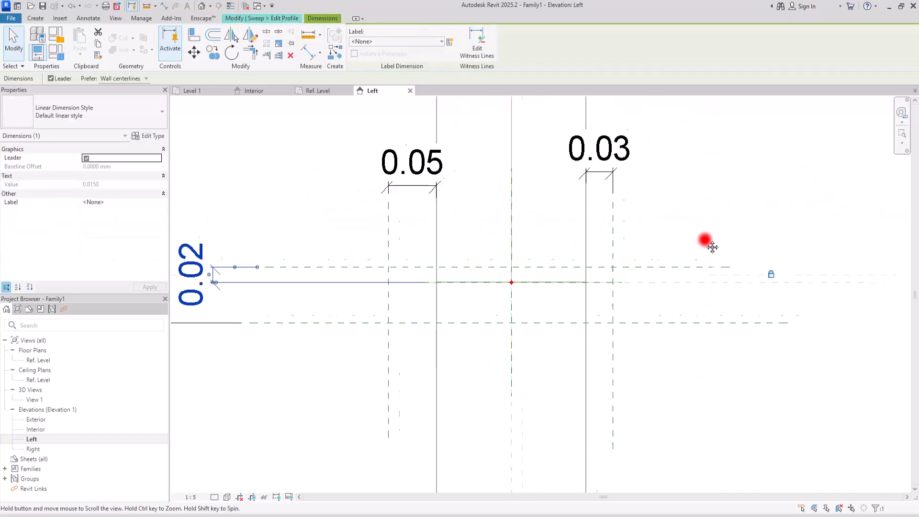
pyautogui.click(388, 240)
pyautogui.click(412, 177)
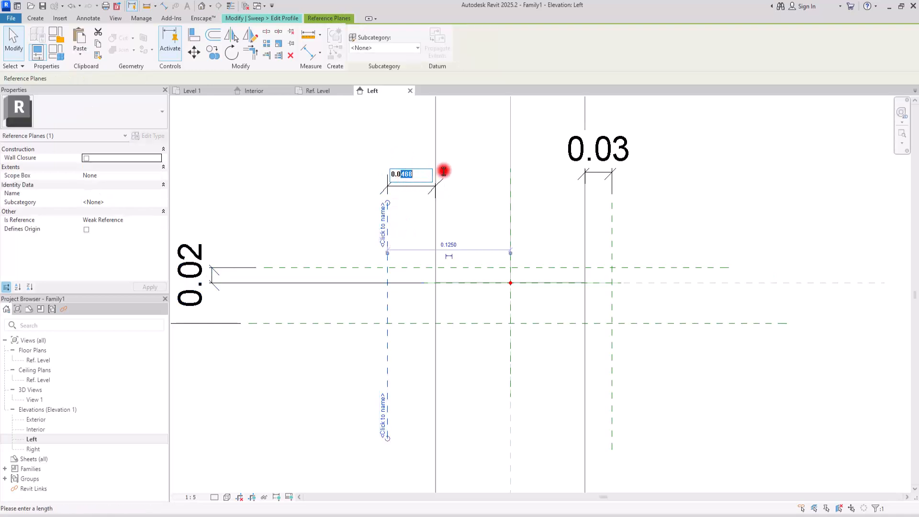
pyautogui.press('Return')
pyautogui.press('Escape')
# Set the interior vertical reference plane 0.015 m from the interior wall face.
pyautogui.click(612, 220)
pyautogui.click(602, 179)
pyautogui.click(608, 221)
pyautogui.click(594, 163)
pyautogui.press('Return')
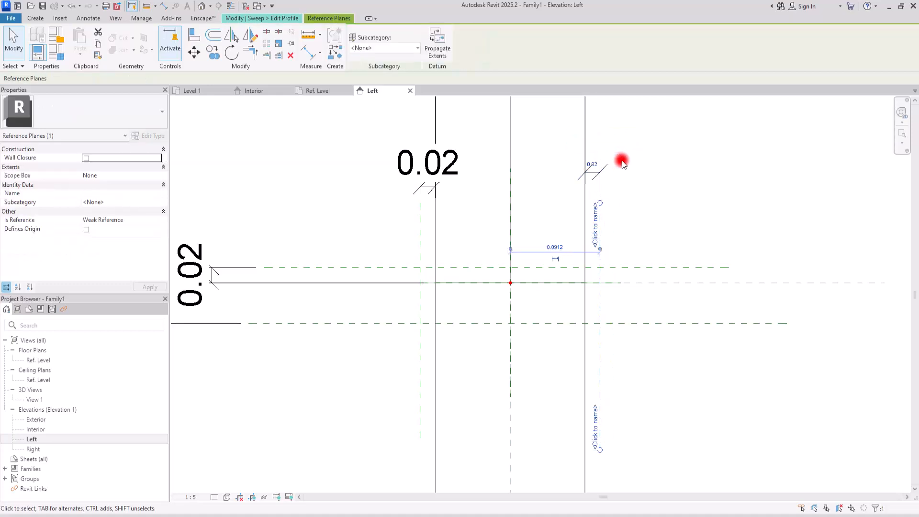
# Lock the dimension between the exterior wall face and its vertical reference plane.
pyautogui.click(604, 168)
pyautogui.scroll(-4, 611, 283)
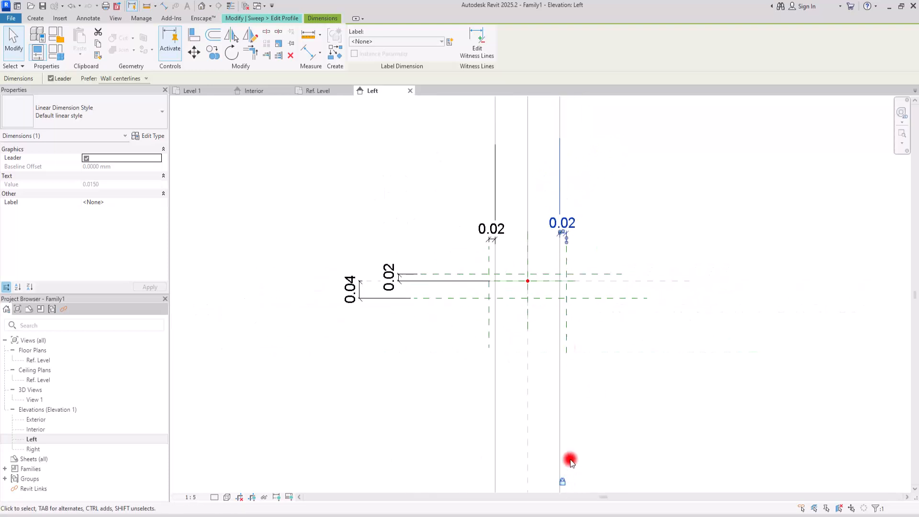
pyautogui.click(589, 323)
pyautogui.click(488, 232)
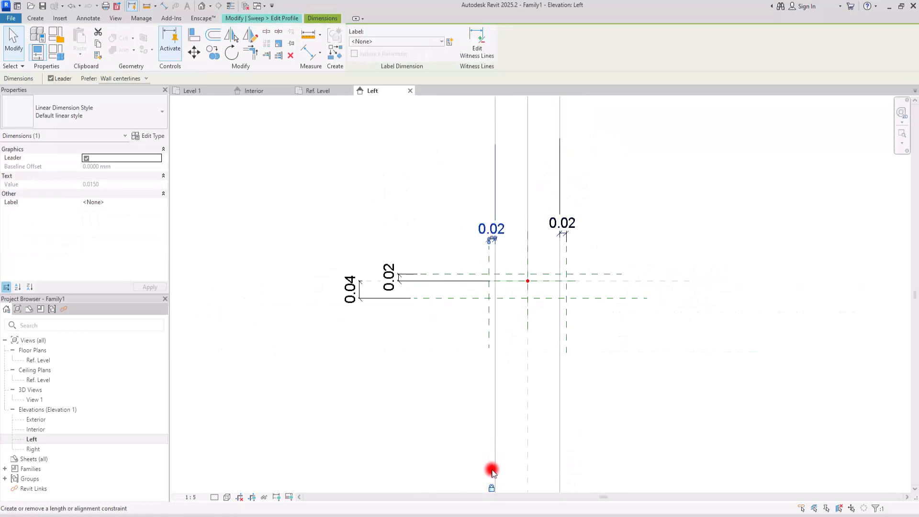
pyautogui.click(492, 491)
# With Pick Lines, create profile lines on the upper horizontal reference plane, the exterior vertical reference plane and the exterior wall face.
pyautogui.scroll(2, 581, 333)
pyautogui.scroll(5, 495, 254)
pyautogui.scroll(-1, 499, 287)
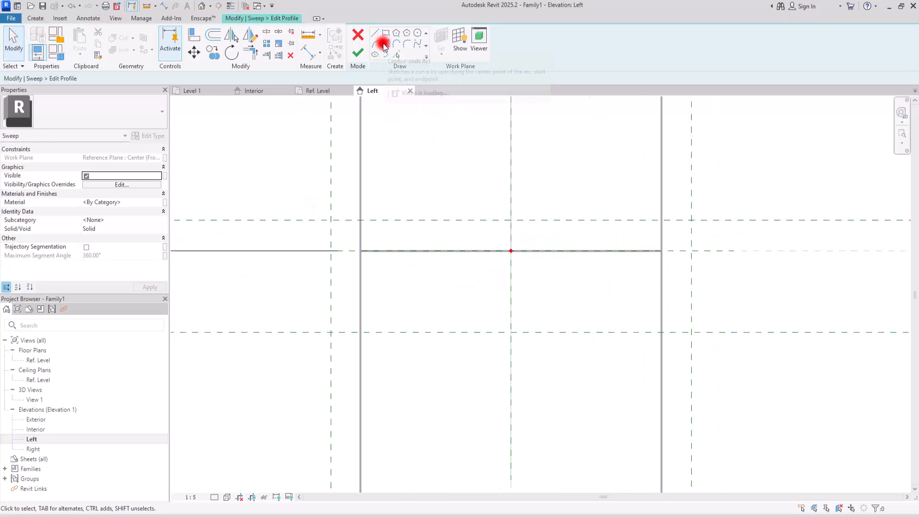
pyautogui.click(394, 53)
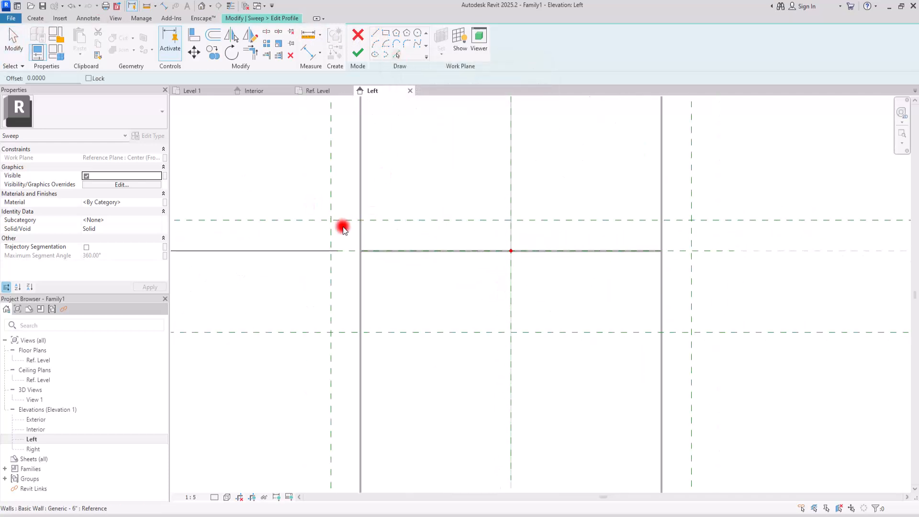
pyautogui.click(292, 220)
pyautogui.click(331, 175)
pyautogui.click(357, 360)
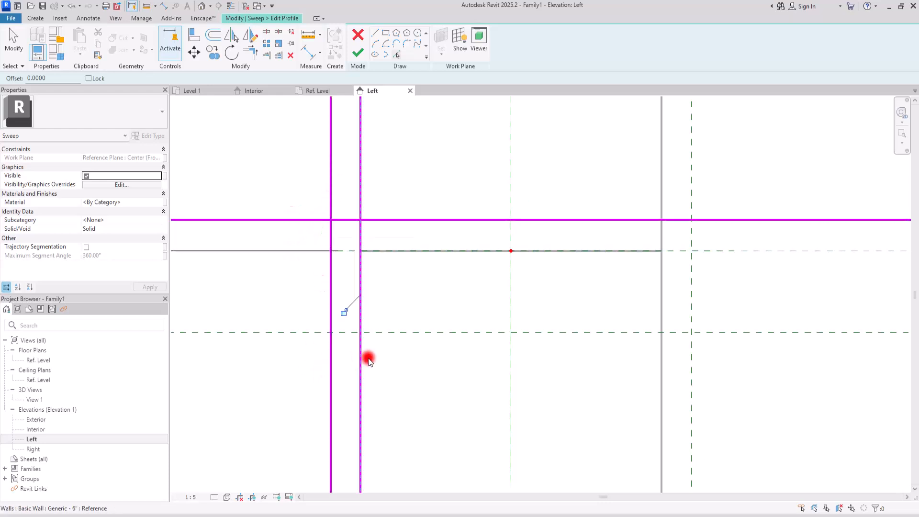
# Pick further profile lines along the interior vertical reference plane, the interior wall face, the sill plane and the lower horizontal reference plane.
pyautogui.click(692, 238)
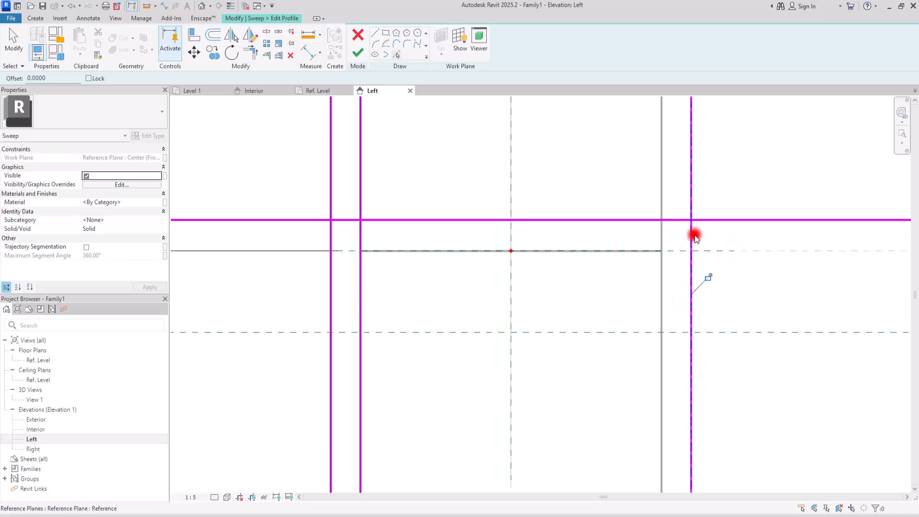
pyautogui.click(661, 272)
pyautogui.click(714, 250)
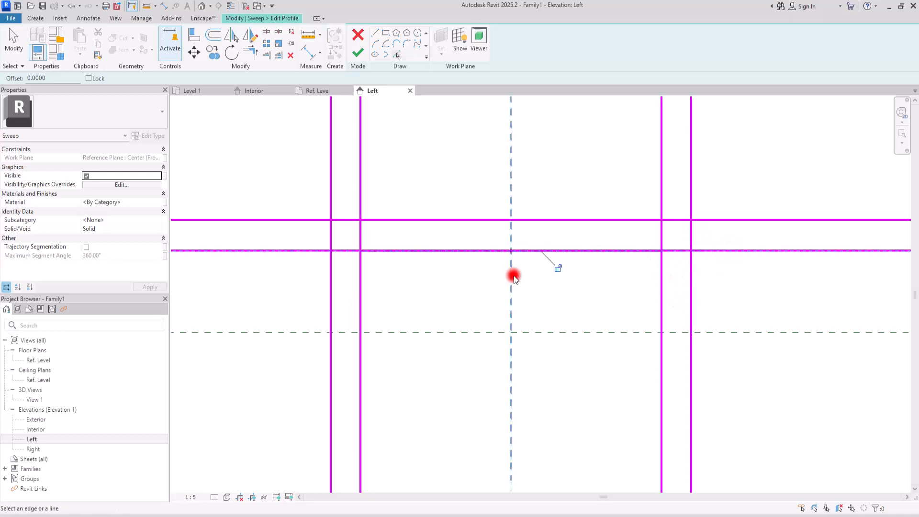
pyautogui.scroll(-3, 456, 243)
pyautogui.scroll(4, 474, 243)
pyautogui.moveTo(455, 240); pyautogui.dragTo(447, 216, button='middle')
pyautogui.press('Escape')
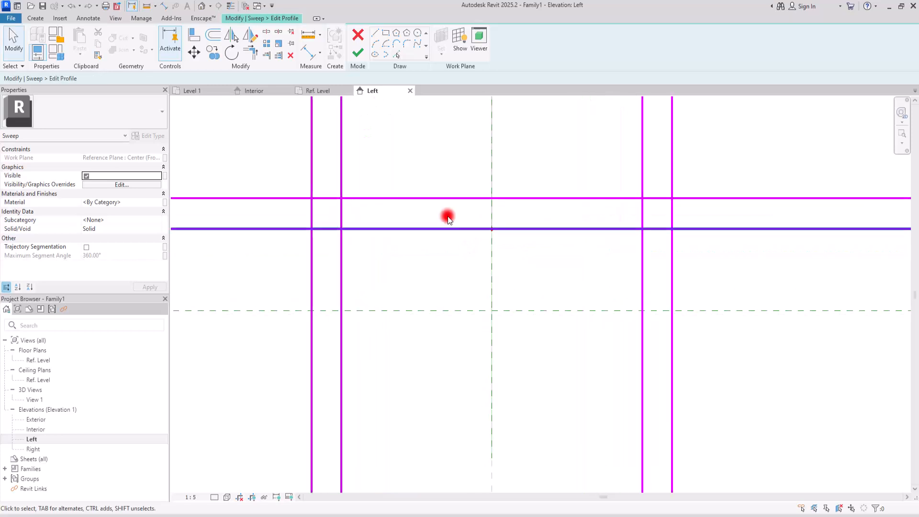
pyautogui.click(399, 56)
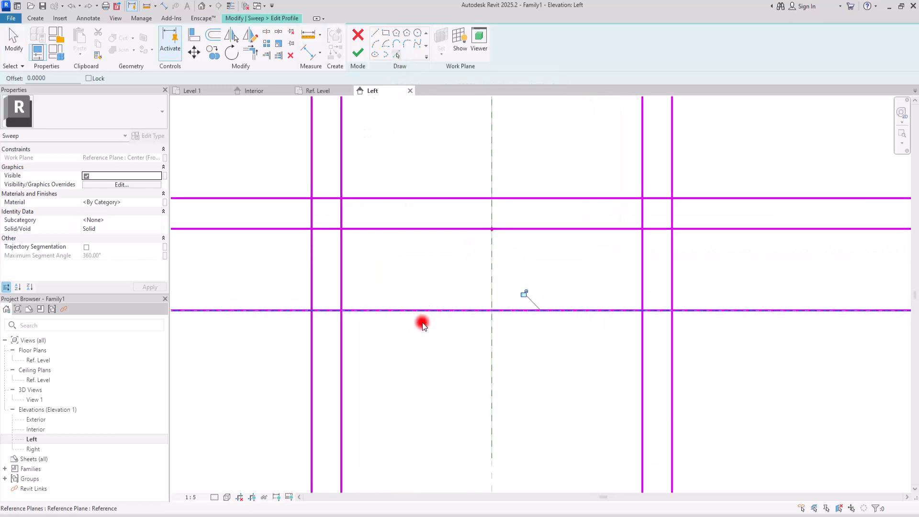
# Split the lower horizontal profile line about 0.03 m from the centre plane, on the exterior side.
pyautogui.click(267, 31)
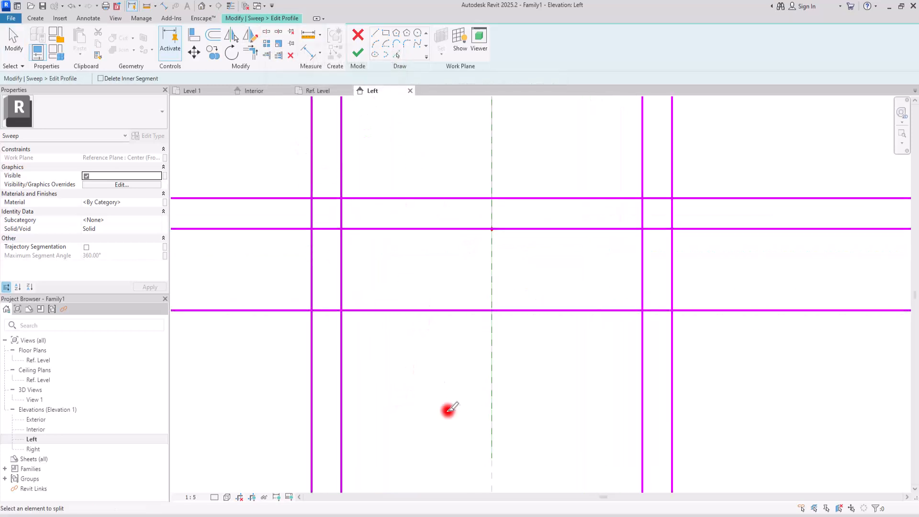
pyautogui.click(430, 310)
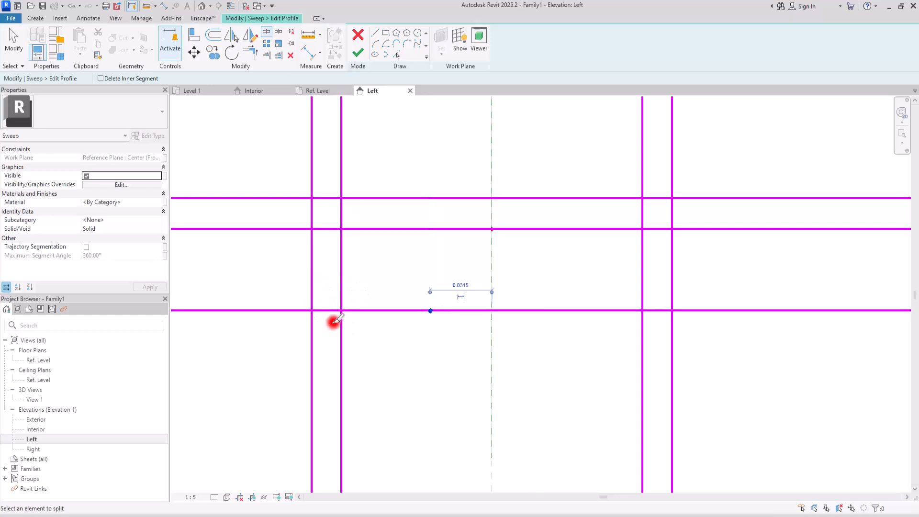
pyautogui.press('Escape')
pyautogui.press('Escape')
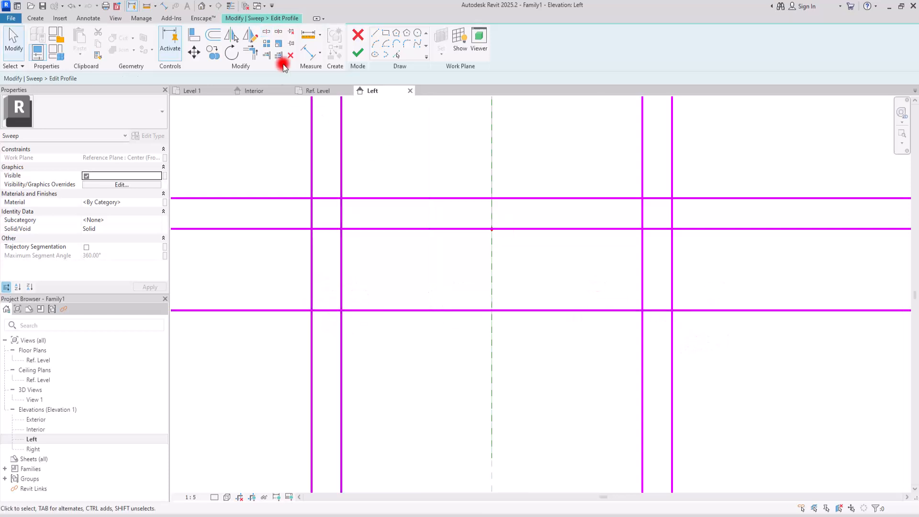
# Trim the profile lines into corners at the two inner corners on the sill plane and the two outer upper corners.
pyautogui.click(339, 243)
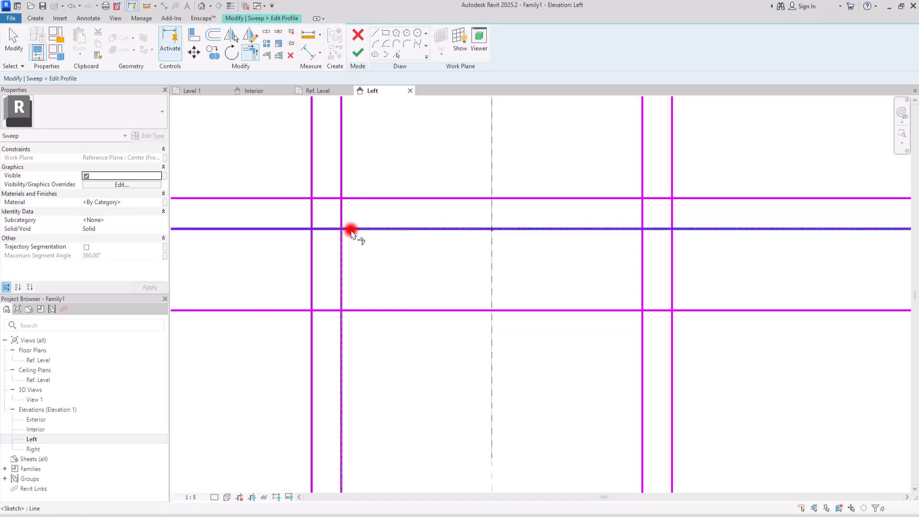
pyautogui.click(641, 245)
pyautogui.click(660, 198)
pyautogui.click(673, 225)
pyautogui.click(311, 211)
pyautogui.click(320, 199)
# Trim the lower line segments to the vertical lines to close the bottom ends of both profile legs.
pyautogui.click(340, 299)
pyautogui.click(340, 299)
pyautogui.click(329, 310)
pyautogui.click(314, 296)
pyautogui.click(655, 310)
pyautogui.click(672, 294)
pyautogui.click(663, 310)
pyautogui.click(643, 285)
pyautogui.press('Escape')
pyautogui.scroll(-2, 483, 251)
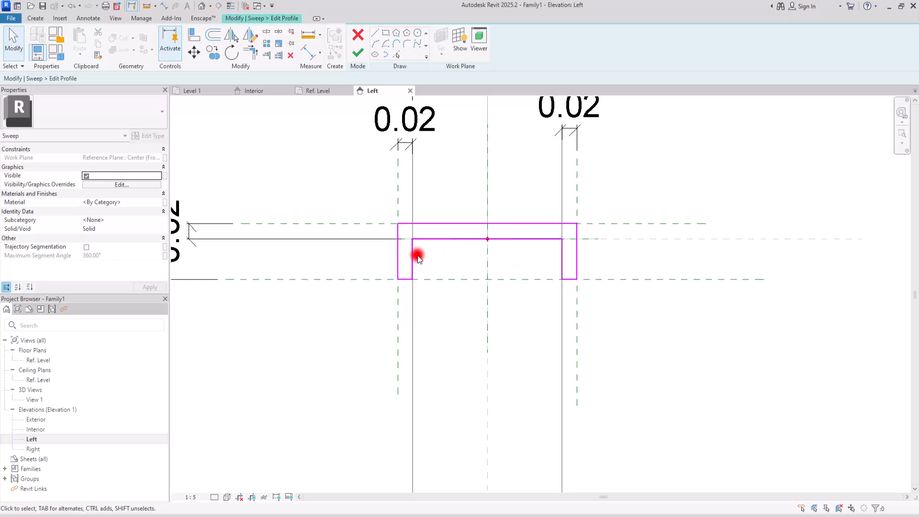
pyautogui.scroll(2, 459, 240)
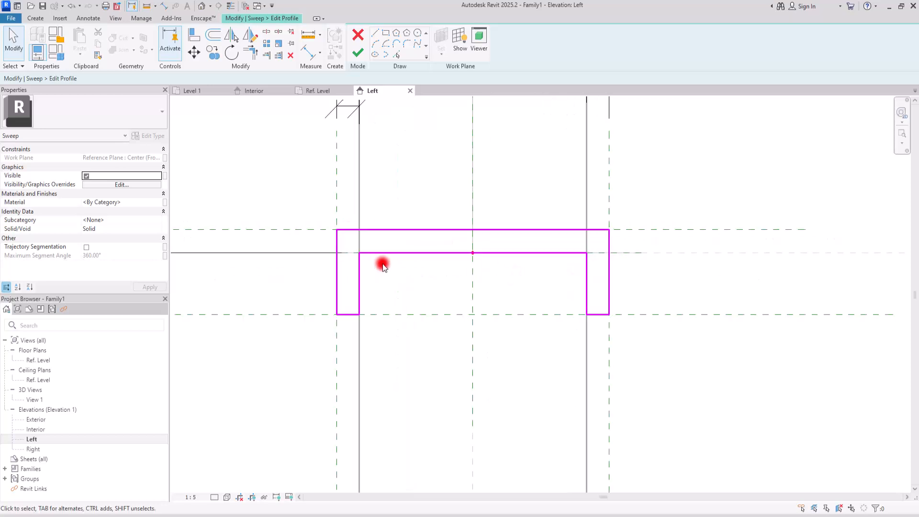
# Finish the profile sketch and complete the window frame sweep in the default 3D view.
pyautogui.click(358, 52)
pyautogui.click(201, 9)
pyautogui.keyDown('shift'); pyautogui.moveTo(560, 416); pyautogui.dragTo(542, 353, button='middle'); pyautogui.keyUp('shift')
pyautogui.scroll(4, 530, 365)
pyautogui.scroll(2, 568, 373)
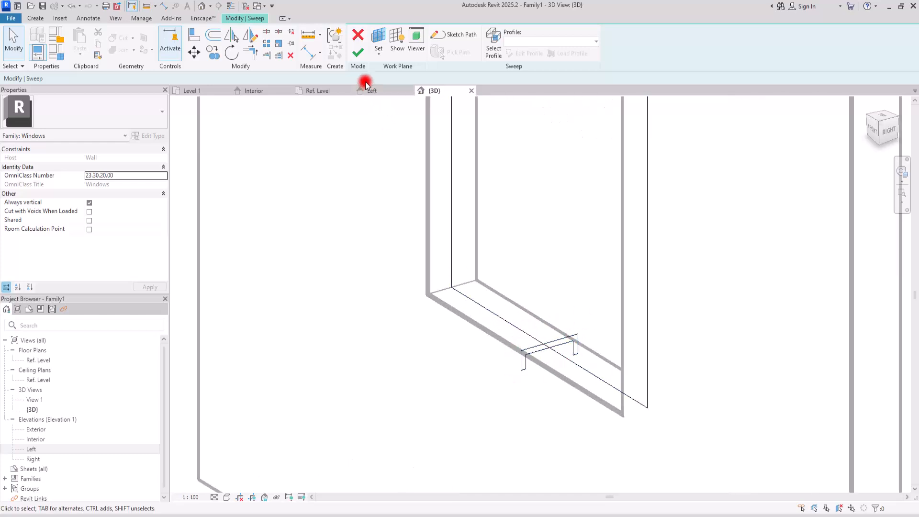
pyautogui.click(357, 55)
pyautogui.click(381, 385)
pyautogui.scroll(-3, 404, 416)
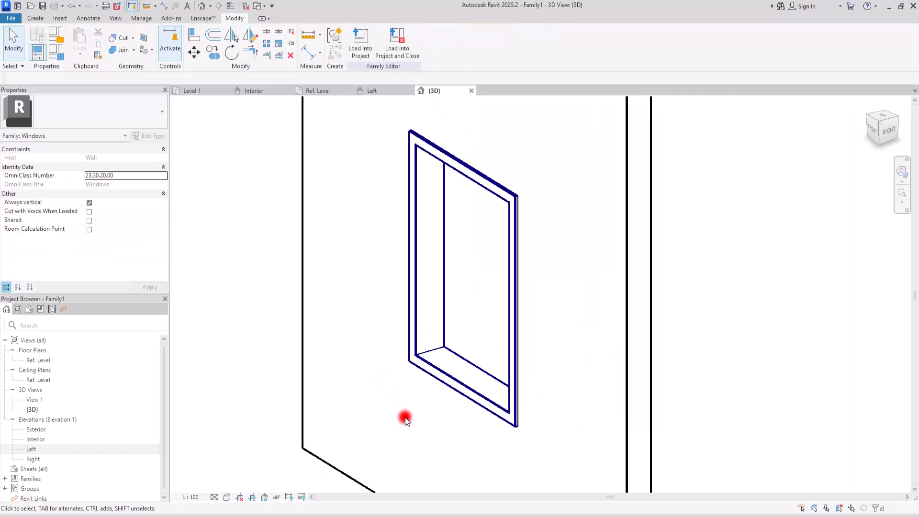
pyautogui.keyDown('shift'); pyautogui.moveTo(587, 398); pyautogui.dragTo(551, 383, button='middle'); pyautogui.keyUp('shift')
# In Family Types, set the window's Height to 1.5 and its Width to 1.2.
pyautogui.click(58, 52)
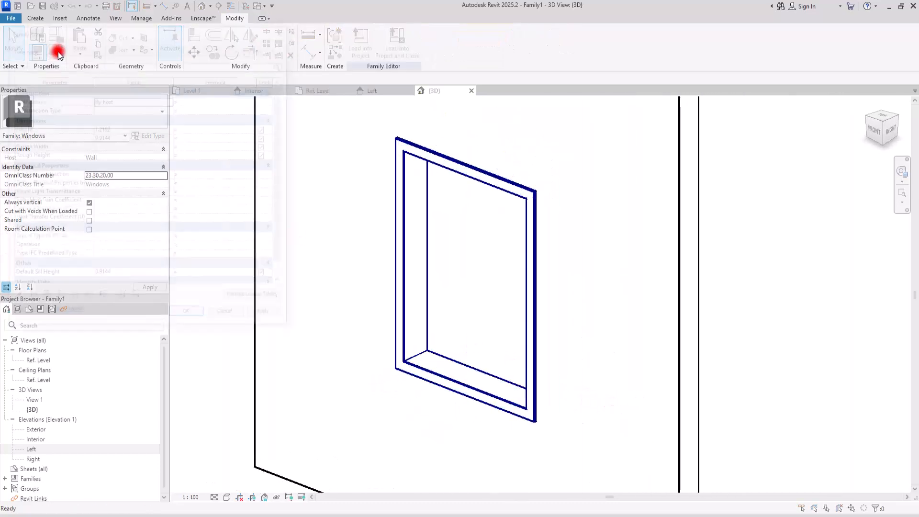
pyautogui.click(128, 131)
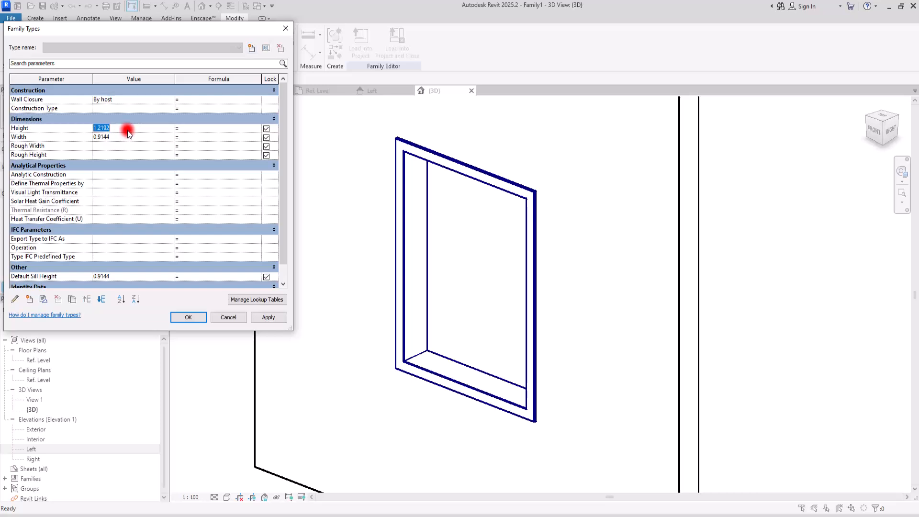
pyautogui.write('1.5')
pyautogui.click(279, 317)
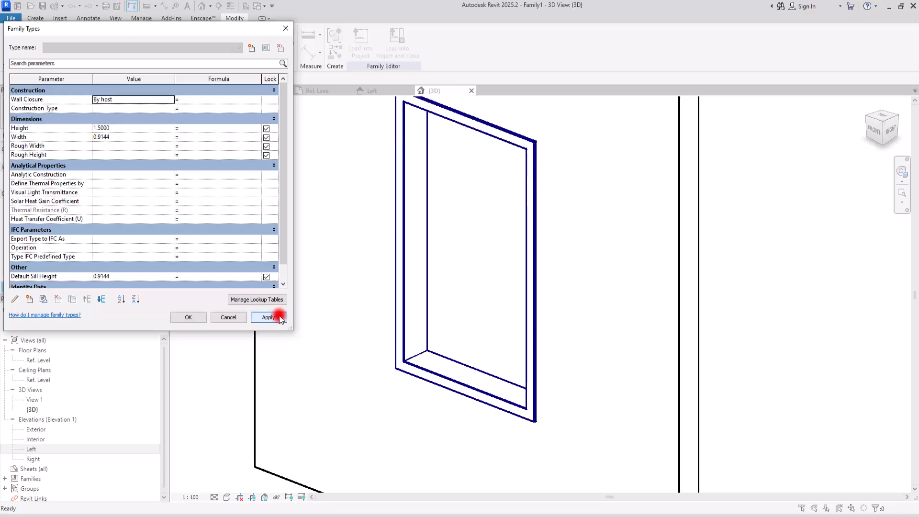
pyautogui.click(130, 136)
pyautogui.write('1.2000')
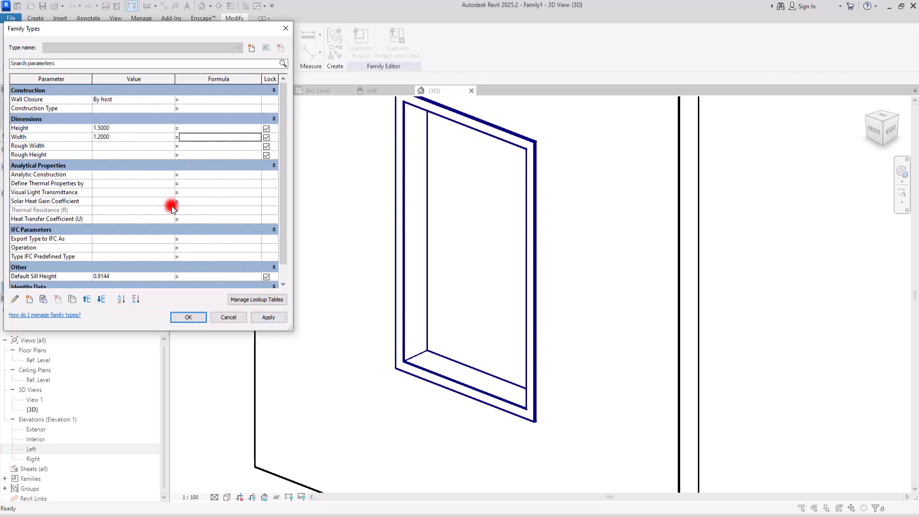
pyautogui.click(267, 317)
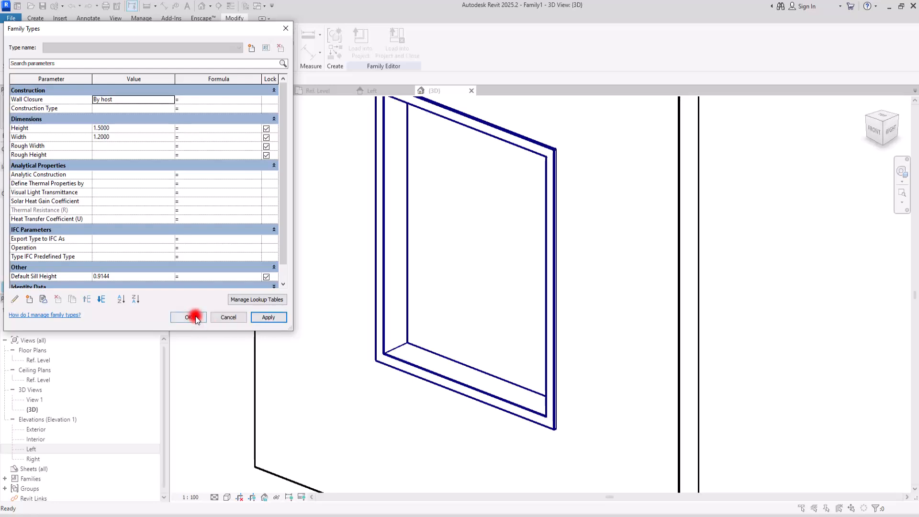
pyautogui.click(195, 316)
# Open the Ref. Level floor plan and examine the swept frame where it meets the wall at the opening.
pyautogui.click(320, 91)
pyautogui.scroll(4, 530, 298)
pyautogui.click(330, 285)
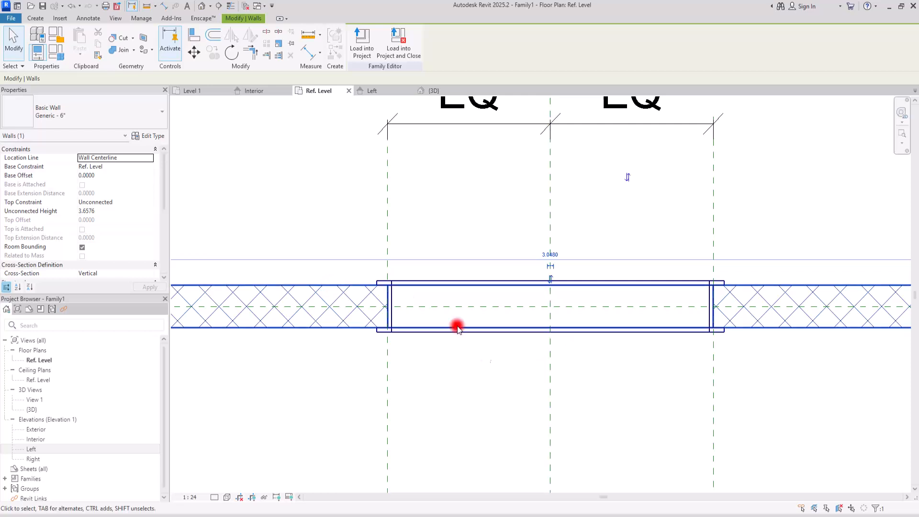
pyautogui.click(474, 367)
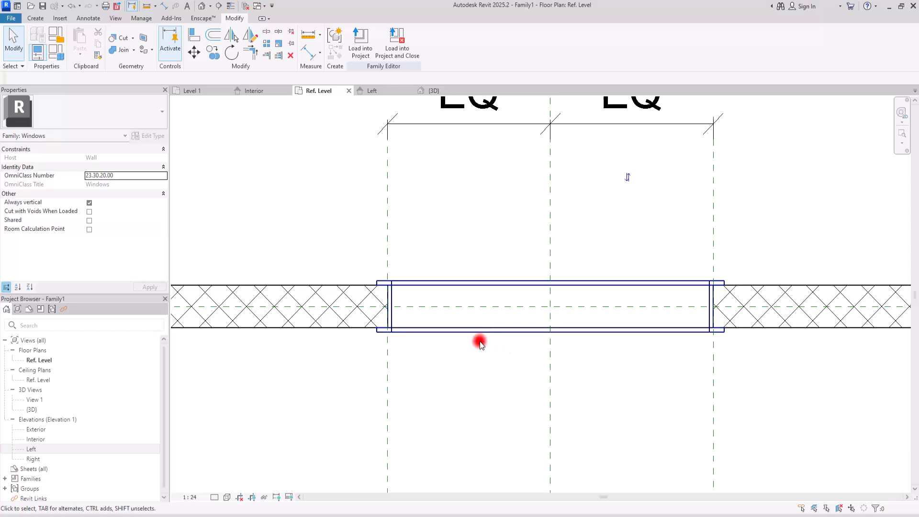
# Change the host wall's type to Generic - 8" in the floor plan, and open the Interior elevation.
pyautogui.click(300, 287)
pyautogui.click(96, 121)
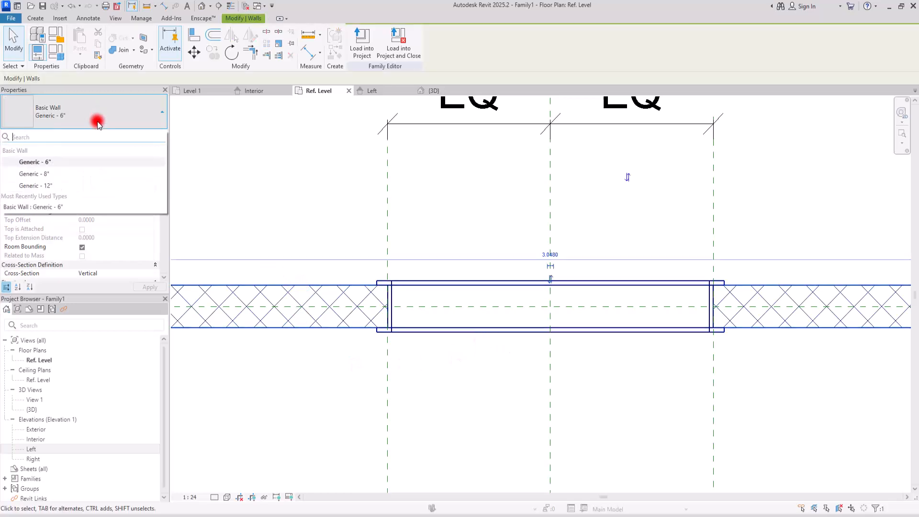
pyautogui.click(55, 176)
pyautogui.click(369, 341)
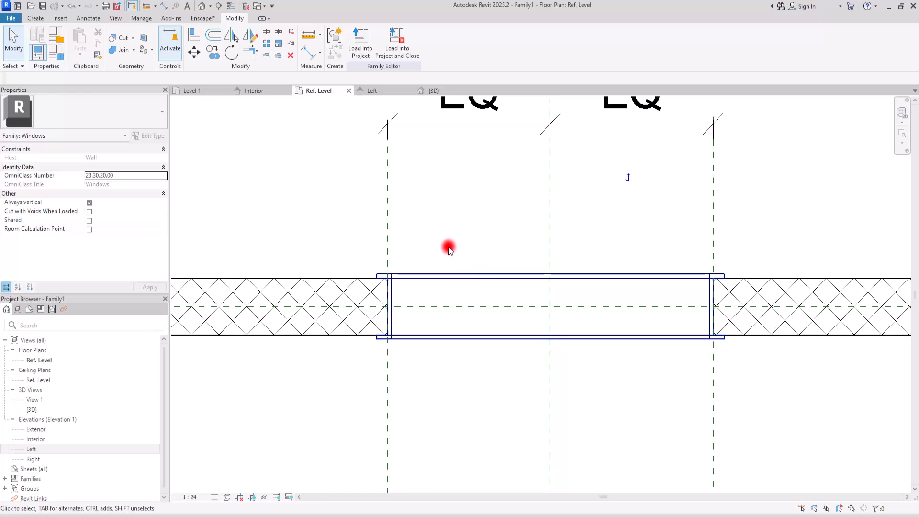
pyautogui.scroll(-3, 449, 249)
pyautogui.click(251, 91)
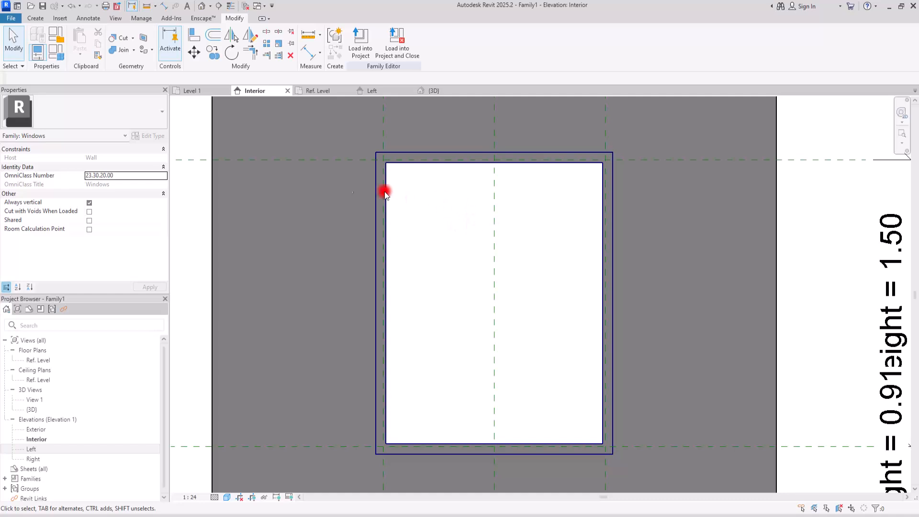
# Create a new family from the Profile template in the English-Imperial folder.
pyautogui.click(11, 19)
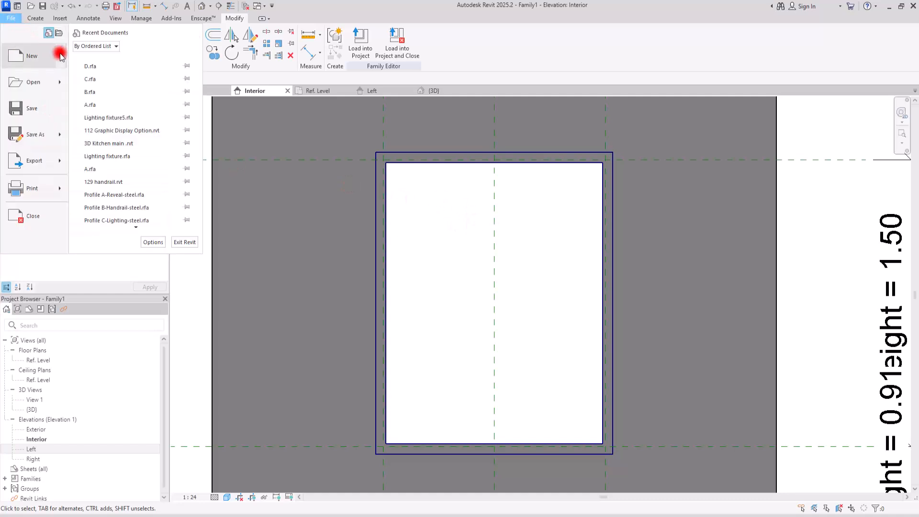
pyautogui.moveTo(31, 56)
pyautogui.click(102, 82)
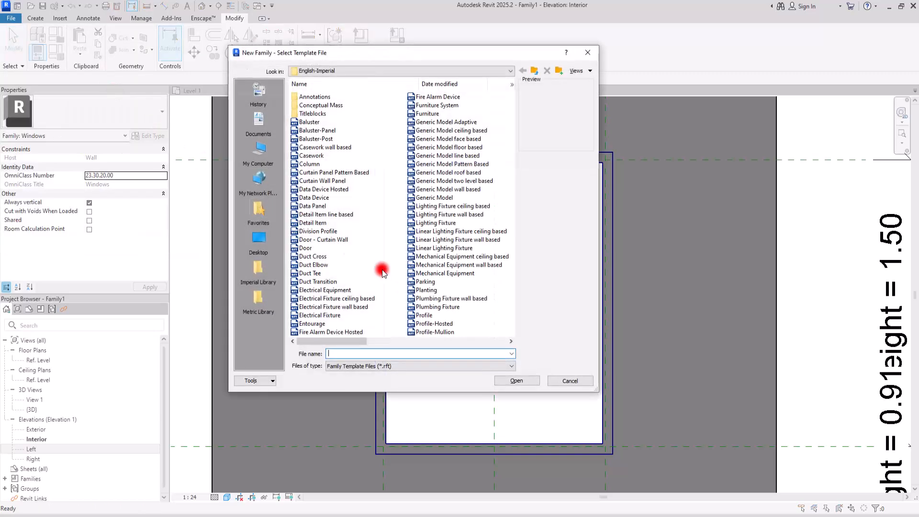
pyautogui.click(423, 317)
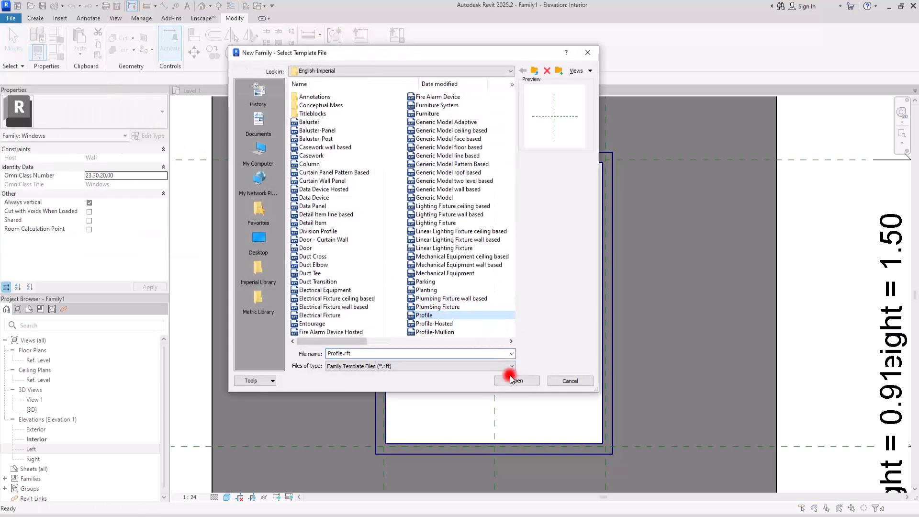
pyautogui.click(517, 381)
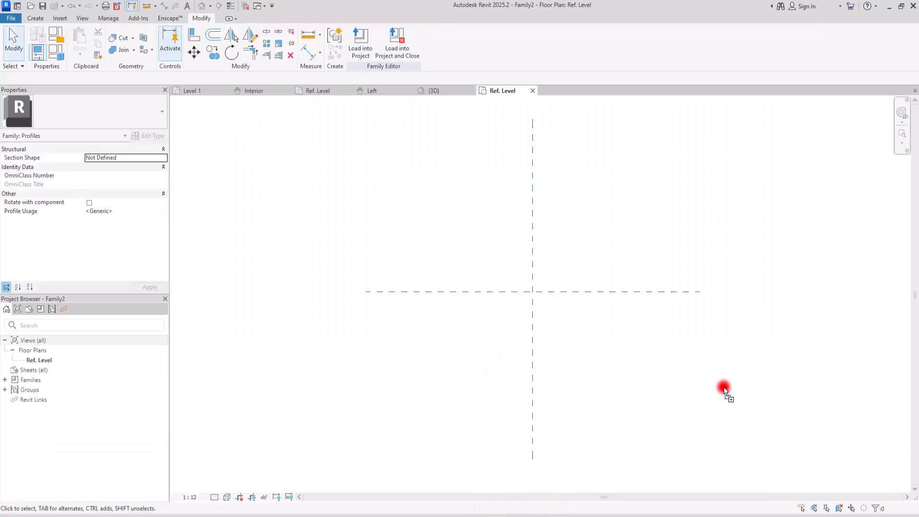
# Import the softline-iv68-detail.jpg image into the Ref. Level view and place it beside the reference planes.
pyautogui.moveTo(726, 396); pyautogui.dragTo(653, 172)
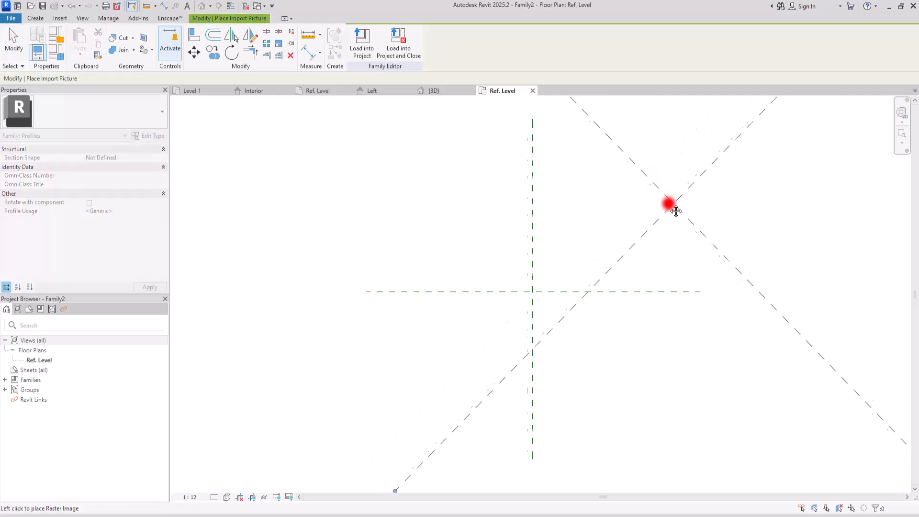
pyautogui.scroll(-3, 474, 250)
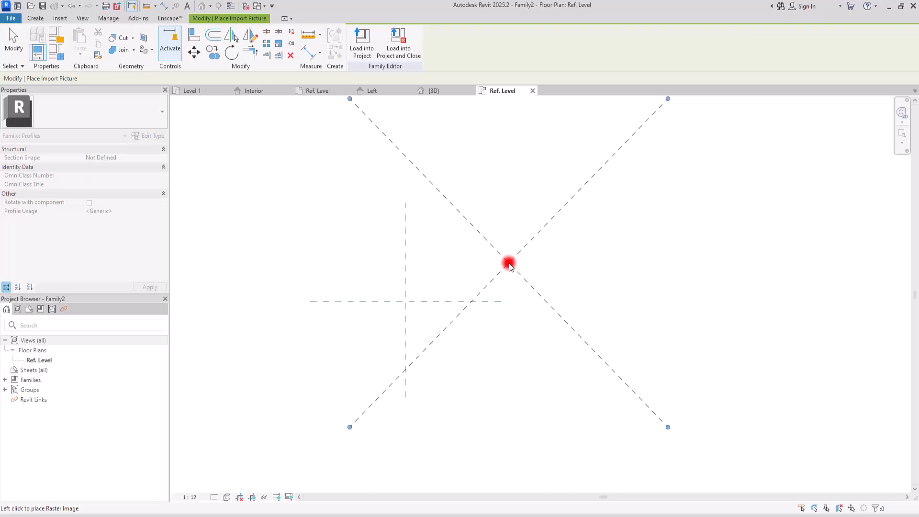
pyautogui.click(621, 144)
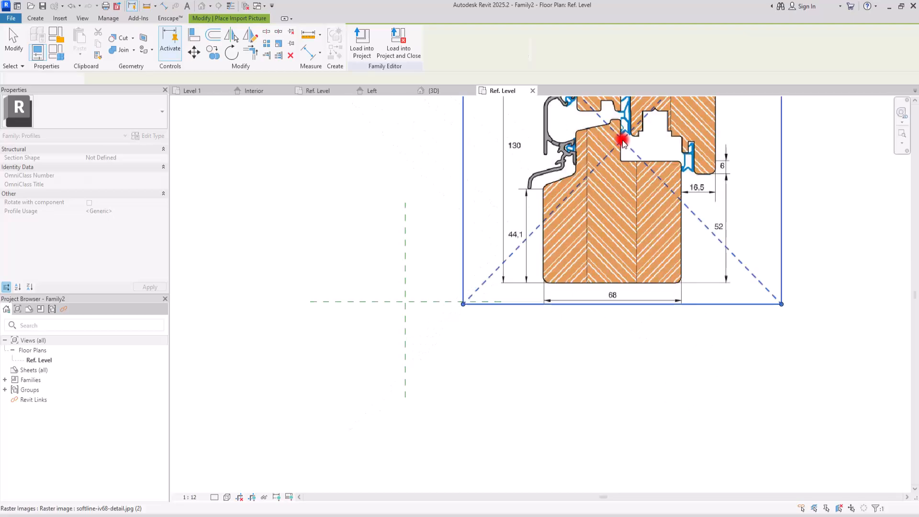
pyautogui.scroll(-2, 497, 359)
pyautogui.scroll(5, 560, 189)
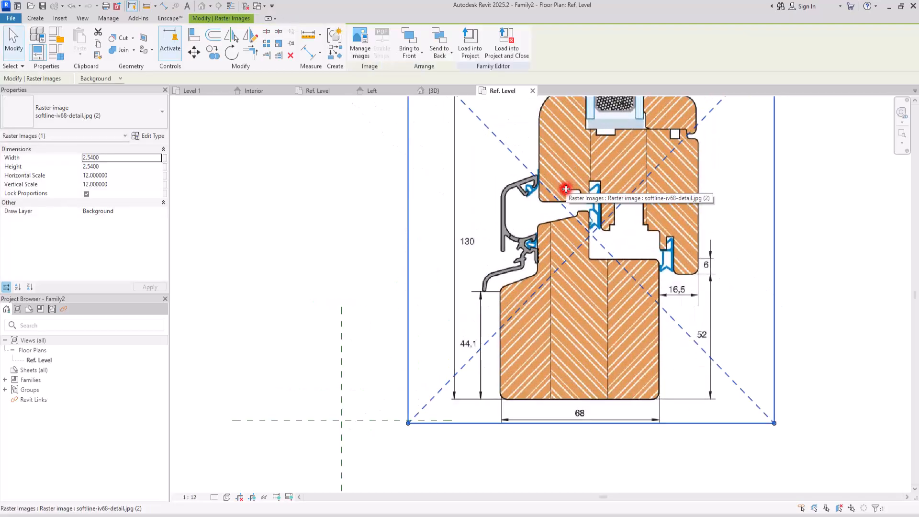
pyautogui.moveTo(603, 254); pyautogui.dragTo(527, 304, button='middle')
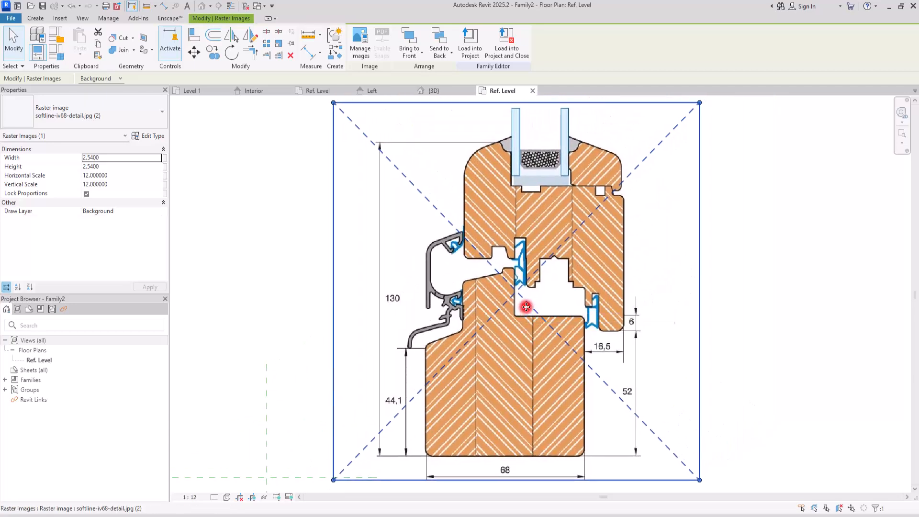
pyautogui.press('Escape')
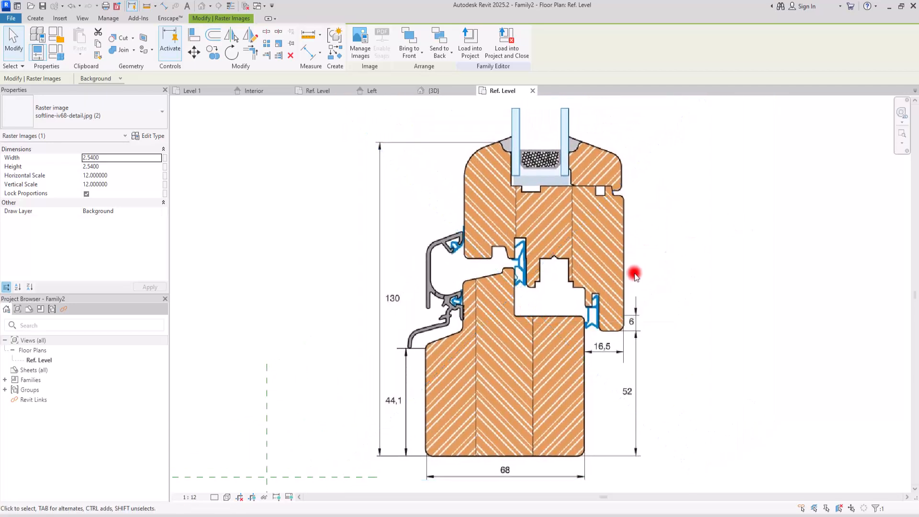
# Examine the window frame section and its printed dimensions in the imported detail image.
pyautogui.scroll(-2, 671, 257)
pyautogui.scroll(3, 591, 263)
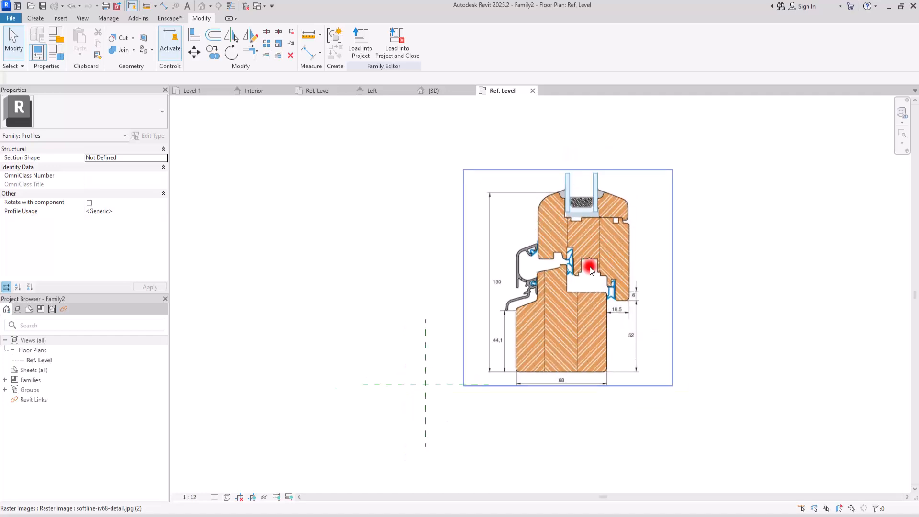
pyautogui.scroll(-1, 588, 266)
pyautogui.scroll(2, 675, 304)
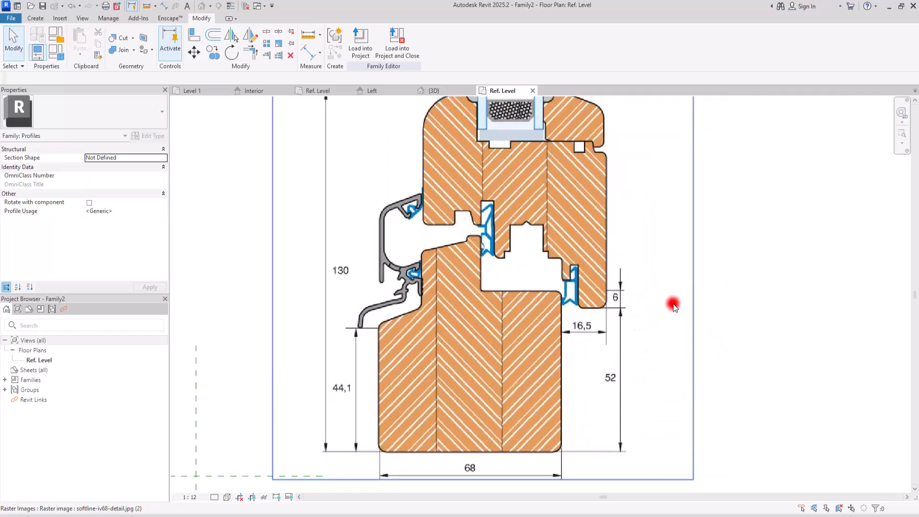
pyautogui.scroll(-1, 624, 299)
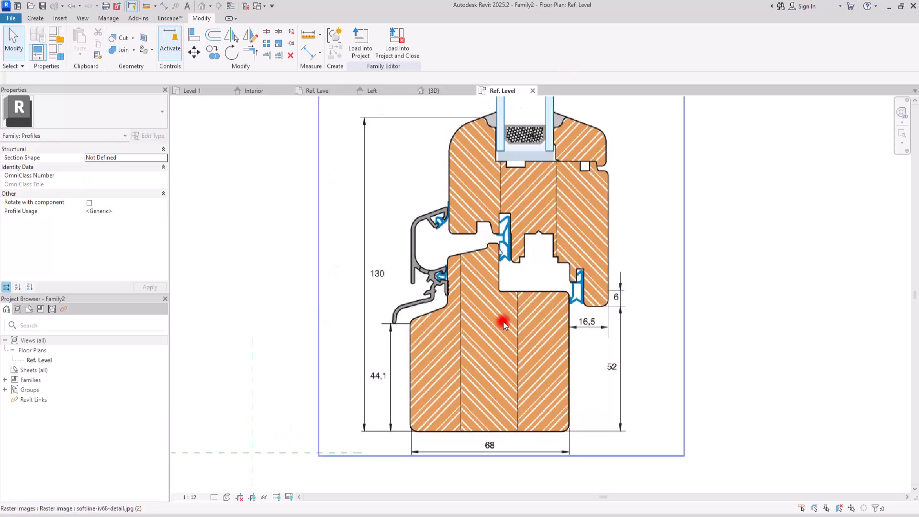
pyautogui.scroll(-1, 464, 358)
pyautogui.scroll(1, 470, 299)
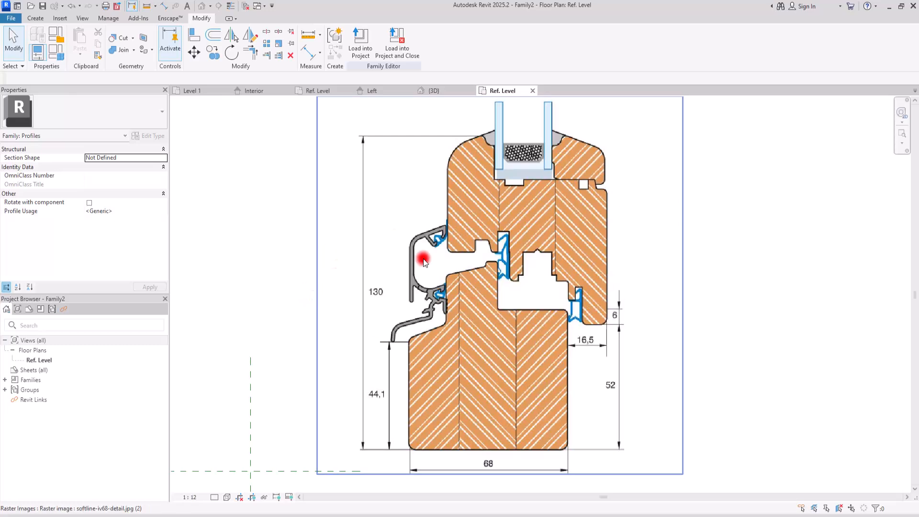
pyautogui.click(495, 252)
pyautogui.click(248, 146)
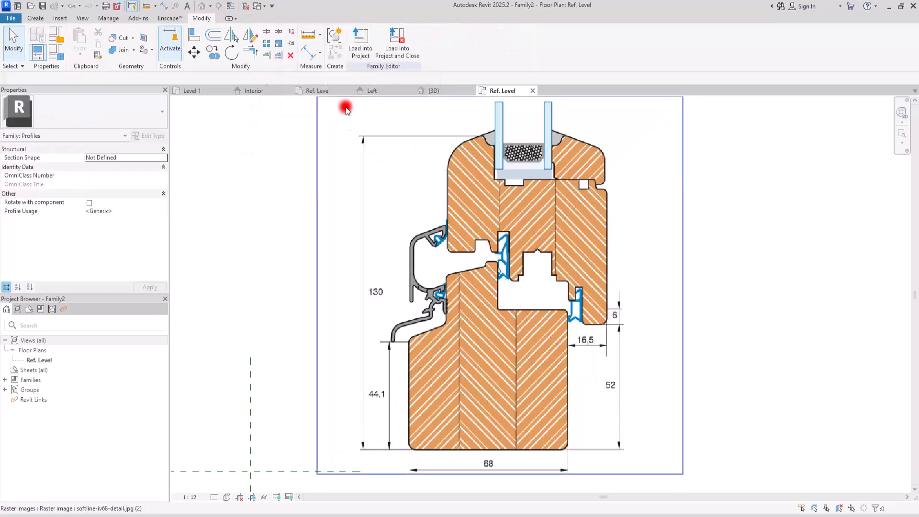
# Scale the detail image graphically from the ends of its 130 dimension line to a length of 0.13.
pyautogui.click(513, 193)
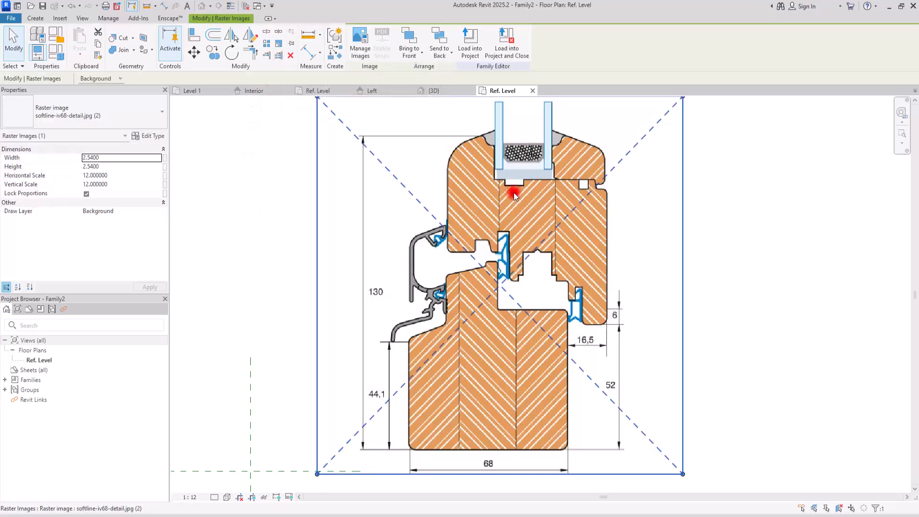
pyautogui.click(280, 46)
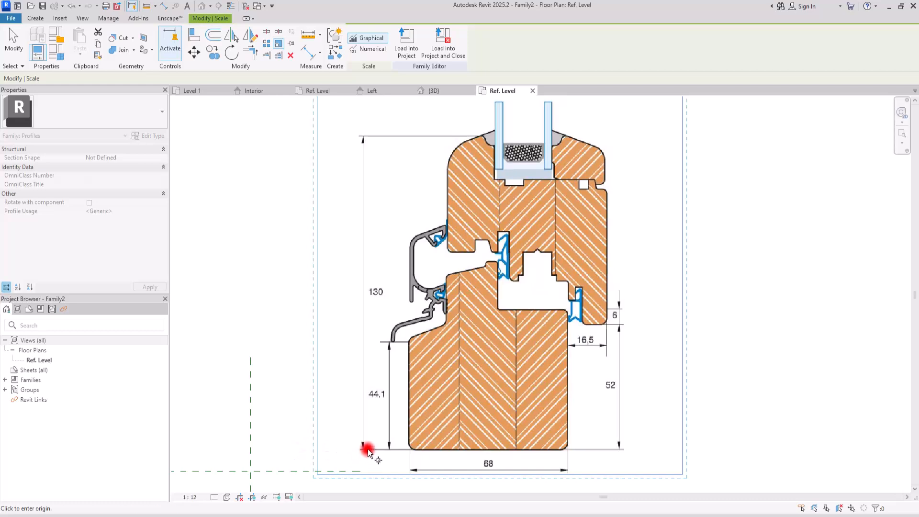
pyautogui.click(362, 449)
pyautogui.click(362, 138)
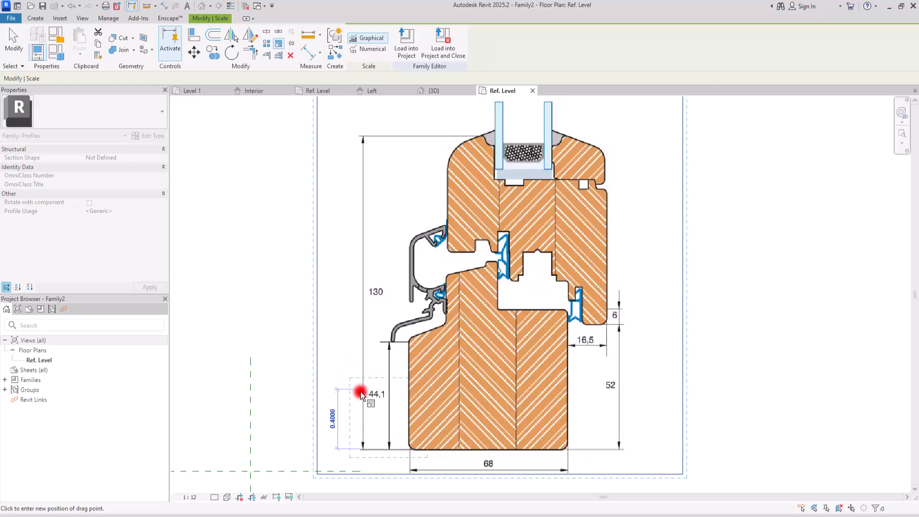
pyautogui.write('0.')
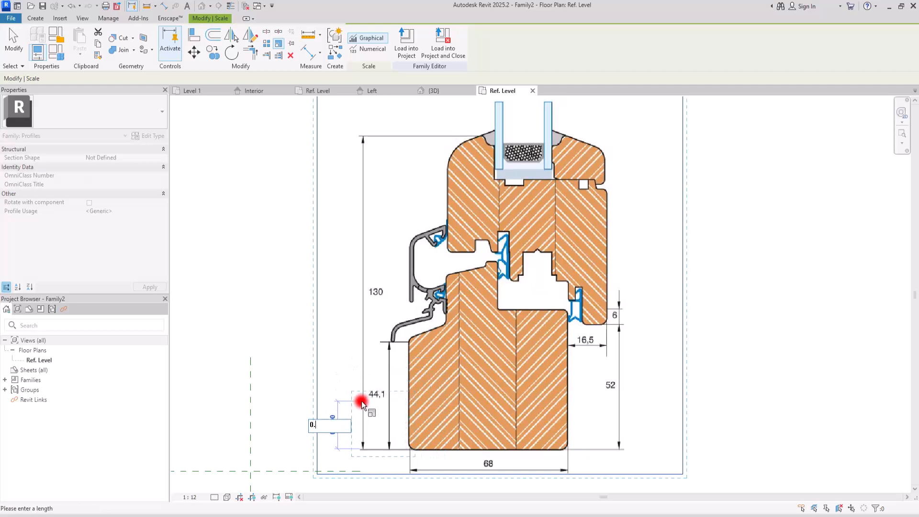
pyautogui.write('13')
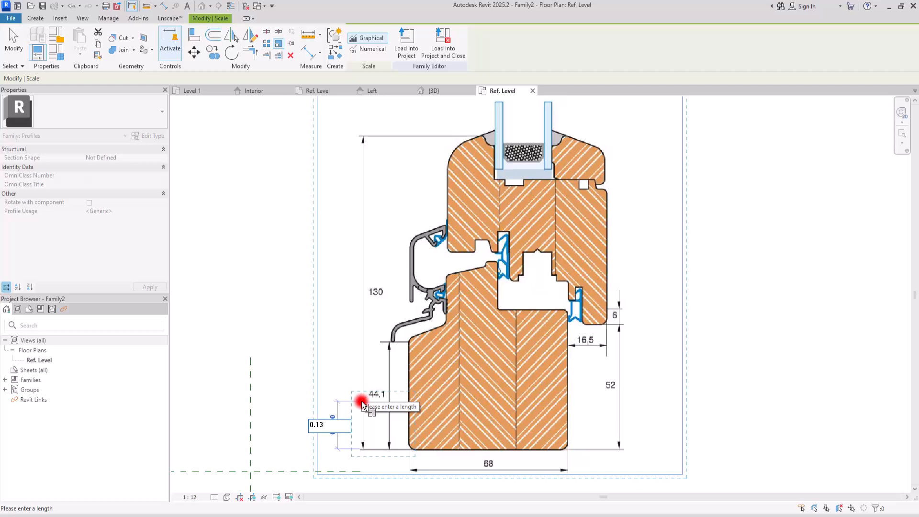
pyautogui.press('Return')
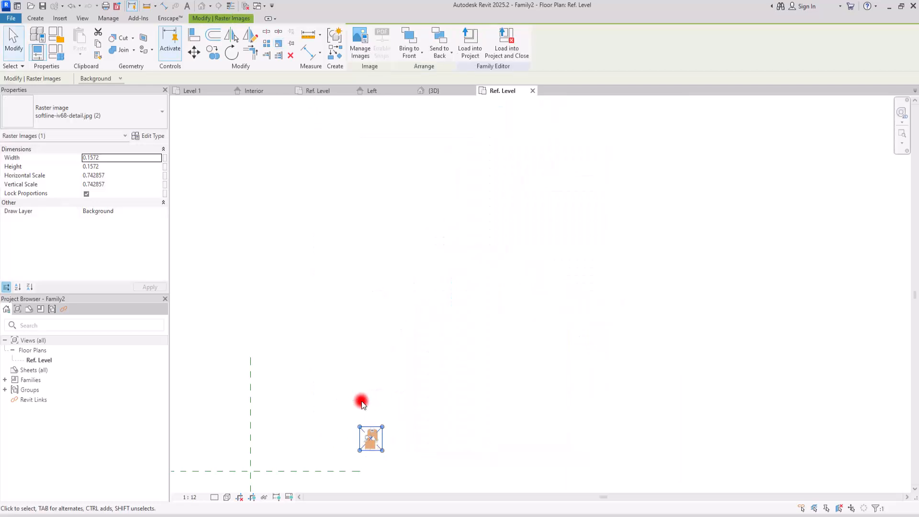
# Move the scaled detail image close to the intersection of the two reference planes.
pyautogui.scroll(2, 256, 472)
pyautogui.scroll(4, 290, 464)
pyautogui.moveTo(473, 393); pyautogui.dragTo(594, 317, button='middle')
pyautogui.moveTo(730, 311); pyautogui.dragTo(433, 354)
pyautogui.scroll(3, 390, 369)
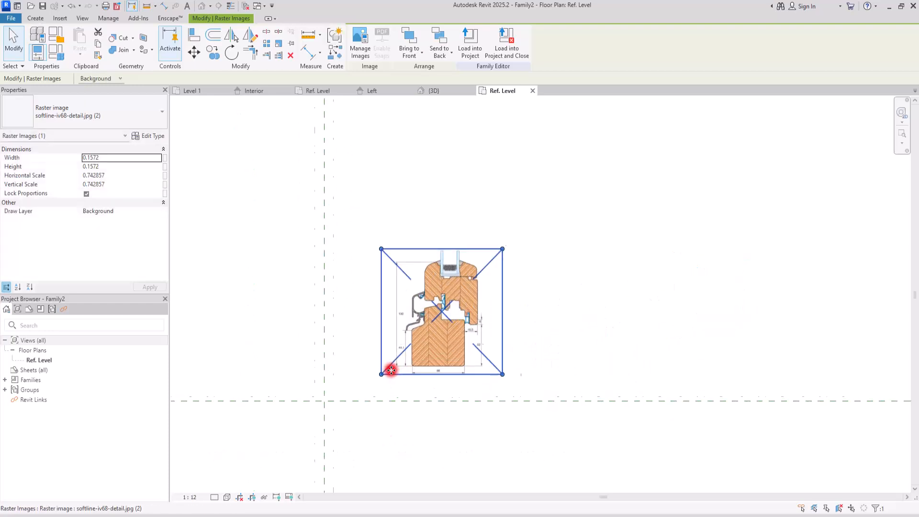
pyautogui.click(429, 380)
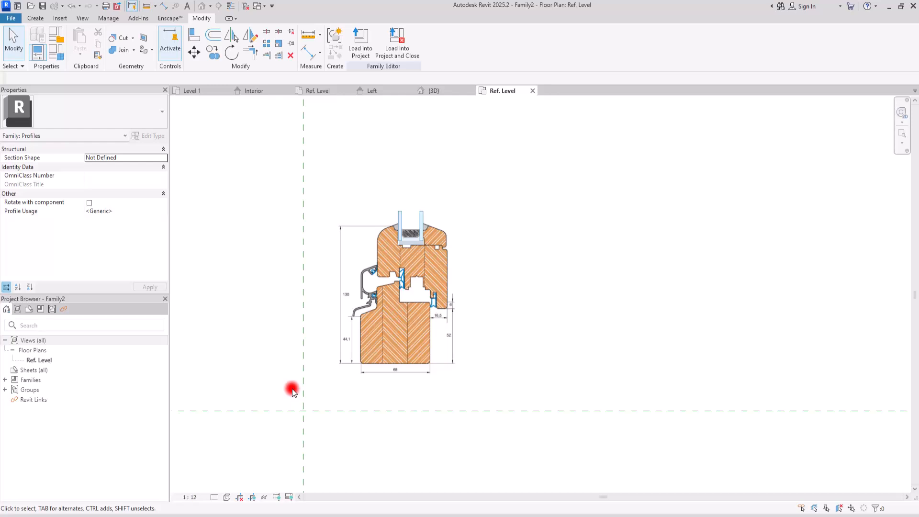
pyautogui.scroll(3, 293, 392)
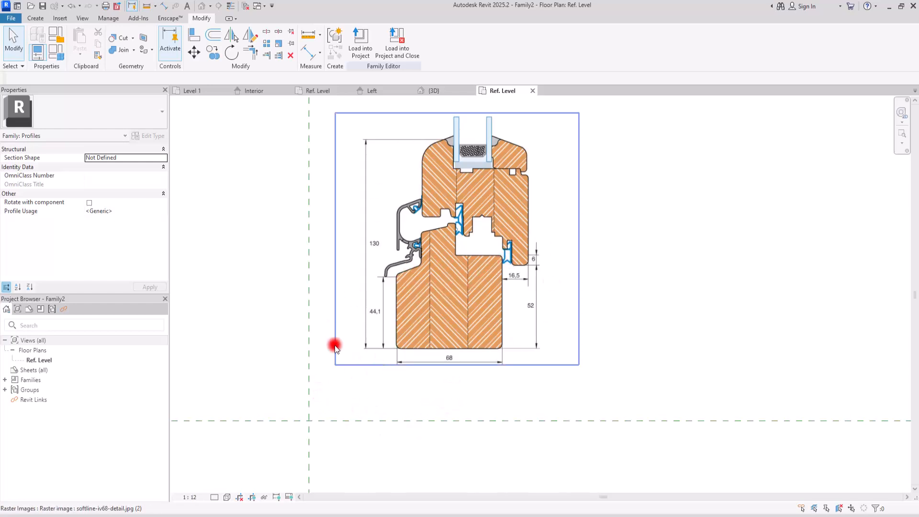
# Draw a horizontal reference plane below the image and set it 0.015 above the existing horizontal plane.
pyautogui.click(38, 18)
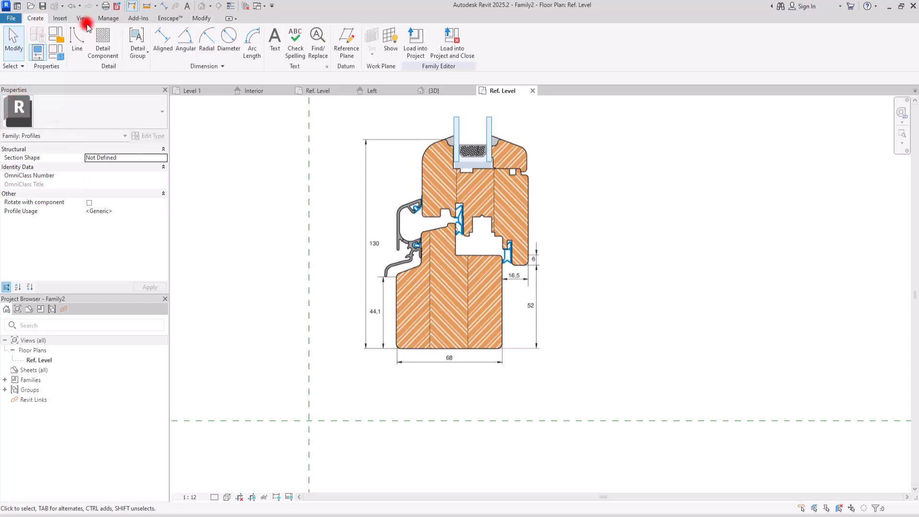
pyautogui.click(346, 38)
pyautogui.click(220, 381)
pyautogui.click(842, 390)
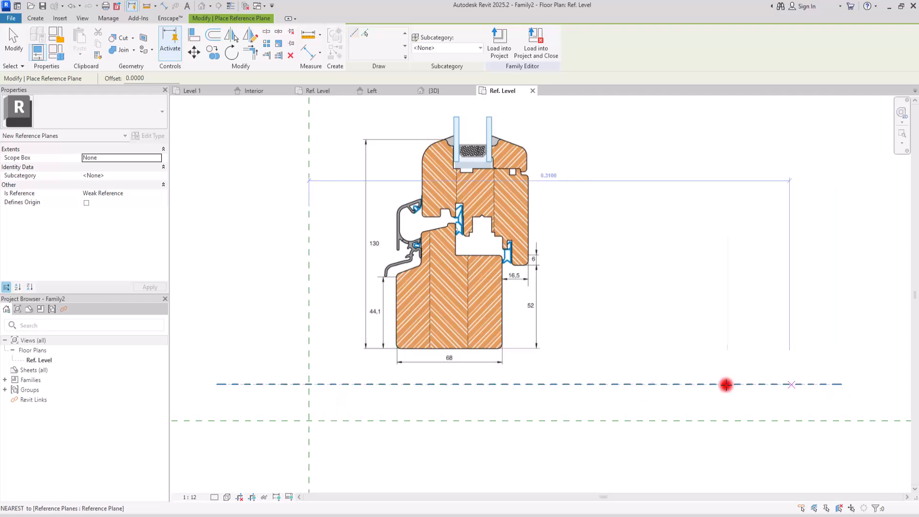
pyautogui.press('Escape')
pyautogui.press('Escape')
pyautogui.click(353, 385)
pyautogui.click(336, 403)
pyautogui.moveTo(338, 403); pyautogui.dragTo(368, 403)
pyautogui.press('Return')
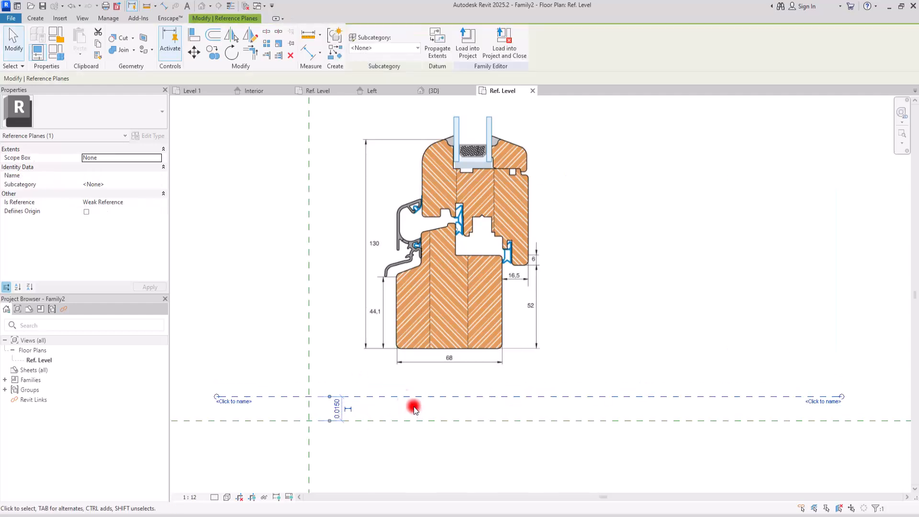
# Add an aligned dimension between the new reference plane and the original horizontal plane.
pyautogui.click(302, 59)
pyautogui.click(242, 397)
pyautogui.click(229, 421)
pyautogui.scroll(-3, 332, 373)
pyautogui.click(266, 463)
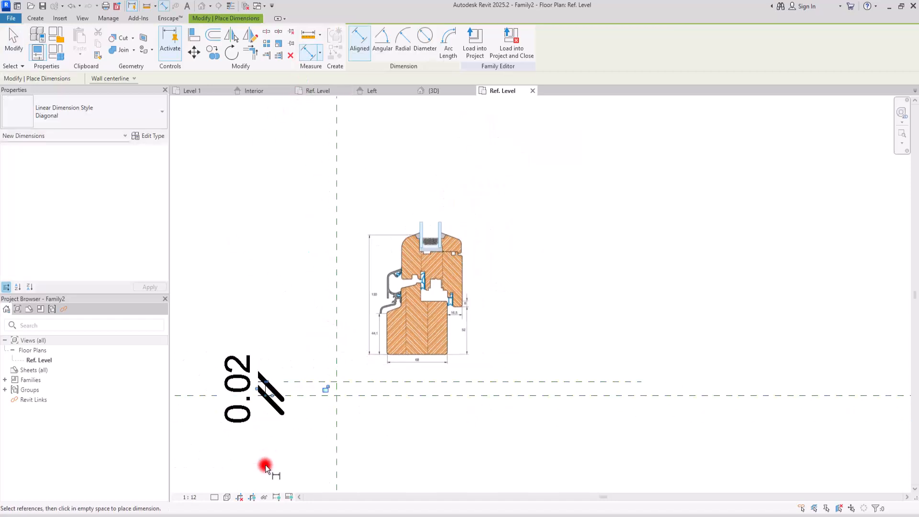
# Set the view scale to 1:5 and end the dimension command.
pyautogui.click(190, 497)
pyautogui.click(194, 377)
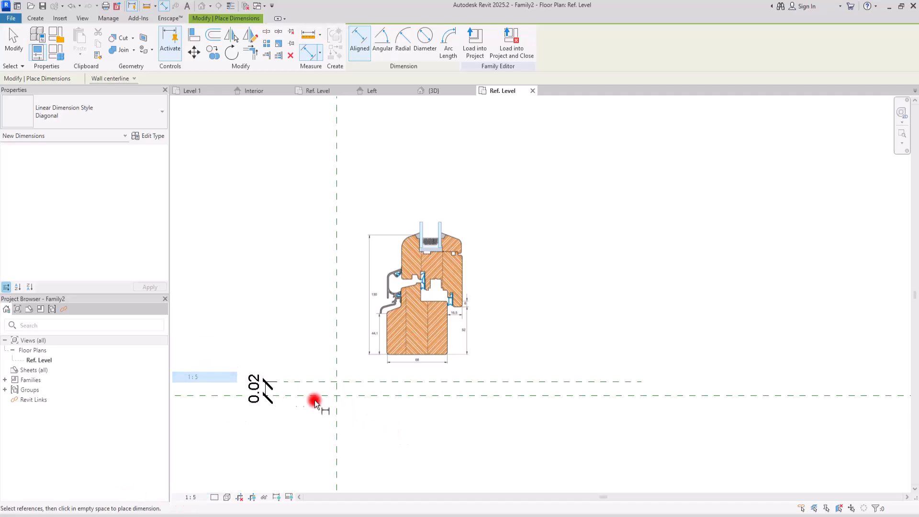
pyautogui.press('Escape')
pyautogui.press('Escape')
# Move the detail image so the frame's lower-left corner meets the vertical plane and the upper horizontal reference plane, nudging it into exact alignment.
pyautogui.scroll(4, 381, 368)
pyautogui.scroll(5, 380, 369)
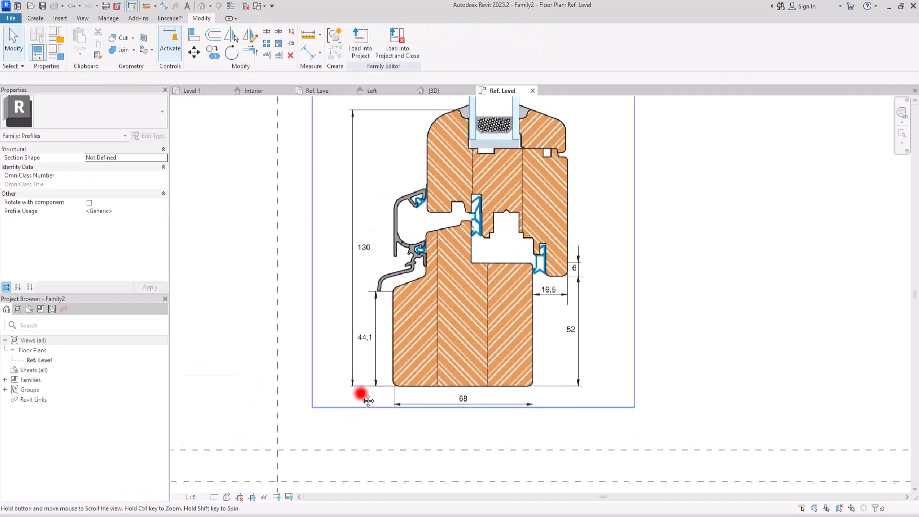
pyautogui.click(491, 219)
pyautogui.click(194, 51)
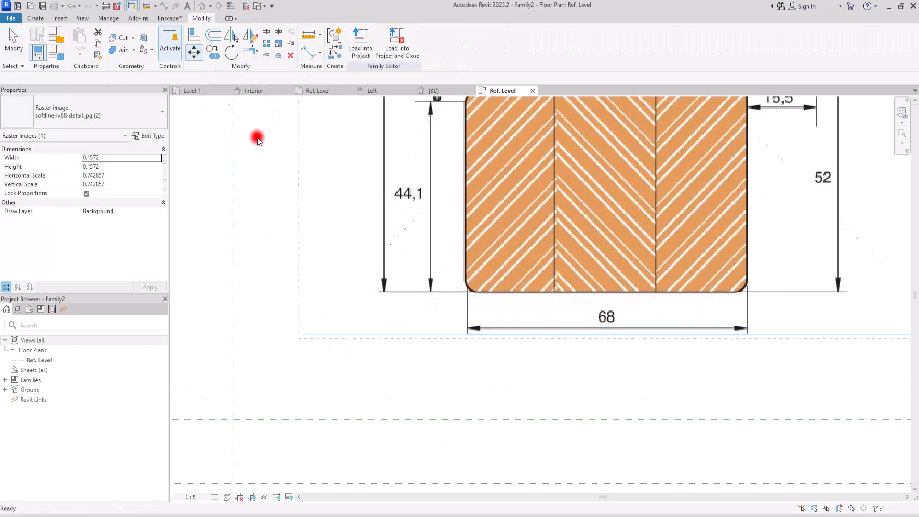
pyautogui.click(468, 291)
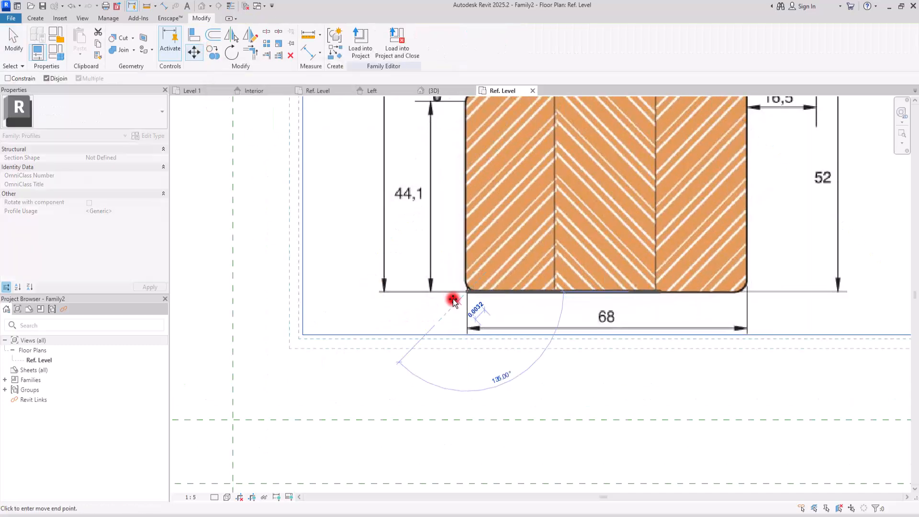
pyautogui.click(234, 419)
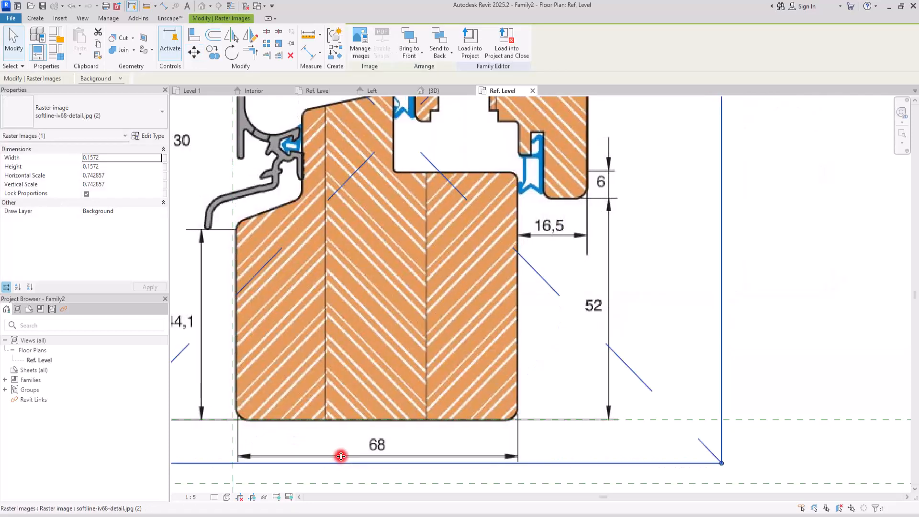
pyautogui.press('Left')
pyautogui.press('Up')
pyautogui.press('Down')
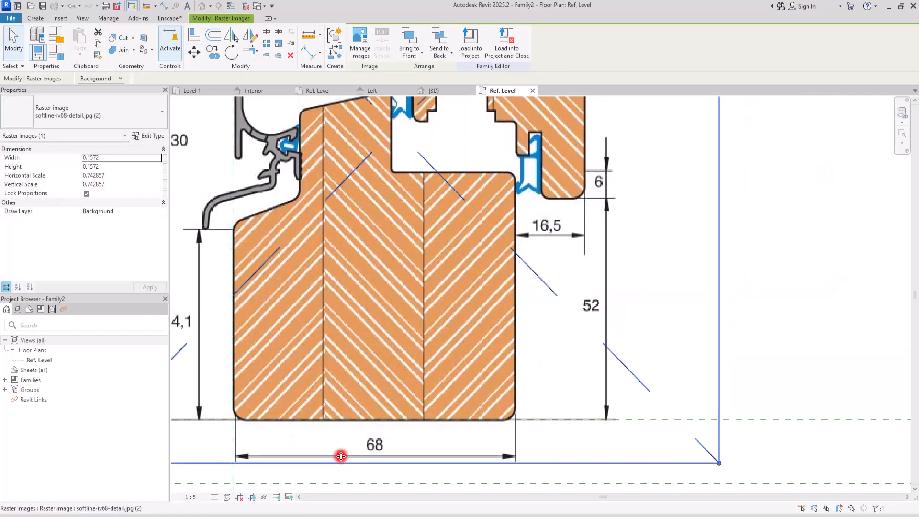
pyautogui.press('Escape')
# Examine the frame, sash and glazing outlines in the aligned section image.
pyautogui.scroll(-3, 435, 329)
pyautogui.scroll(1, 437, 329)
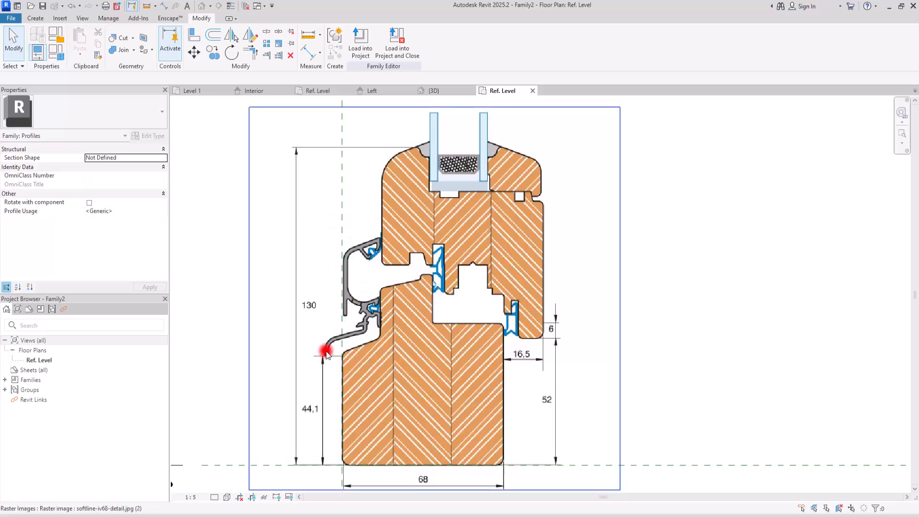
pyautogui.scroll(4, 494, 115)
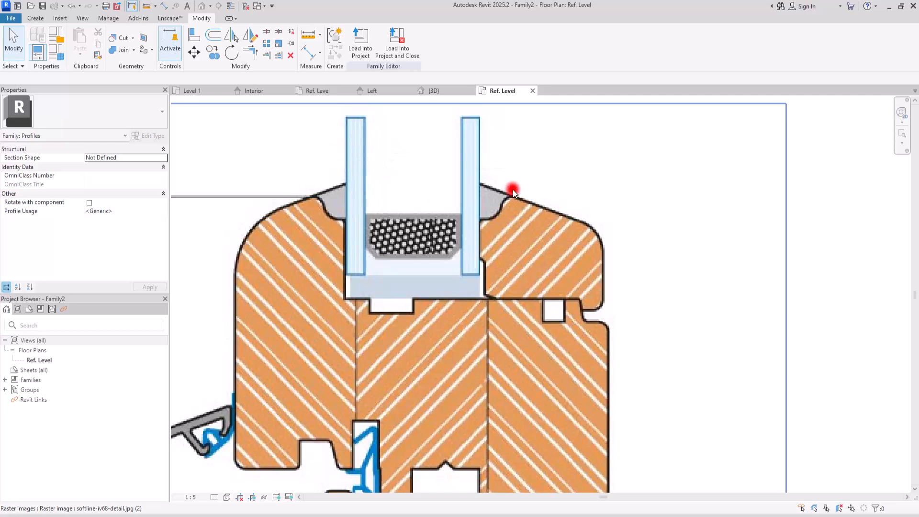
pyautogui.scroll(-5, 427, 165)
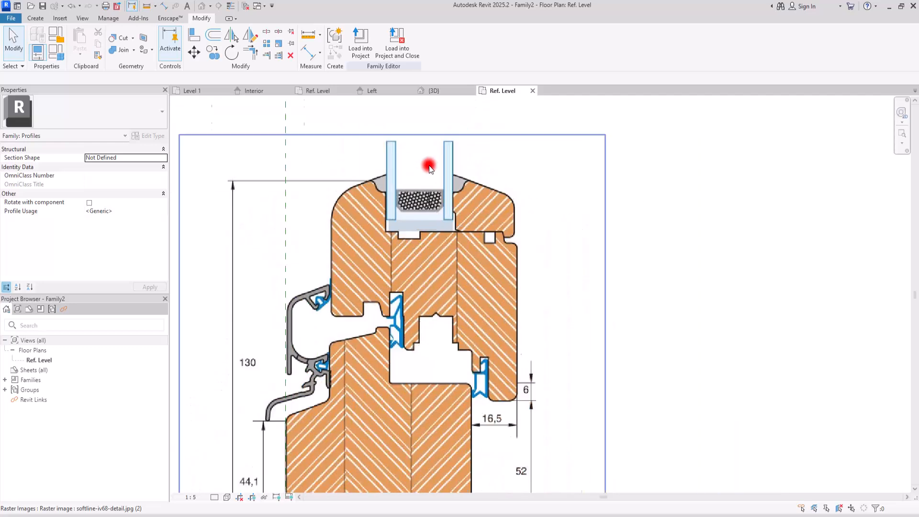
pyautogui.scroll(1, 387, 287)
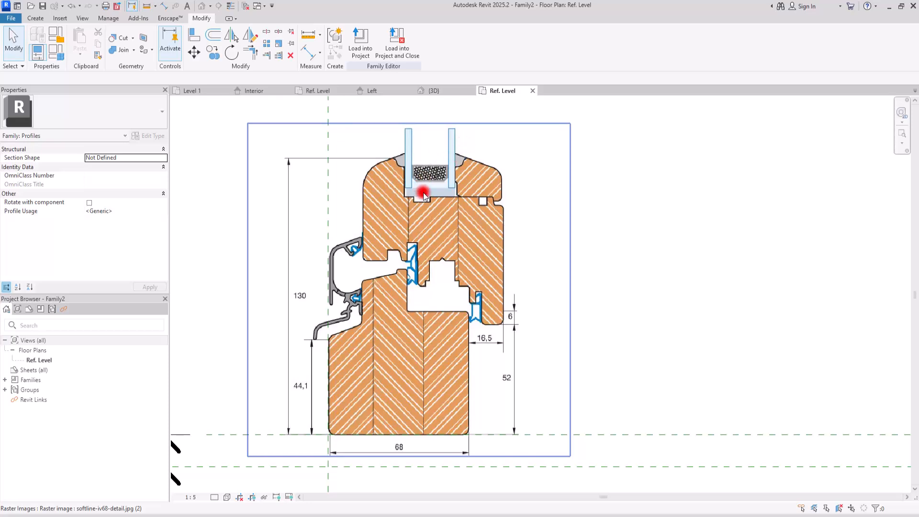
pyautogui.scroll(1, 368, 376)
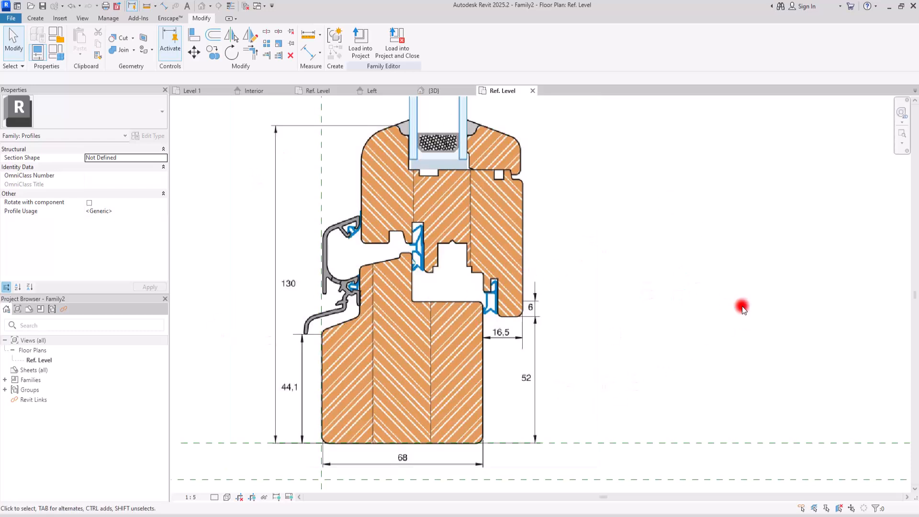
# Pin the detail image in place and turn off selection of pinned elements.
pyautogui.click(500, 310)
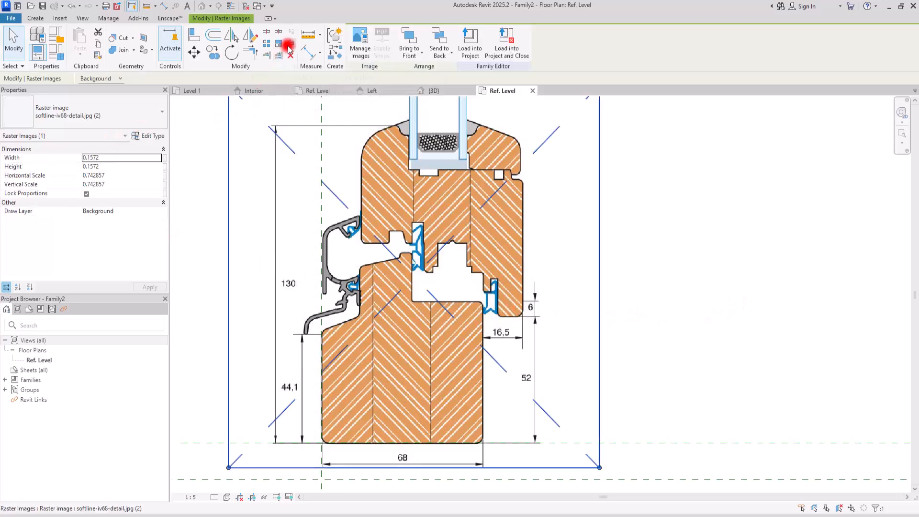
pyautogui.click(774, 392)
pyautogui.click(522, 294)
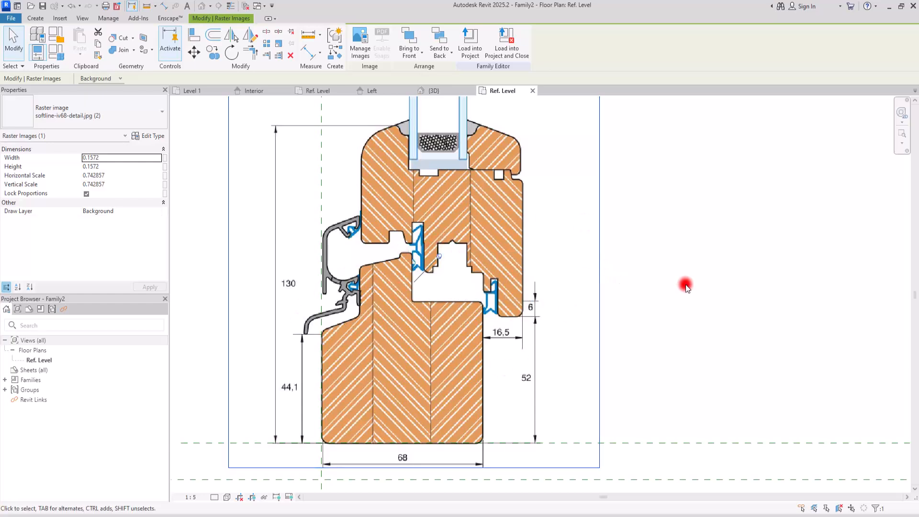
pyautogui.click(825, 509)
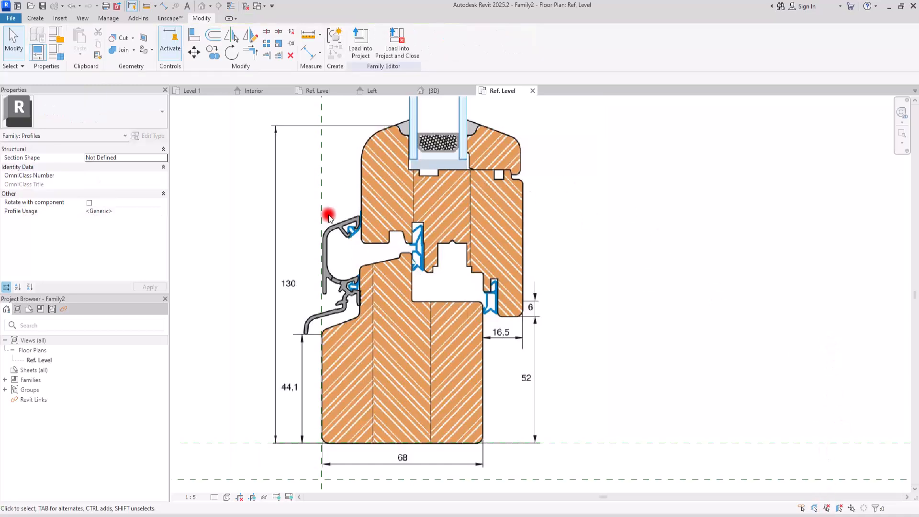
pyautogui.scroll(-3, 481, 428)
pyautogui.moveTo(355, 249); pyautogui.dragTo(562, 458)
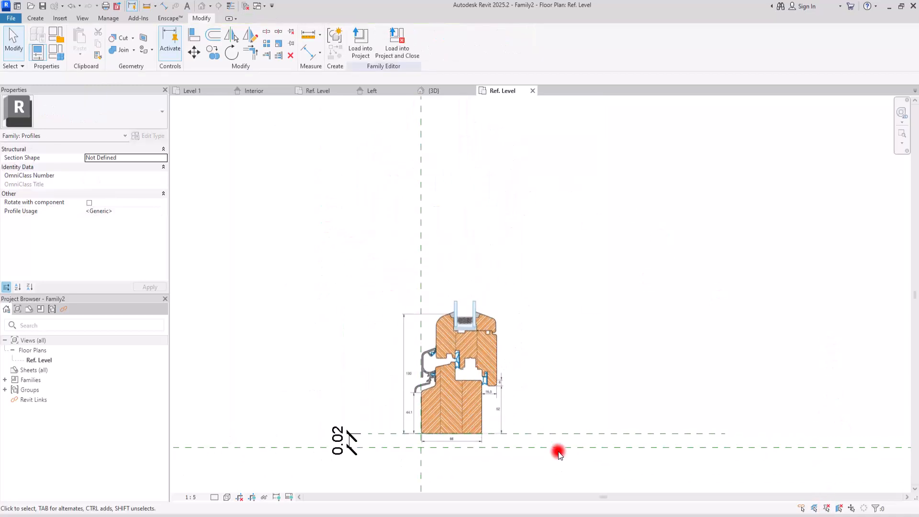
# Start tracing the lower frame section with chained lines from its lower-left corner up the outer face, along the slope and up the short vertical edge.
pyautogui.scroll(3, 329, 252)
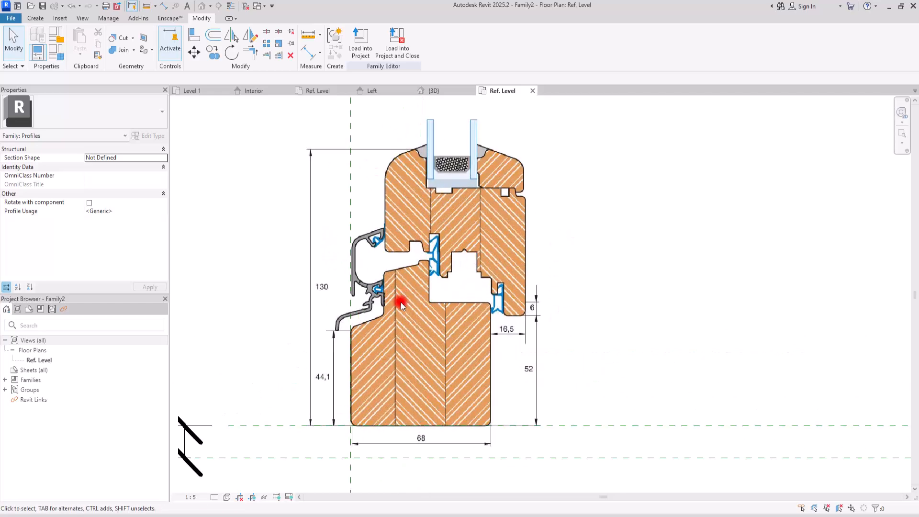
pyautogui.scroll(3, 406, 294)
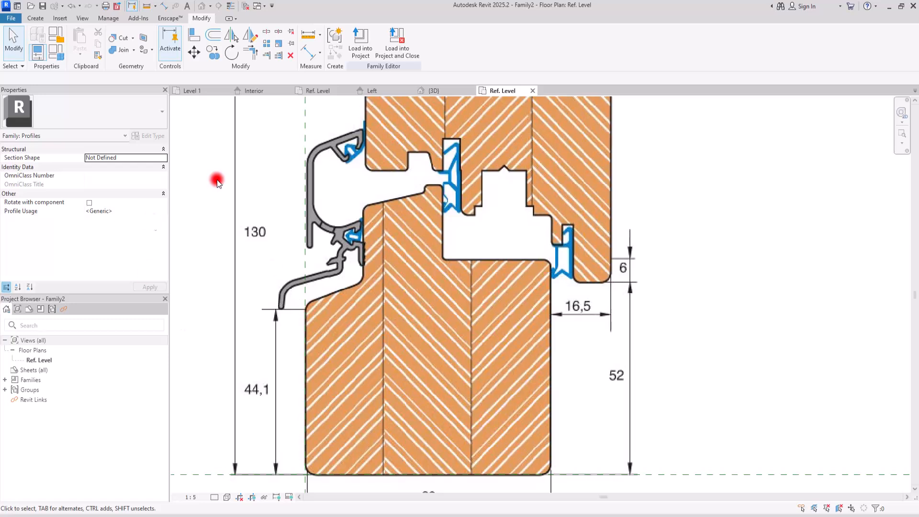
pyautogui.moveTo(464, 339); pyautogui.dragTo(462, 297, button='middle')
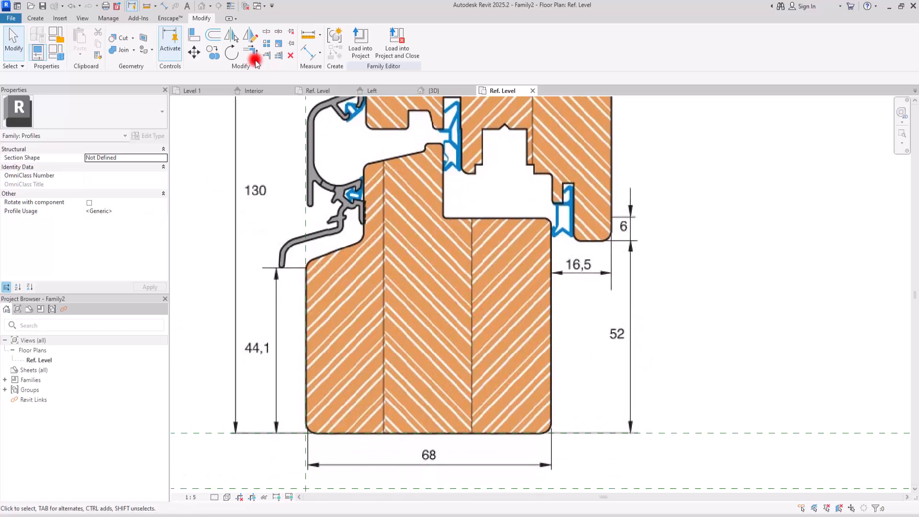
pyautogui.click(35, 19)
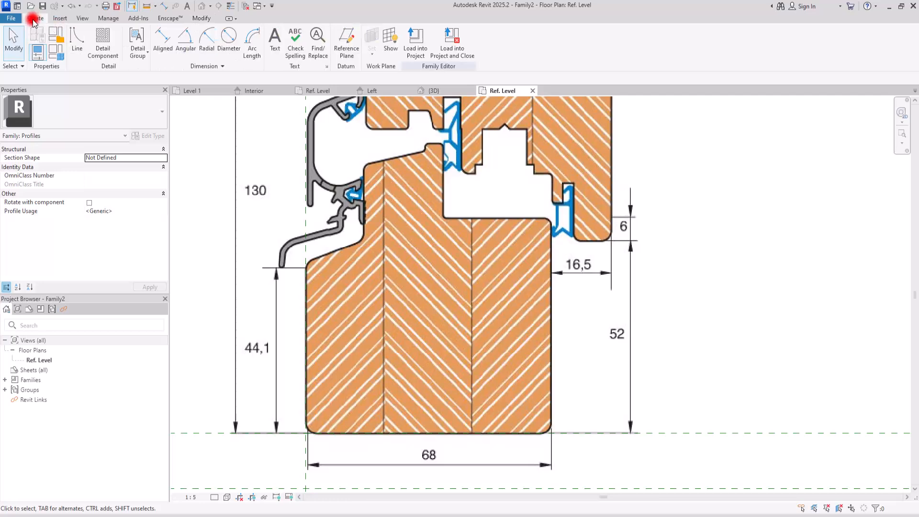
pyautogui.click(76, 53)
pyautogui.scroll(1, 436, 390)
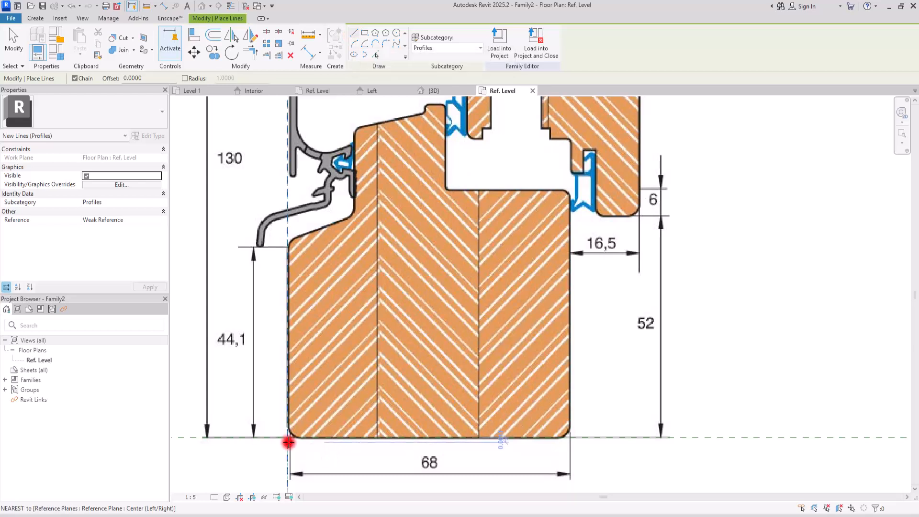
pyautogui.click(289, 438)
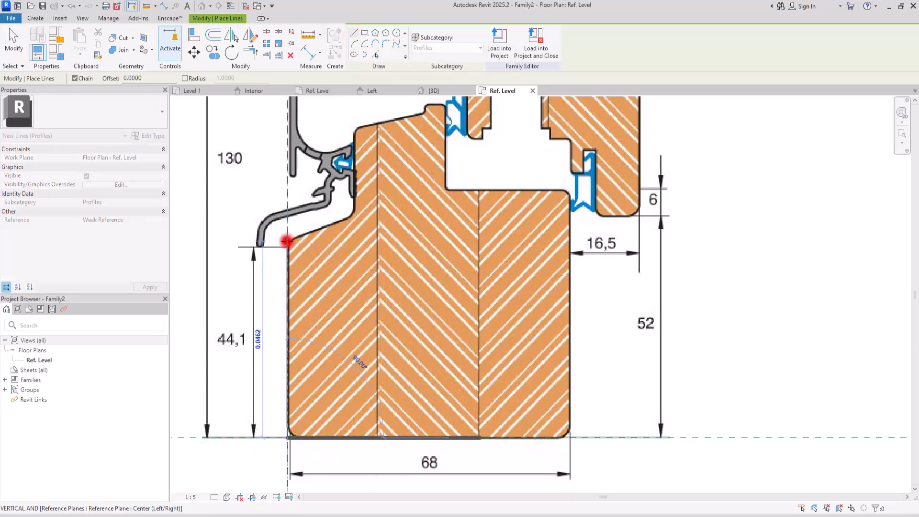
pyautogui.click(297, 240)
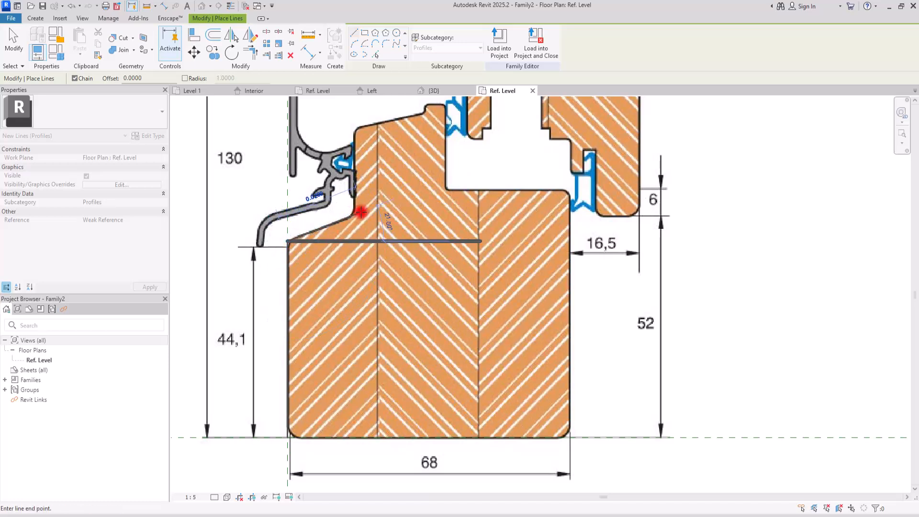
pyautogui.click(354, 215)
pyautogui.click(353, 128)
# Continue the line chain along the sloped upper edge, over the small raised step, down the rebate wall and across the horizontal ledge.
pyautogui.scroll(5, 429, 107)
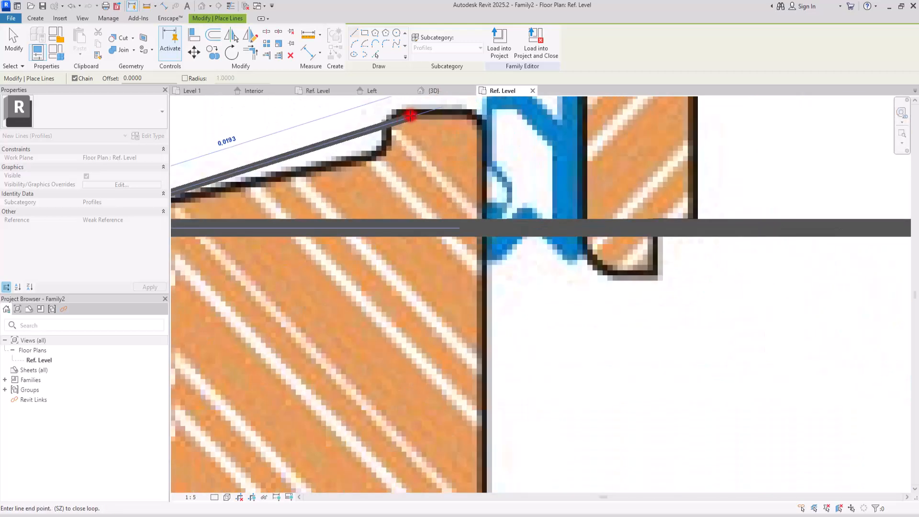
pyautogui.click(386, 147)
pyautogui.click(389, 106)
pyautogui.click(479, 107)
pyautogui.scroll(-3, 482, 117)
pyautogui.scroll(3, 481, 341)
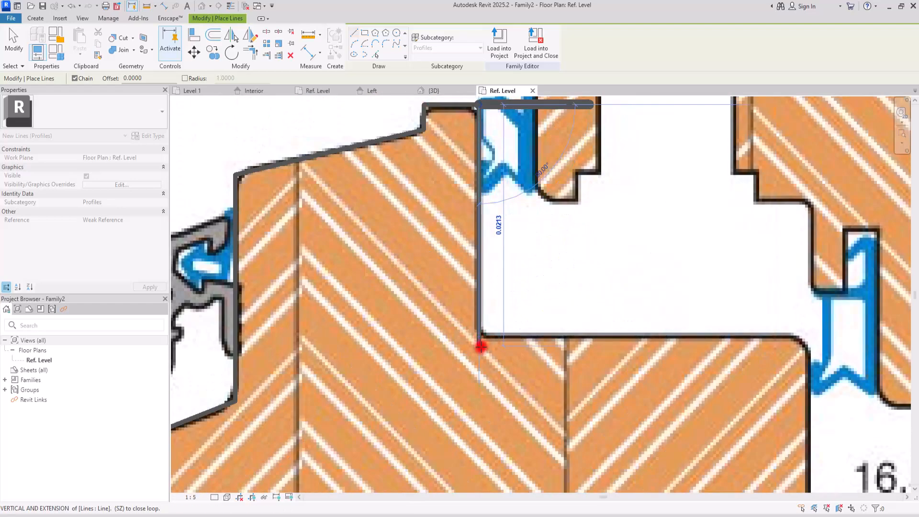
pyautogui.click(480, 337)
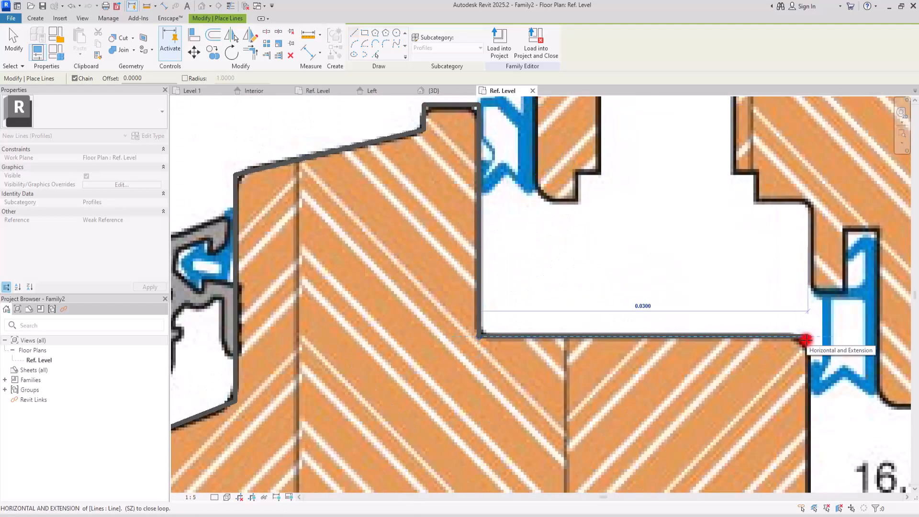
pyautogui.click(805, 337)
# Close the frame outline with lines down the inner face and along the base to the starting corner, and end the line command.
pyautogui.moveTo(681, 335); pyautogui.dragTo(520, 214, button='middle')
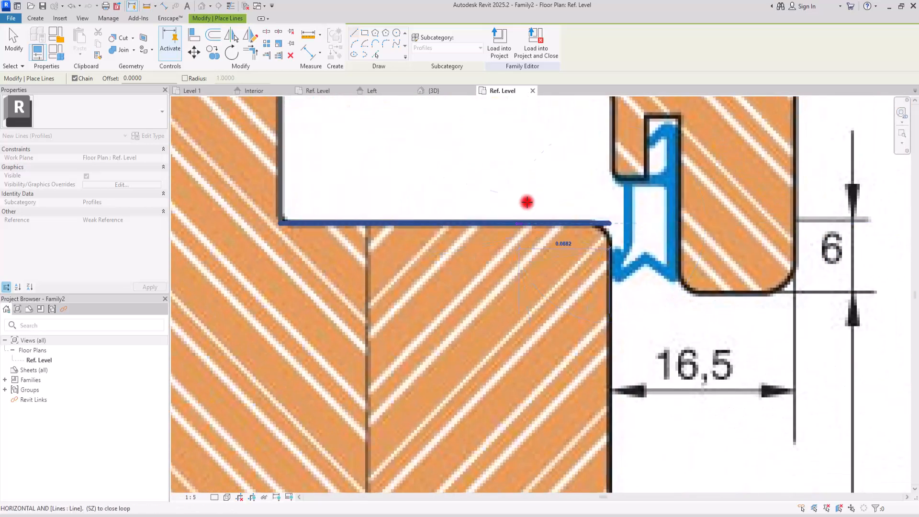
pyautogui.scroll(-4, 538, 197)
pyautogui.scroll(3, 555, 415)
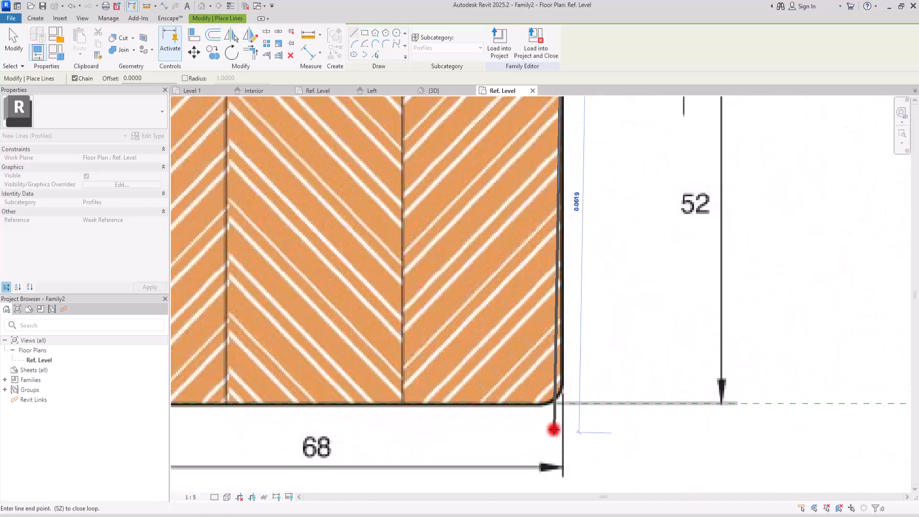
pyautogui.click(564, 404)
pyautogui.moveTo(335, 398); pyautogui.dragTo(704, 387, button='middle')
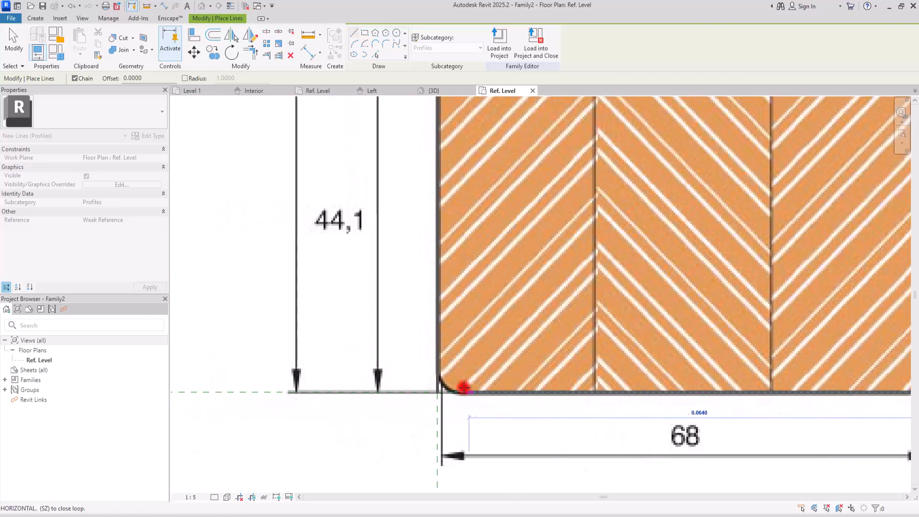
pyautogui.click(438, 391)
pyautogui.press('Escape')
pyautogui.press('Escape')
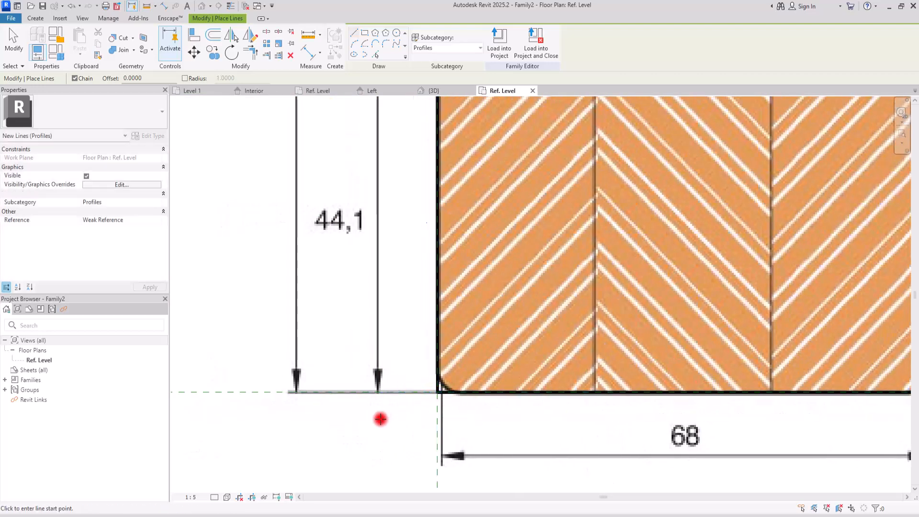
# Round the lower-left corner of the frame outline with a fillet arc matching the image.
pyautogui.scroll(-3, 382, 416)
pyautogui.scroll(3, 558, 284)
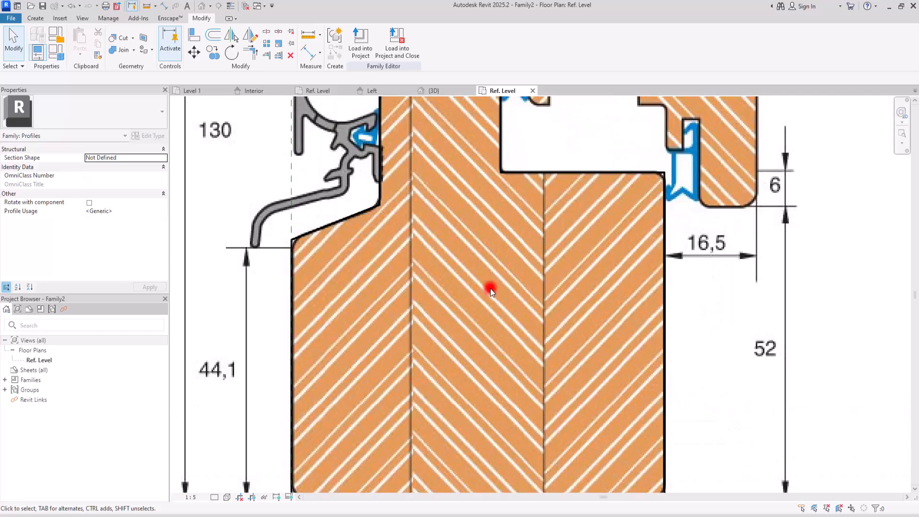
pyautogui.moveTo(467, 287); pyautogui.dragTo(444, 260, button='middle')
pyautogui.scroll(-3, 444, 260)
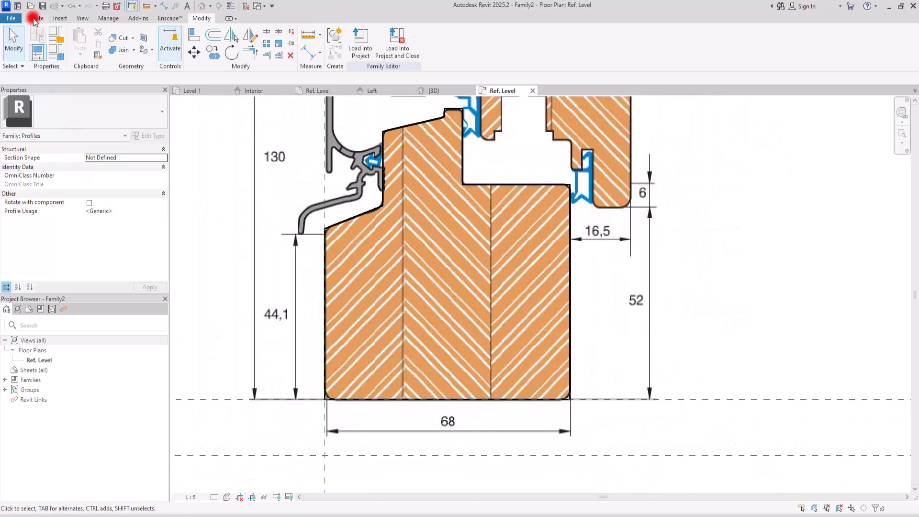
pyautogui.click(35, 19)
pyautogui.click(76, 35)
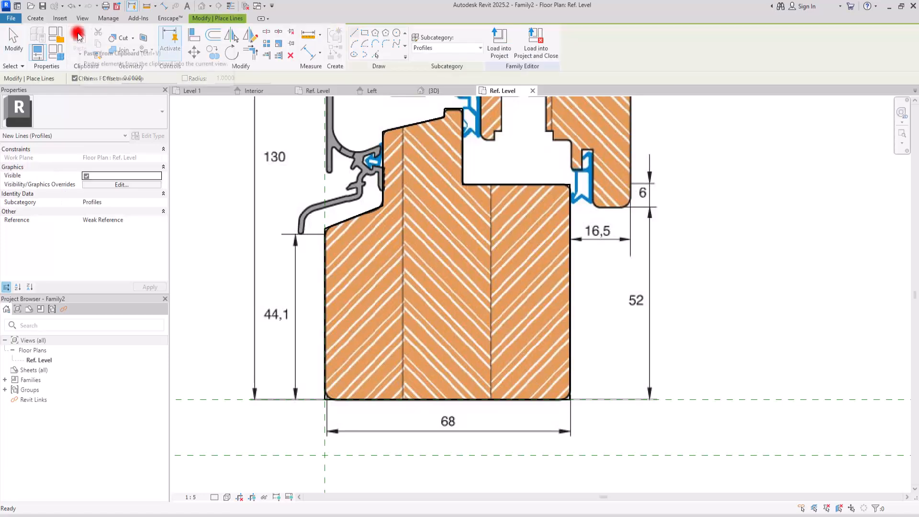
pyautogui.click(385, 42)
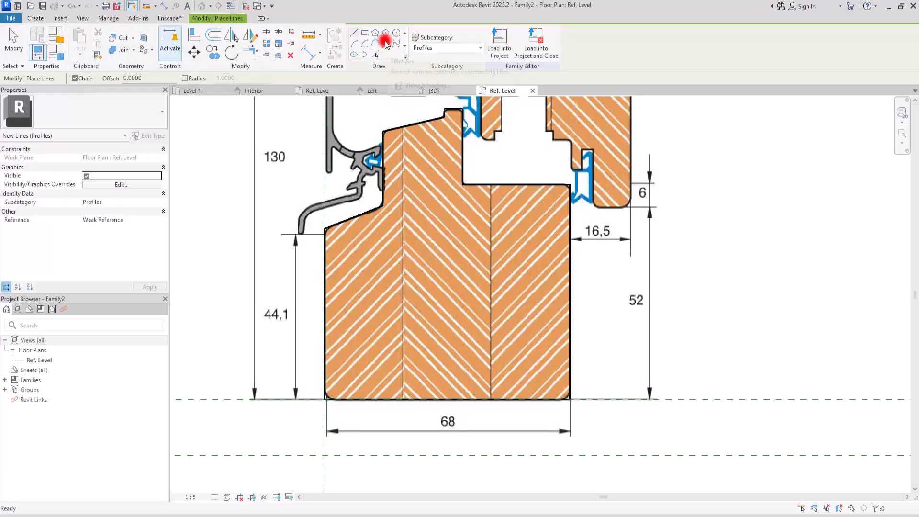
pyautogui.click(338, 402)
pyautogui.click(327, 393)
pyautogui.click(328, 391)
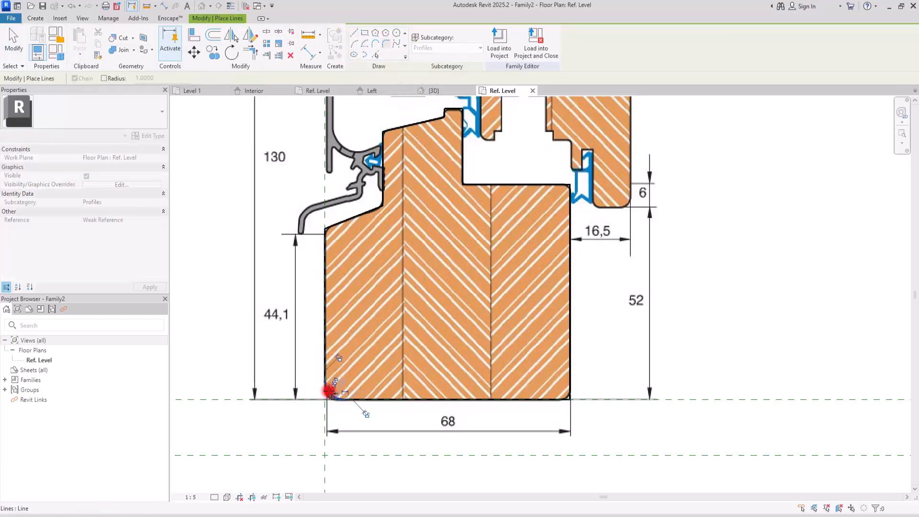
# Add fillet arcs to the frame outline's lower-right corner and the outer corner of the ledge, the latter with a radius of about 0.005.
pyautogui.click(551, 398)
pyautogui.click(567, 383)
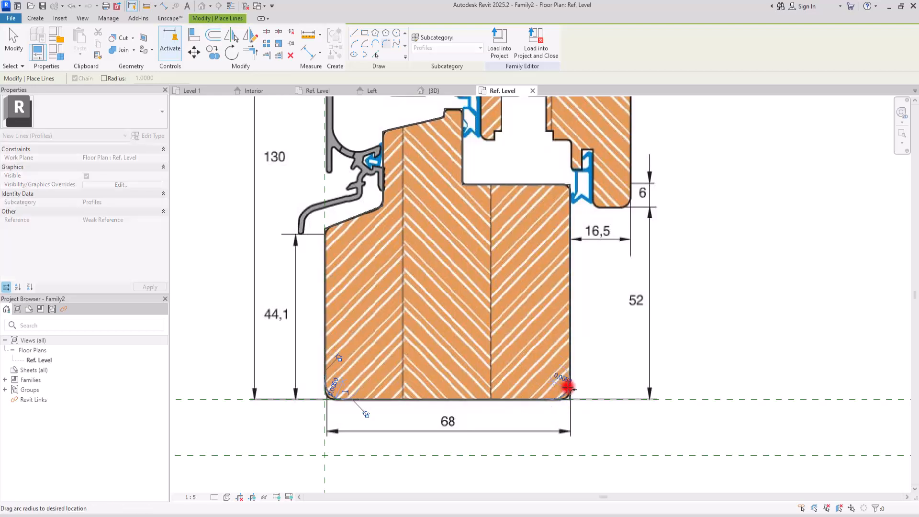
pyautogui.click(564, 386)
pyautogui.click(554, 184)
pyautogui.click(569, 194)
pyautogui.click(568, 194)
pyautogui.scroll(5, 535, 172)
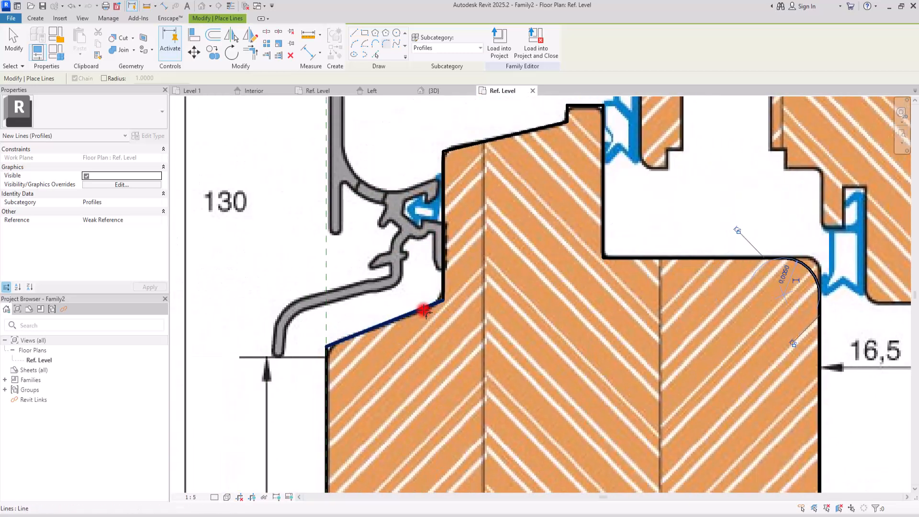
# Add fillet arcs at both ends of the sloped lower shoulder, the outer one with a radius of about 0.005.
pyautogui.click(424, 311)
pyautogui.click(440, 293)
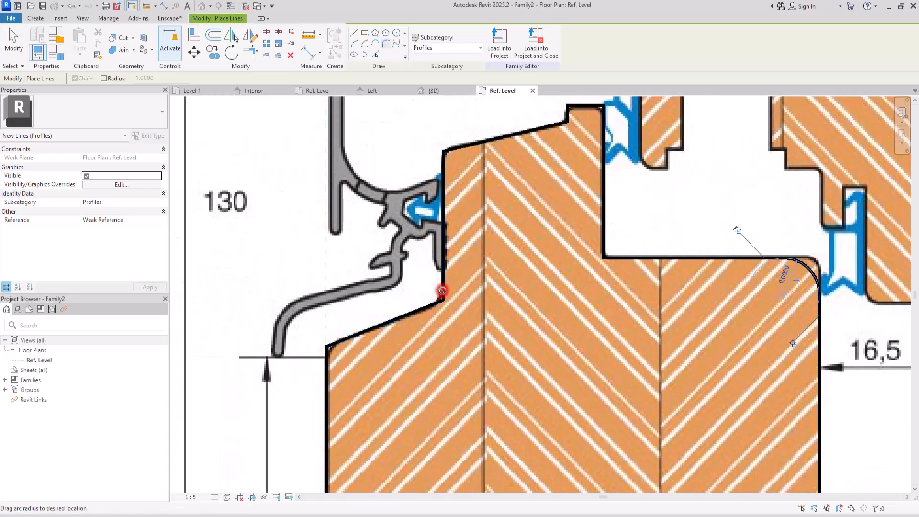
pyautogui.click(433, 293)
pyautogui.click(325, 358)
pyautogui.click(334, 346)
pyautogui.click(335, 350)
# Add fillet arcs to the outer corner of the upper slope, about 0.0038 in radius, and the rebate's inner corner, about 0.0028.
pyautogui.moveTo(534, 249); pyautogui.dragTo(450, 382, button='middle')
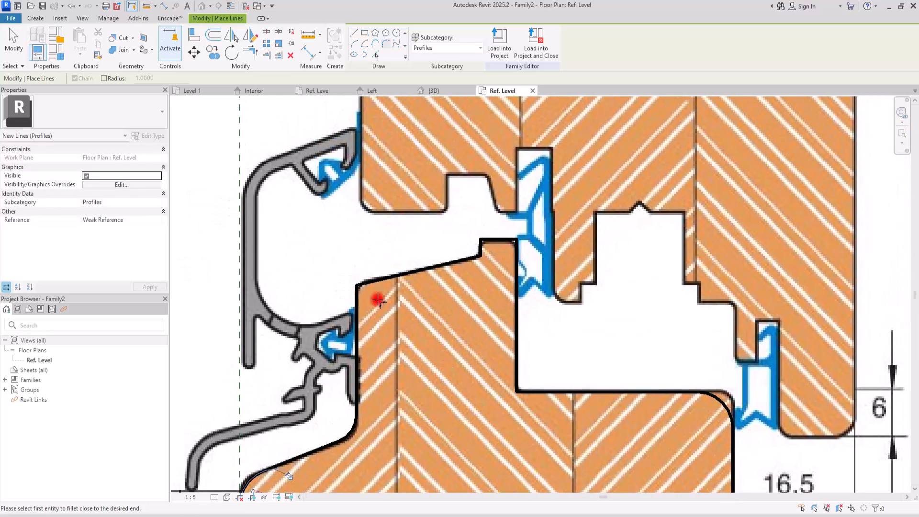
pyautogui.click(353, 294)
pyautogui.click(361, 281)
pyautogui.click(365, 288)
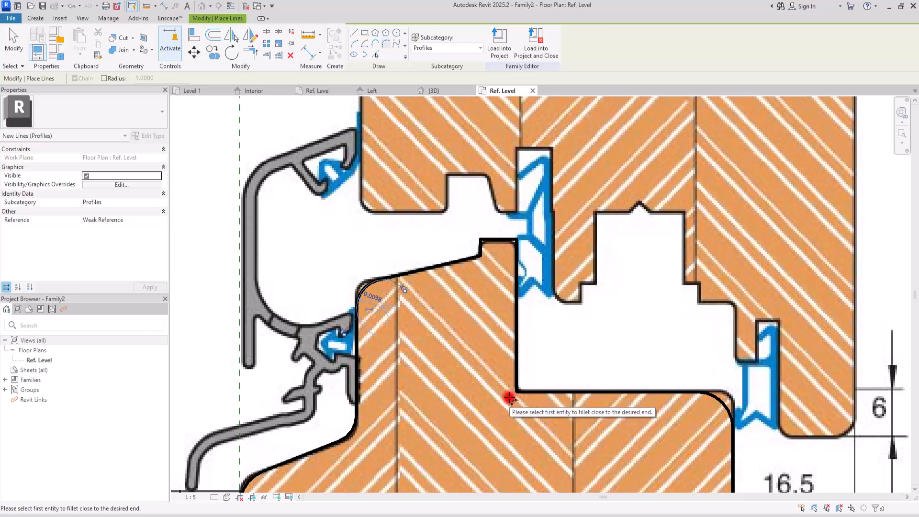
pyautogui.click(516, 375)
pyautogui.click(528, 391)
pyautogui.click(522, 384)
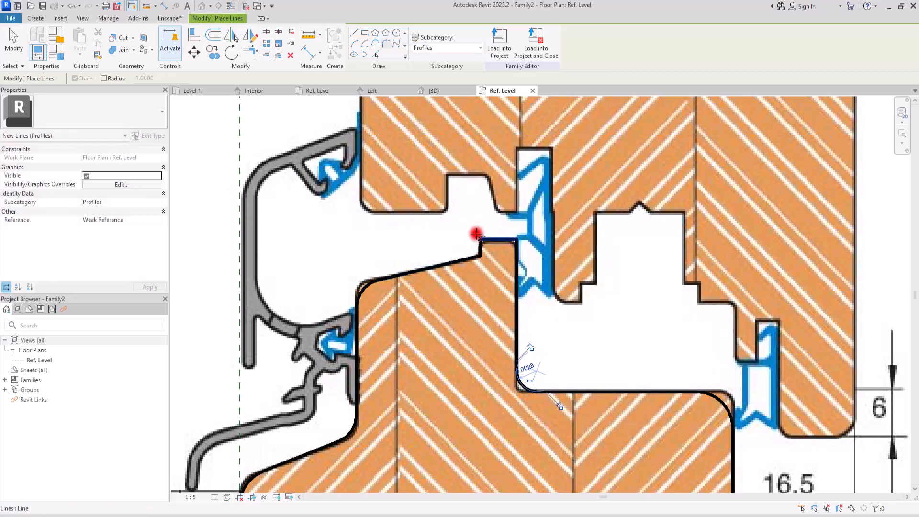
# Fillet the corner between the upper slope and the small raised step with a radius of about 0.0015, and end the fillet command.
pyautogui.scroll(5, 478, 249)
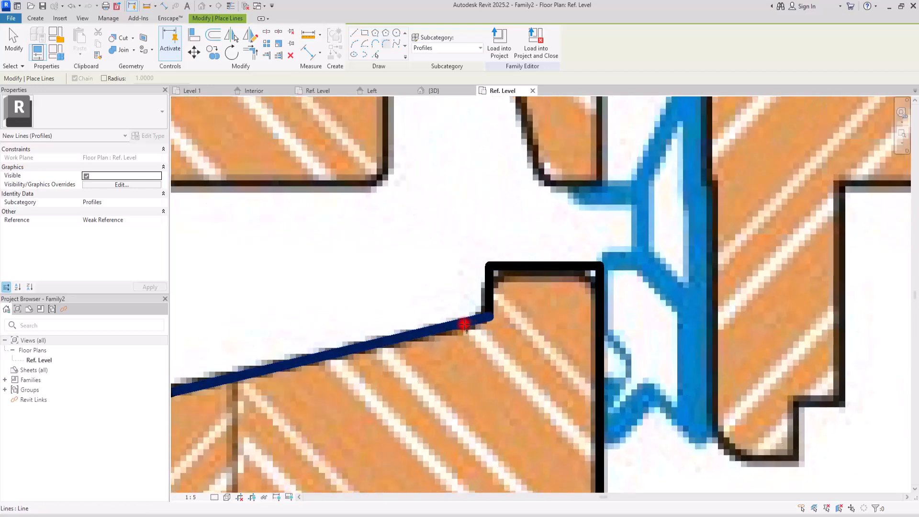
pyautogui.click(465, 325)
pyautogui.click(489, 301)
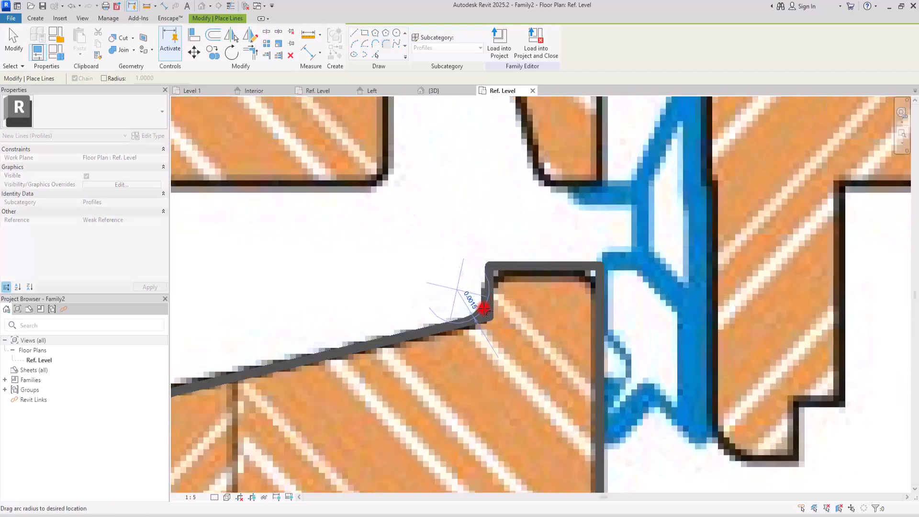
pyautogui.click(485, 309)
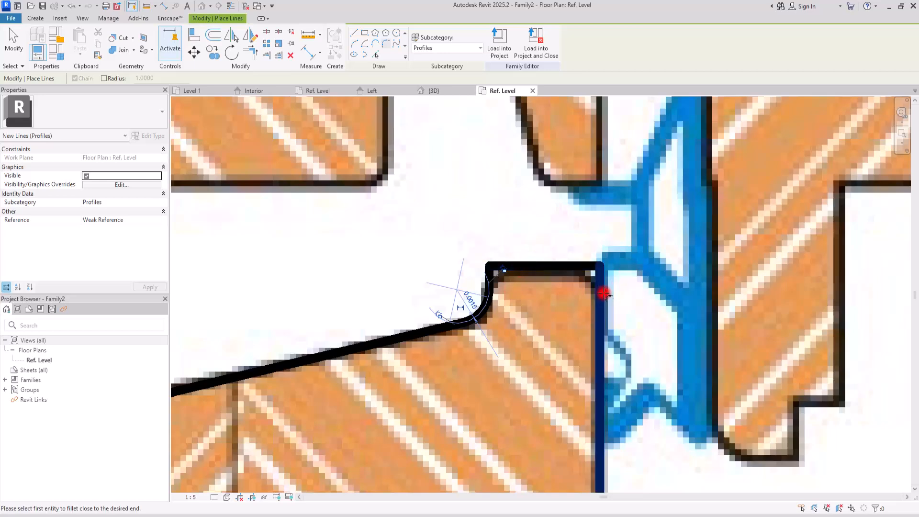
pyautogui.press('Escape')
pyautogui.press('Escape')
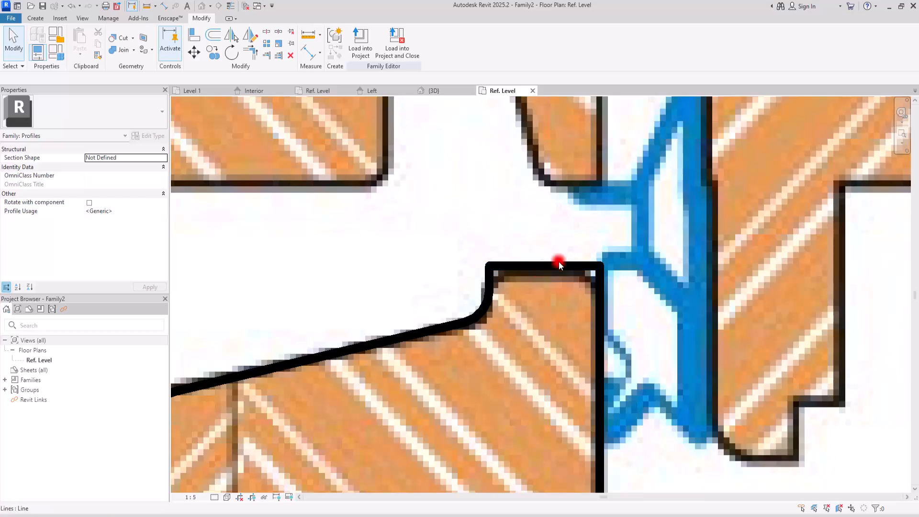
# Nudge the top line of the small raised step slightly down to match the image.
pyautogui.click(530, 269)
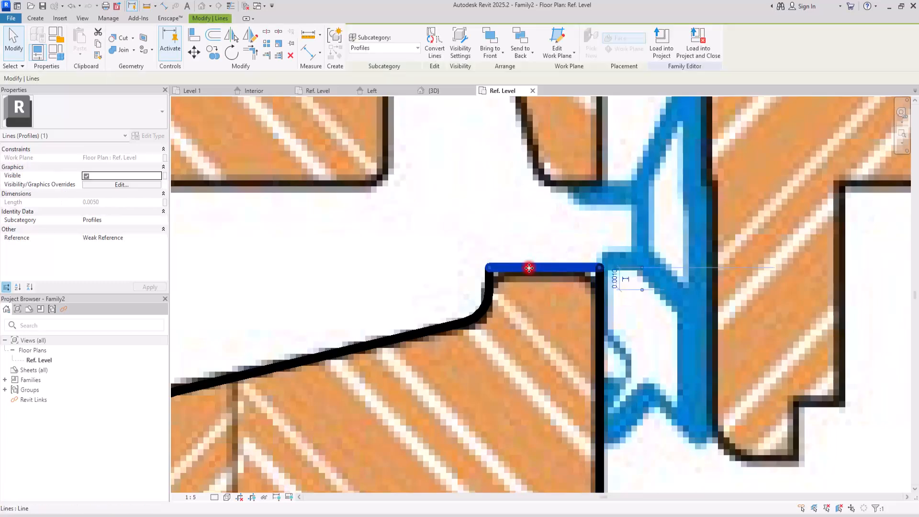
pyautogui.press('Down')
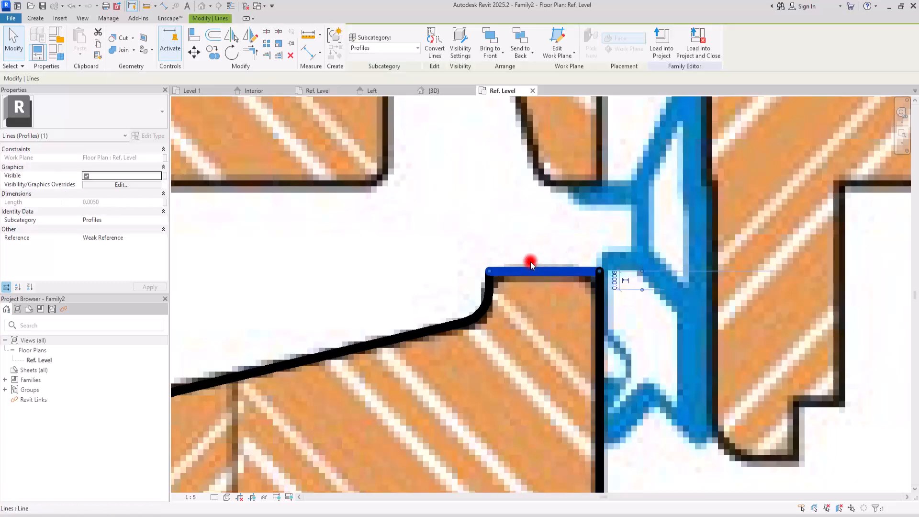
pyautogui.press('Escape')
# Set the radius of the fillet arc at the upper slope's outer corner to 0.002.
pyautogui.scroll(-3, 562, 178)
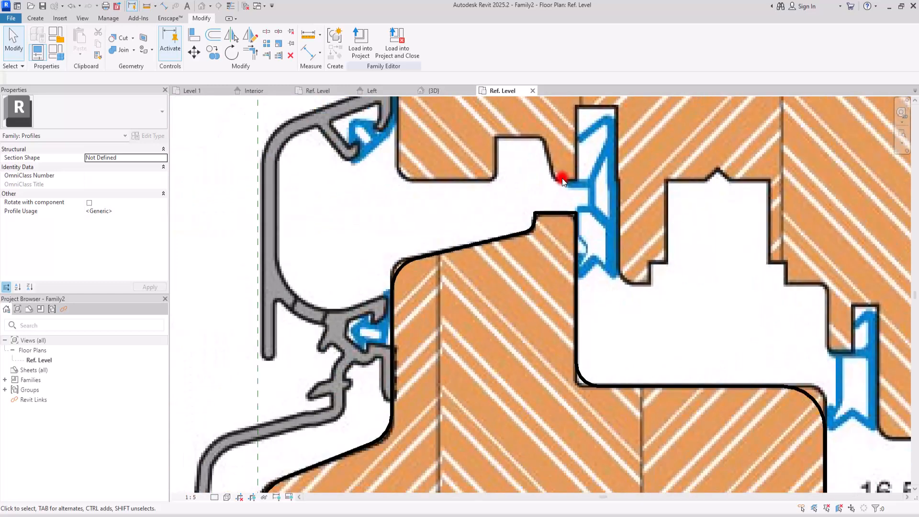
pyautogui.click(400, 275)
pyautogui.scroll(3, 406, 274)
pyautogui.click(401, 307)
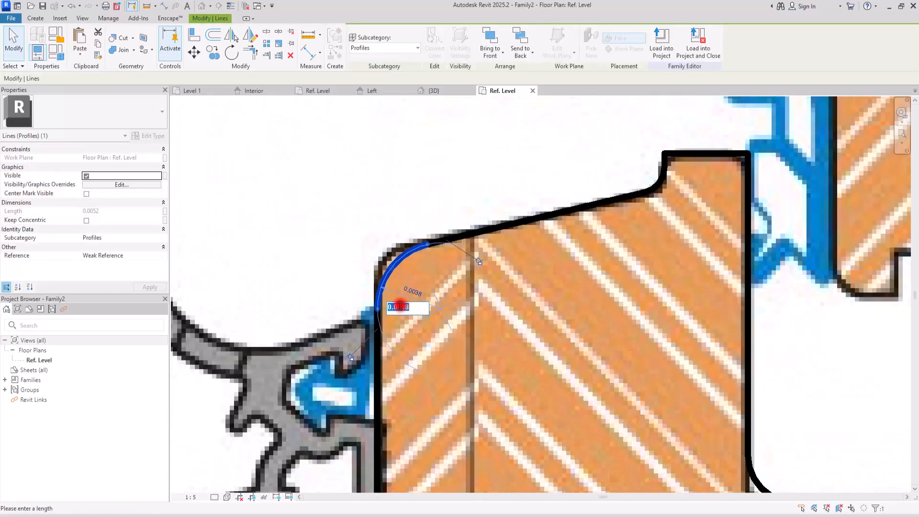
pyautogui.write('2')
pyautogui.press('Return')
pyautogui.click(368, 166)
pyautogui.scroll(-2, 367, 166)
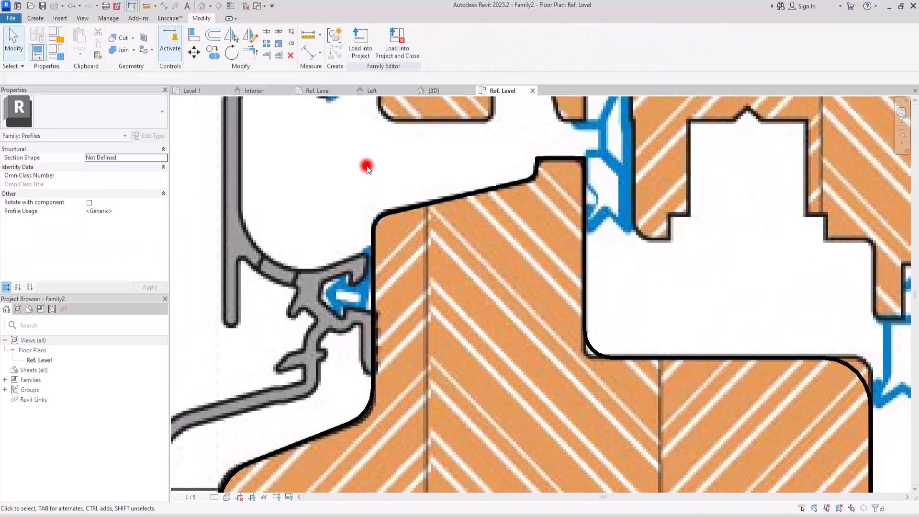
# Set the radius of the rebate's inner corner arc to 0.002, and reduce it to 0.001 to match the image.
pyautogui.click(593, 352)
pyautogui.click(600, 332)
pyautogui.write('0.002')
pyautogui.press('Return')
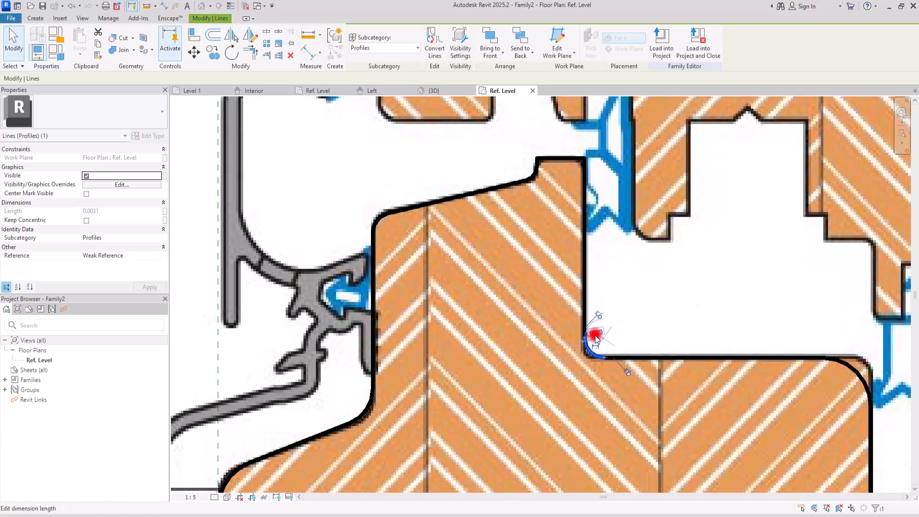
pyautogui.click(596, 334)
pyautogui.moveTo(589, 349); pyautogui.dragTo(613, 349)
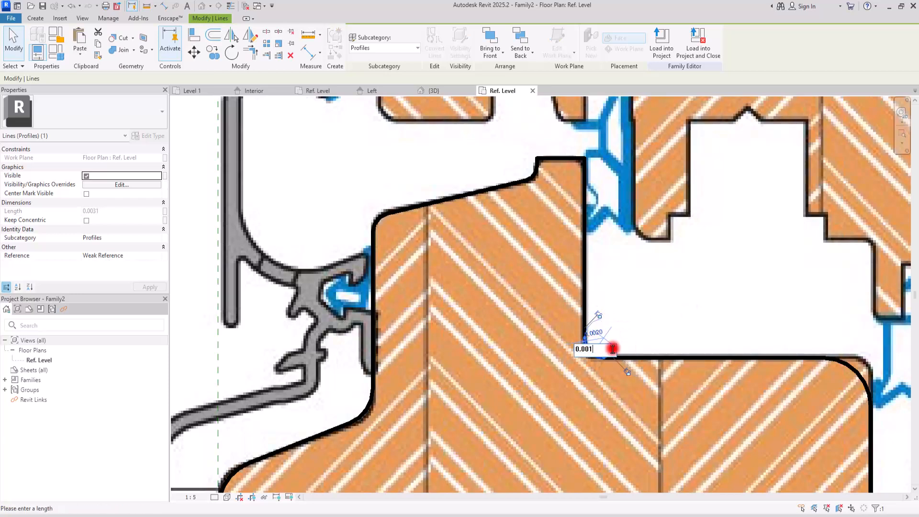
pyautogui.write('1')
pyautogui.press('Return')
pyautogui.click(680, 303)
# Set the radius of the fillet arc at the ledge's outer corner to 0.002.
pyautogui.click(864, 373)
pyautogui.click(827, 386)
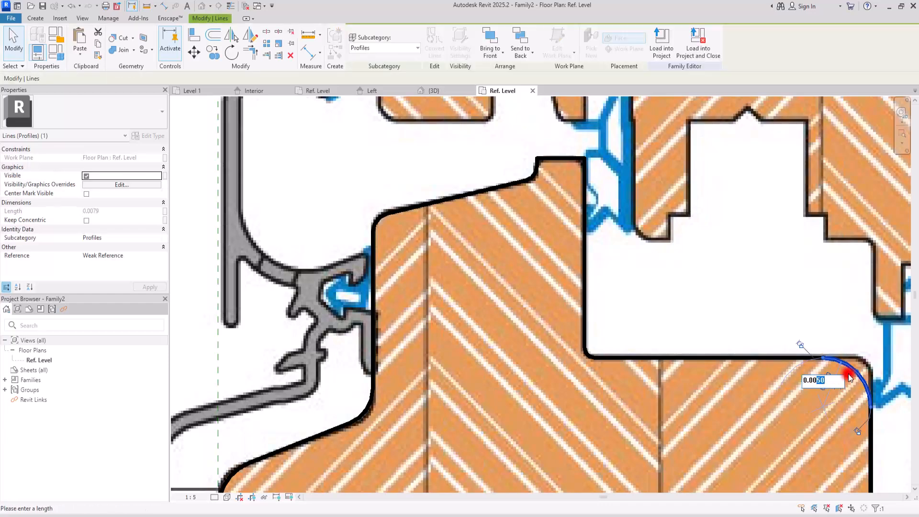
pyautogui.write('0.002')
pyautogui.press('Return')
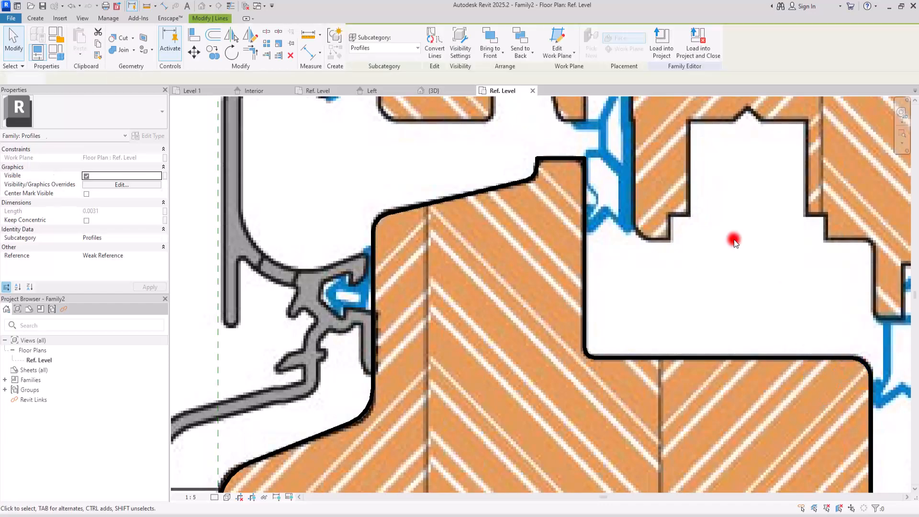
pyautogui.click(734, 239)
# Set the radius of the fillet arc between the lower shoulder and the vertical wall above it to 0.002.
pyautogui.click(364, 411)
pyautogui.click(348, 396)
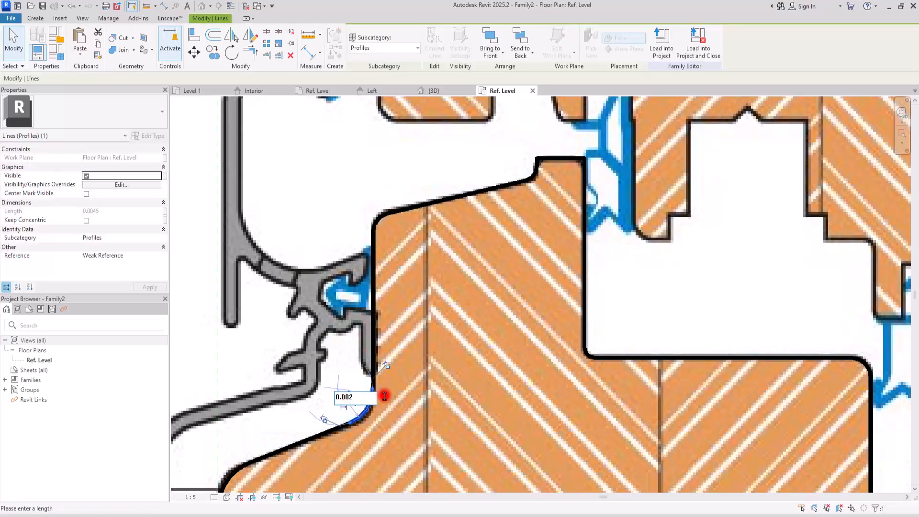
pyautogui.write('0.002')
pyautogui.press('Return')
# Reduce the radius of the fillet arc at the lower shoulder's outer corner to match the image.
pyautogui.moveTo(417, 371); pyautogui.dragTo(468, 164, button='middle')
pyautogui.click(276, 286)
pyautogui.click(296, 305)
pyautogui.moveTo(280, 320); pyautogui.dragTo(333, 316)
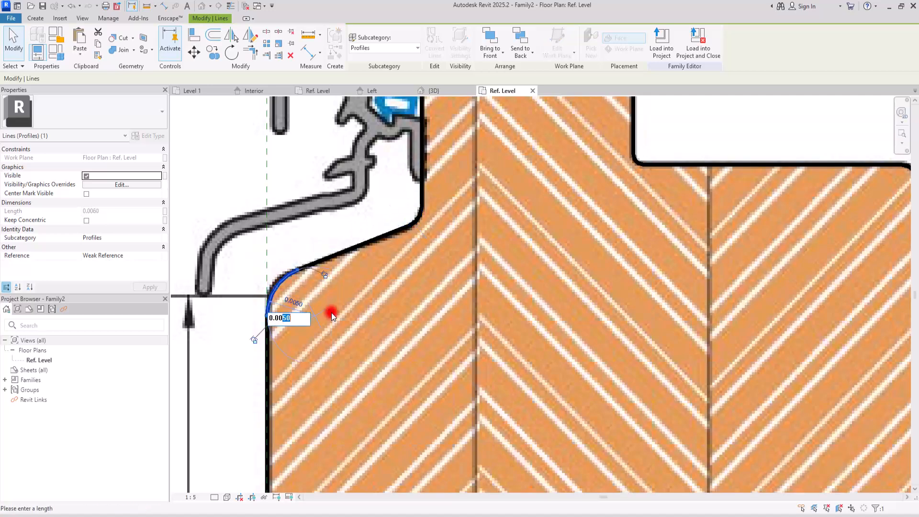
pyautogui.press('Return')
pyautogui.click(274, 233)
# Set the radius of the fillet arc at the outline's lower-left corner to 0.003.
pyautogui.scroll(-6, 262, 231)
pyautogui.moveTo(368, 342); pyautogui.dragTo(374, 338, button='middle')
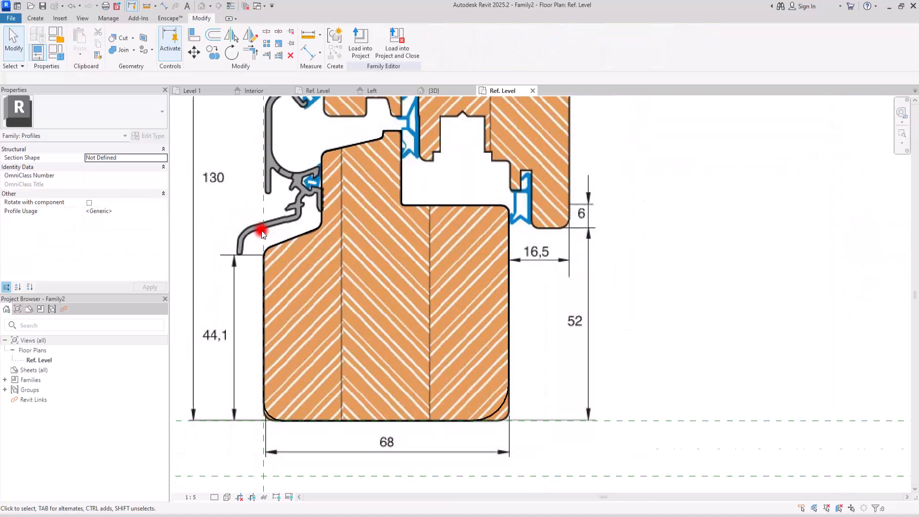
pyautogui.scroll(4, 374, 338)
pyautogui.click(294, 381)
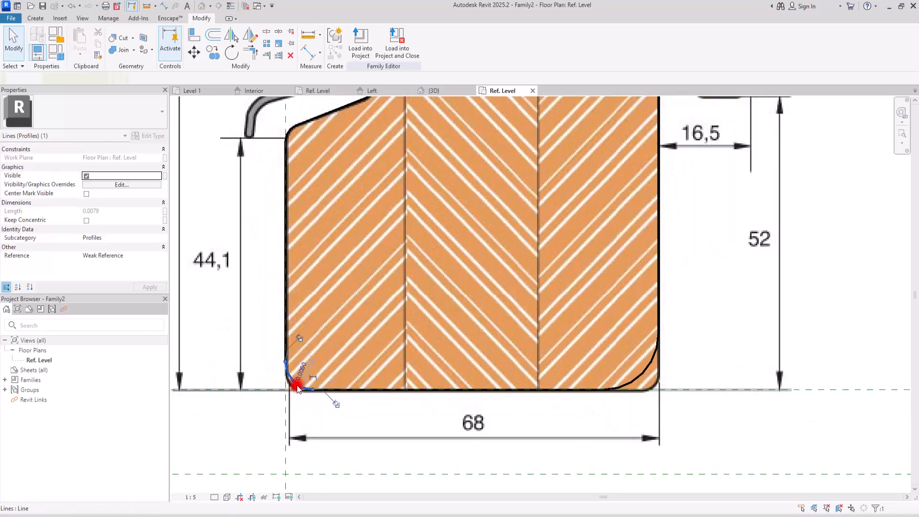
pyautogui.click(300, 371)
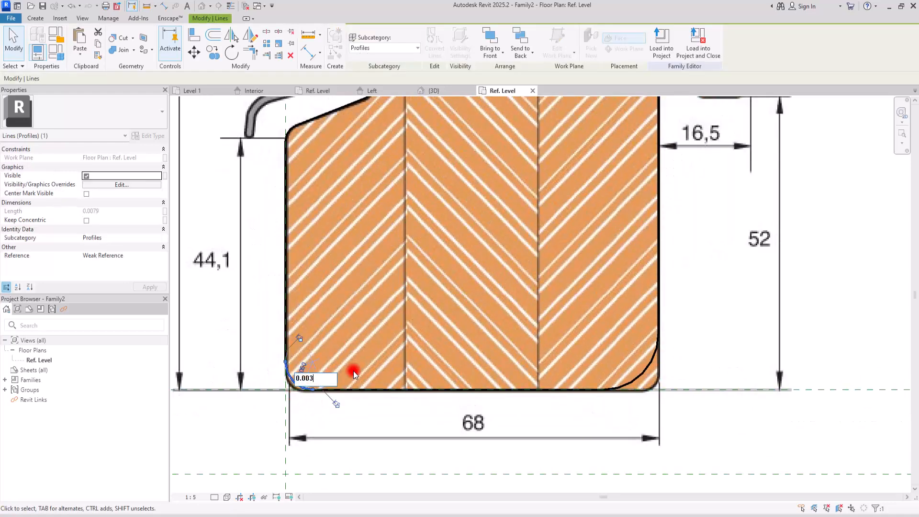
pyautogui.press('Return')
# Set the radius of the fillet arc at the outline's lower-right corner to 0.003.
pyautogui.click(656, 367)
pyautogui.click(645, 364)
pyautogui.click(624, 357)
pyautogui.moveTo(613, 358); pyautogui.dragTo(652, 352)
pyautogui.write('3')
pyautogui.press('Return')
pyautogui.click(543, 284)
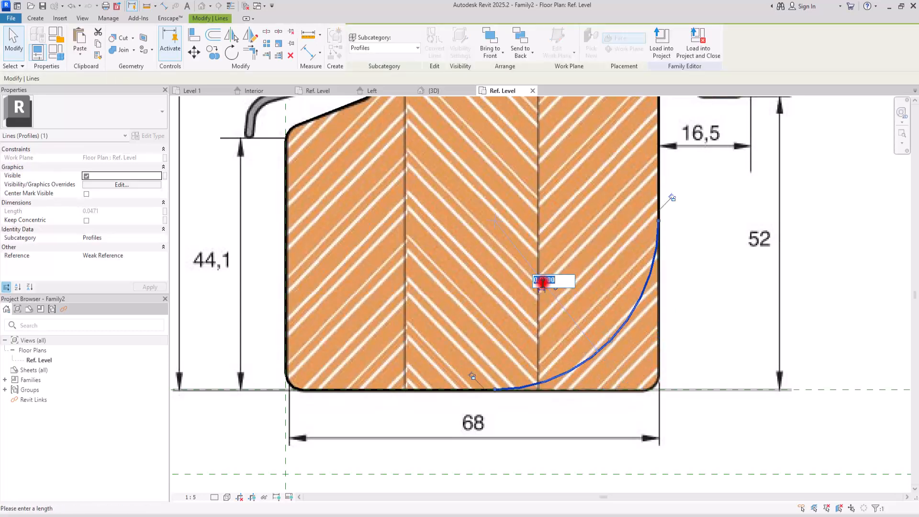
pyautogui.write('0.00')
pyautogui.write('3')
pyautogui.press('Return')
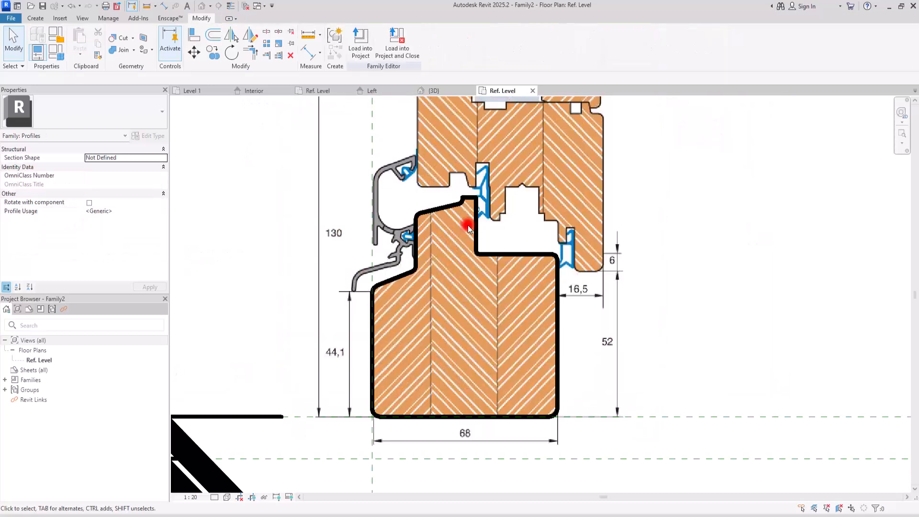
pyautogui.scroll(3, 459, 303)
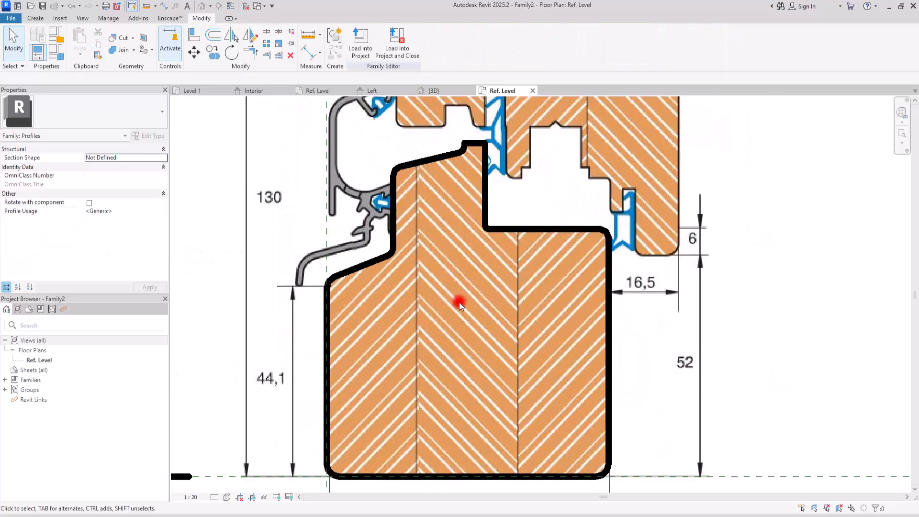
pyautogui.scroll(-4, 490, 306)
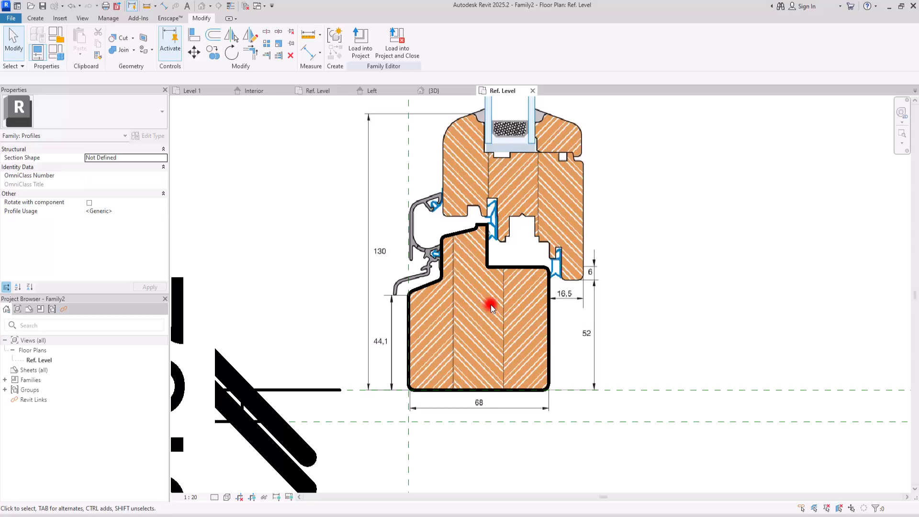
pyautogui.scroll(2, 536, 285)
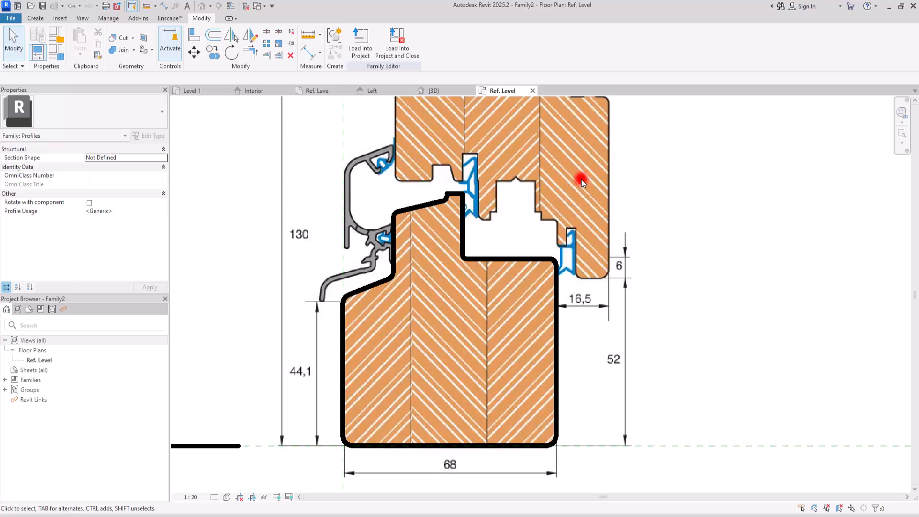
pyautogui.scroll(-3, 498, 365)
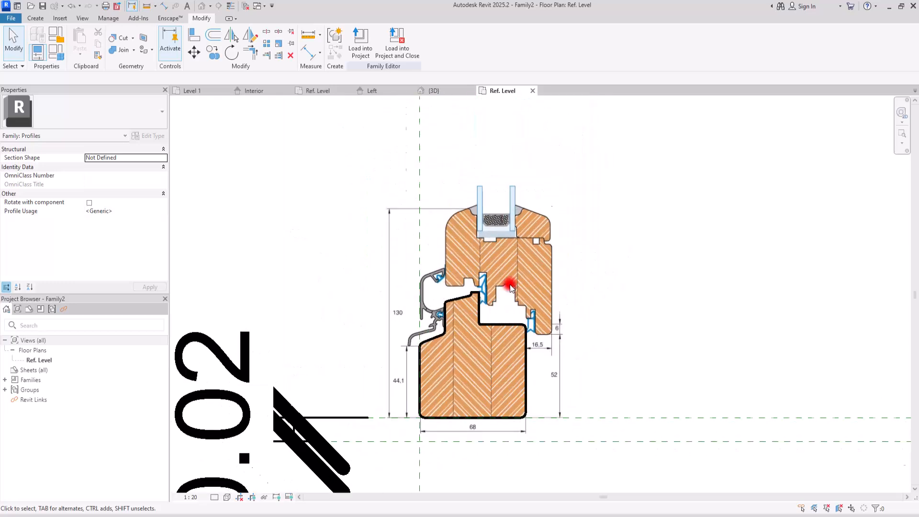
pyautogui.scroll(2, 511, 287)
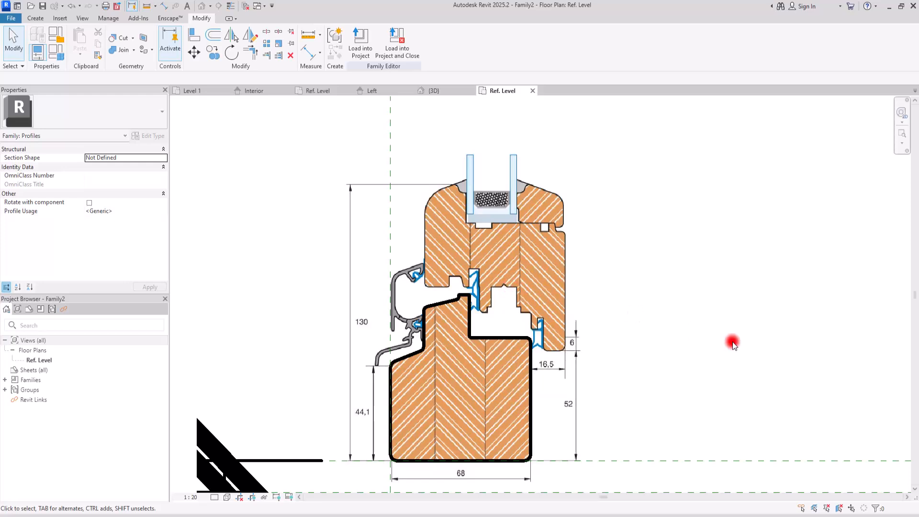
# Allow pinned elements to be selected, then unpin and delete the section reference image.
pyautogui.click(828, 510)
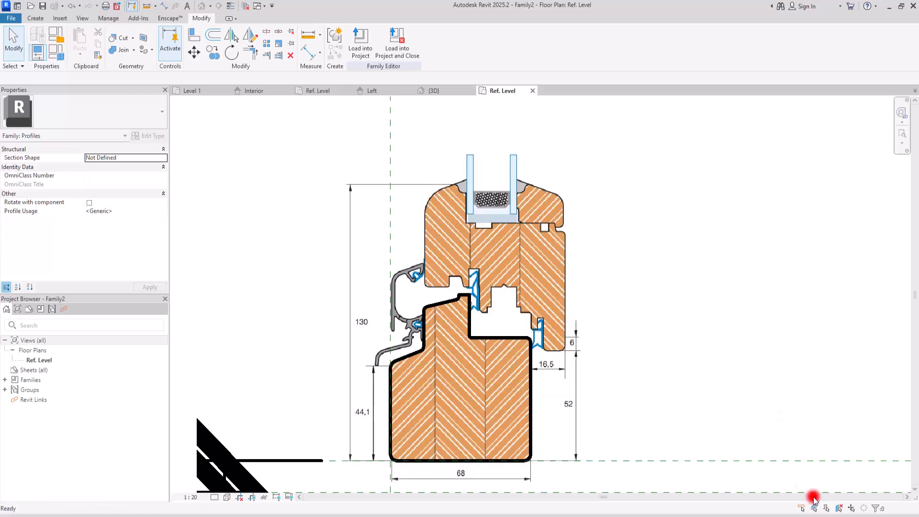
pyautogui.click(539, 247)
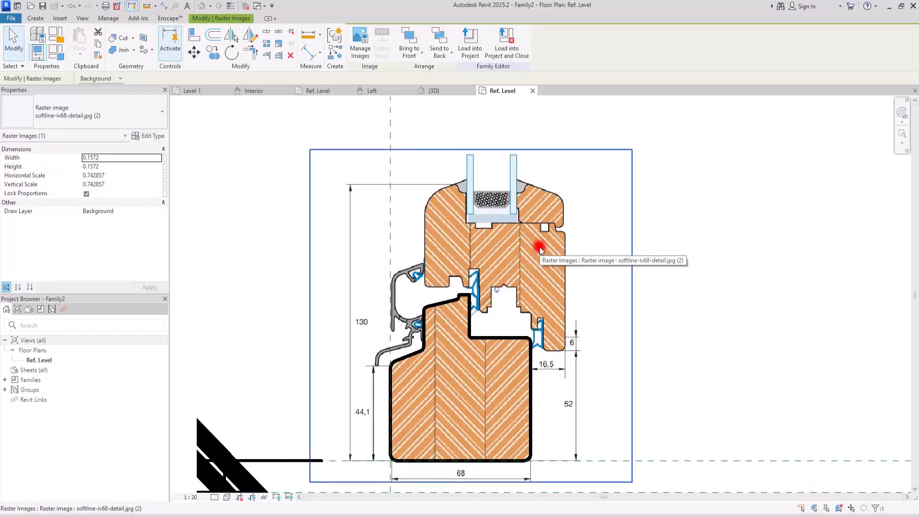
pyautogui.click(499, 290)
pyautogui.press('Delete')
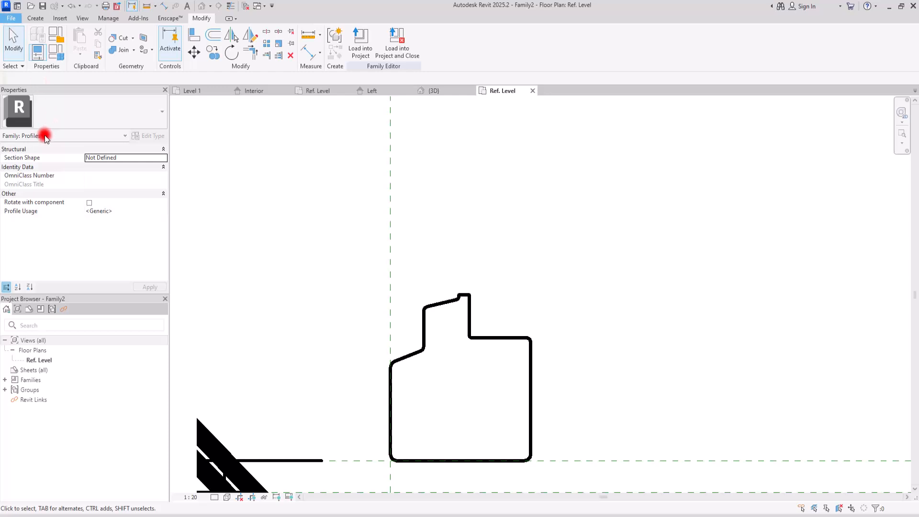
# Save the profile family under the file name A in the New folder directory.
pyautogui.click(10, 18)
pyautogui.moveTo(57, 134)
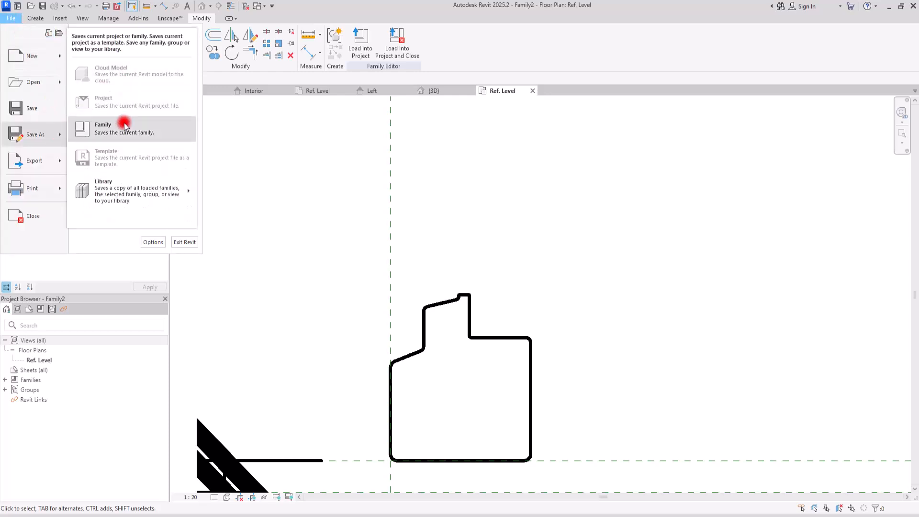
pyautogui.click(103, 128)
pyautogui.write('A')
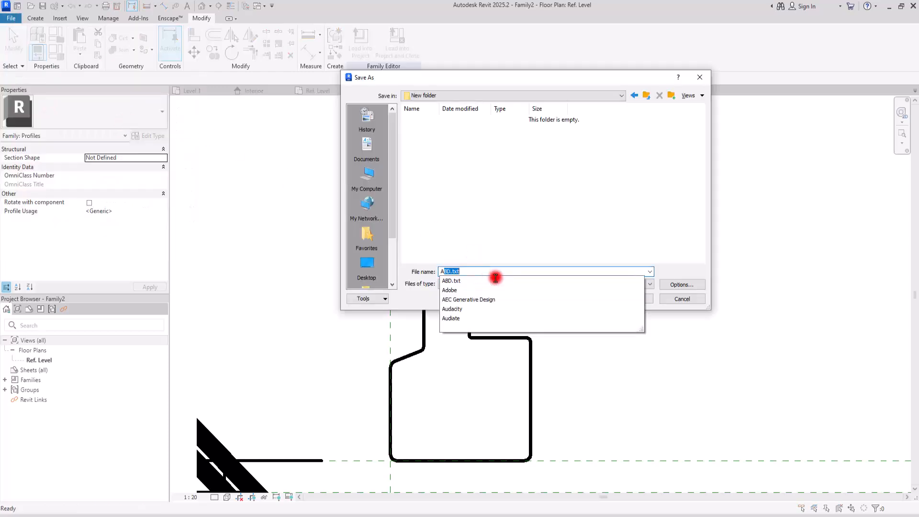
pyautogui.press('Delete')
pyautogui.press('Return')
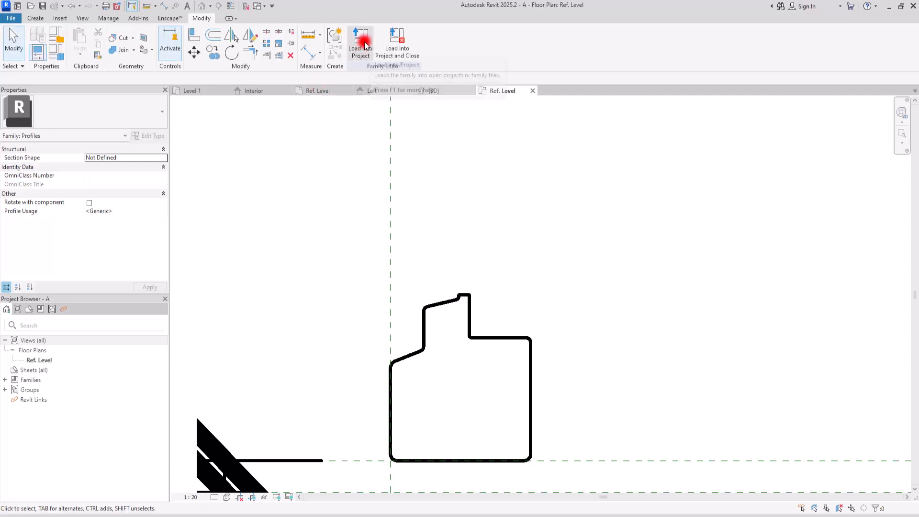
# Load the profile family A into the window family Family1.
pyautogui.click(362, 44)
pyautogui.click(399, 209)
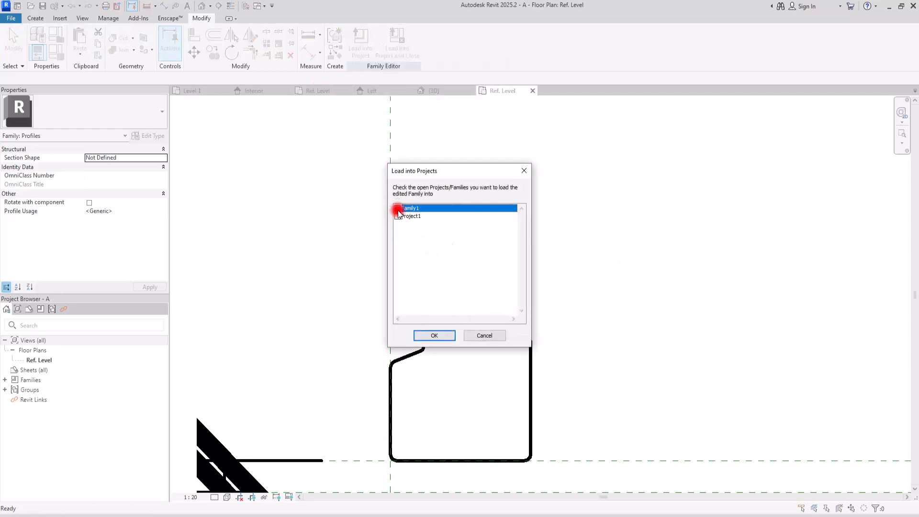
pyautogui.click(435, 335)
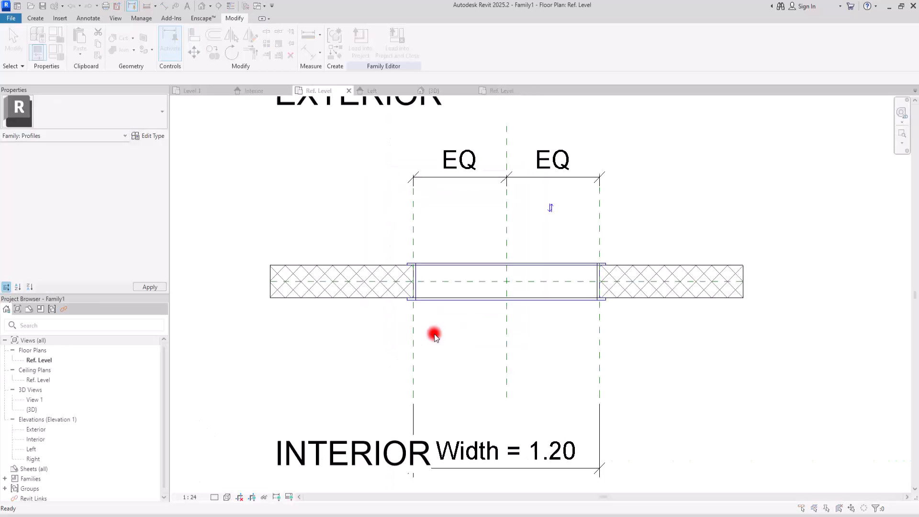
pyautogui.click(537, 183)
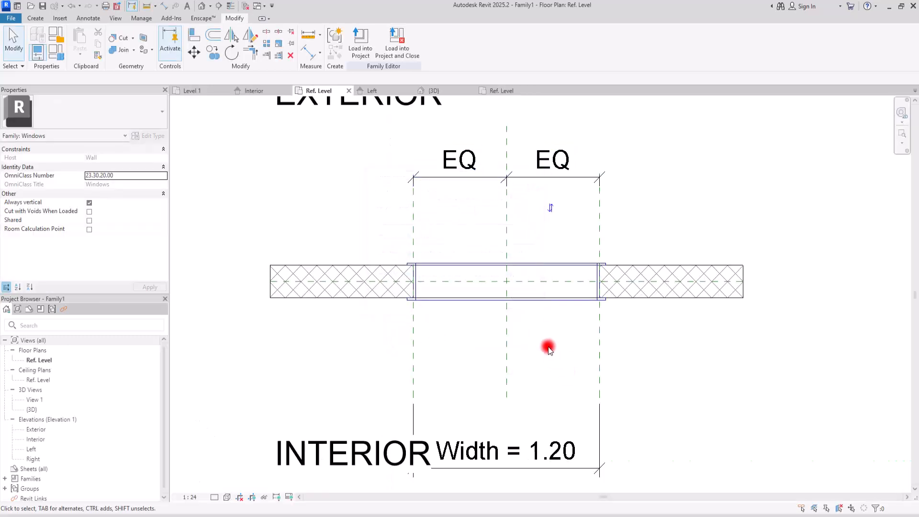
# Start a sweep in the Interior elevation and sketch a rectangular path about 0.94 wide by 1.30 high inside the window opening.
pyautogui.click(257, 91)
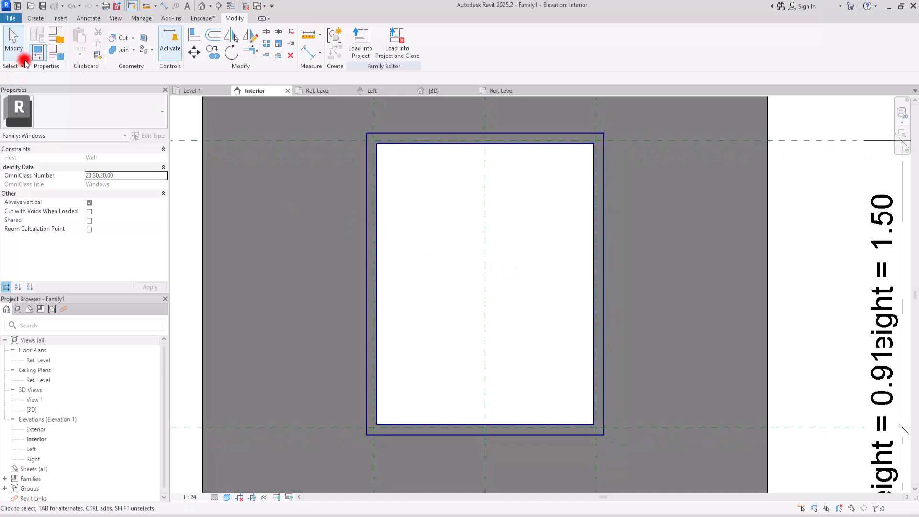
pyautogui.click(30, 19)
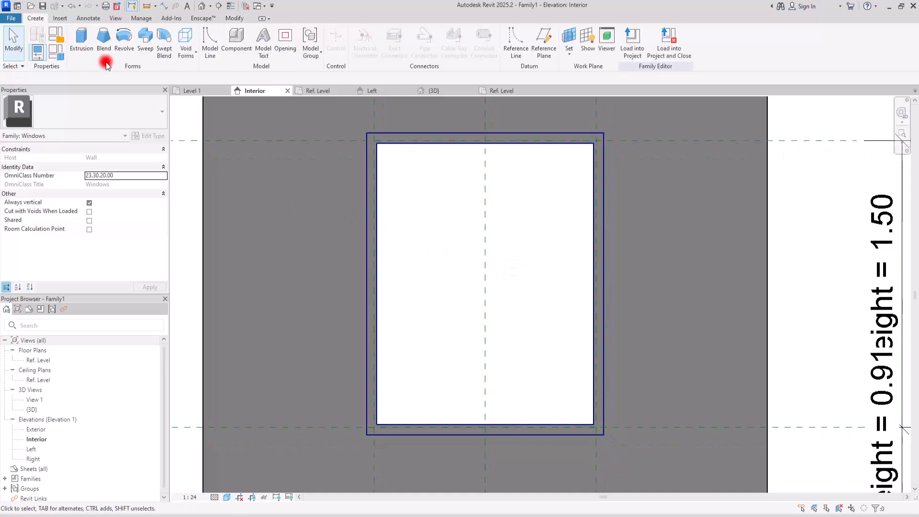
pyautogui.click(151, 35)
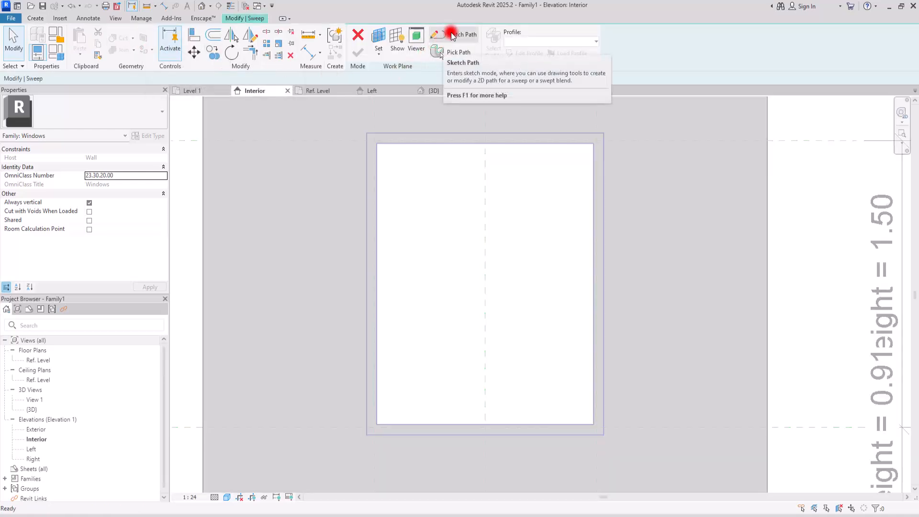
pyautogui.click(452, 35)
pyautogui.click(386, 33)
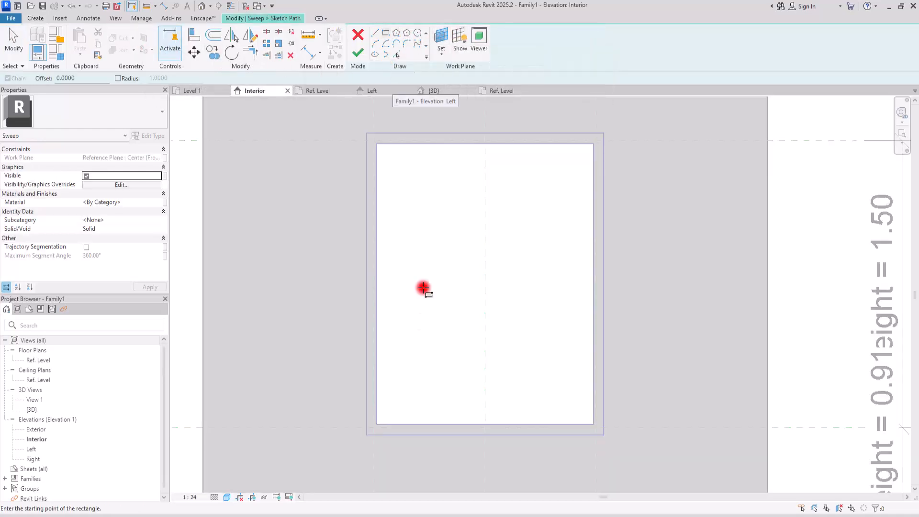
pyautogui.click(394, 405)
pyautogui.click(567, 158)
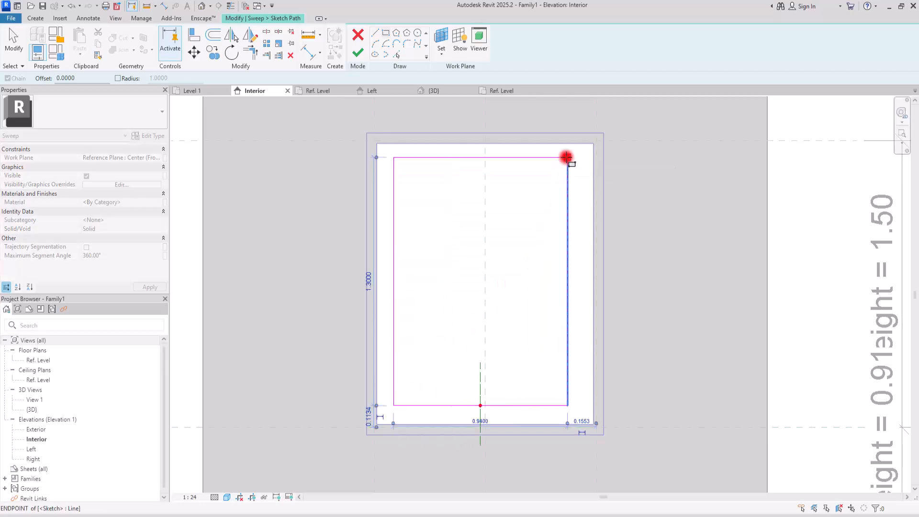
pyautogui.scroll(-3, 369, 275)
pyautogui.scroll(2, 447, 240)
# Align and lock all four sides of the rectangular sweep path to the opening's reference planes, and finish the path sketch.
pyautogui.click(194, 35)
pyautogui.click(347, 112)
pyautogui.click(365, 220)
pyautogui.click(292, 169)
pyautogui.click(375, 185)
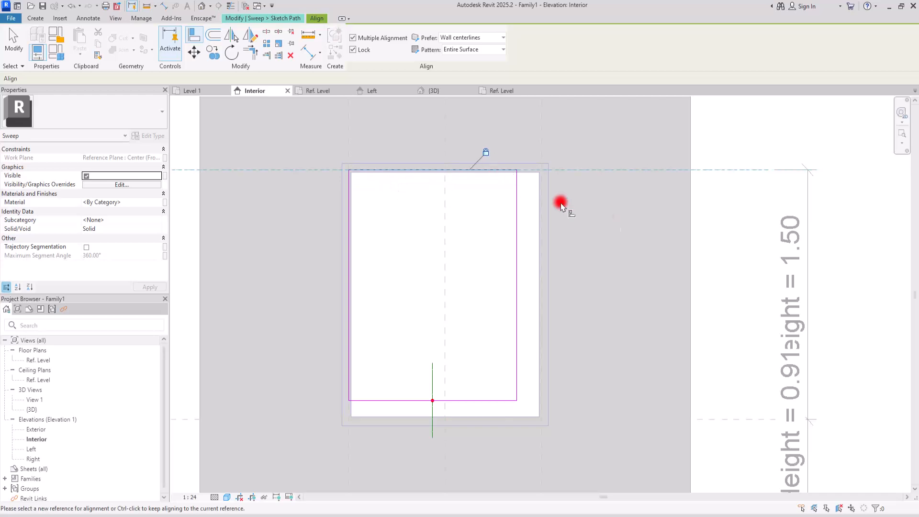
pyautogui.click(540, 131)
pyautogui.click(517, 203)
pyautogui.click(308, 420)
pyautogui.click(358, 400)
pyautogui.press('Escape')
pyautogui.press('Escape')
pyautogui.click(358, 52)
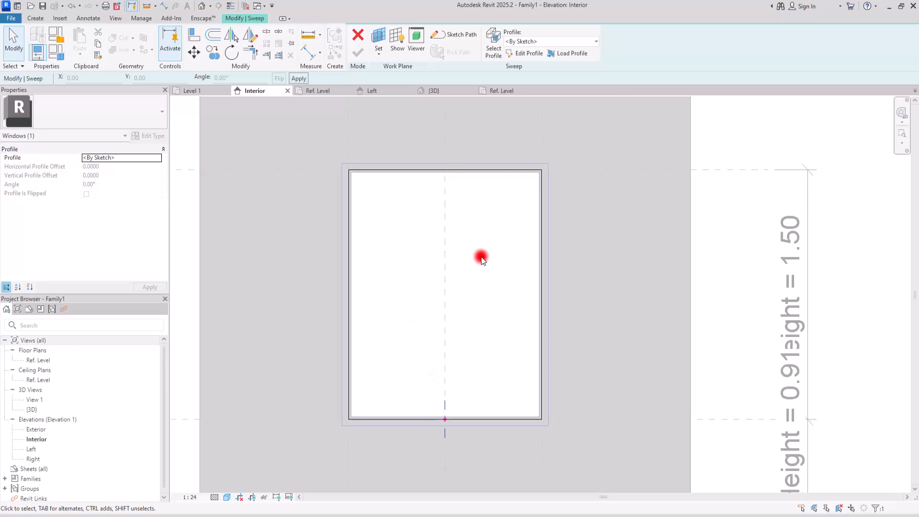
# Assign the loaded profile A to the sweep and show its placement on the path in the Left elevation.
pyautogui.click(558, 42)
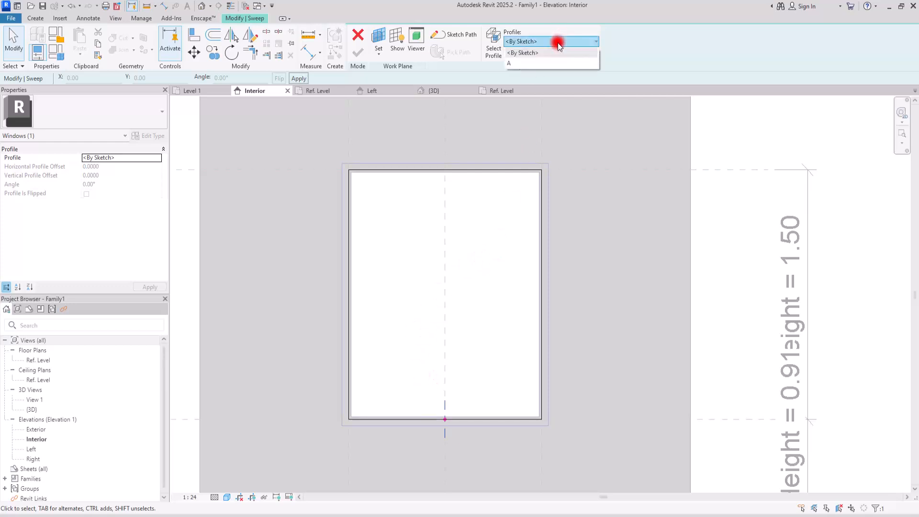
pyautogui.click(573, 65)
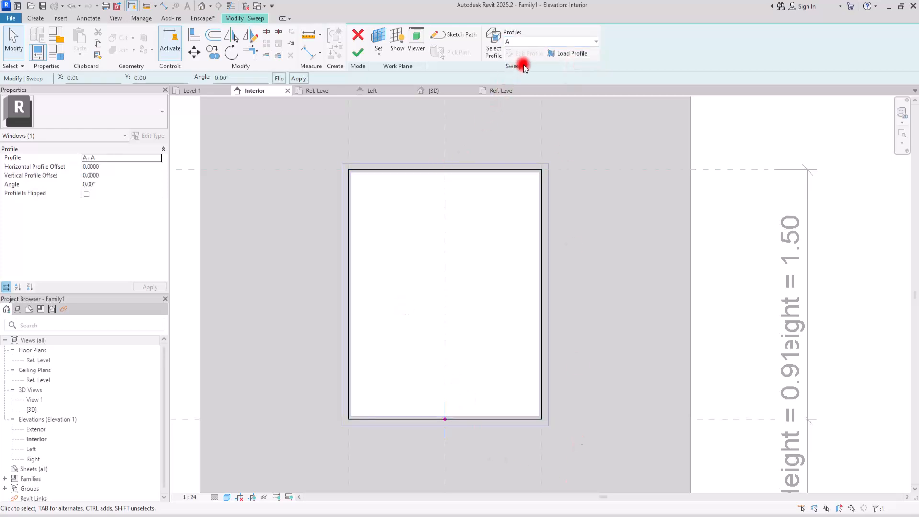
pyautogui.click(362, 90)
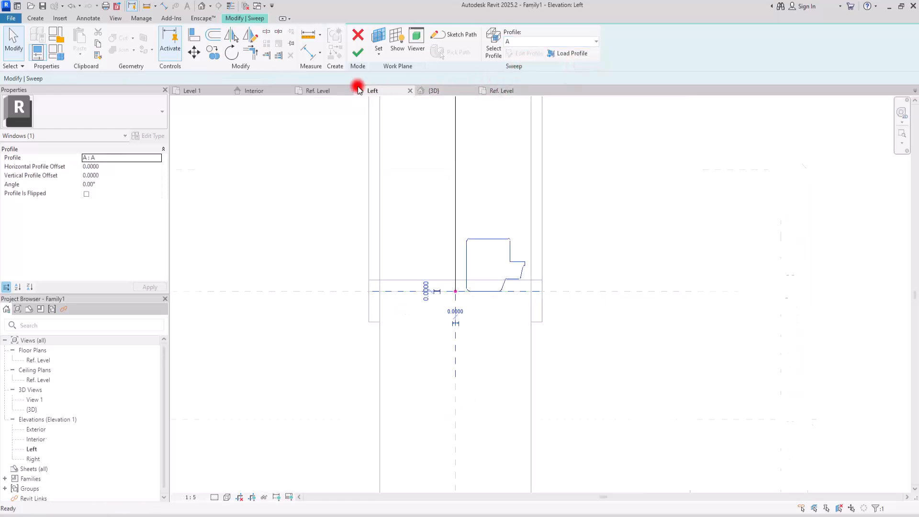
pyautogui.scroll(-2, 517, 400)
pyautogui.scroll(-1, 488, 308)
pyautogui.scroll(-2, 487, 450)
pyautogui.scroll(1, 474, 412)
pyautogui.scroll(3, 476, 425)
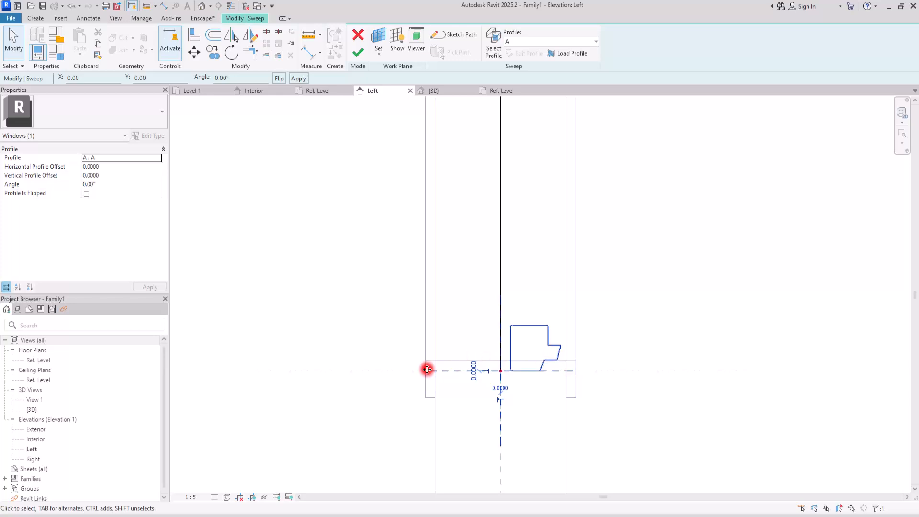
pyautogui.scroll(1, 513, 371)
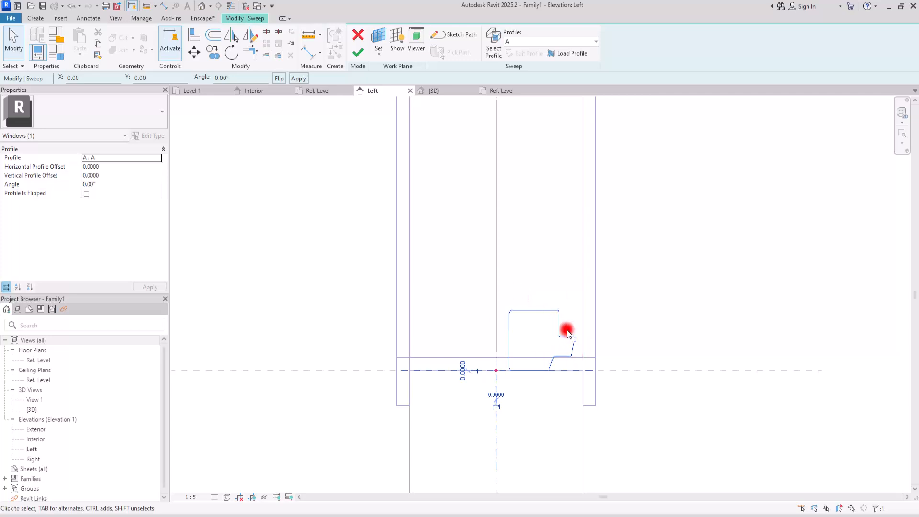
# Flip the sweep profile and set its angle to -90°.
pyautogui.click(224, 78)
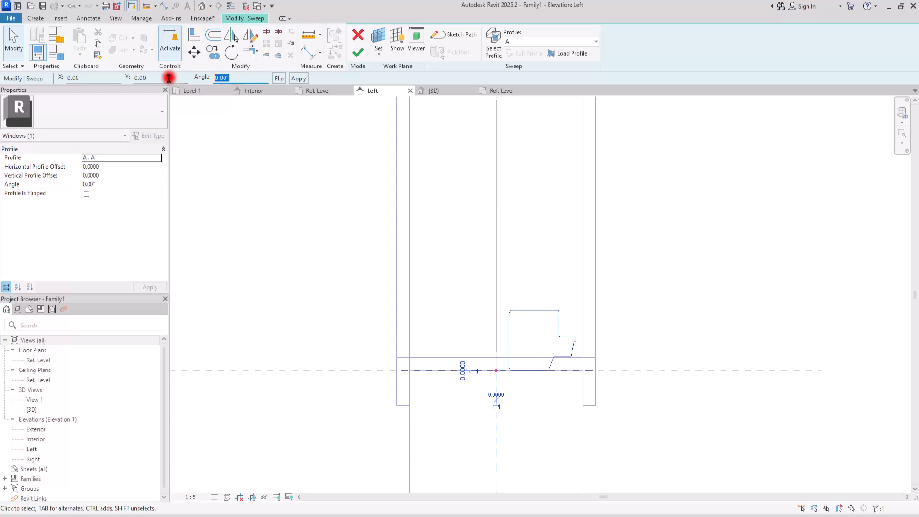
pyautogui.write('90')
pyautogui.press('Return')
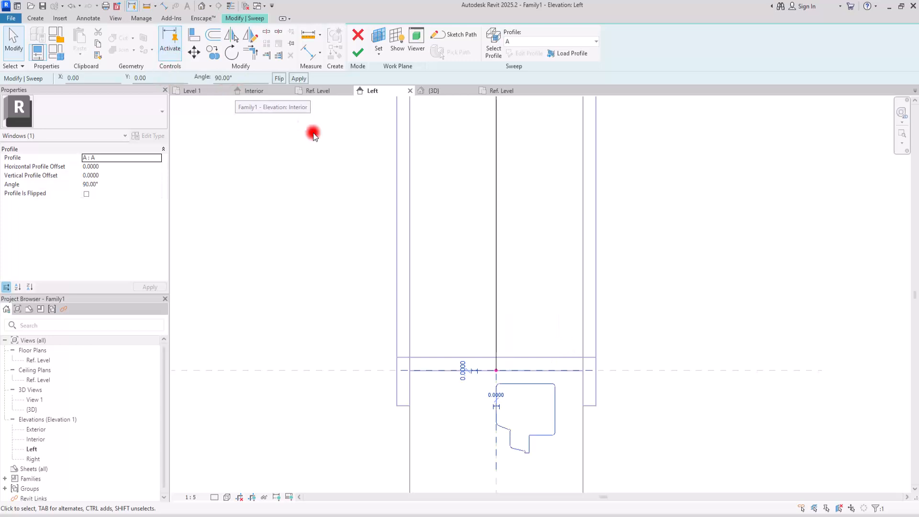
pyautogui.click(279, 78)
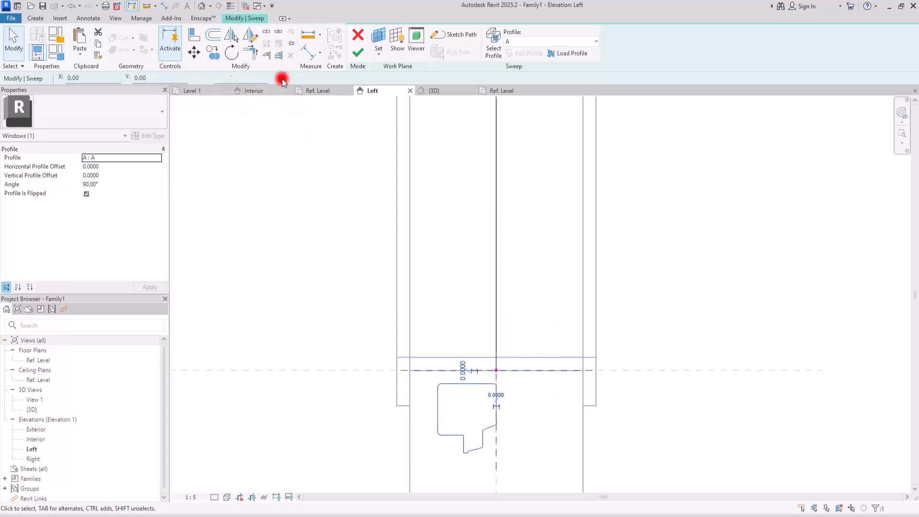
pyautogui.write('-90')
pyautogui.press('Return')
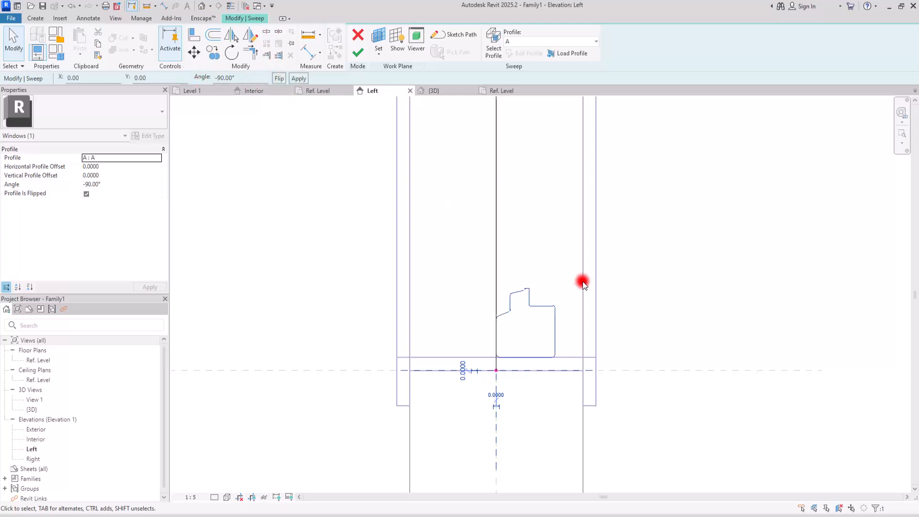
pyautogui.click(580, 281)
pyautogui.scroll(3, 610, 322)
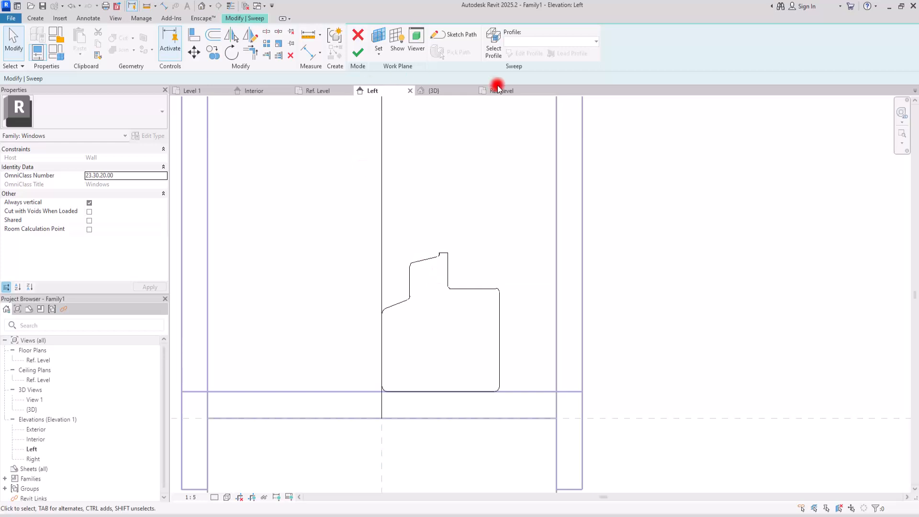
# Compare the sweep profile with its source family and the other window views, and set its vertical offset (Y) to -0.05.
pyautogui.click(508, 91)
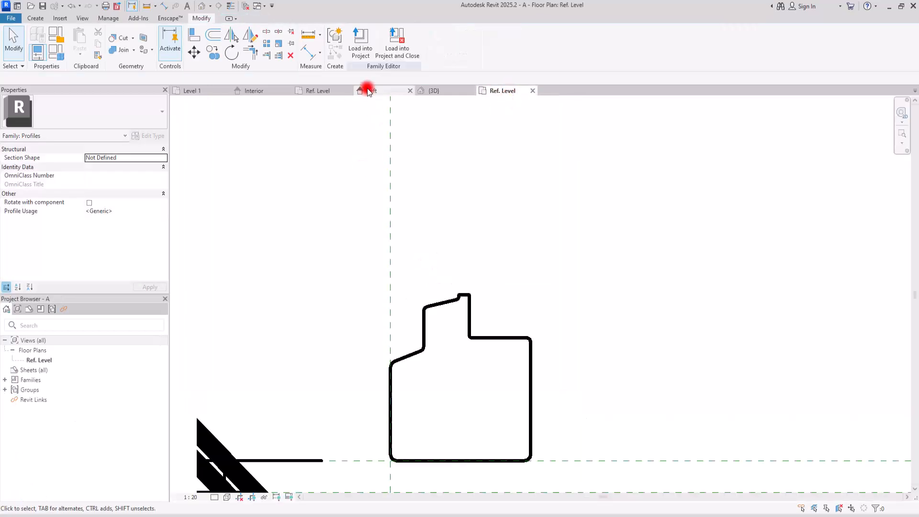
pyautogui.click(367, 90)
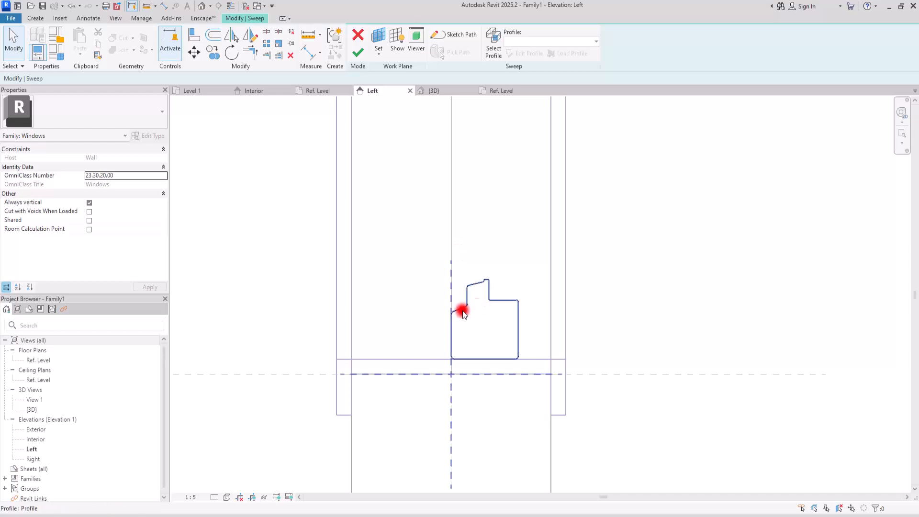
pyautogui.click(319, 92)
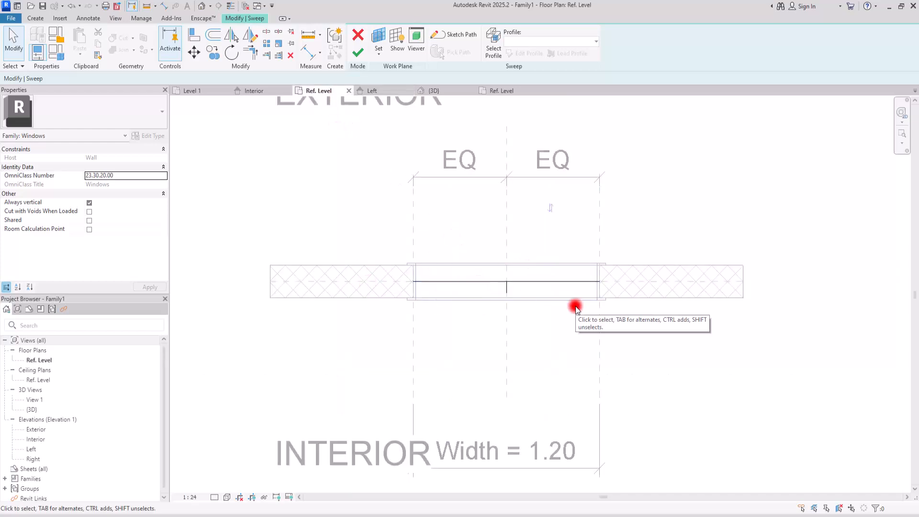
pyautogui.click(257, 93)
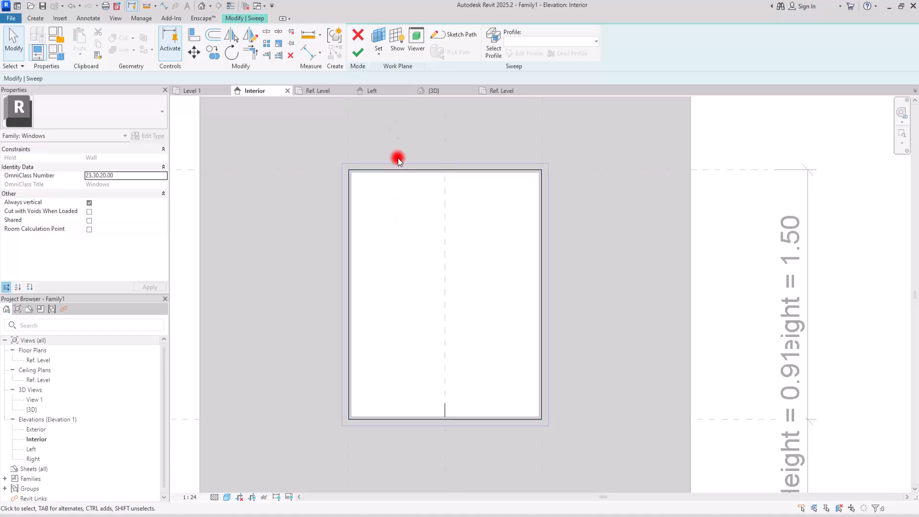
pyautogui.click(389, 91)
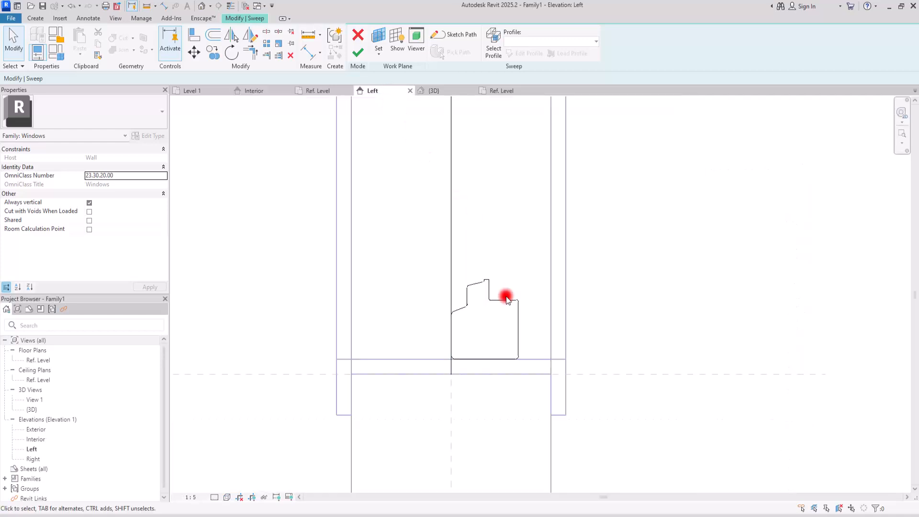
pyautogui.click(493, 301)
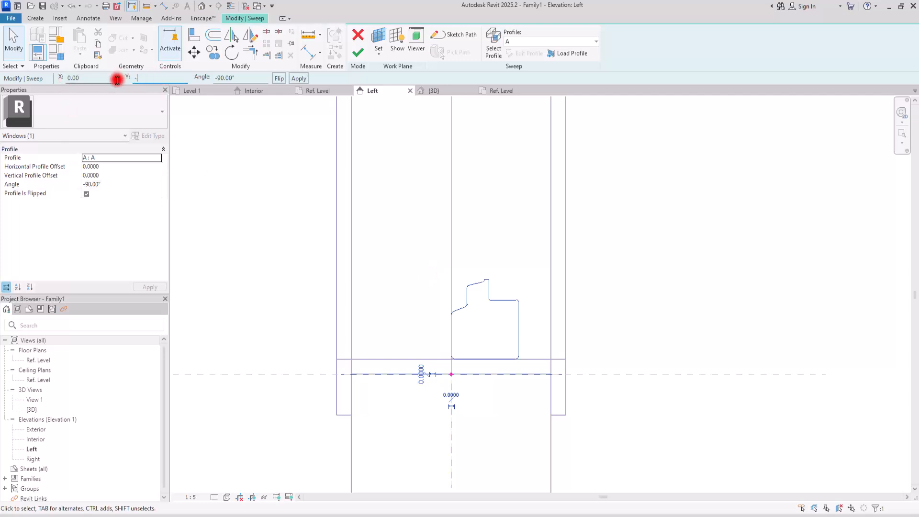
pyautogui.write('5')
pyautogui.press('Return')
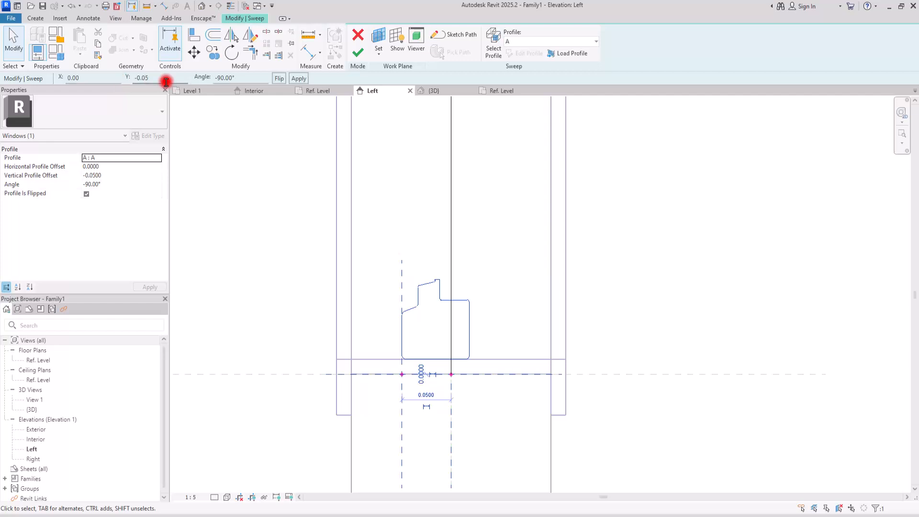
pyautogui.click(659, 315)
pyautogui.scroll(-6, 515, 294)
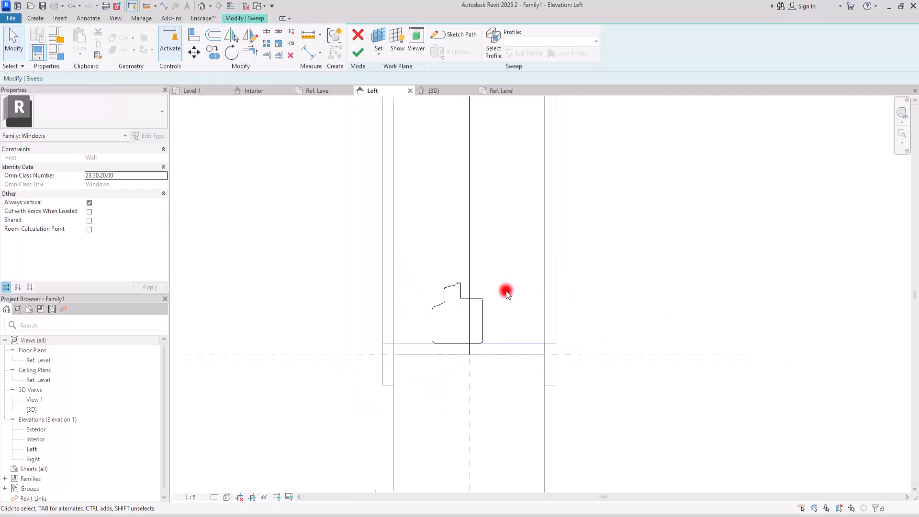
pyautogui.scroll(5, 484, 286)
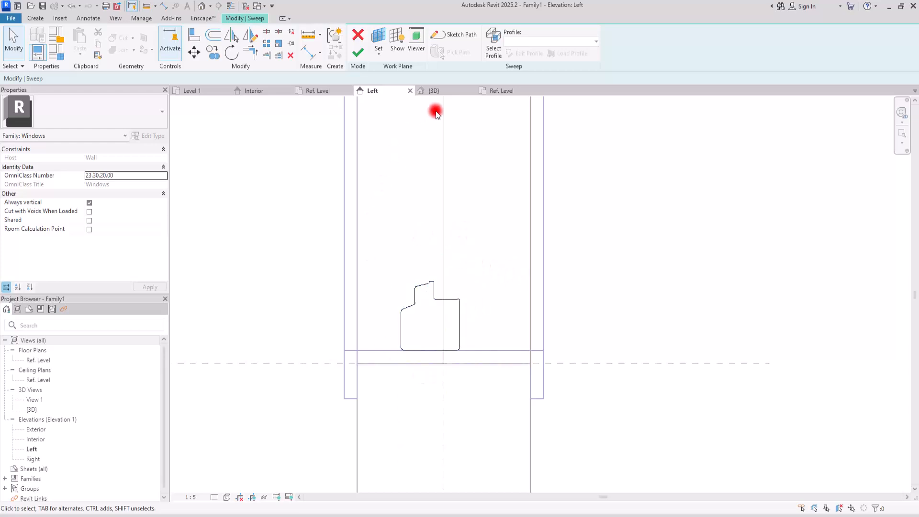
# Finish the frame sweep in the 3D view and inspect the resulting window frame from both sides of the wall.
pyautogui.click(447, 90)
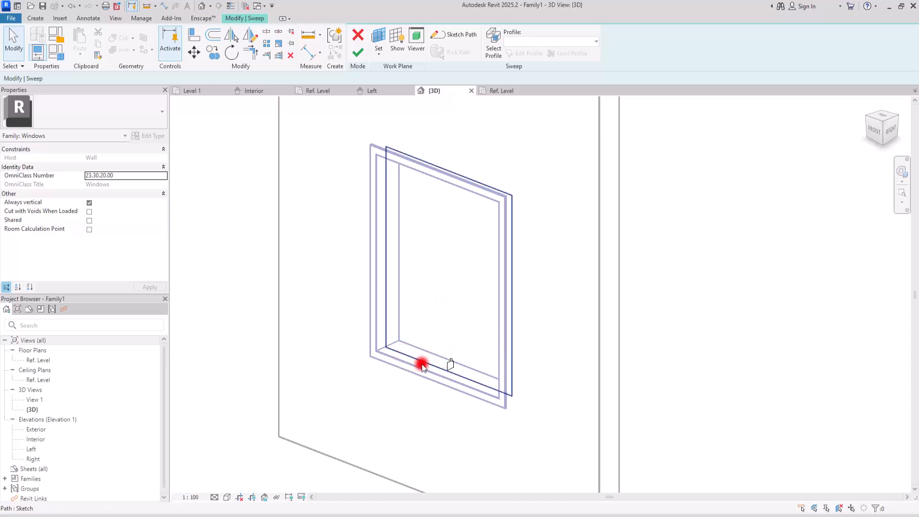
pyautogui.scroll(4, 441, 371)
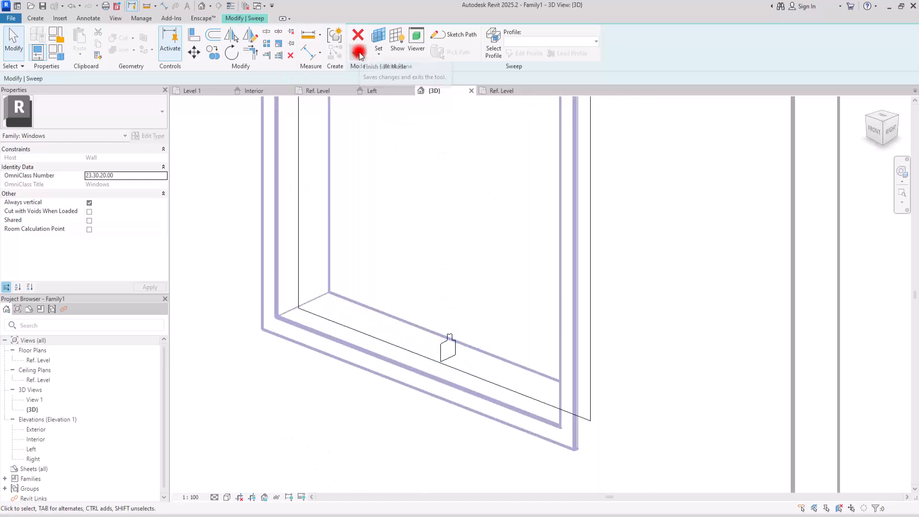
pyautogui.click(359, 52)
pyautogui.click(392, 258)
pyautogui.keyDown('shift'); pyautogui.moveTo(379, 281); pyautogui.dragTo(250, 304, button='middle'); pyautogui.keyUp('shift')
pyautogui.scroll(-3, 457, 325)
pyautogui.keyDown('shift'); pyautogui.moveTo(459, 339); pyautogui.dragTo(495, 270, button='middle'); pyautogui.keyUp('shift')
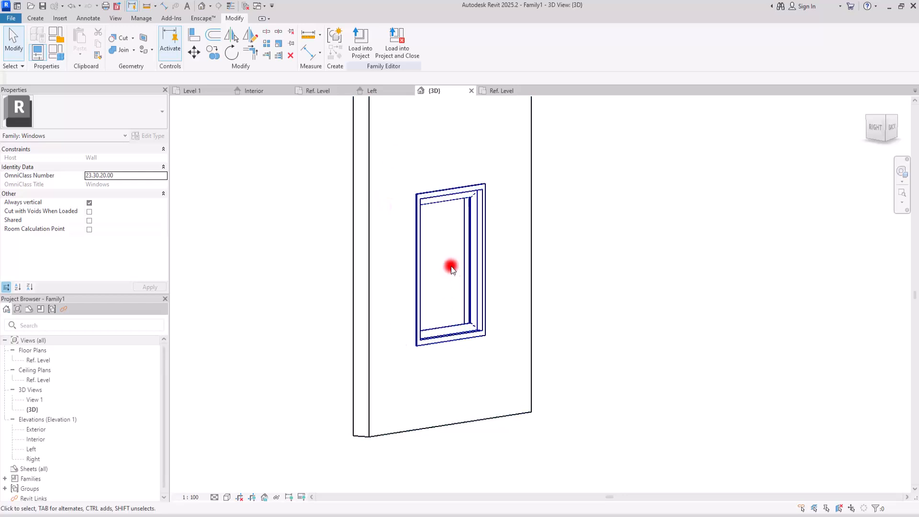
# Restore the deleted section reference image in profile family A and disable the selection of pinned elements.
pyautogui.click(498, 91)
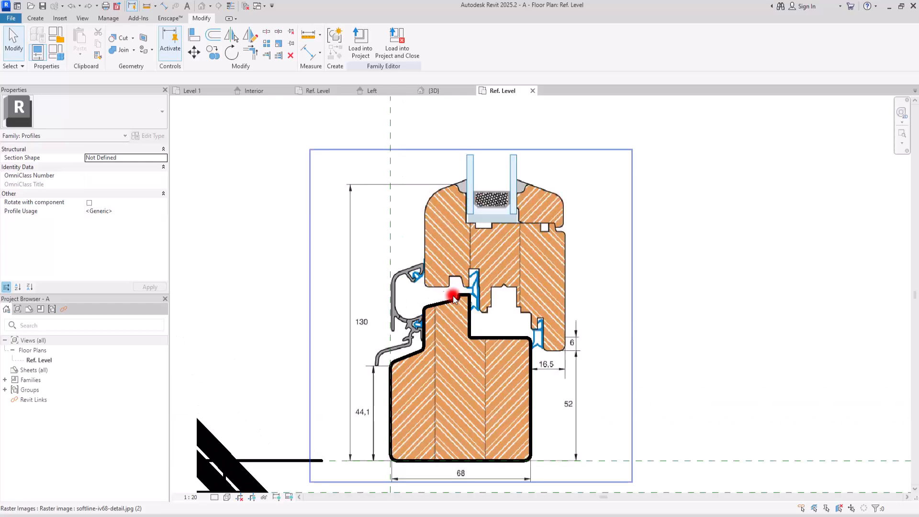
pyautogui.click(395, 170)
pyautogui.click(759, 259)
pyautogui.click(498, 227)
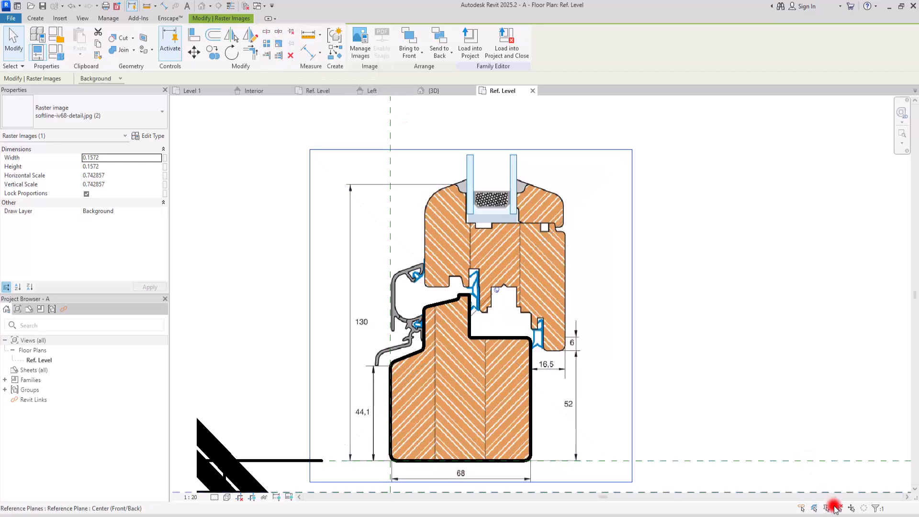
pyautogui.click(815, 339)
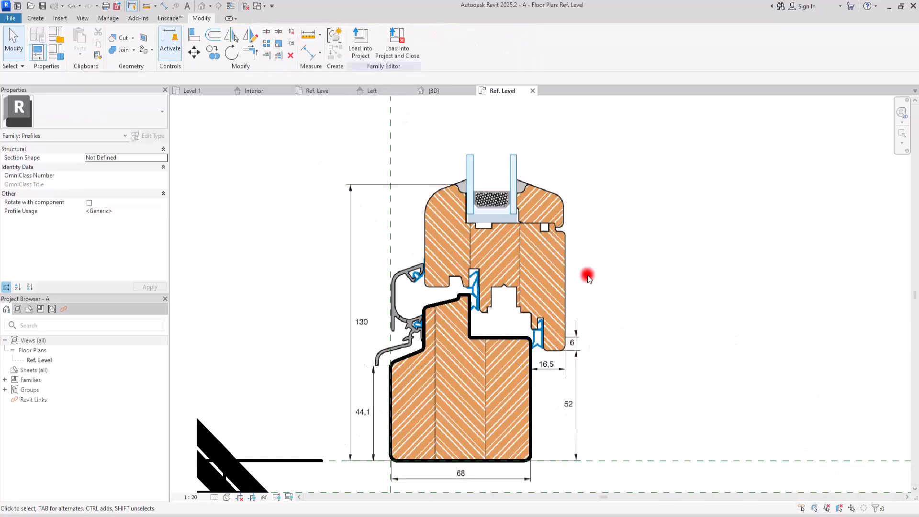
# Prepare to trace the sash section with profile lines and set the view scale to 1 : 5.
pyautogui.moveTo(262, 204); pyautogui.dragTo(568, 483)
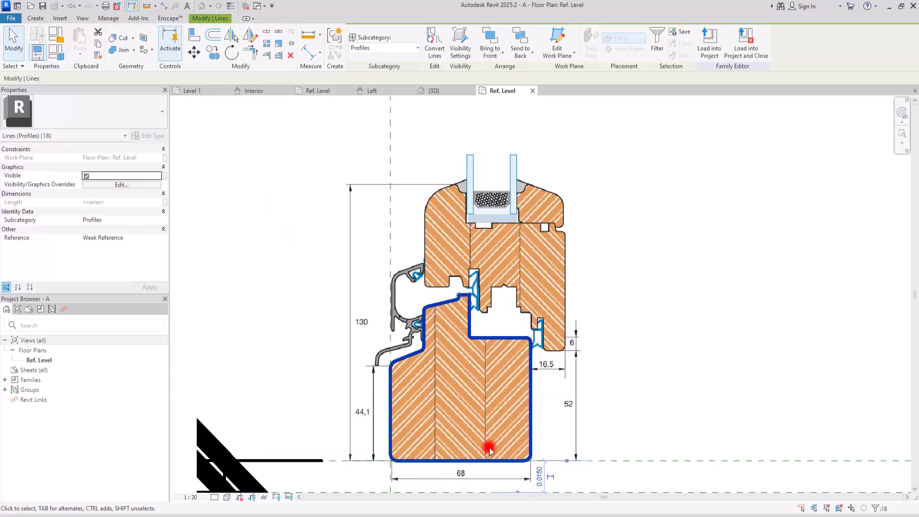
pyautogui.click(589, 312)
pyautogui.scroll(4, 513, 240)
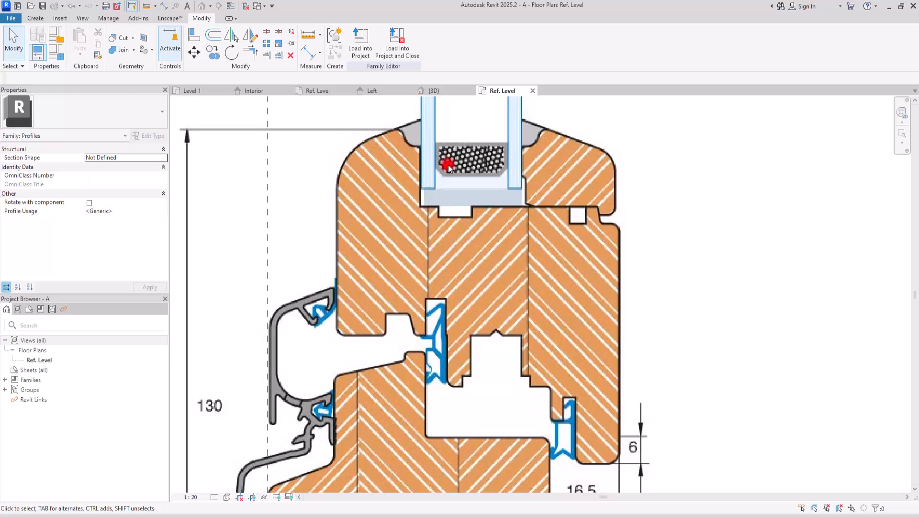
pyautogui.click(35, 18)
pyautogui.click(67, 37)
pyautogui.scroll(2, 252, 242)
pyautogui.scroll(-5, 389, 398)
pyautogui.scroll(10, 390, 361)
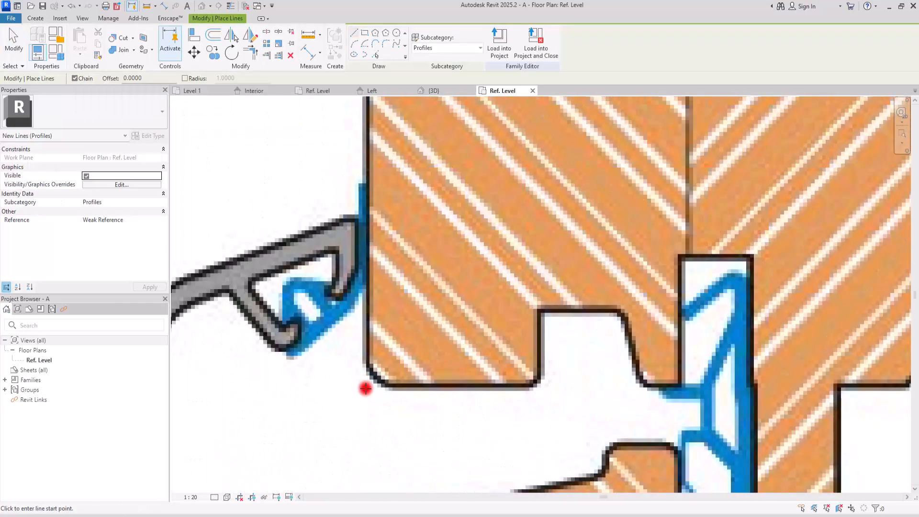
pyautogui.click(365, 389)
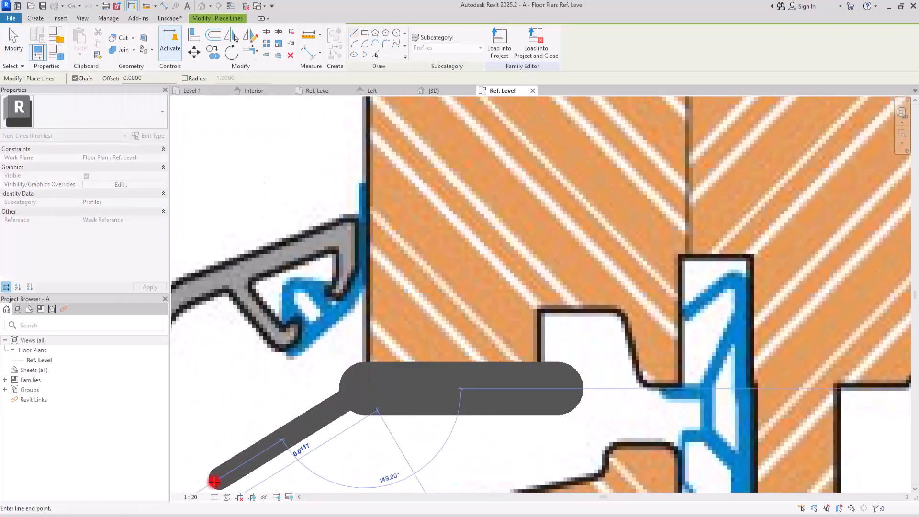
pyautogui.click(193, 501)
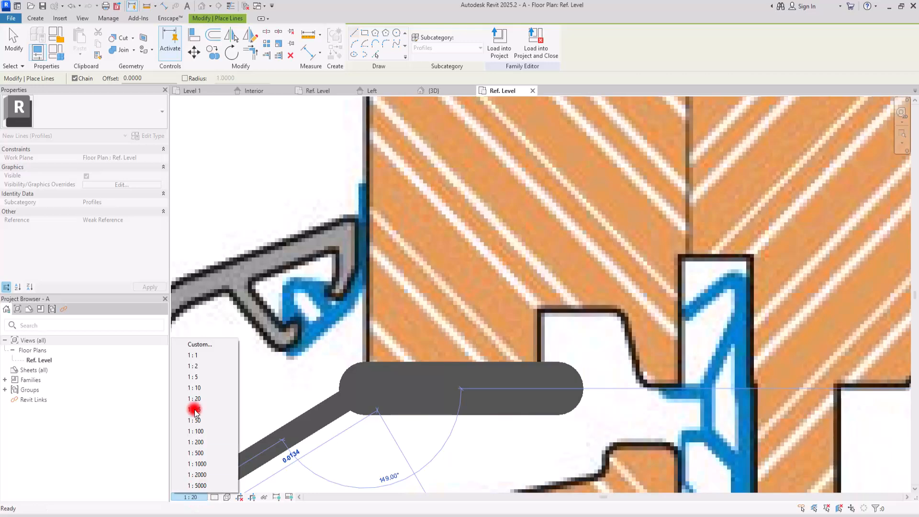
pyautogui.click(208, 378)
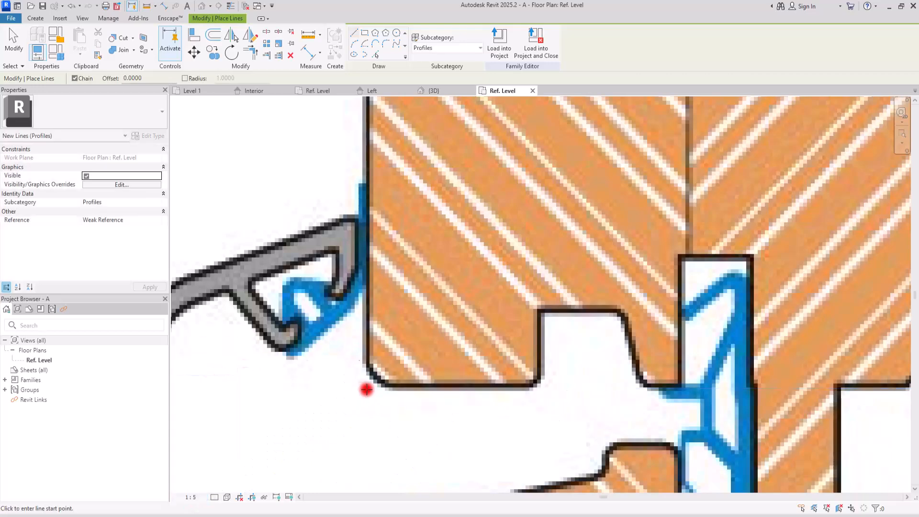
# Trace the sash's left outer edge, a top edge about 0.0142 long, and the short chamfer at the left glass sealant.
pyautogui.click(367, 390)
pyautogui.moveTo(368, 182); pyautogui.dragTo(326, 468, button='middle')
pyautogui.scroll(-2, 315, 343)
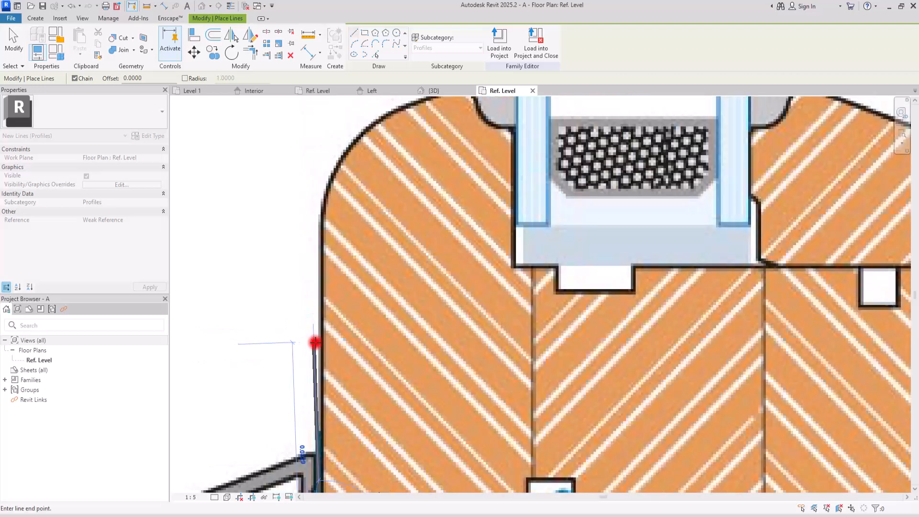
pyautogui.scroll(-1, 314, 342)
pyautogui.click(323, 149)
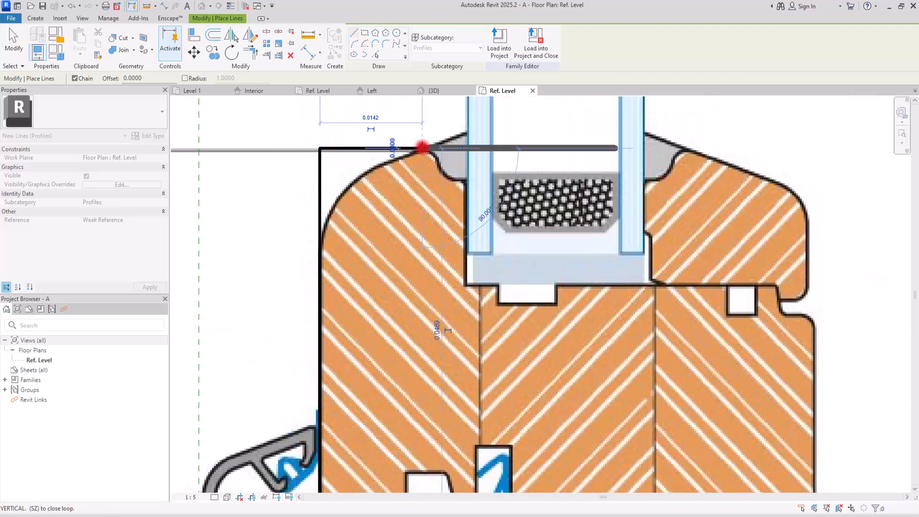
pyautogui.scroll(4, 434, 158)
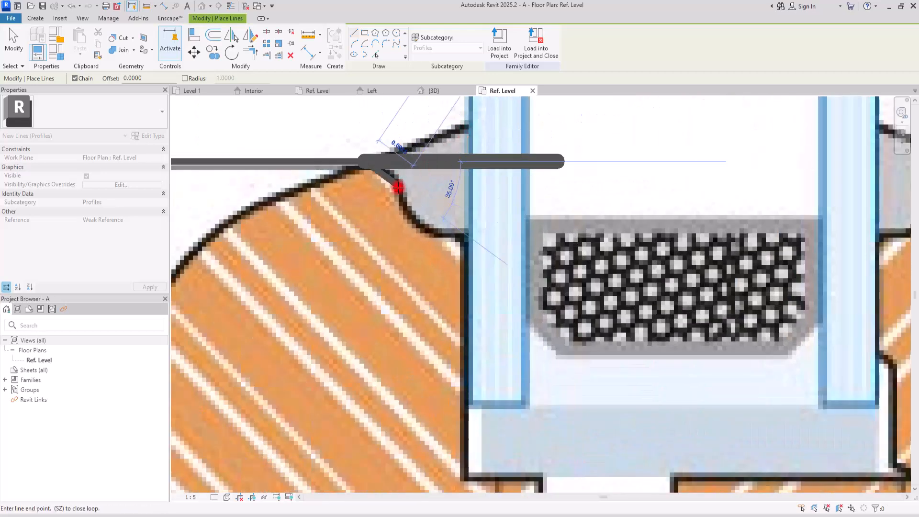
pyautogui.click(397, 187)
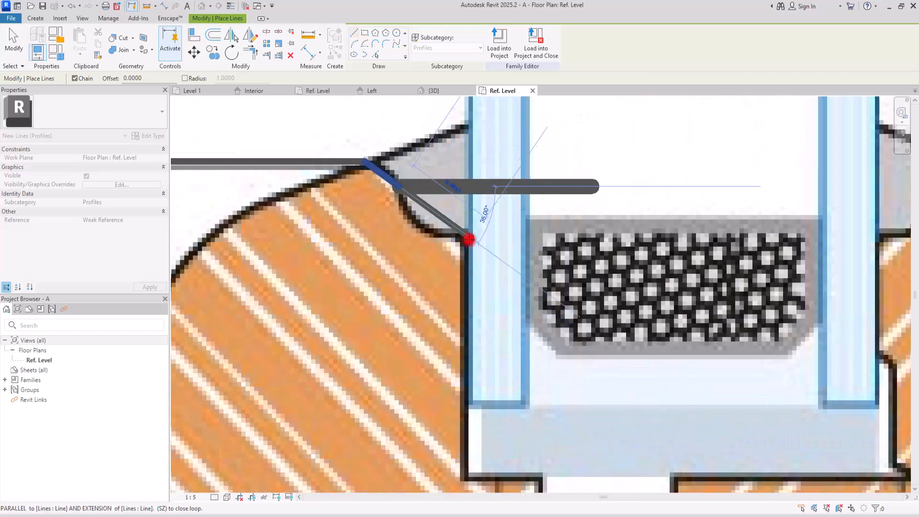
pyautogui.press('Escape')
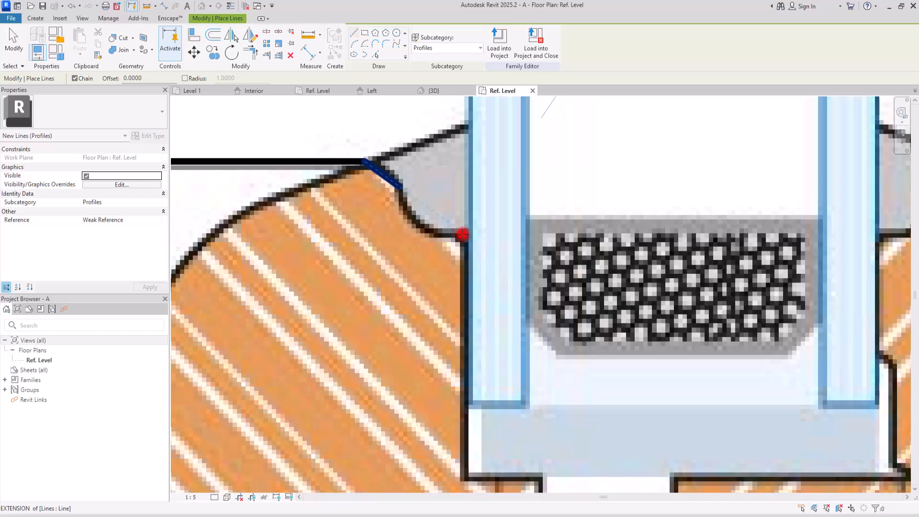
# Trace the left wall of the glass rebate, about 0.014 high, and the floor groove about 0.008 wide and 0.0024 deep.
pyautogui.click(462, 234)
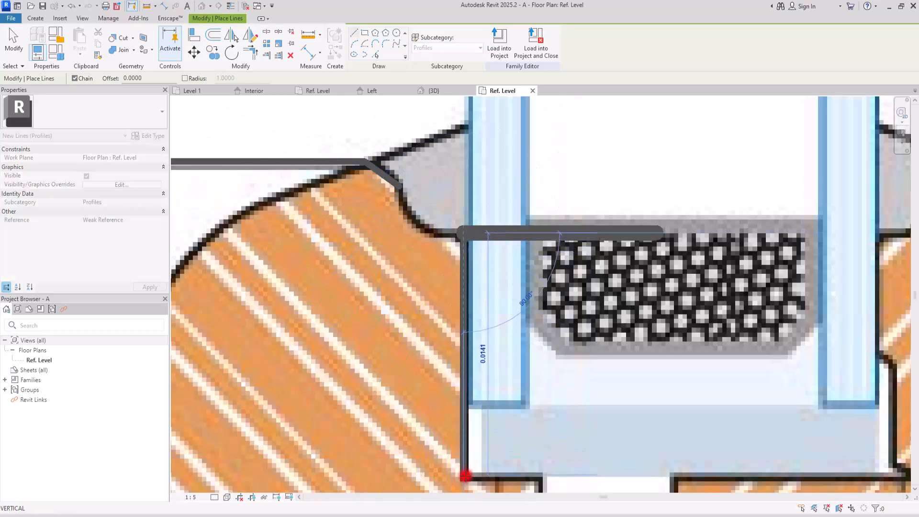
pyautogui.scroll(-4, 421, 213)
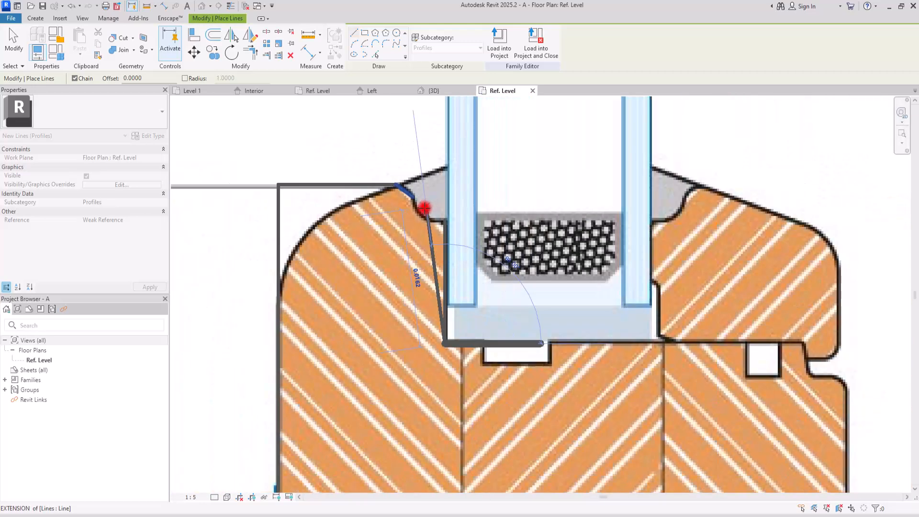
pyautogui.scroll(3, 610, 253)
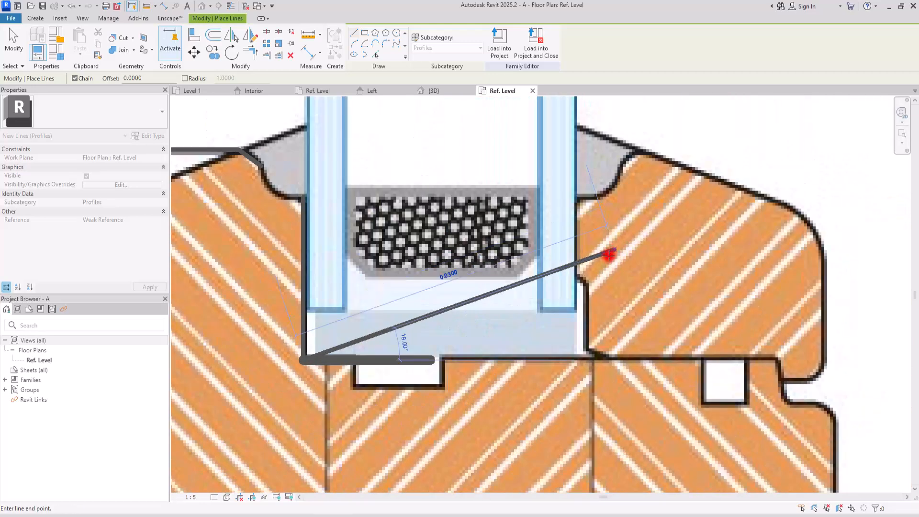
pyautogui.click(353, 358)
pyautogui.click(353, 386)
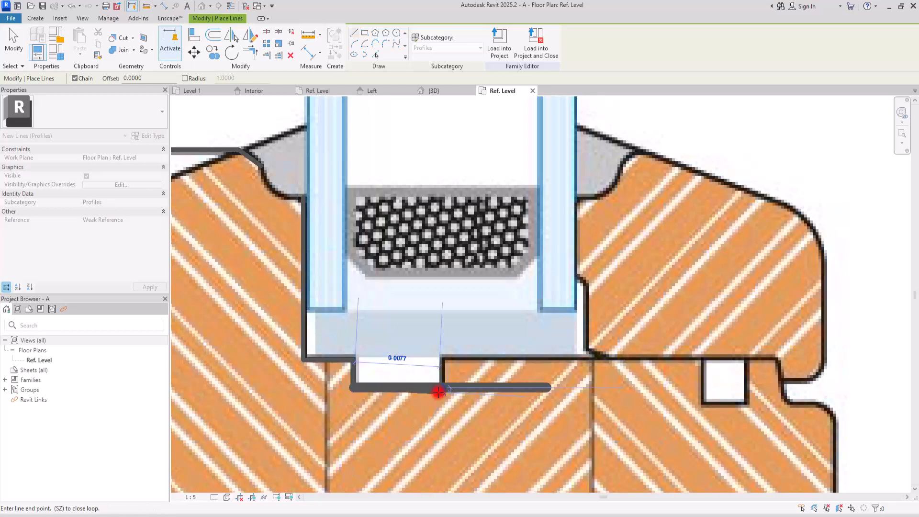
pyautogui.click(441, 389)
pyautogui.click(441, 359)
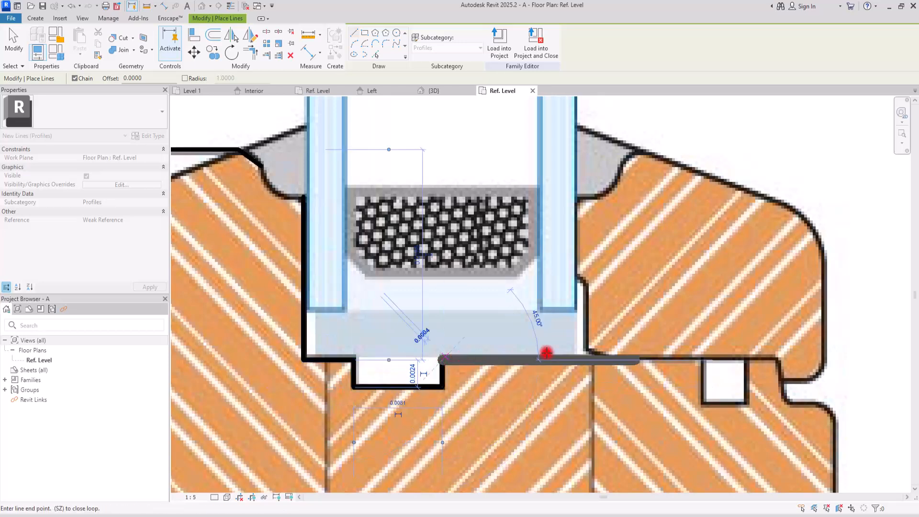
# Trace the remaining rebate floor and the stepped inner side of the right glazing bead up to the sealant.
pyautogui.click(594, 359)
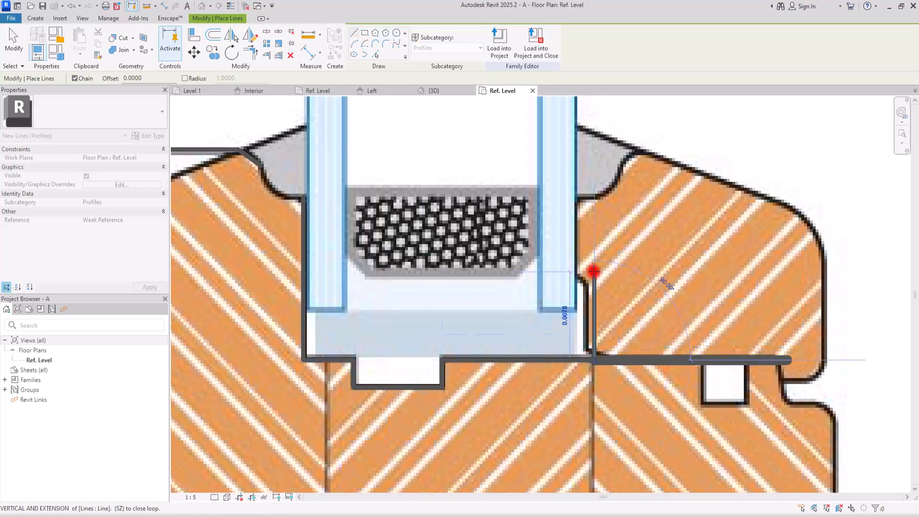
pyautogui.click(594, 272)
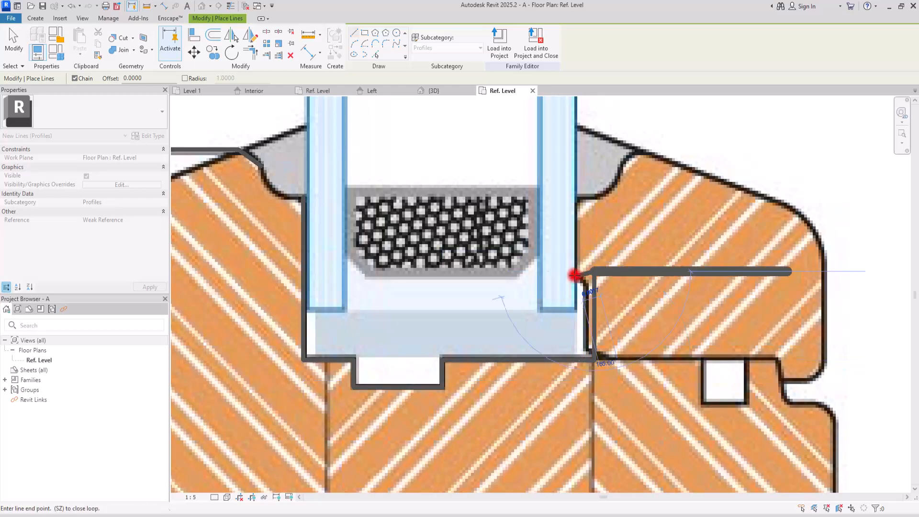
pyautogui.click(575, 274)
pyautogui.click(576, 197)
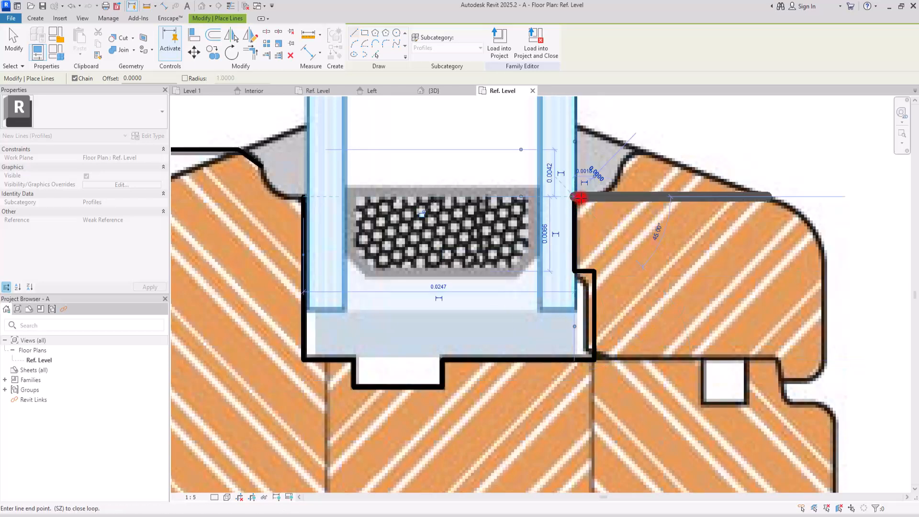
pyautogui.press('Escape')
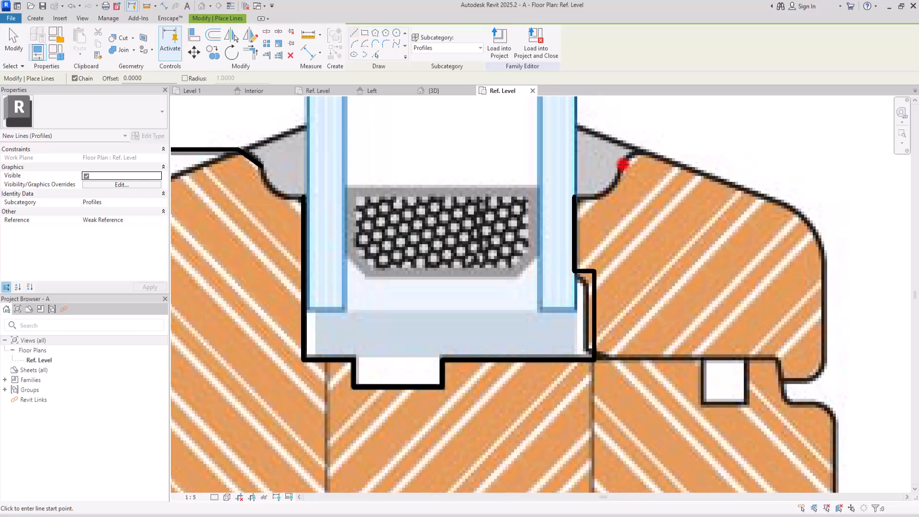
# Trace the glazing bead's chamfer, sloped top and outer side, including the notch about 0.0044 deep beneath it.
pyautogui.click(620, 168)
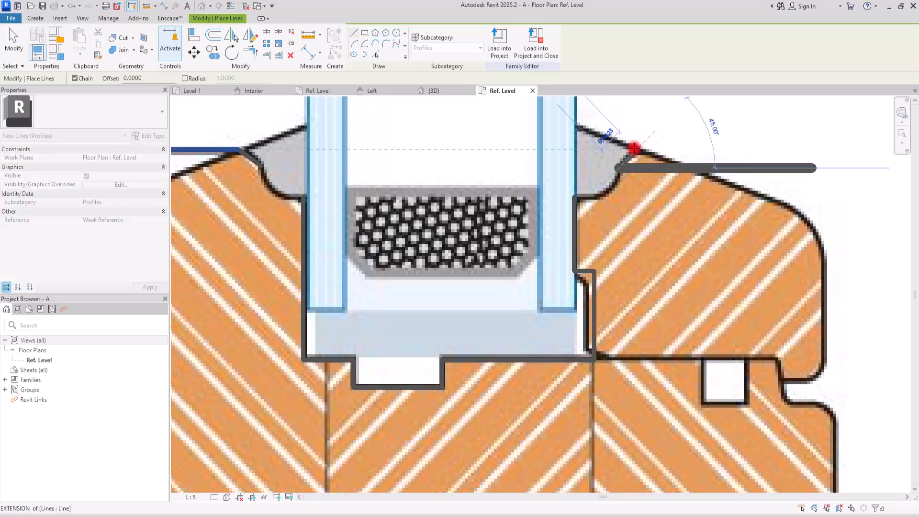
pyautogui.click(635, 148)
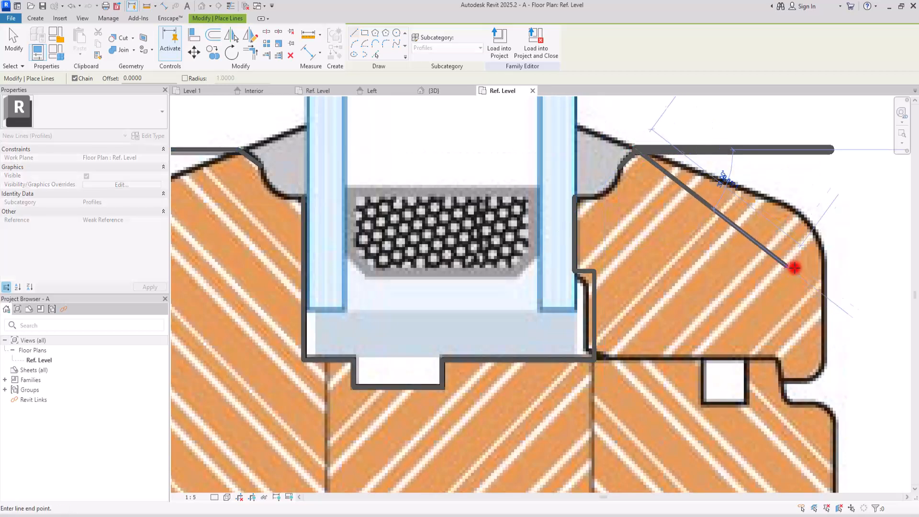
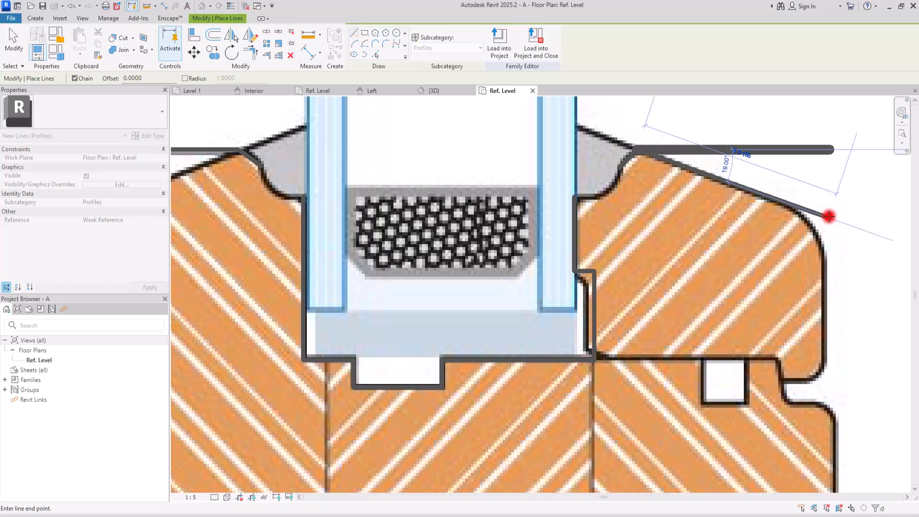
pyautogui.click(827, 217)
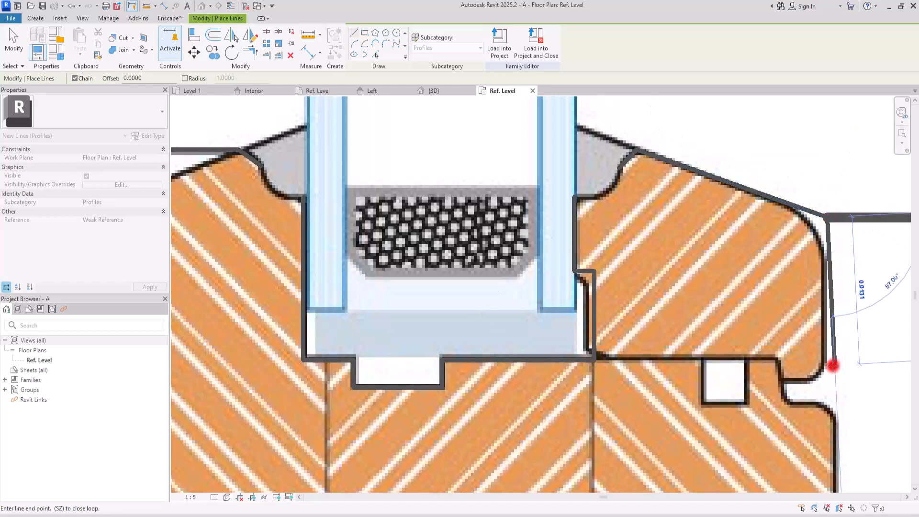
pyautogui.click(827, 373)
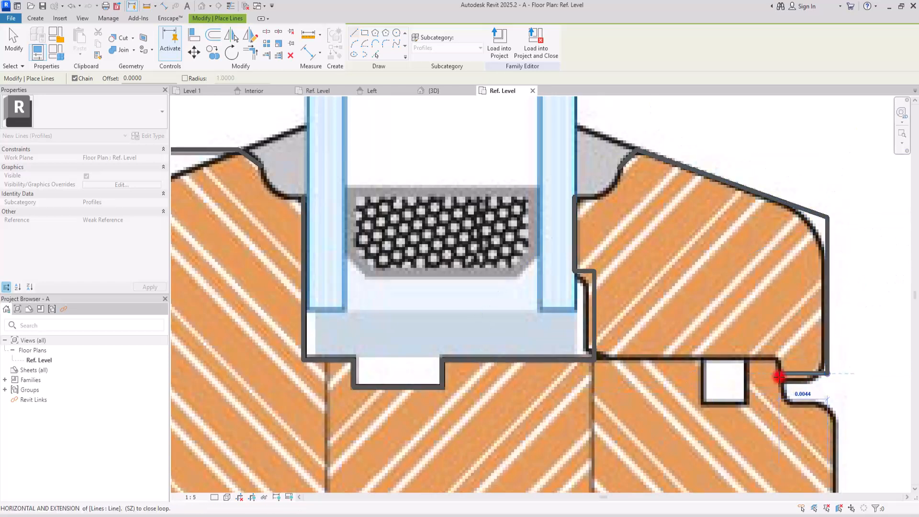
pyautogui.click(782, 375)
pyautogui.click(782, 406)
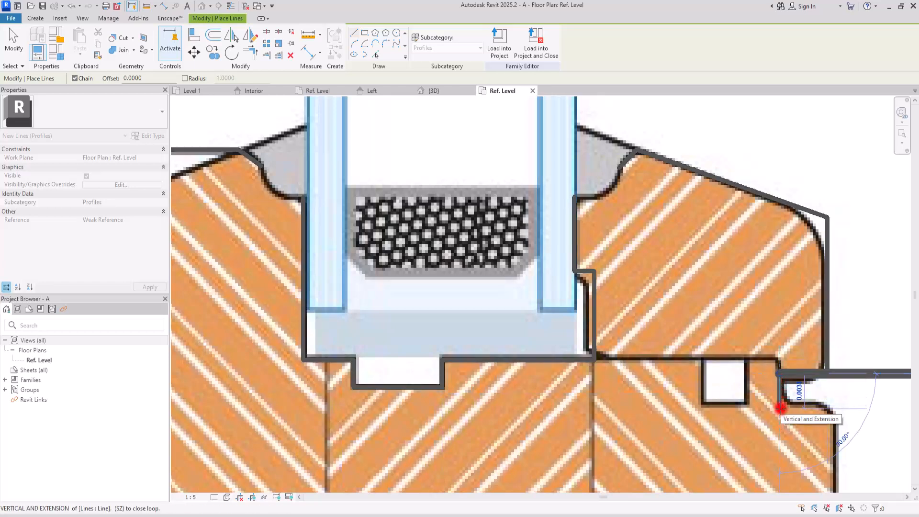
pyautogui.click(839, 408)
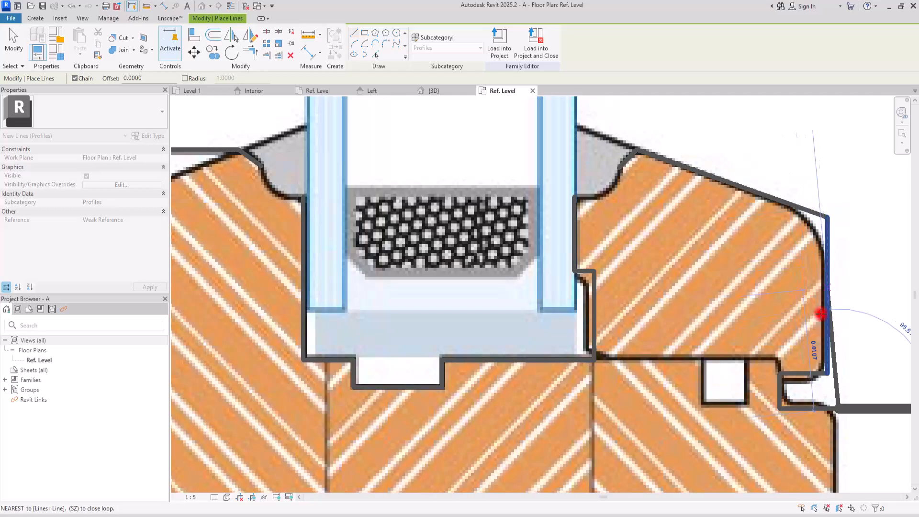
# Trace the sash's right outer edge, about 0.056 long, and the bottom edge of its overlapping lip, about 0.0113 wide.
pyautogui.moveTo(733, 320); pyautogui.dragTo(546, 126, button='middle')
pyautogui.scroll(-3, 610, 205)
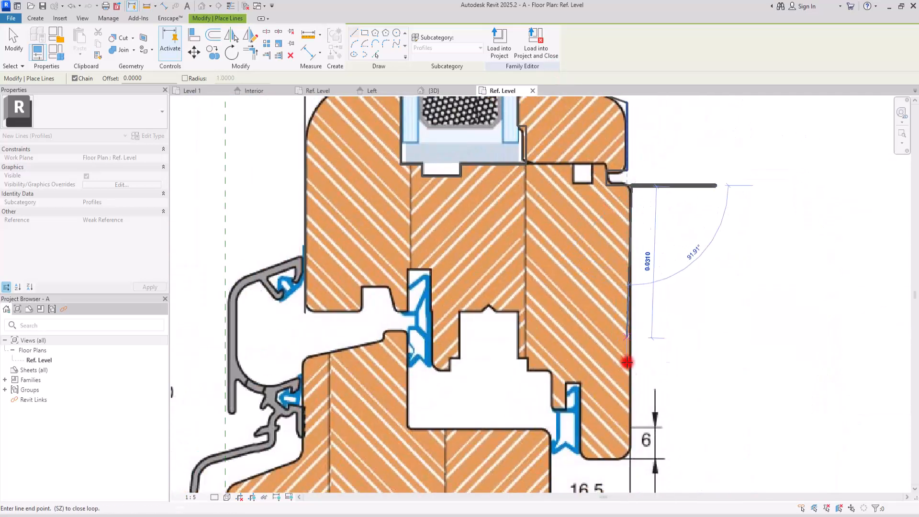
pyautogui.scroll(2, 630, 467)
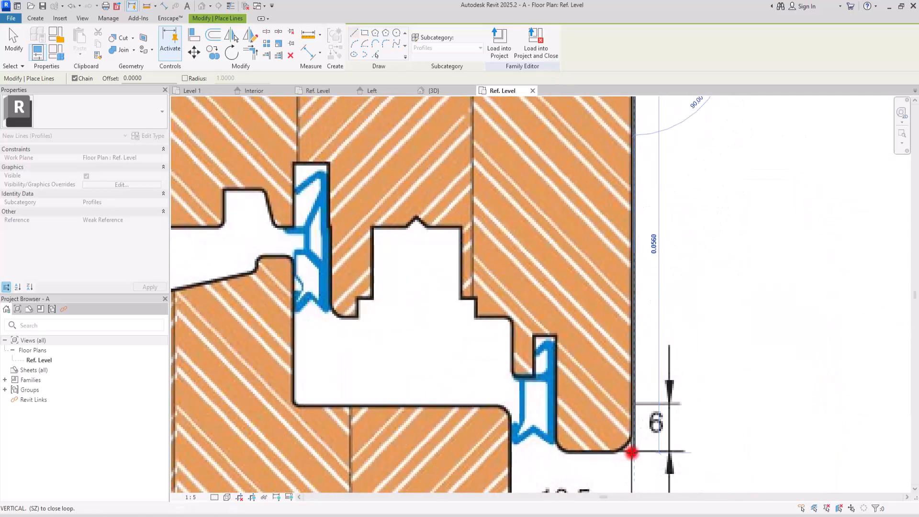
pyautogui.click(632, 452)
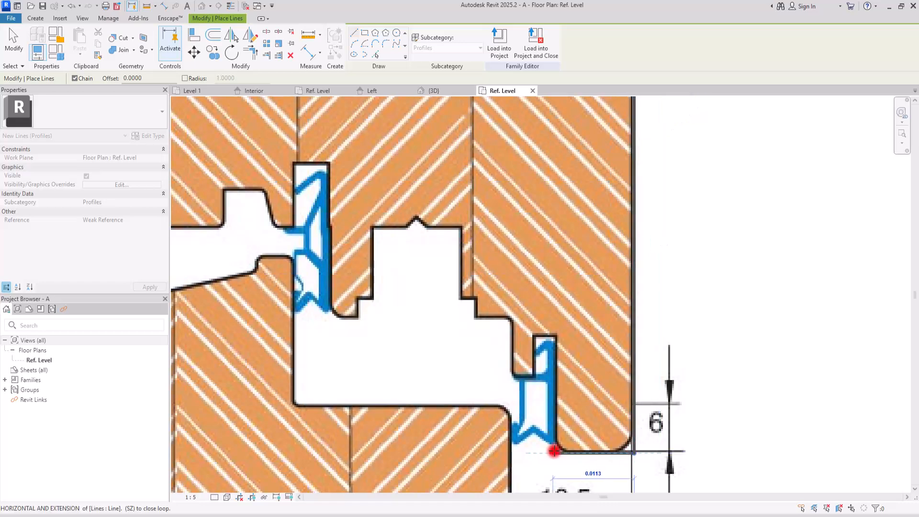
pyautogui.click(556, 427)
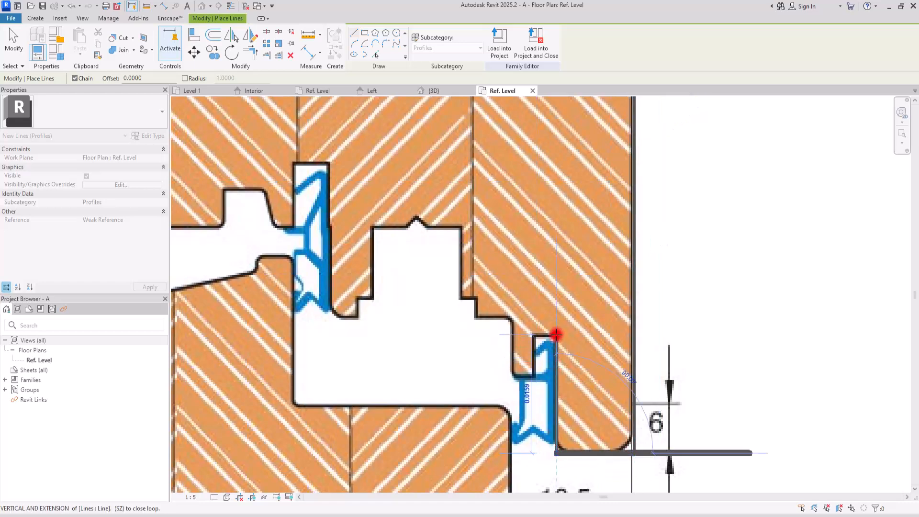
# Trace the lower gasket groove, about 0.016 high on its lip side, and the adjoining step about 0.003 wide and 0.0081 high.
pyautogui.click(555, 335)
pyautogui.click(535, 335)
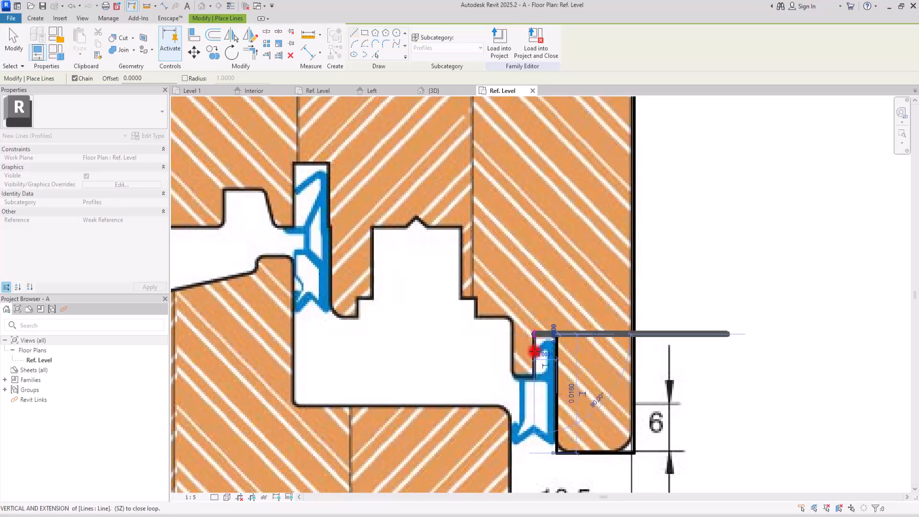
pyautogui.click(535, 375)
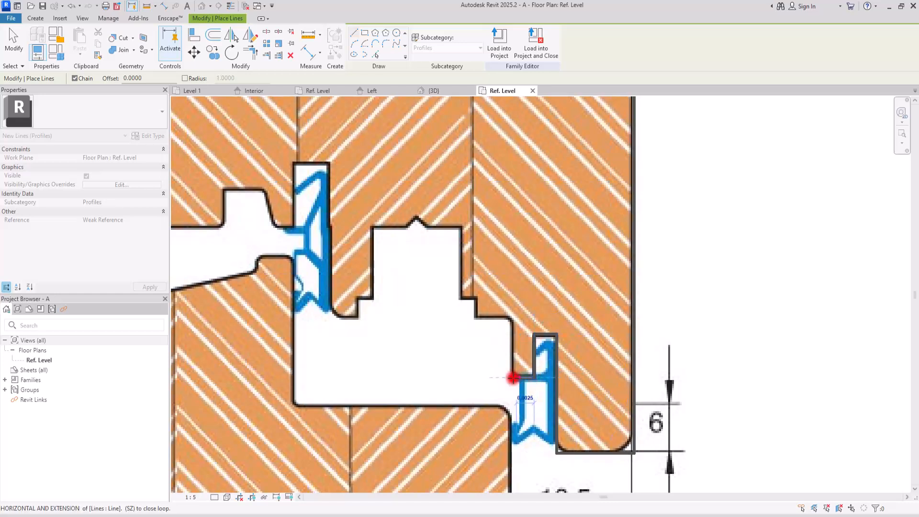
pyautogui.click(511, 378)
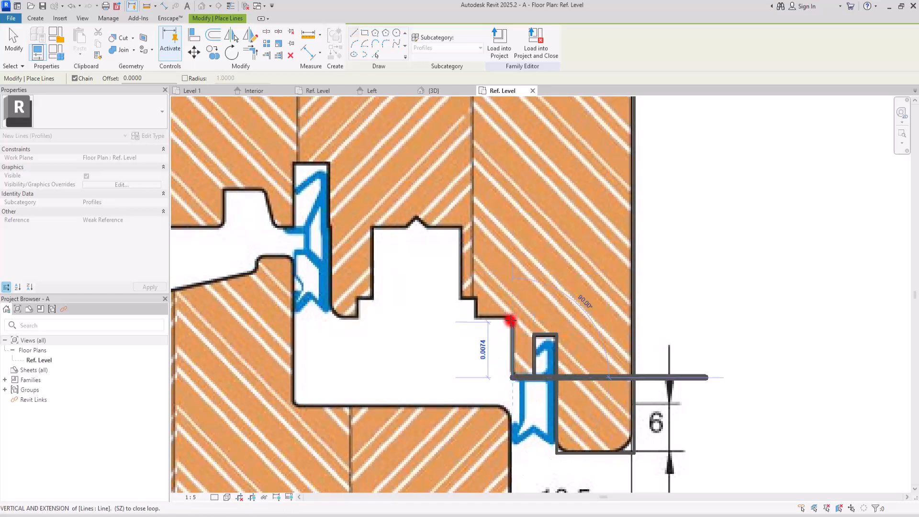
pyautogui.click(511, 317)
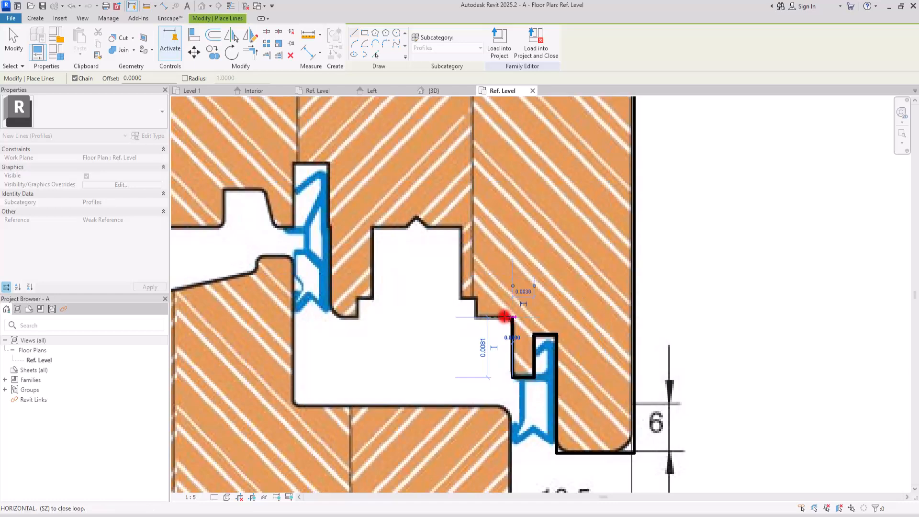
# Trace the hardware groove's lip-side steps, with a ledge about 0.0024 wide and a side about 0.0100 high.
pyautogui.click(477, 313)
pyautogui.click(477, 297)
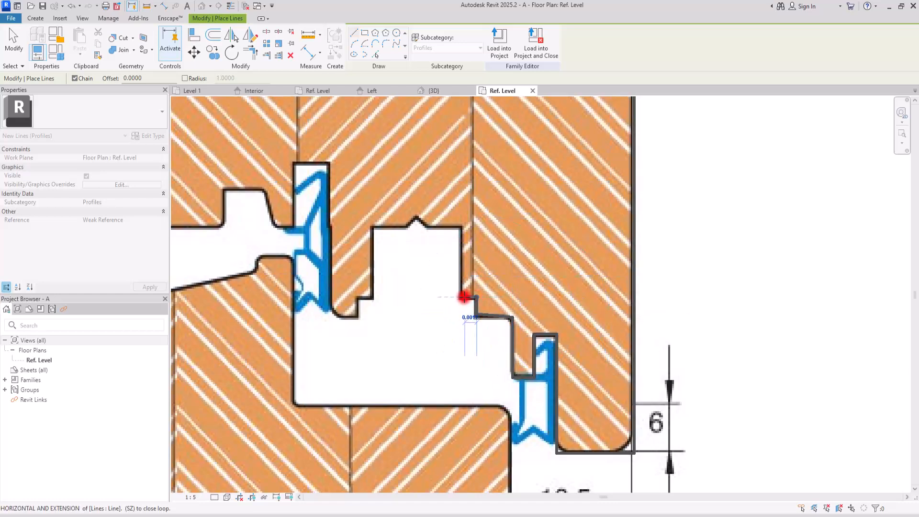
pyautogui.click(459, 297)
pyautogui.click(460, 222)
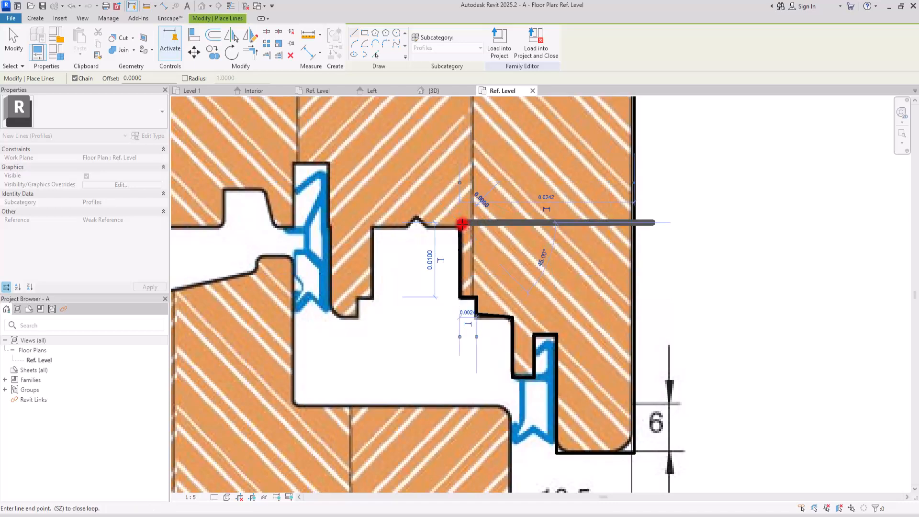
# Trace the hardware groove's top around its peaked notch, about 0.0123 wide overall, and its opposite side, about 0.0100 high, down through the lower step.
pyautogui.click(421, 224)
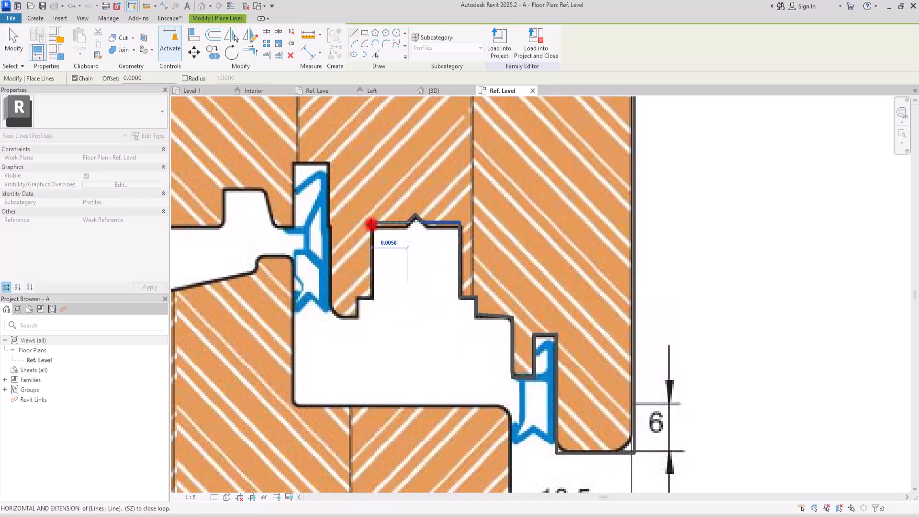
pyautogui.click(371, 224)
pyautogui.click(372, 297)
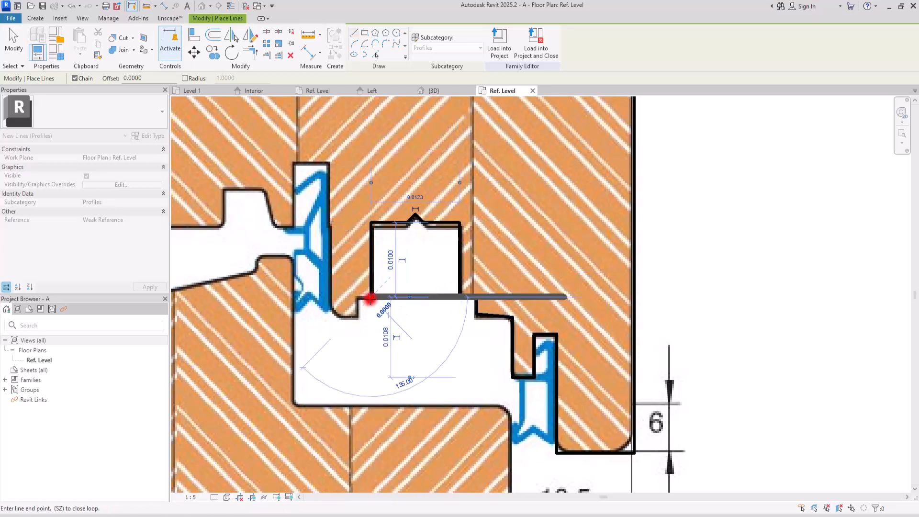
pyautogui.click(355, 297)
pyautogui.click(355, 317)
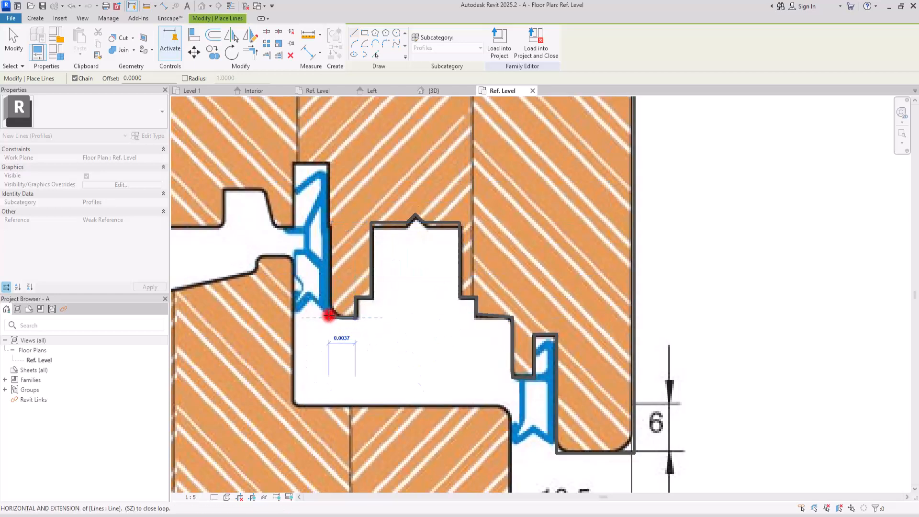
# Trace the short bottom edge beside the hardware groove, the upper gasket groove and the adjoining ledge about 0.0030 wide.
pyautogui.click(330, 317)
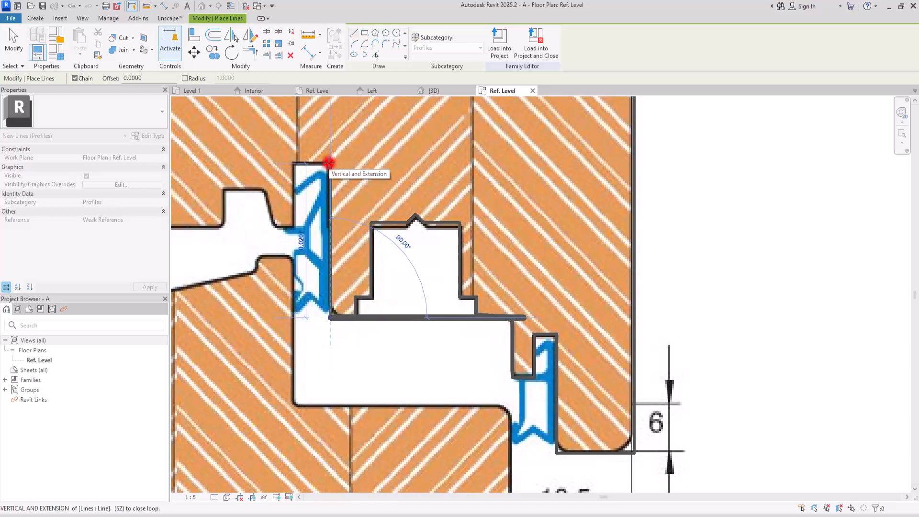
pyautogui.click(330, 163)
pyautogui.click(293, 162)
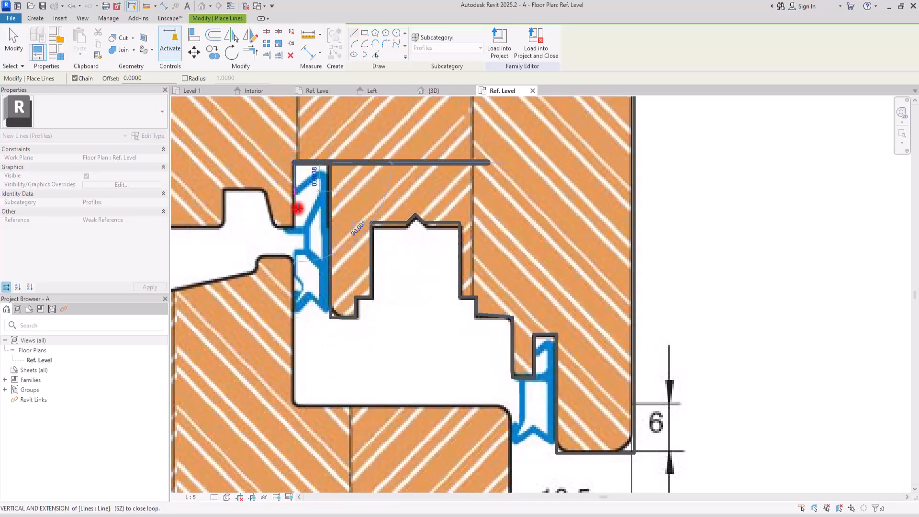
pyautogui.click(293, 227)
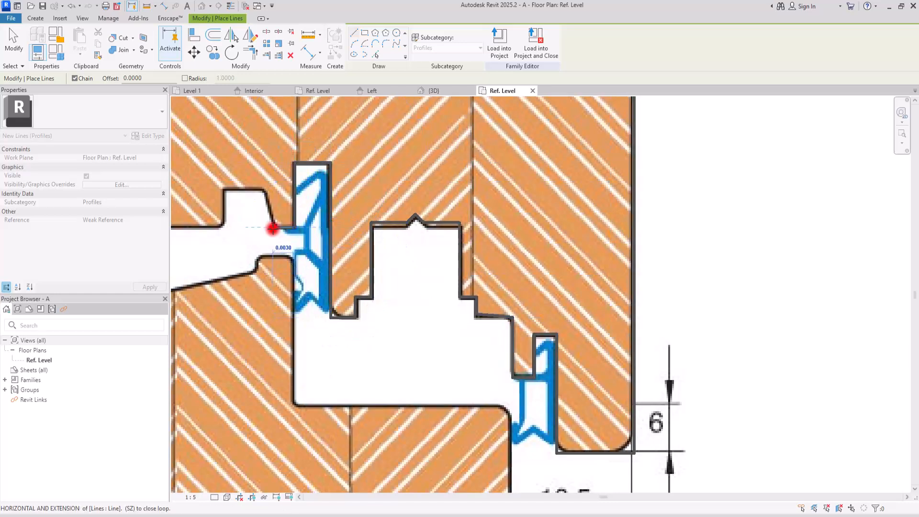
pyautogui.click(271, 225)
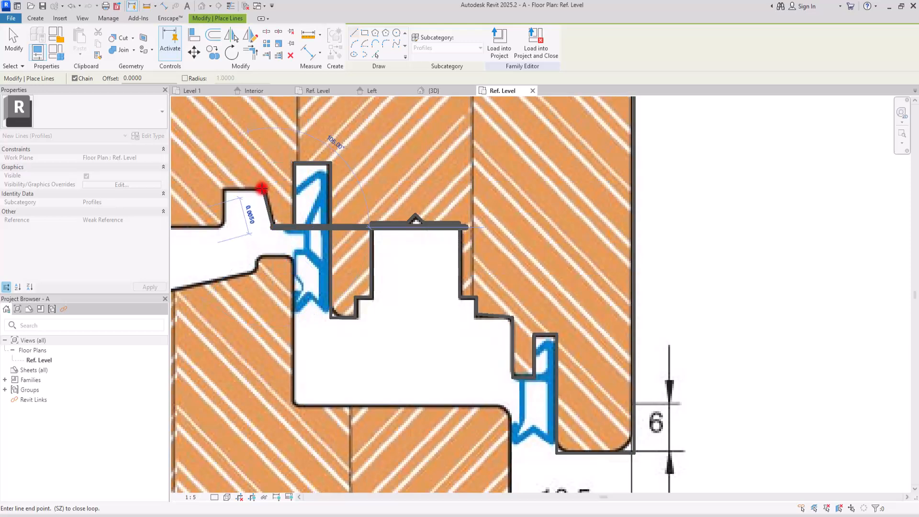
# Trace the slanted drip groove, about 0.0056 wide at its top, and the sash's remaining bottom edge, about 0.0118 long, to the outer side.
pyautogui.click(262, 189)
pyautogui.click(221, 190)
pyautogui.moveTo(222, 190); pyautogui.dragTo(589, 287, button='middle')
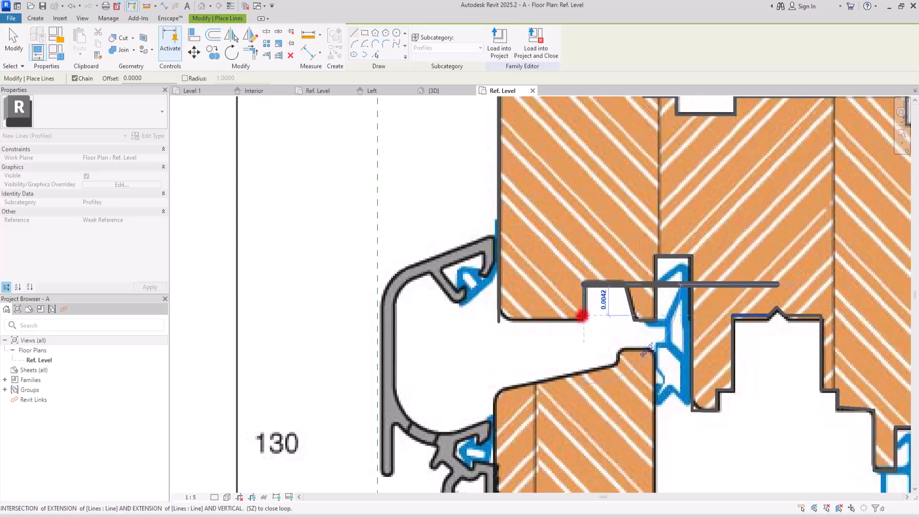
pyautogui.click(584, 318)
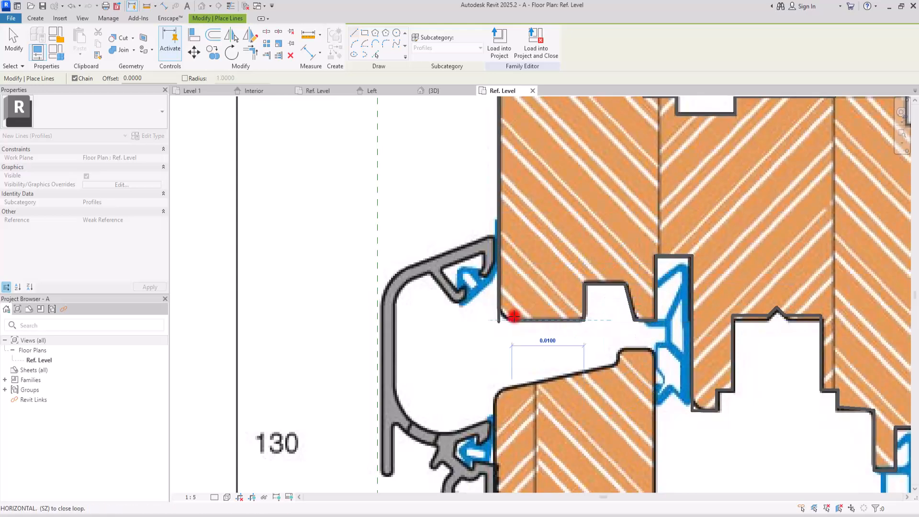
pyautogui.click(500, 320)
pyautogui.press('Escape')
# Trim the sash's left outer edge and bottom edge to a clean corner.
pyautogui.scroll(-3, 268, 335)
pyautogui.scroll(5, 422, 307)
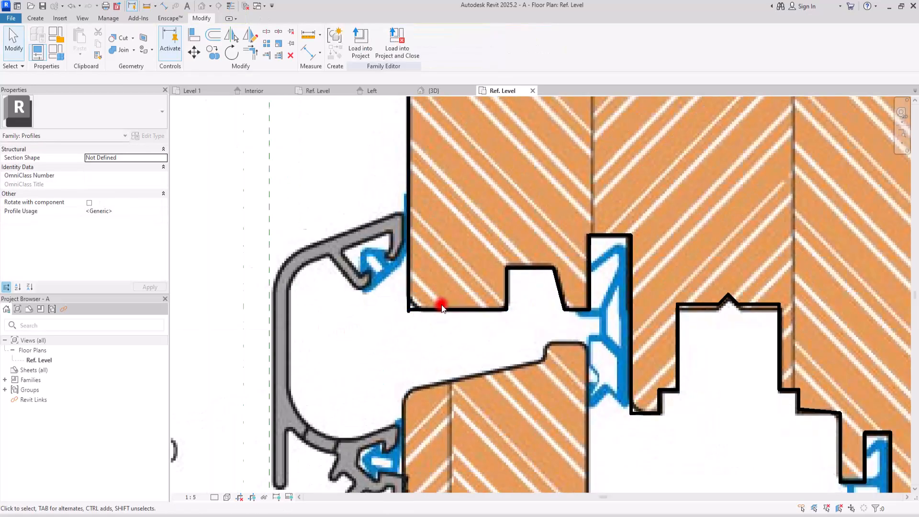
pyautogui.click(382, 315)
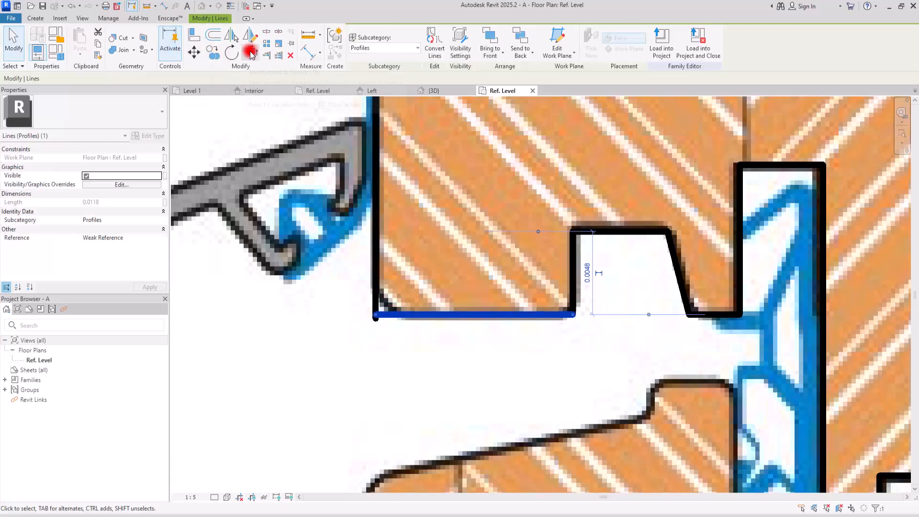
pyautogui.click(250, 52)
pyautogui.scroll(-5, 378, 271)
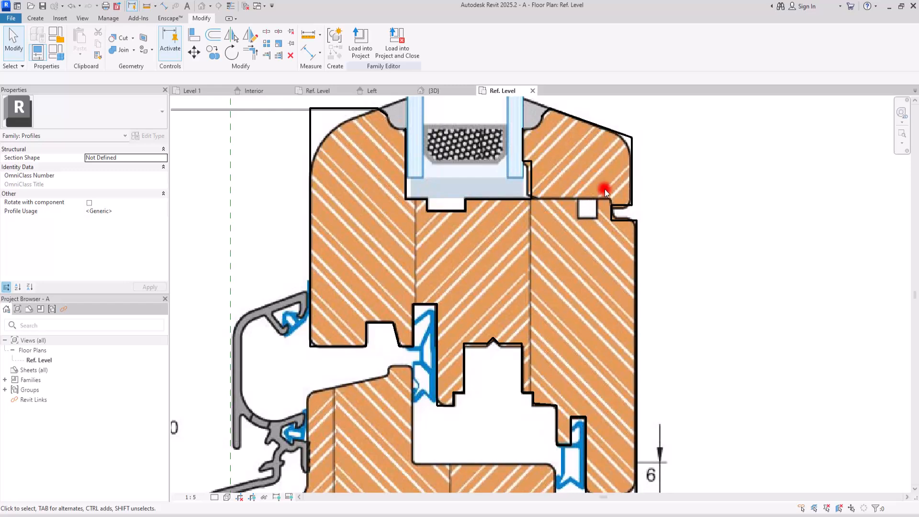
# Nudge the left bottom edge, the drip groove's top and both sides of the upper gasket groove onto the section image.
pyautogui.scroll(2, 389, 348)
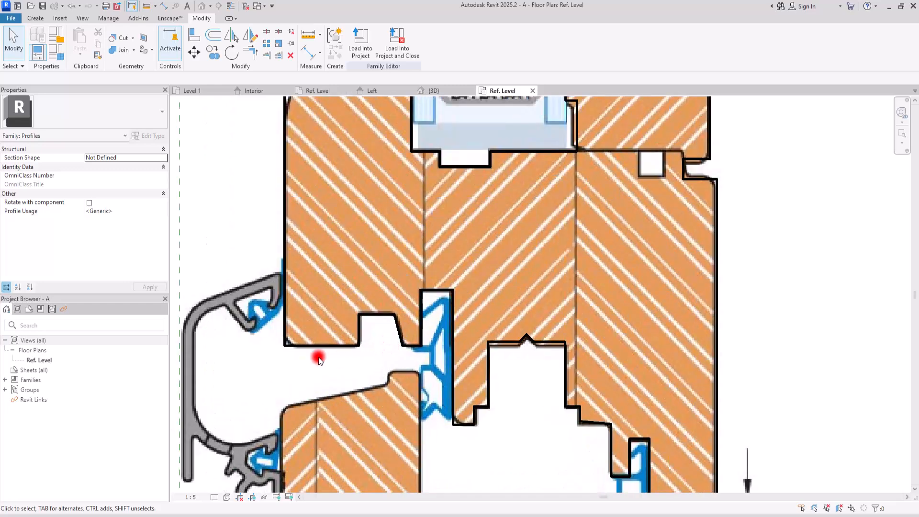
pyautogui.click(314, 349)
pyautogui.scroll(2, 315, 350)
pyautogui.scroll(2, 303, 357)
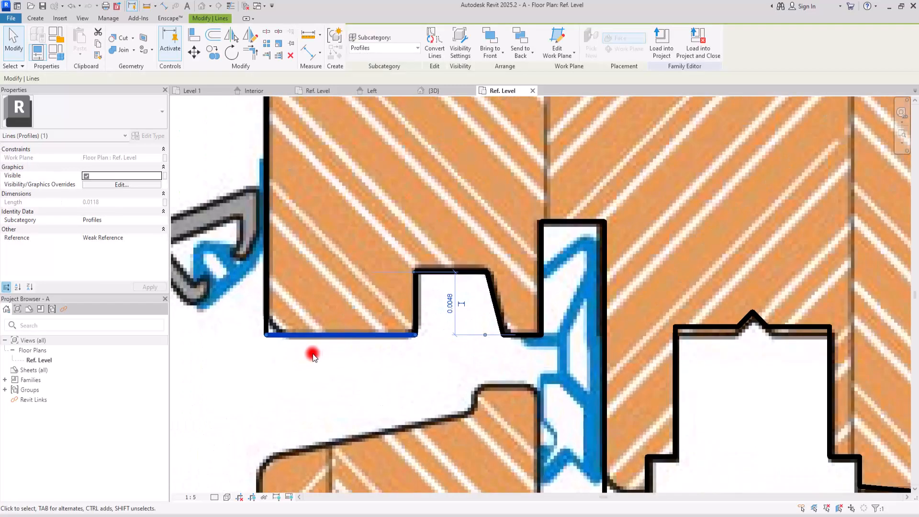
pyautogui.click(449, 278)
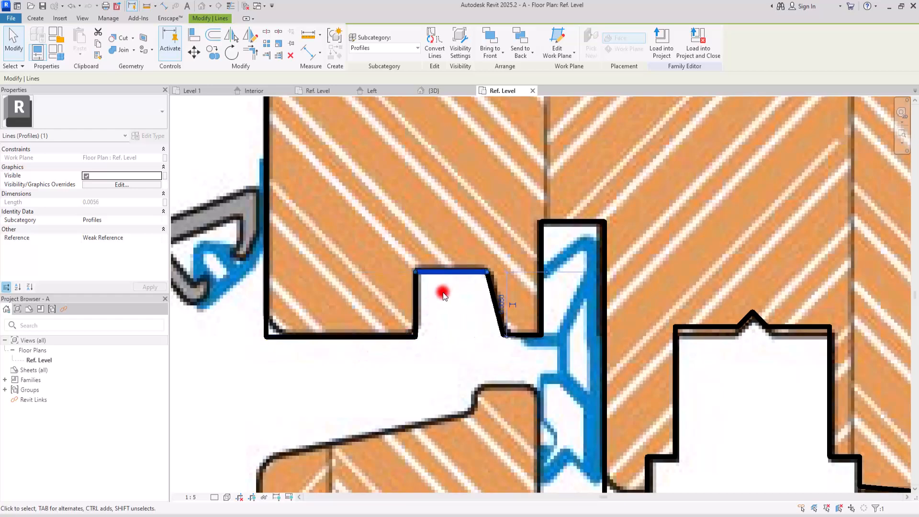
pyautogui.click(542, 251)
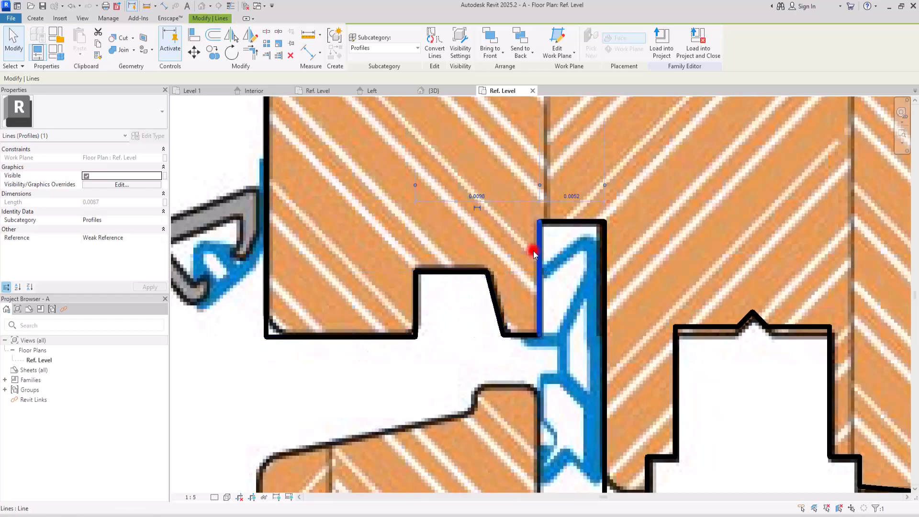
pyautogui.scroll(-2, 538, 250)
pyautogui.click(556, 368)
pyautogui.press('Left')
# Move the two top segments of the hardware groove down onto the section image.
pyautogui.click(636, 294)
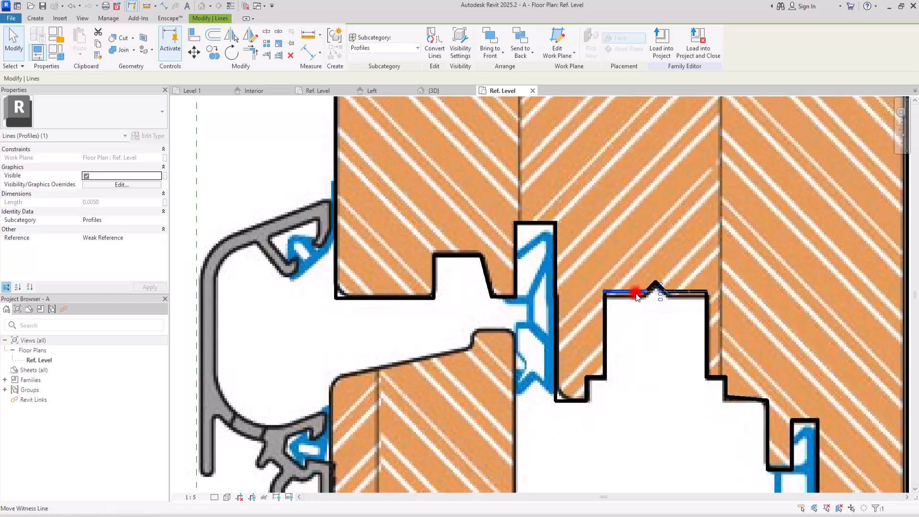
pyautogui.click(682, 294)
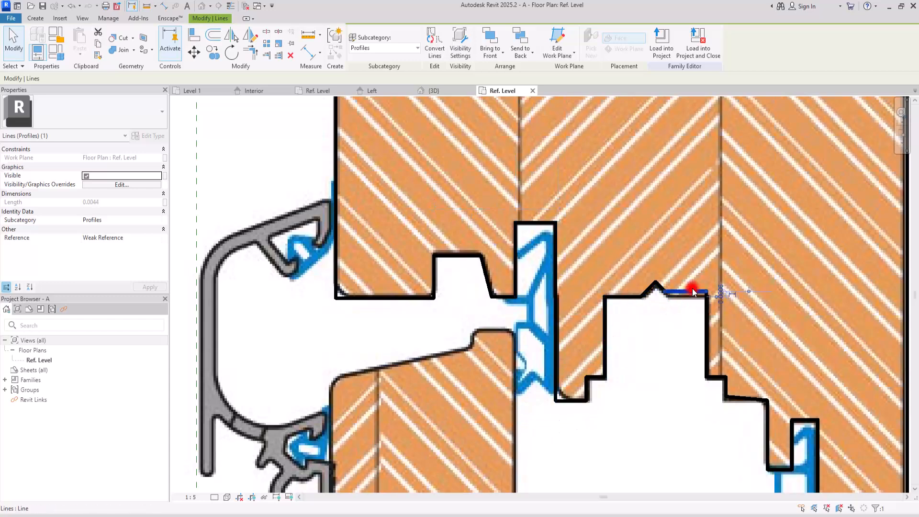
pyautogui.moveTo(653, 352); pyautogui.dragTo(460, 240, button='middle')
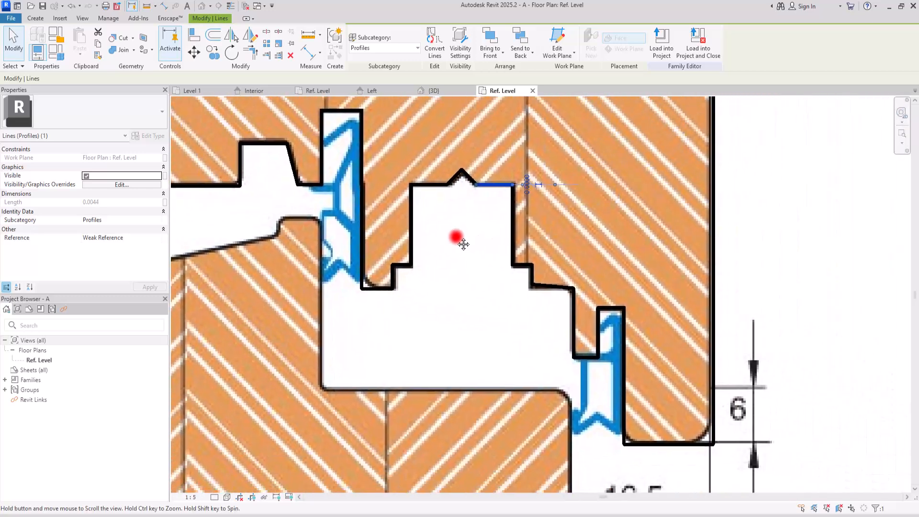
# Level the slanted ledge between the hardware groove and the lower gasket step by moving its higher endpoint down.
pyautogui.click(546, 286)
pyautogui.scroll(8, 547, 286)
pyautogui.moveTo(479, 269); pyautogui.dragTo(479, 287)
pyautogui.click(480, 273)
pyautogui.click(386, 261)
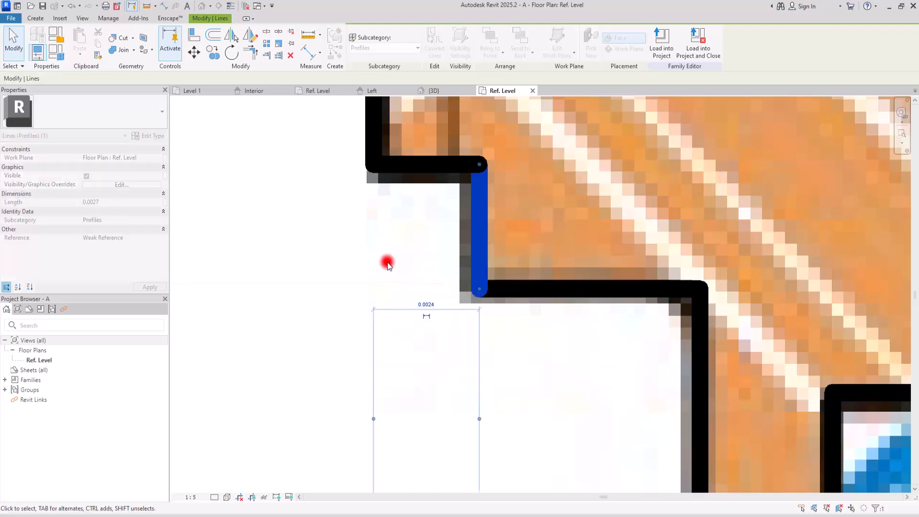
# Nudge the small step's riser and ledge beside the hardware groove, and the side of the lower gasket step, onto the section image.
pyautogui.scroll(-3, 353, 240)
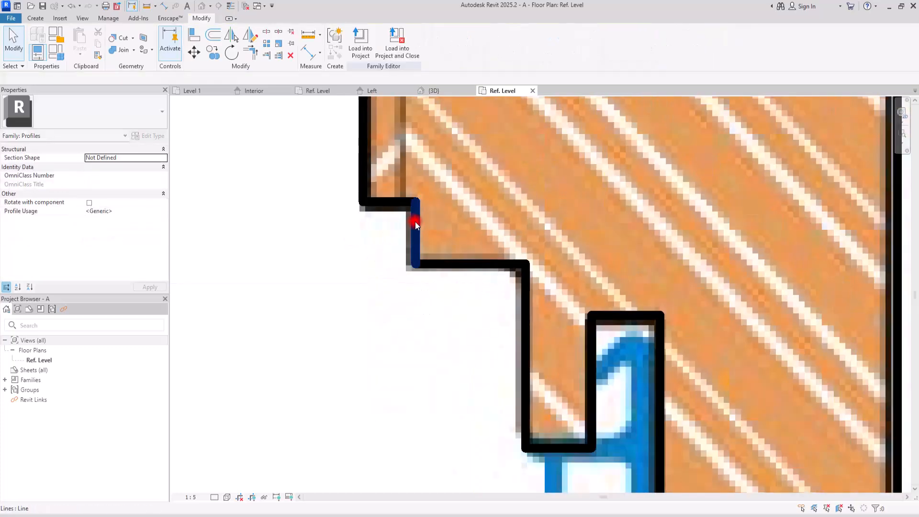
pyautogui.click(414, 222)
pyautogui.click(389, 202)
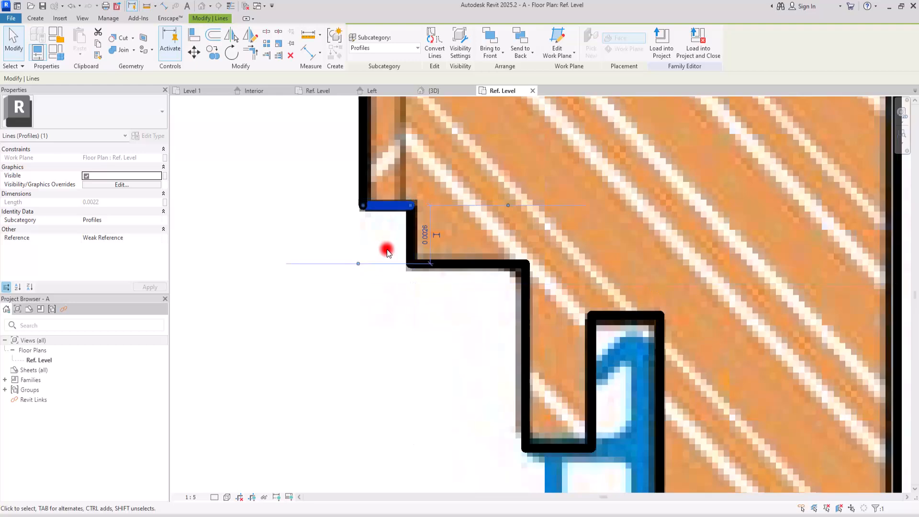
pyautogui.scroll(-5, 374, 250)
pyautogui.moveTo(542, 314); pyautogui.dragTo(528, 277, button='middle')
pyautogui.click(421, 237)
pyautogui.click(465, 411)
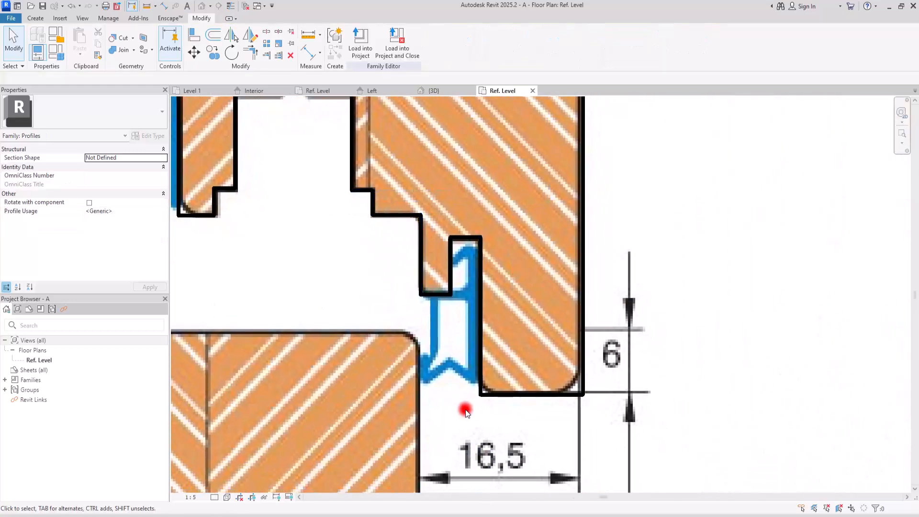
# Move the overlapping lip's gasket side to make the lip about 0.0111 wide, and shift the sash's right outer edge inward onto the image.
pyautogui.click(480, 338)
pyautogui.click(530, 411)
pyautogui.write('0.0112')
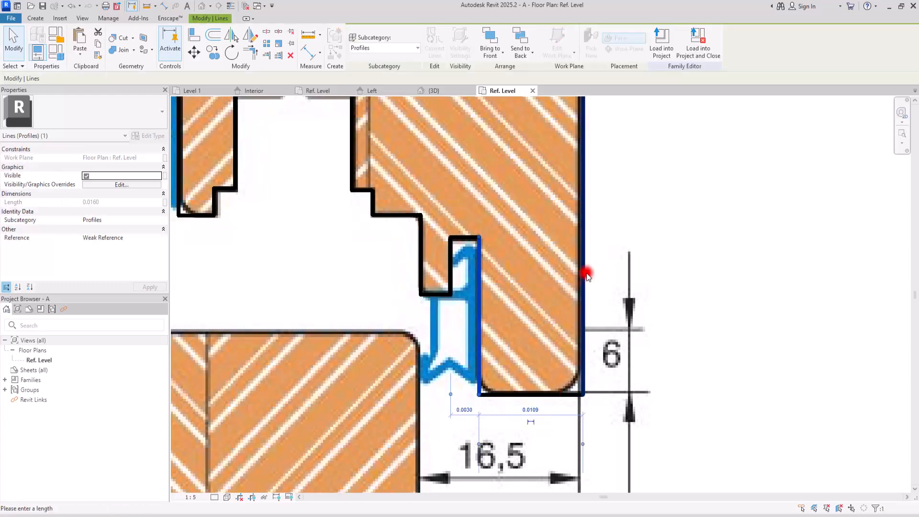
pyautogui.press('Return')
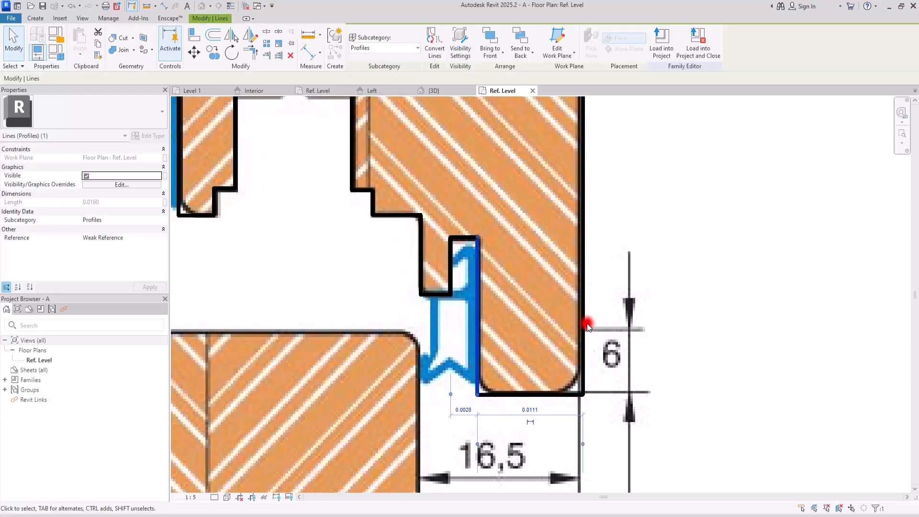
pyautogui.click(582, 286)
pyautogui.moveTo(583, 287); pyautogui.dragTo(575, 288)
# Align the lower and upper edges of the notch beneath the right glazing bead, and the bead's outer side, with the section image.
pyautogui.scroll(-3, 520, 362)
pyautogui.moveTo(492, 188); pyautogui.dragTo(518, 392, button='middle')
pyautogui.scroll(4, 544, 283)
pyautogui.scroll(2, 605, 353)
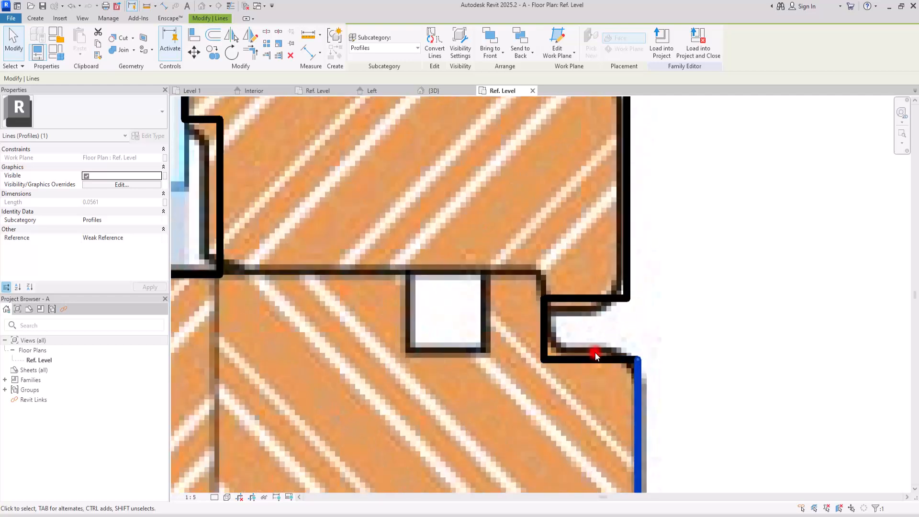
pyautogui.click(591, 358)
pyautogui.click(579, 299)
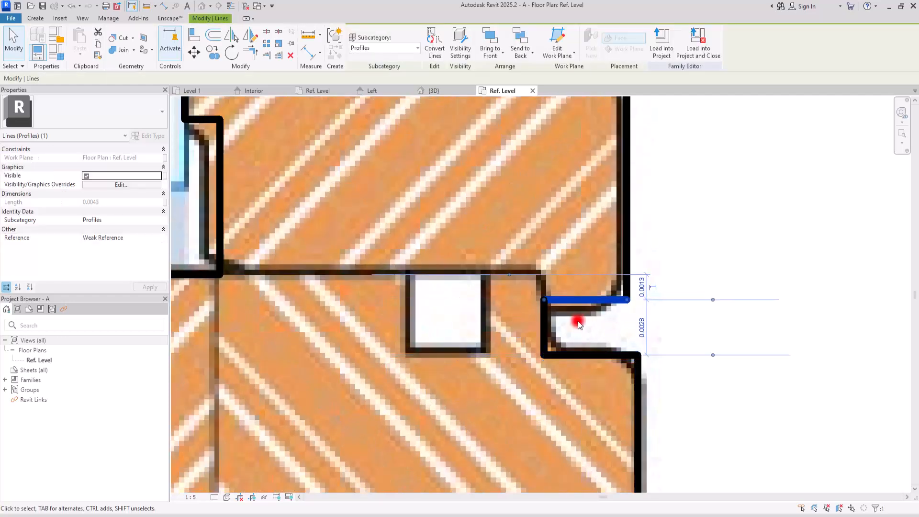
pyautogui.click(633, 210)
pyautogui.click(626, 216)
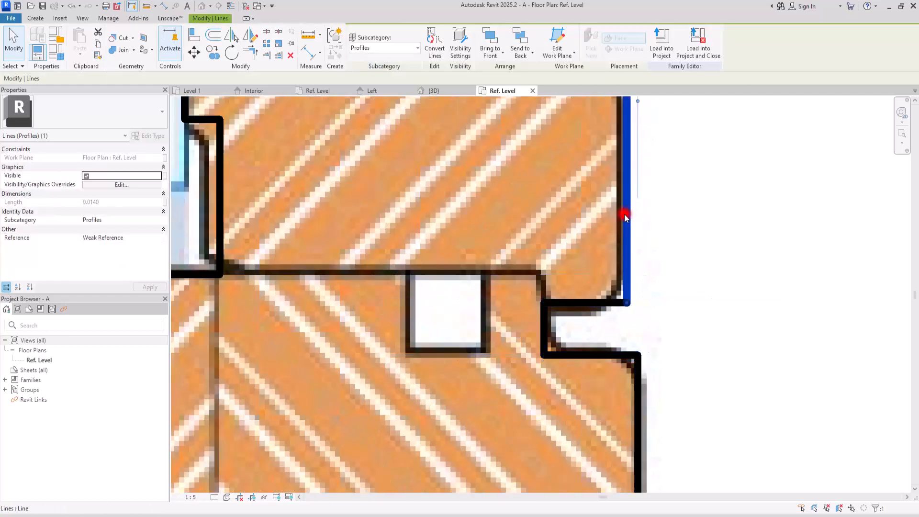
pyautogui.moveTo(625, 215); pyautogui.dragTo(624, 217)
# Shift the vertical side of the small step beneath the right glazing bead toward the glass, matching the section image.
pyautogui.scroll(-10, 597, 228)
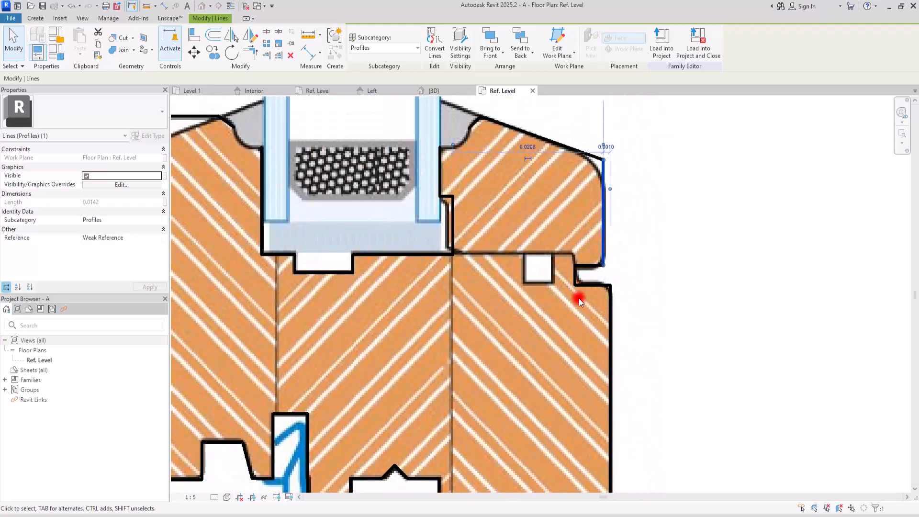
pyautogui.scroll(3, 588, 288)
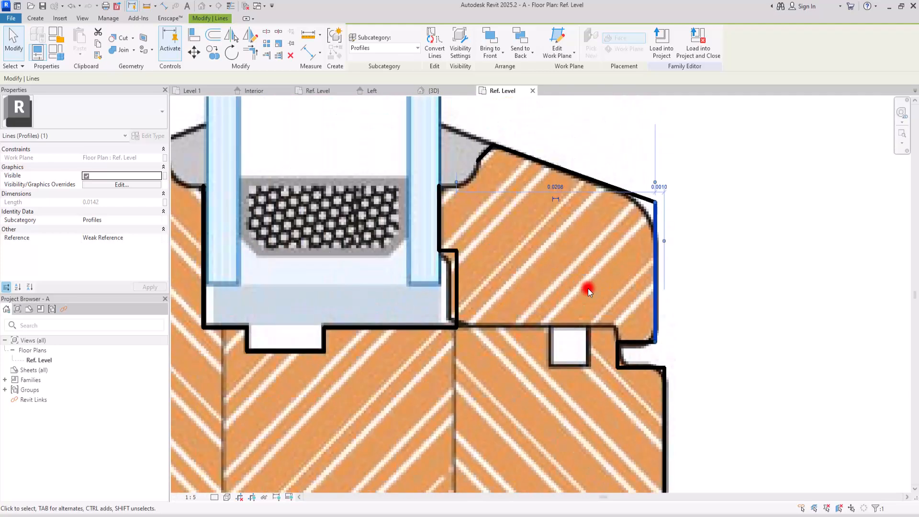
pyautogui.scroll(5, 461, 297)
pyautogui.click(466, 281)
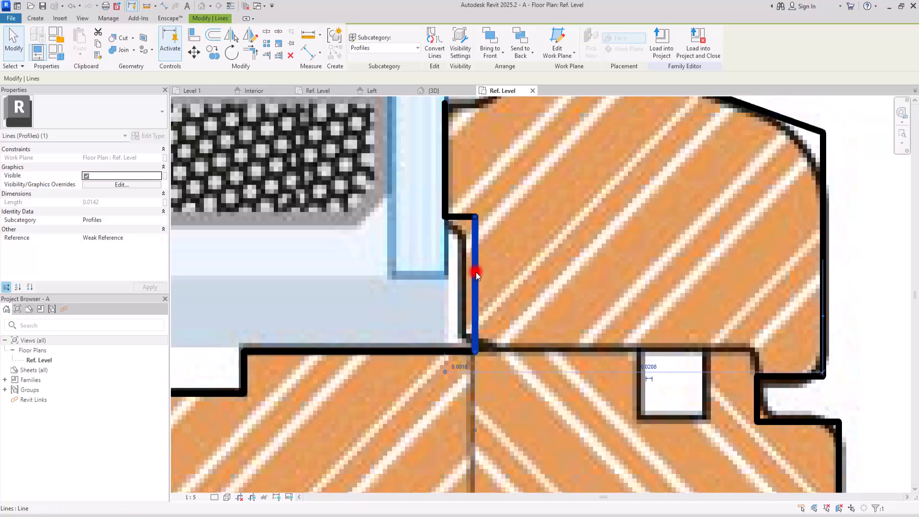
pyautogui.scroll(-4, 568, 302)
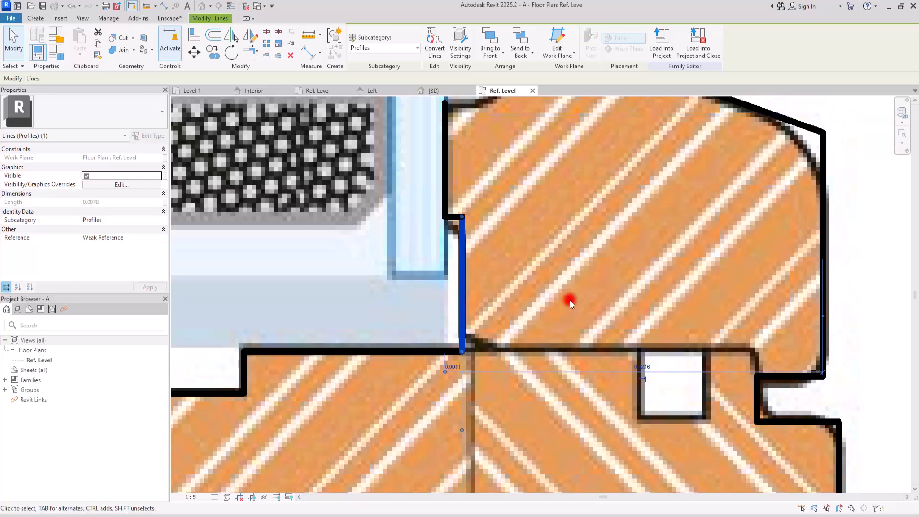
# Nudge the right bead's glass-side edge and the step side below it onto the section image.
pyautogui.click(498, 217)
pyautogui.moveTo(497, 215); pyautogui.dragTo(497, 215)
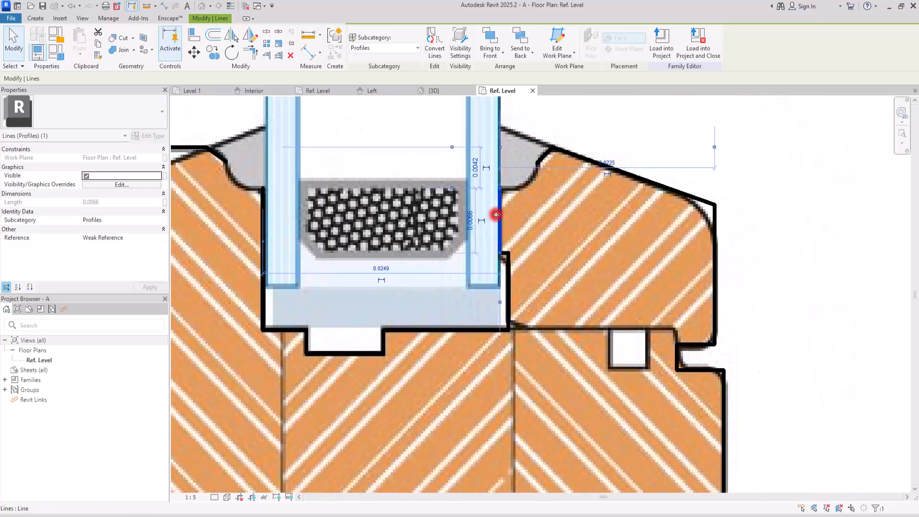
pyautogui.moveTo(568, 268); pyautogui.dragTo(578, 272, button='middle')
pyautogui.click(507, 275)
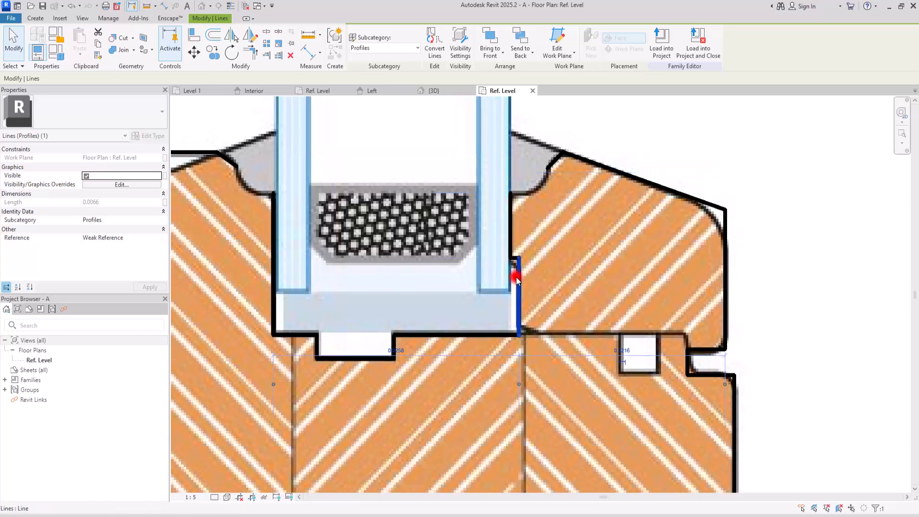
pyautogui.moveTo(516, 279); pyautogui.dragTo(521, 275)
pyautogui.click(640, 145)
pyautogui.moveTo(638, 256); pyautogui.dragTo(697, 293, button='middle')
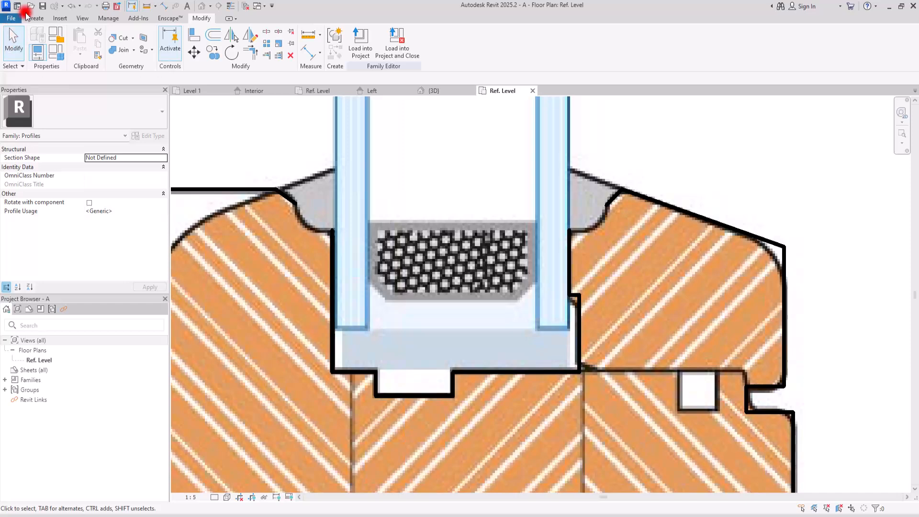
# Draw a concave arc from the right bead's short slanted edge down to the glass-side edge, following the sealant outline.
pyautogui.click(41, 20)
pyautogui.click(77, 50)
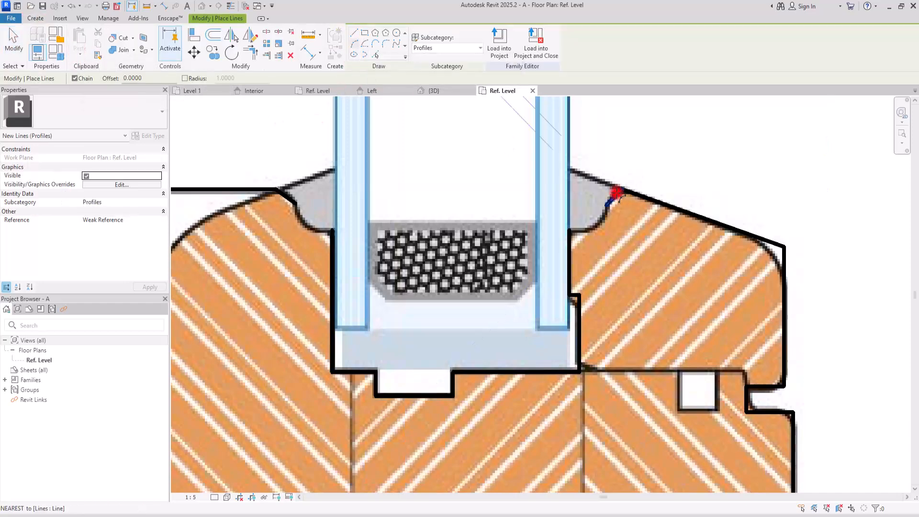
pyautogui.scroll(5, 618, 196)
pyautogui.click(599, 217)
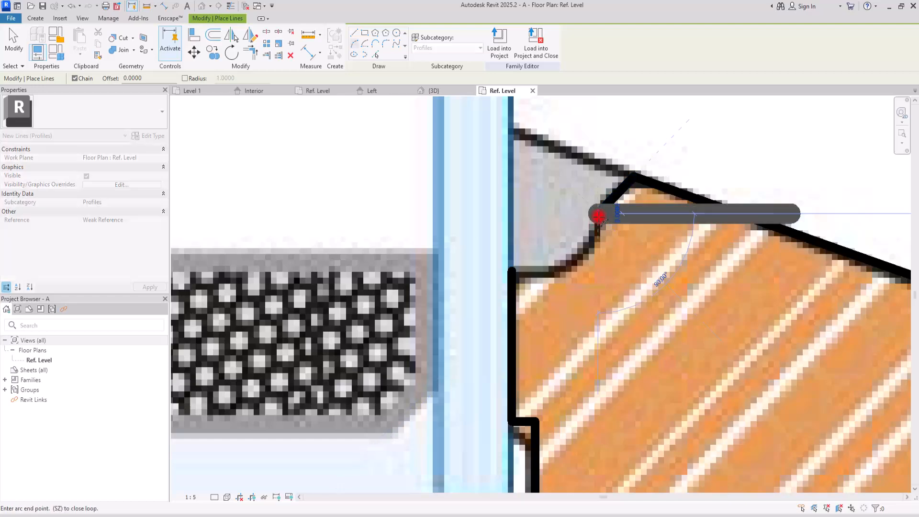
pyautogui.click(511, 273)
pyautogui.click(575, 261)
# Draw a matching concave arc of about 0.0034 radius between the left slanted edge and the glazing pocket's left side.
pyautogui.scroll(-5, 674, 245)
pyautogui.scroll(2, 318, 246)
pyautogui.scroll(3, 334, 205)
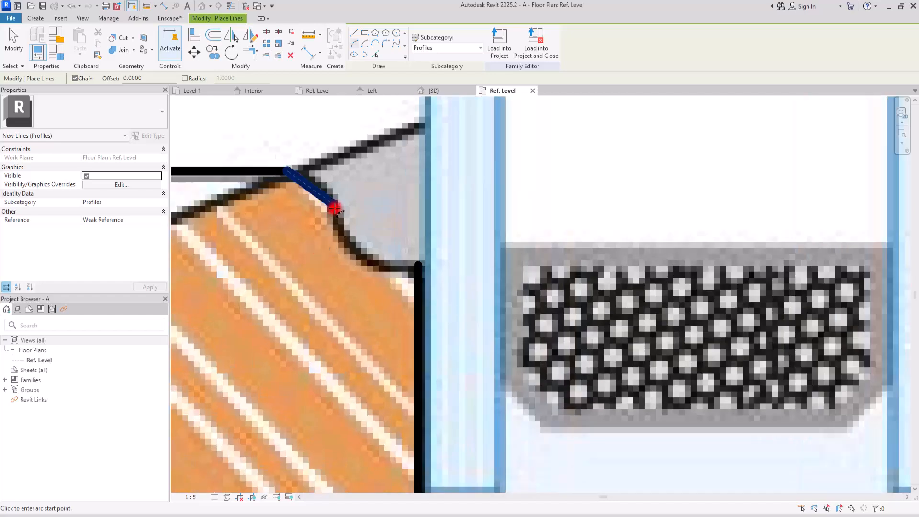
pyautogui.click(335, 206)
pyautogui.click(419, 264)
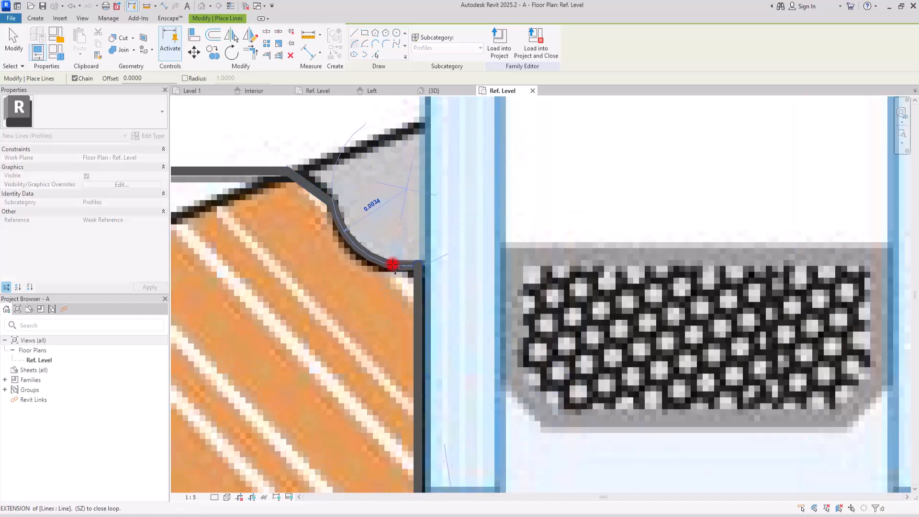
pyautogui.click(375, 267)
pyautogui.scroll(-1, 413, 237)
pyautogui.scroll(-3, 413, 238)
pyautogui.press('Escape')
pyautogui.press('Escape')
# Fillet the sash's upper left outer corner between its vertical side and the horizontal top line, following the image curve.
pyautogui.click(344, 207)
pyautogui.scroll(-3, 319, 301)
pyautogui.scroll(3, 364, 300)
pyautogui.moveTo(291, 164); pyautogui.dragTo(362, 166, button='middle')
pyautogui.scroll(1, 362, 165)
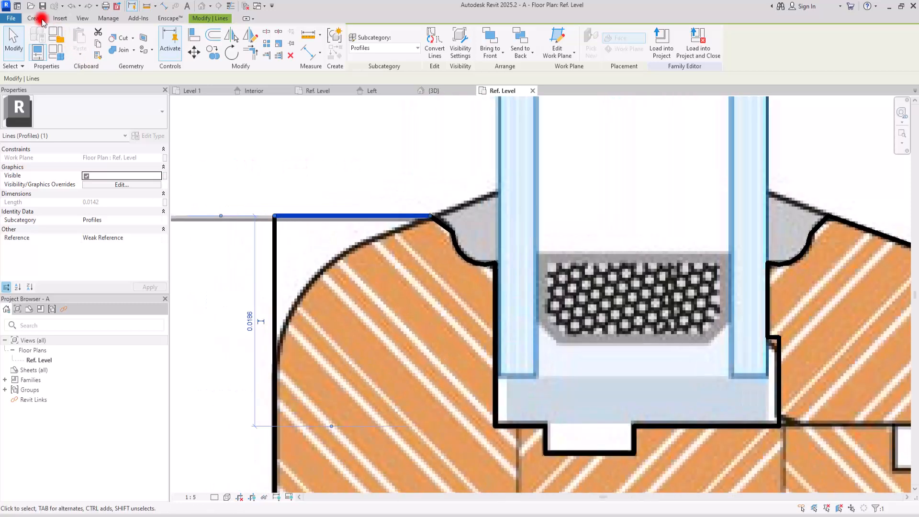
pyautogui.click(41, 19)
pyautogui.click(74, 38)
pyautogui.click(385, 43)
pyautogui.click(277, 242)
pyautogui.click(296, 218)
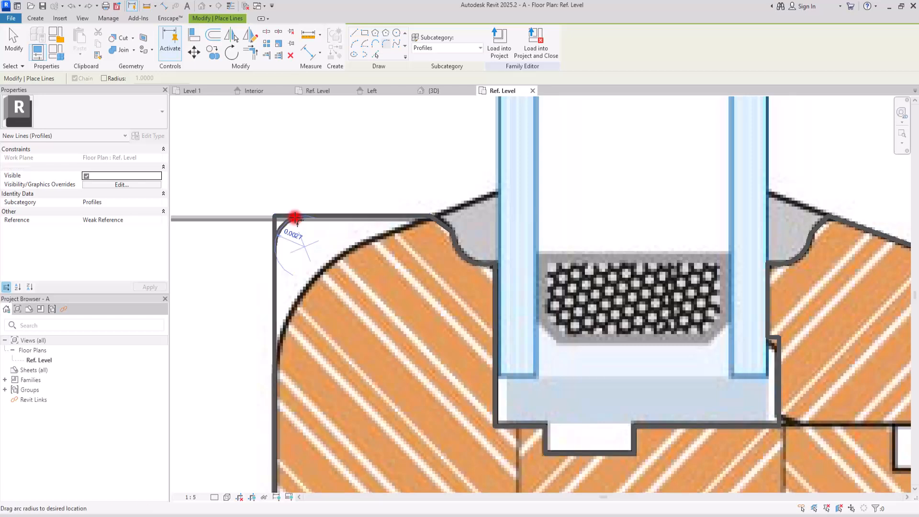
pyautogui.click(308, 288)
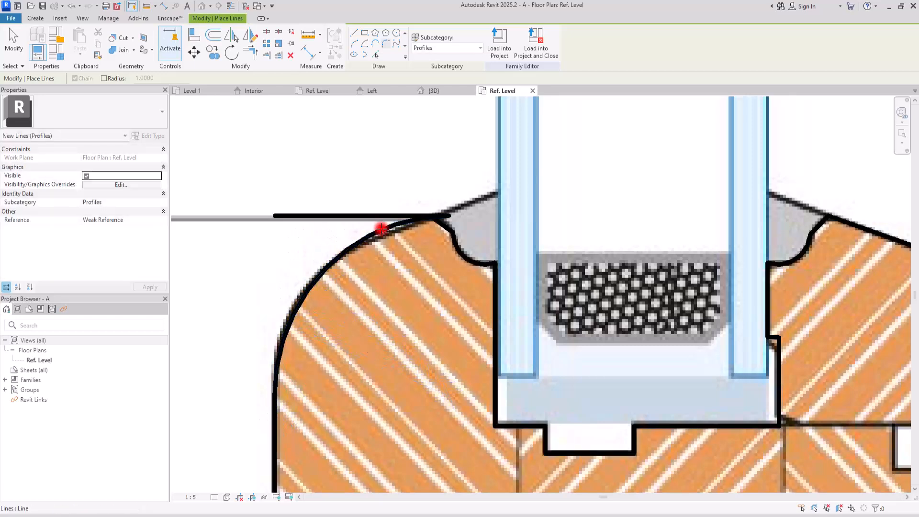
pyautogui.press('Escape')
pyautogui.press('Escape')
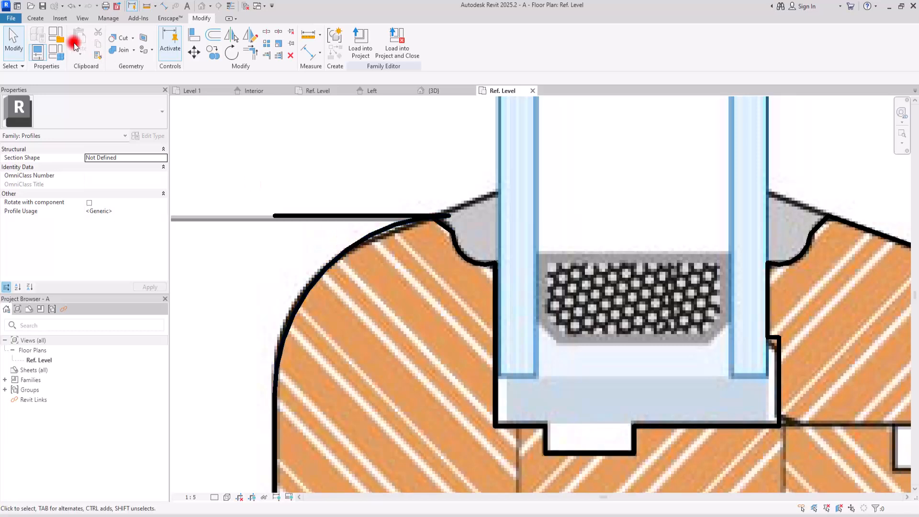
# Draw a sloped line from the left sealant groove's upper corner down to the large corner arc.
pyautogui.click(34, 18)
pyautogui.click(64, 35)
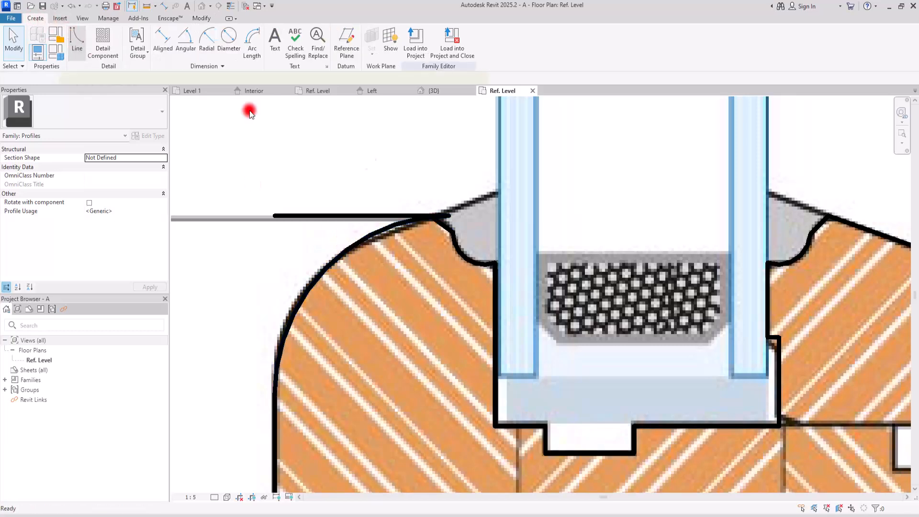
pyautogui.click(431, 218)
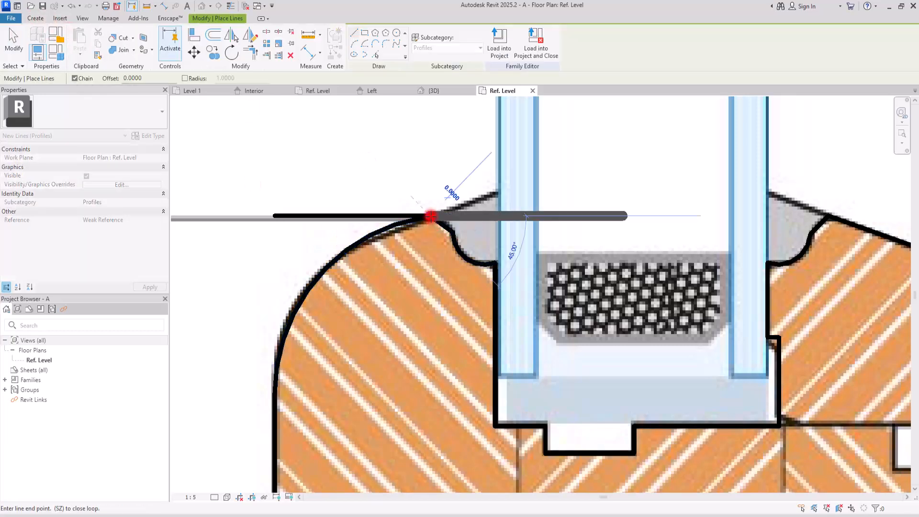
pyautogui.click(357, 245)
pyautogui.press('Escape')
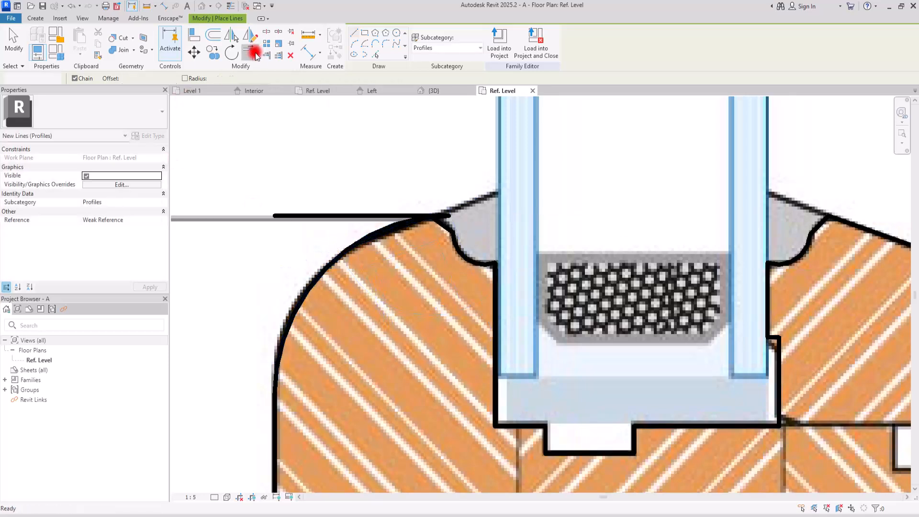
# Trim the large corner arc to the sloped line and remove the leftover horizontal top line.
pyautogui.click(254, 50)
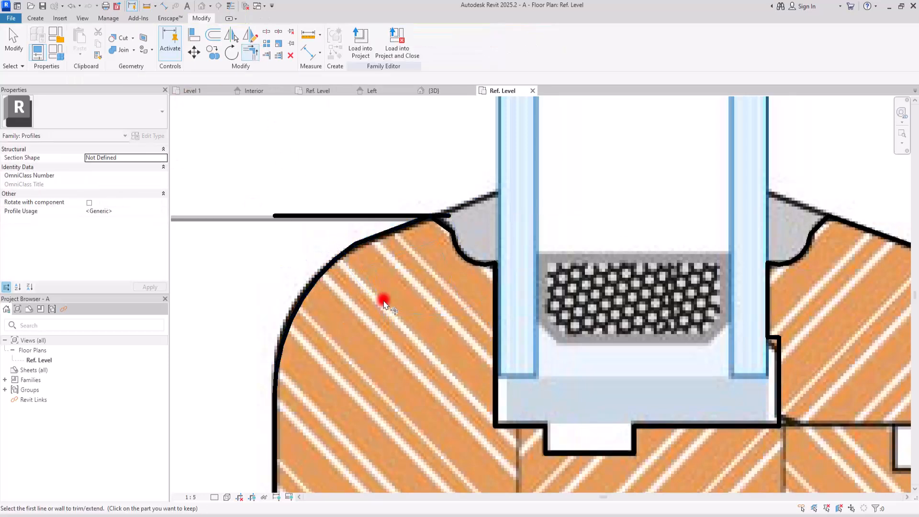
pyautogui.click(343, 223)
pyautogui.click(304, 203)
pyautogui.scroll(-3, 277, 196)
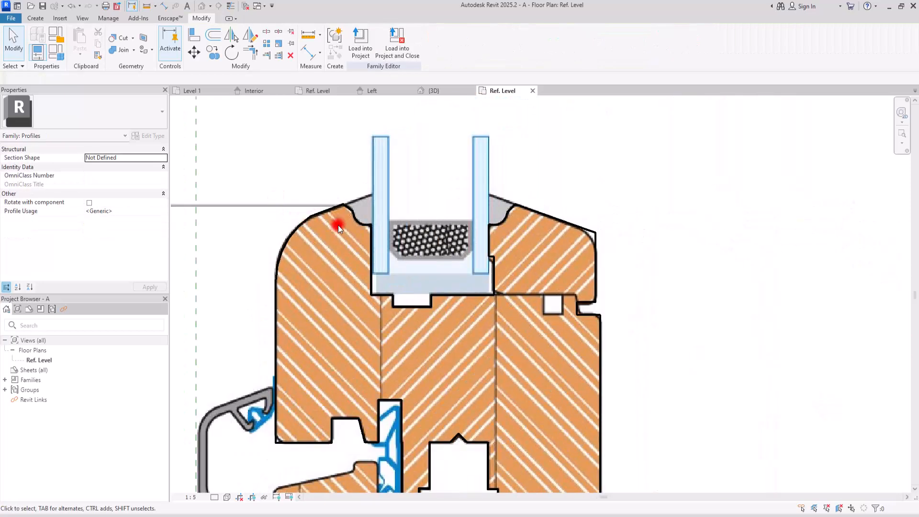
pyautogui.scroll(2, 317, 234)
pyautogui.scroll(-2, 292, 220)
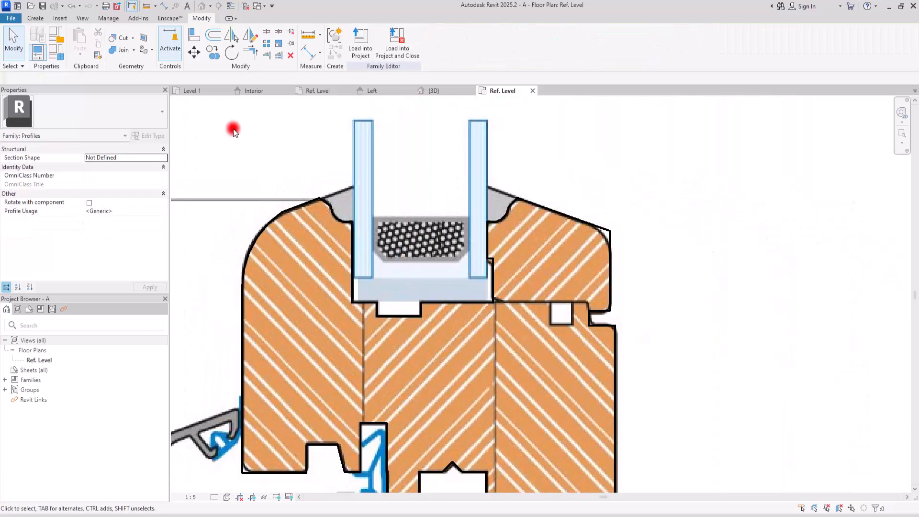
# Fillet the sash's lower left outer corner to match the small rounding on the section image.
pyautogui.click(36, 18)
pyautogui.click(80, 44)
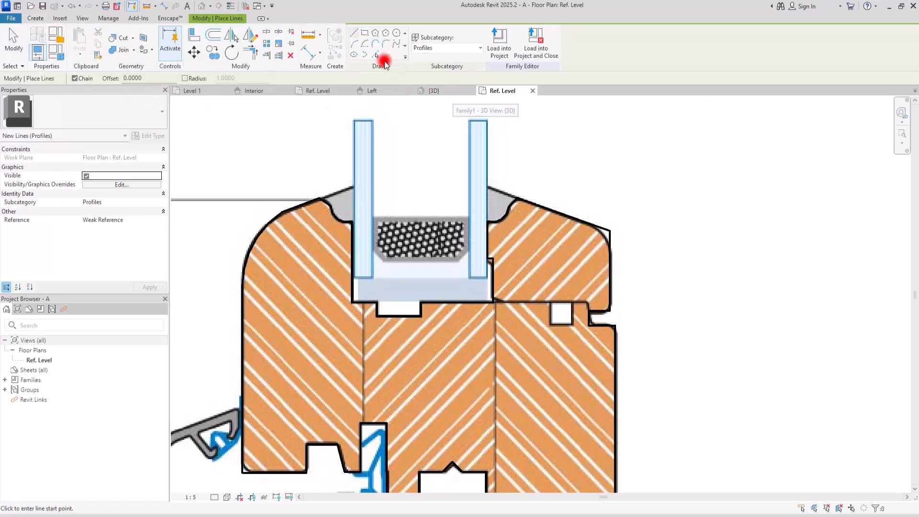
pyautogui.click(388, 42)
pyautogui.moveTo(360, 337); pyautogui.dragTo(398, 207, button='middle')
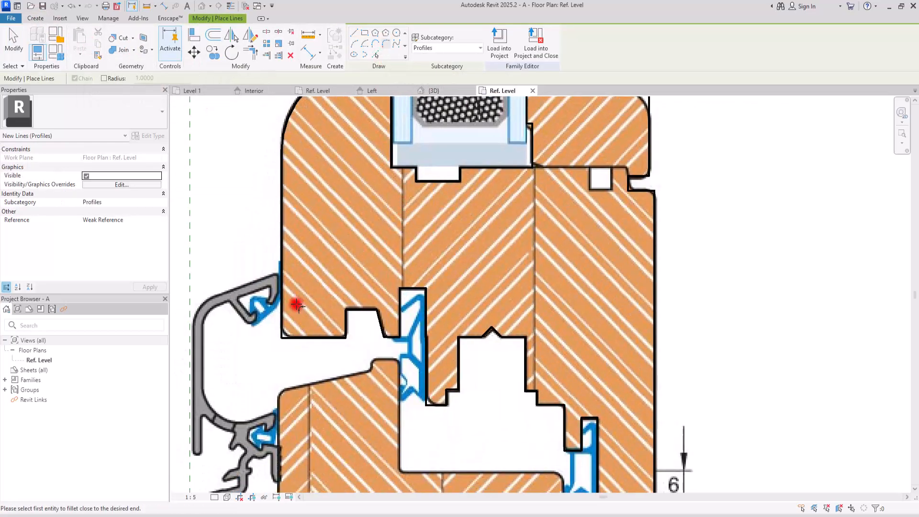
pyautogui.scroll(3, 295, 311)
pyautogui.click(260, 346)
pyautogui.click(274, 374)
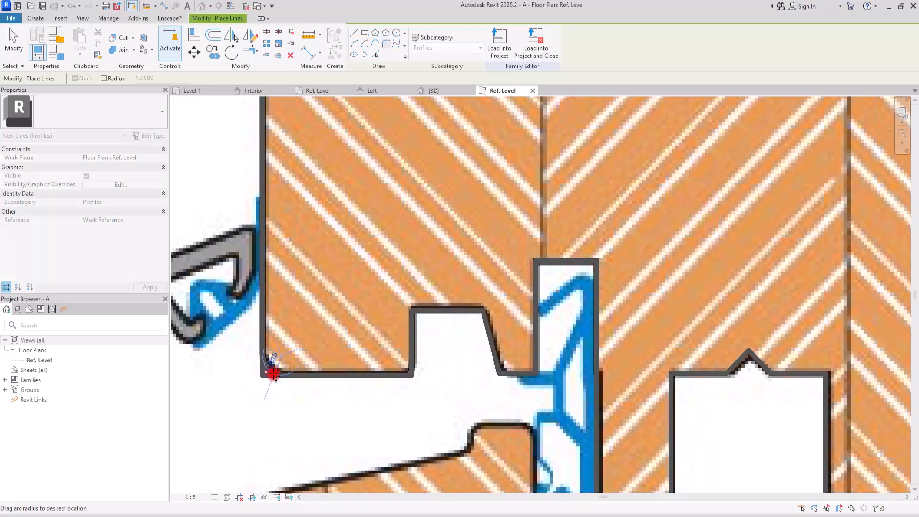
pyautogui.click(270, 370)
# Fillet the lower corner between the central gasket groove and the hardware groove's first step.
pyautogui.scroll(-2, 280, 317)
pyautogui.moveTo(526, 361); pyautogui.dragTo(423, 241, button='middle')
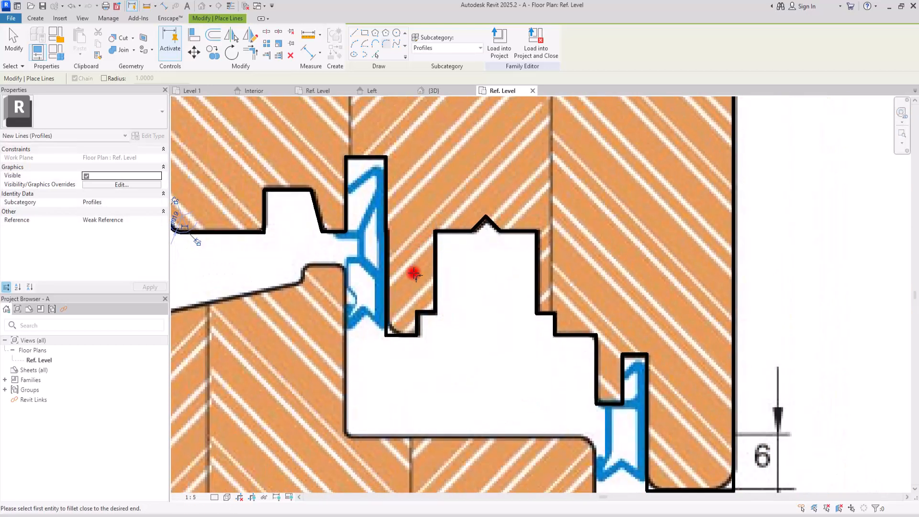
pyautogui.click(397, 336)
pyautogui.click(387, 321)
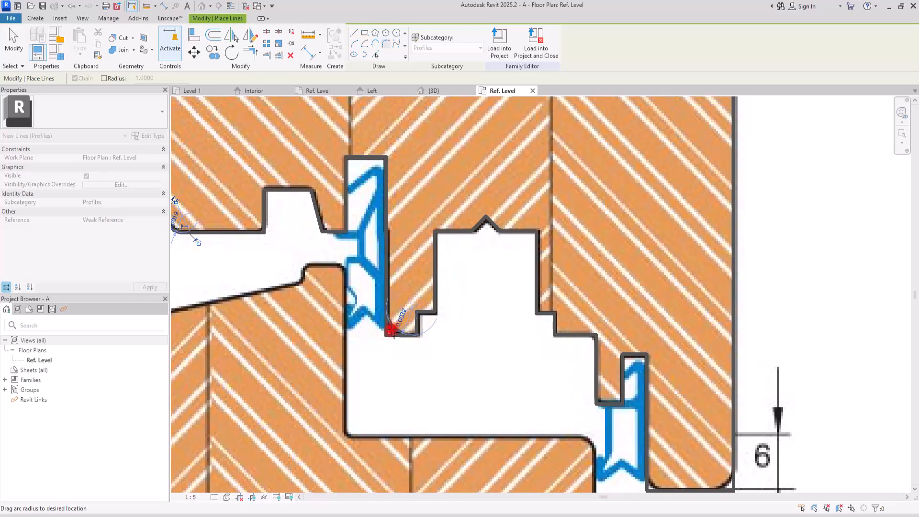
pyautogui.click(394, 331)
# Fillet both bottom corners of the overlapping lip to match the section image.
pyautogui.moveTo(524, 353); pyautogui.dragTo(425, 285, button='middle')
pyautogui.scroll(6, 526, 350)
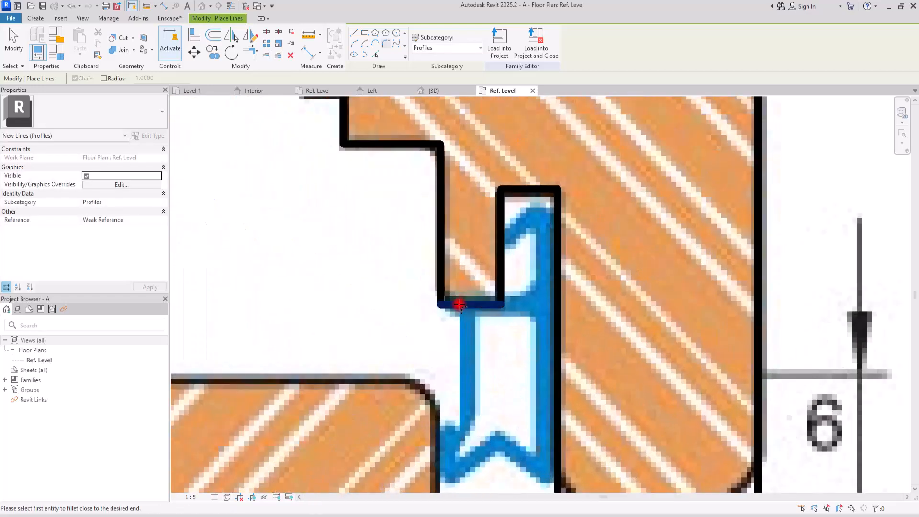
pyautogui.scroll(-5, 459, 304)
pyautogui.scroll(4, 509, 359)
pyautogui.click(488, 376)
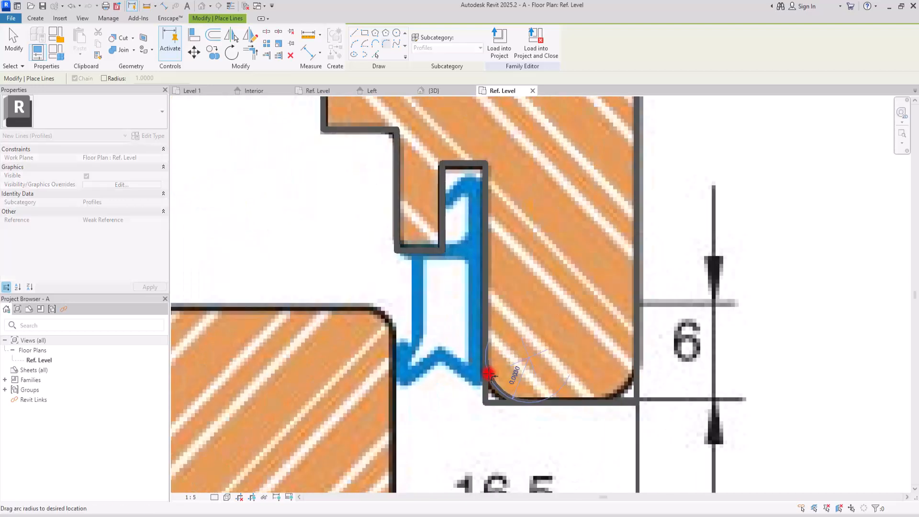
pyautogui.click(637, 381)
pyautogui.click(630, 384)
# Fillet the sash's right outer corner directly below the notch under the glazing bead.
pyautogui.scroll(-6, 579, 423)
pyautogui.moveTo(567, 211); pyautogui.dragTo(562, 427, button='middle')
pyautogui.moveTo(547, 278); pyautogui.dragTo(544, 295, button='middle')
pyautogui.scroll(6, 595, 241)
pyautogui.click(554, 317)
pyautogui.click(585, 334)
# Fillet the right glazing bead's lower and upper outer corners to follow the section image.
pyautogui.moveTo(527, 232); pyautogui.dragTo(556, 425, button='middle')
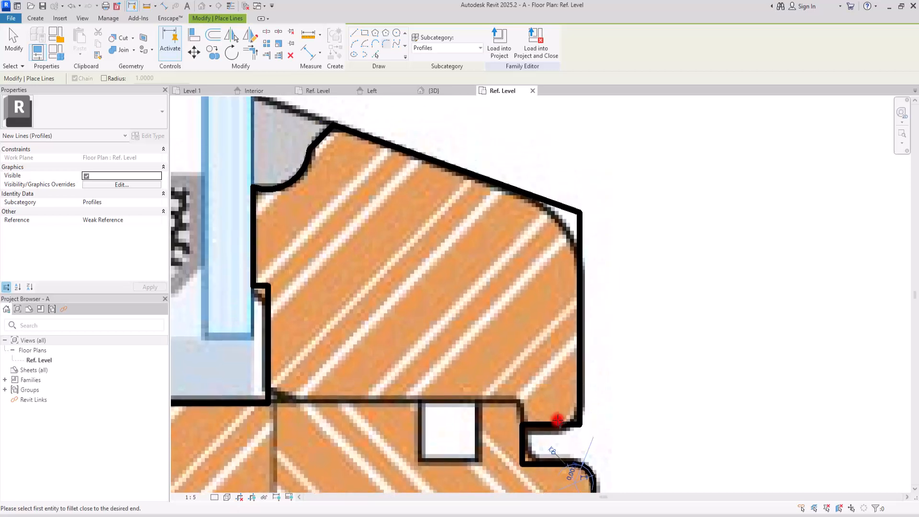
pyautogui.click(580, 406)
pyautogui.click(575, 414)
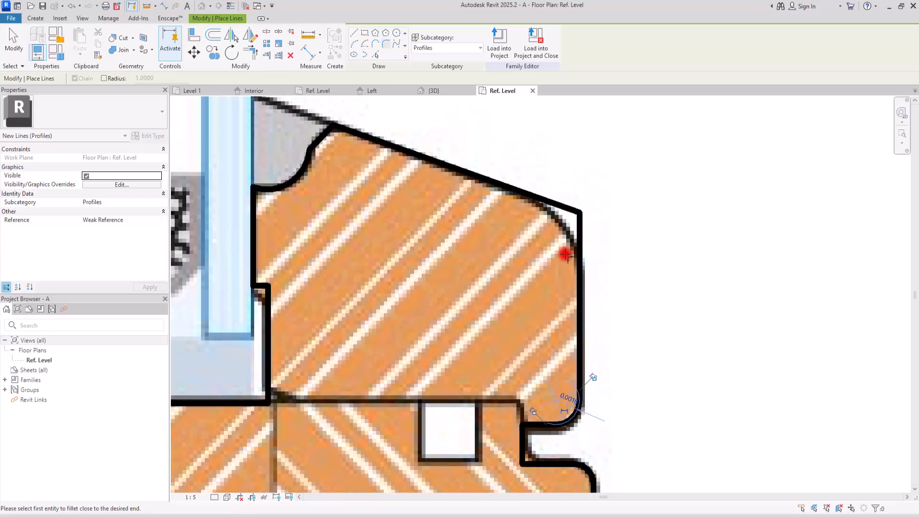
pyautogui.click(576, 249)
pyautogui.click(549, 202)
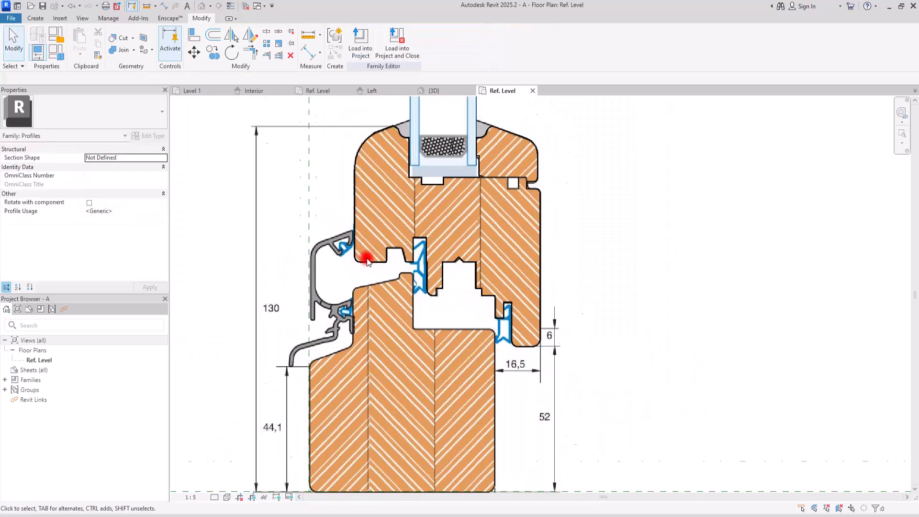
# Unpin the softline-iv68-detail.jpg section image and delete it, leaving only the traced sash profile.
pyautogui.scroll(-2, 439, 191)
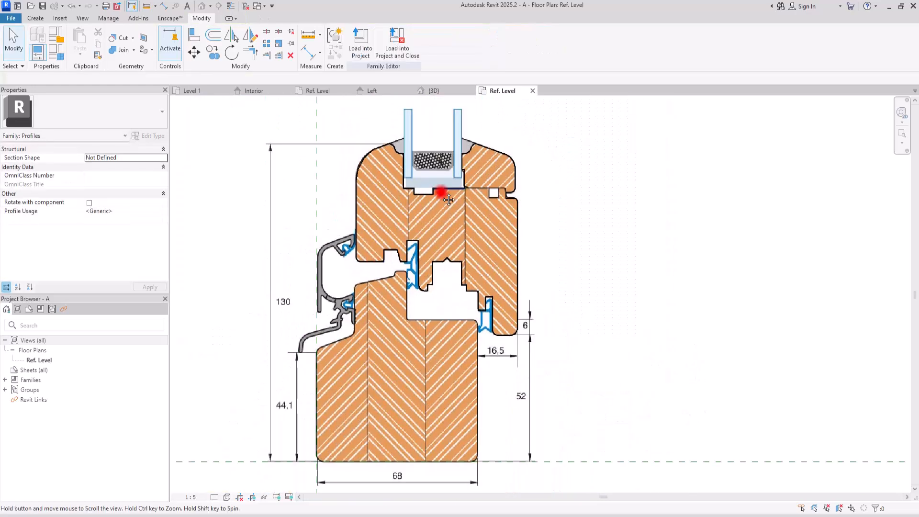
pyautogui.scroll(4, 417, 212)
pyautogui.scroll(-3, 421, 201)
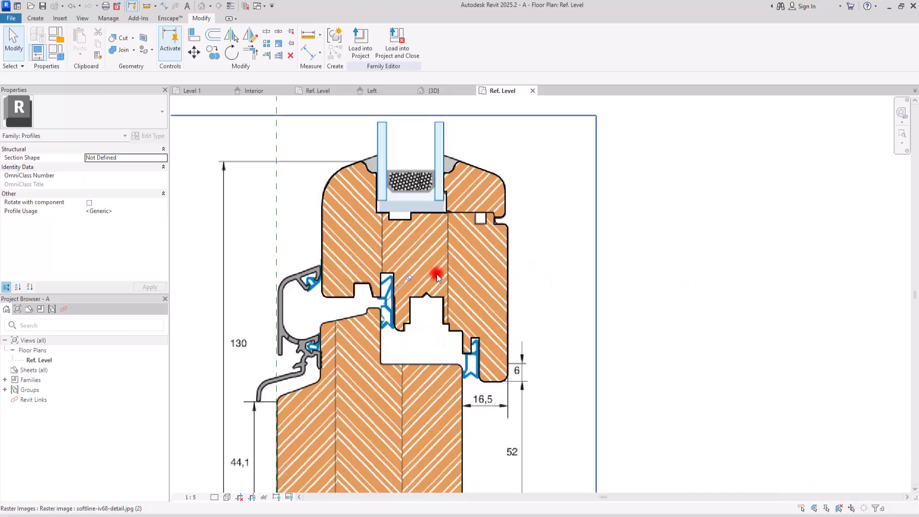
pyautogui.click(436, 274)
pyautogui.click(407, 279)
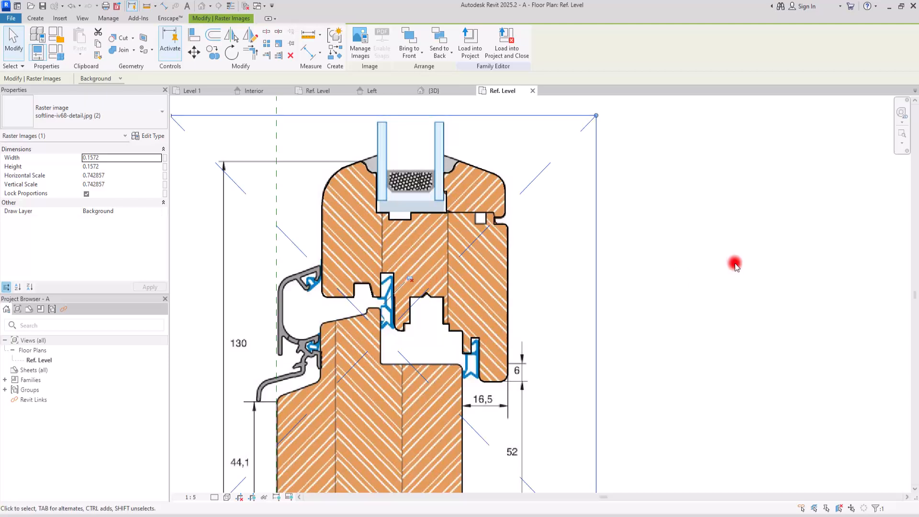
pyautogui.press('Delete')
pyautogui.scroll(-2, 618, 240)
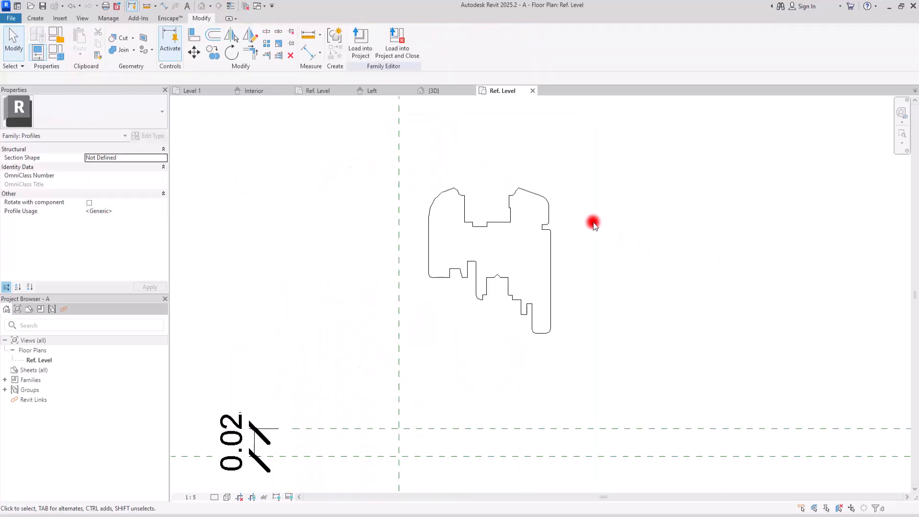
# Save the sash profile family under the new name B and load it into Family1.
pyautogui.click(11, 19)
pyautogui.click(48, 133)
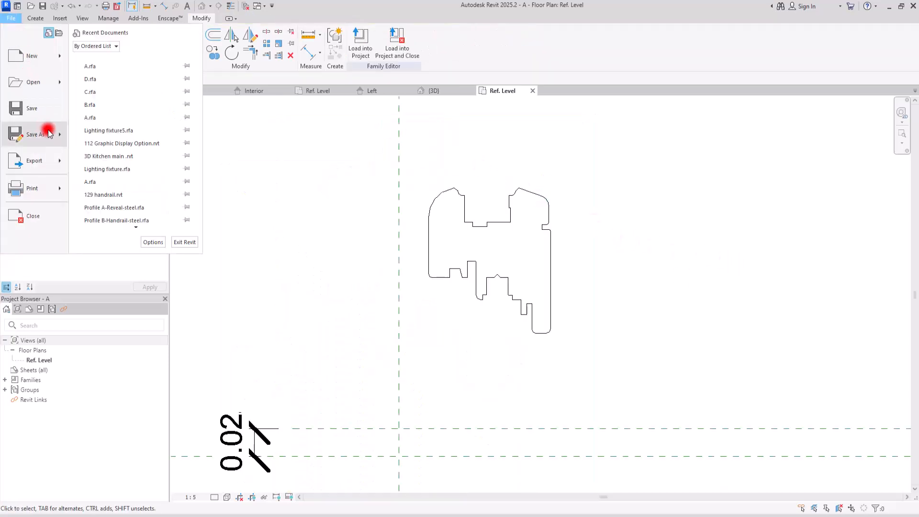
pyautogui.click(109, 139)
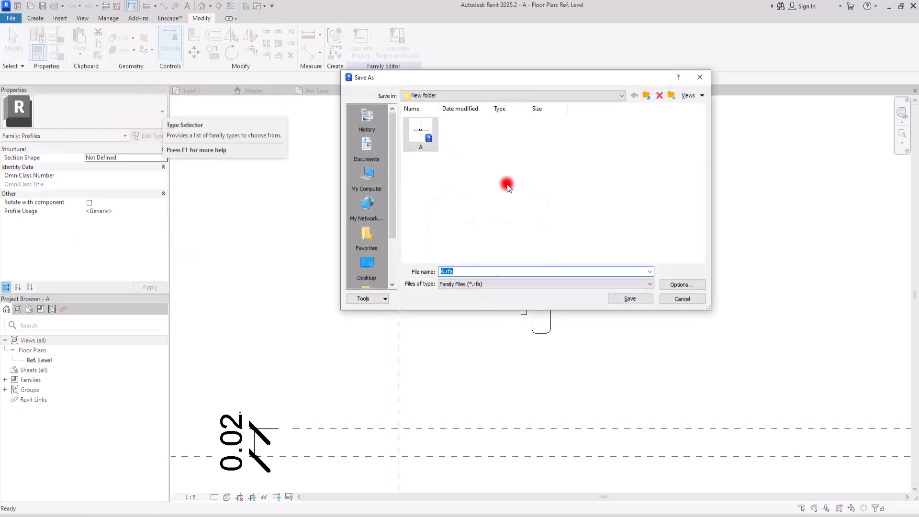
pyautogui.write('B')
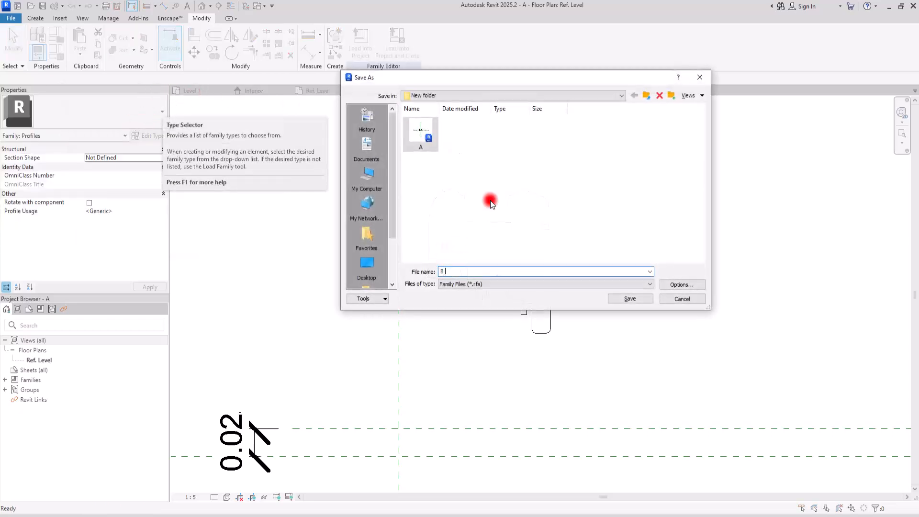
pyautogui.click(632, 300)
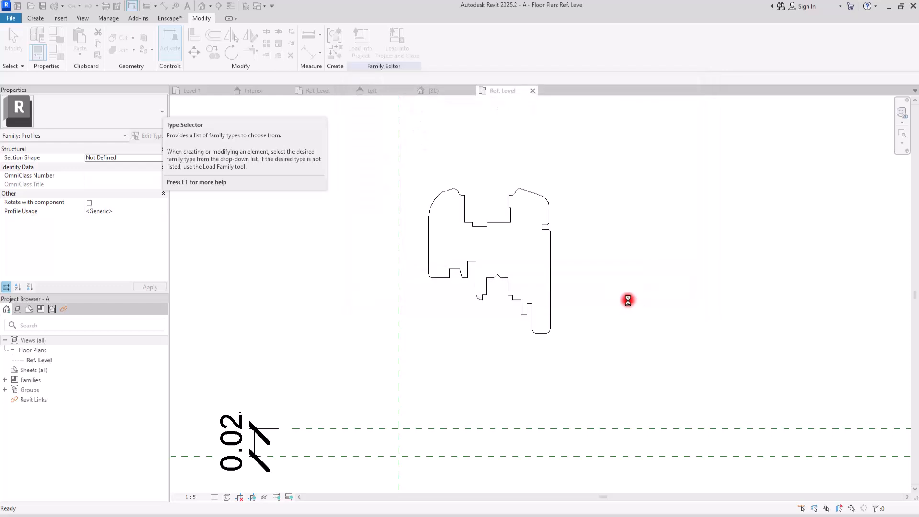
pyautogui.click(367, 38)
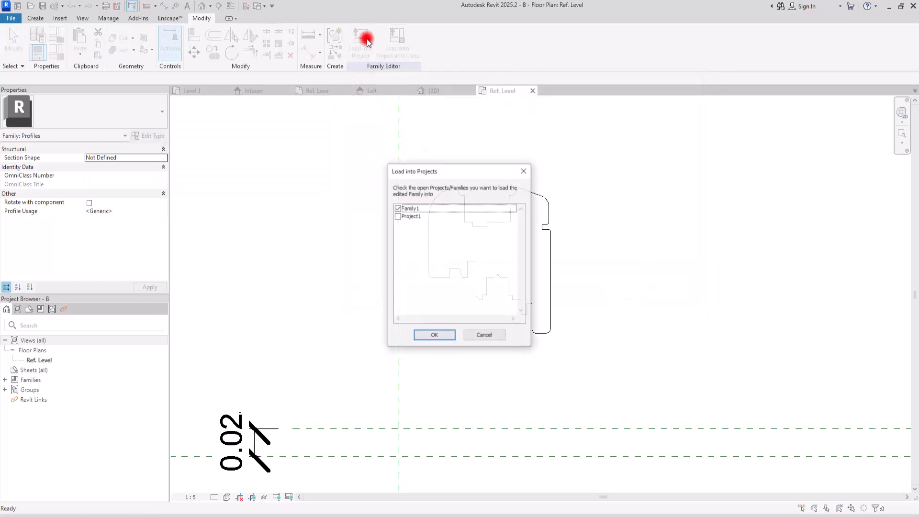
pyautogui.click(433, 336)
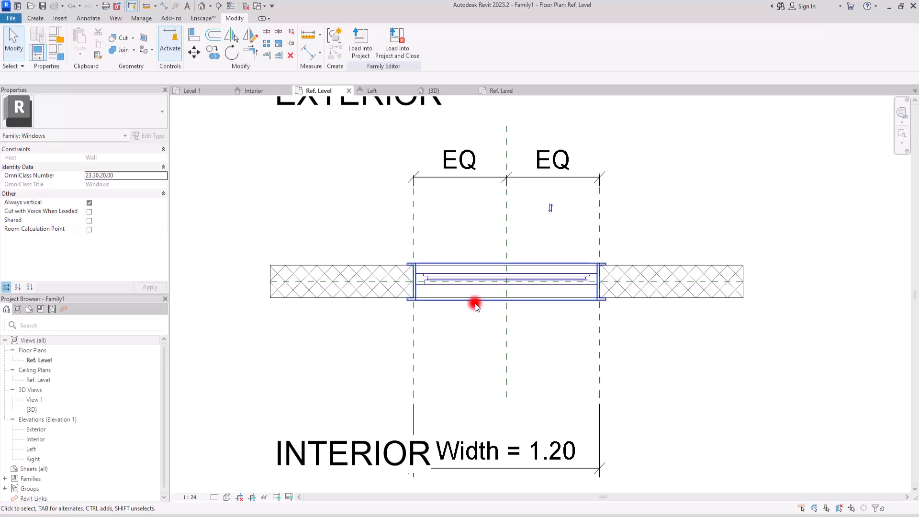
# Start a sweep in the Interior elevation and sketch a rectangular path about 0.82 by 1.20 inside the window opening.
pyautogui.click(255, 90)
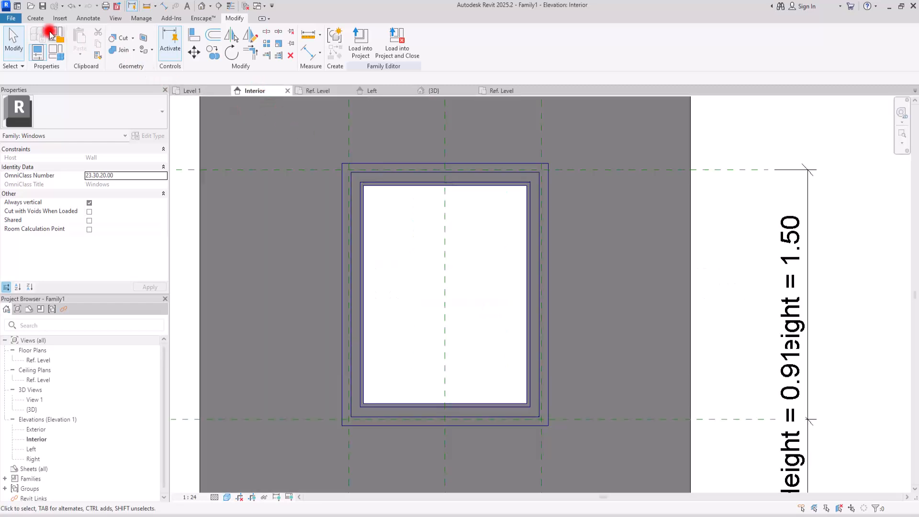
pyautogui.click(34, 18)
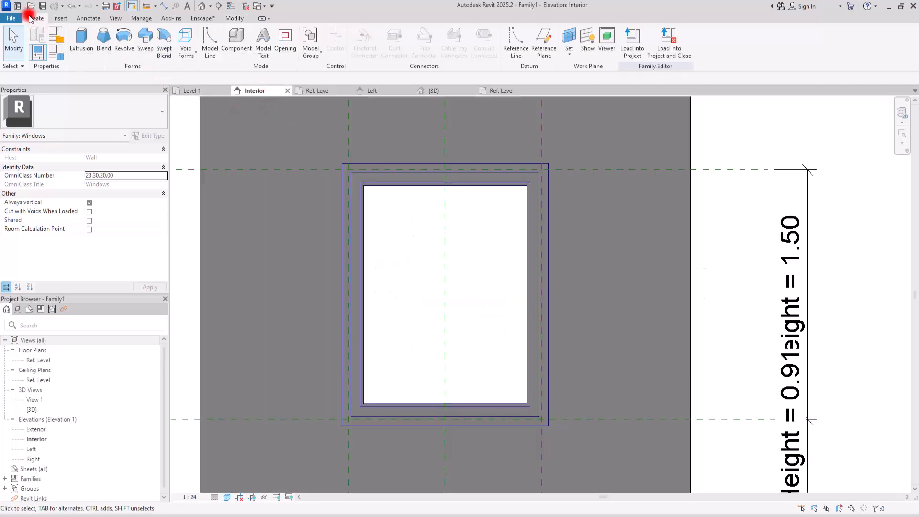
pyautogui.click(147, 39)
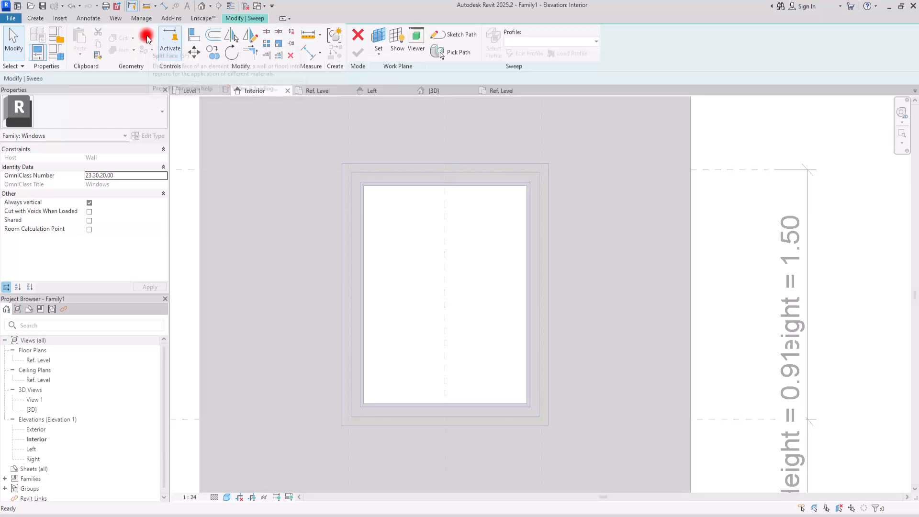
pyautogui.click(463, 36)
pyautogui.click(385, 33)
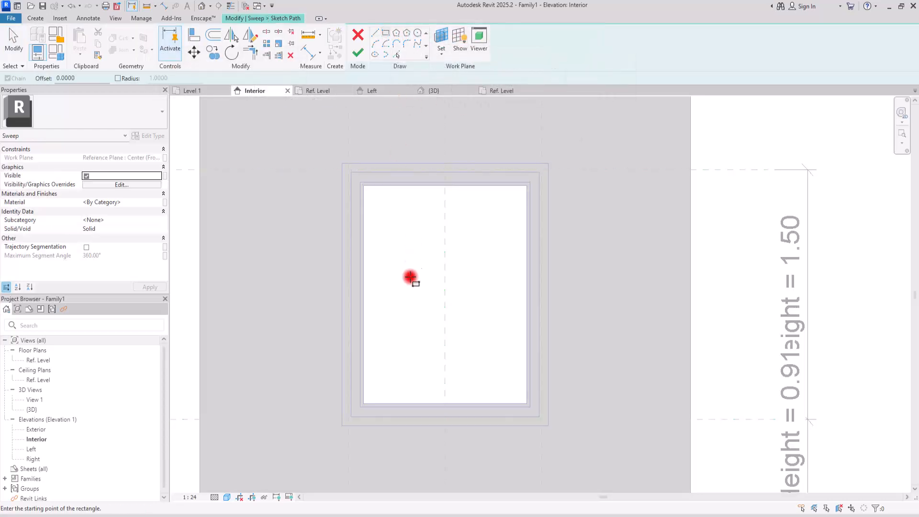
pyautogui.click(374, 397)
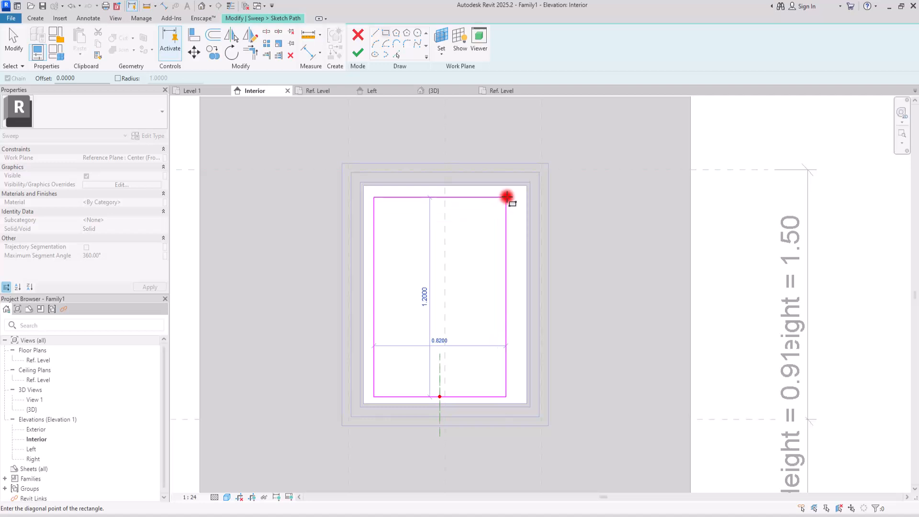
pyautogui.click(506, 197)
# Align and lock the path's four sides to the opening's left, top, right and bottom reference planes, and finish the path.
pyautogui.click(193, 33)
pyautogui.click(353, 151)
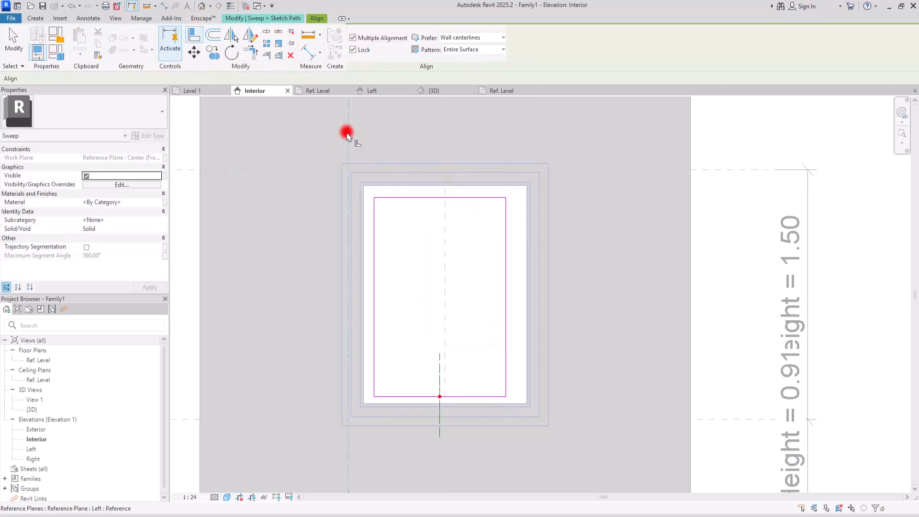
pyautogui.click(375, 219)
pyautogui.click(318, 170)
pyautogui.click(375, 201)
pyautogui.click(541, 133)
pyautogui.click(506, 189)
pyautogui.click(445, 325)
pyautogui.click(427, 366)
pyautogui.click(295, 419)
pyautogui.click(375, 407)
pyautogui.press('Escape')
pyautogui.press('Escape')
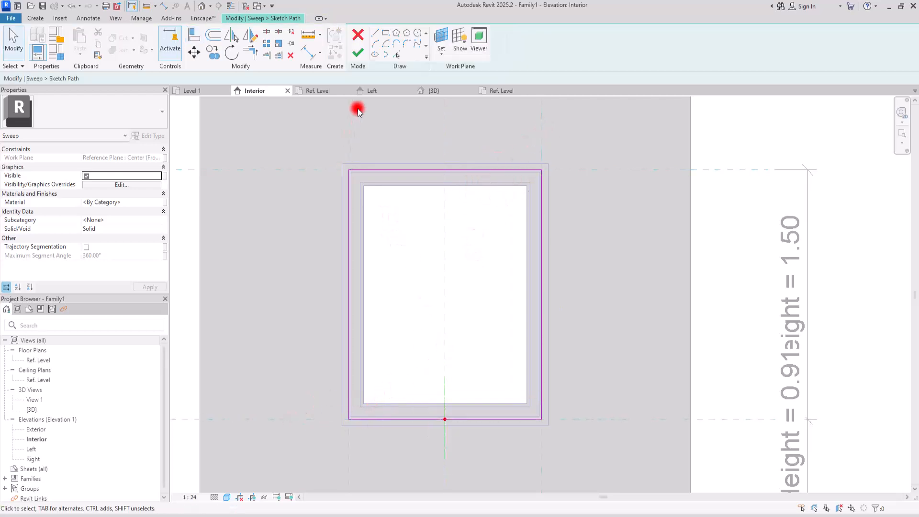
pyautogui.click(361, 52)
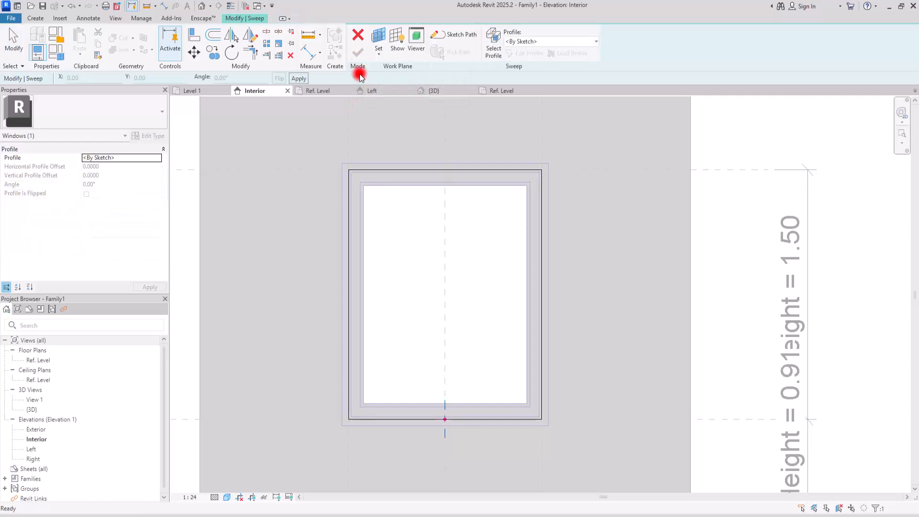
# Assign profile B to the sweep and, in the Left elevation, set its angle to -90° and flip it.
pyautogui.click(541, 41)
pyautogui.click(512, 73)
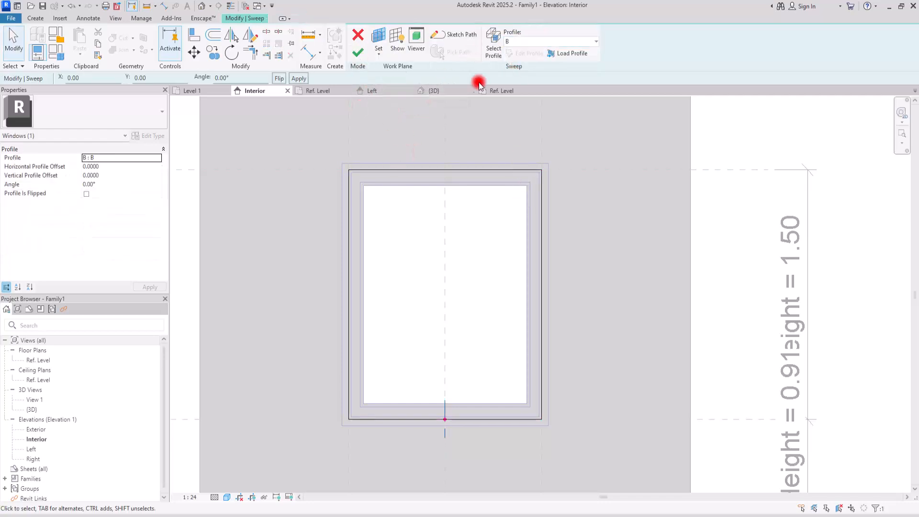
pyautogui.click(368, 92)
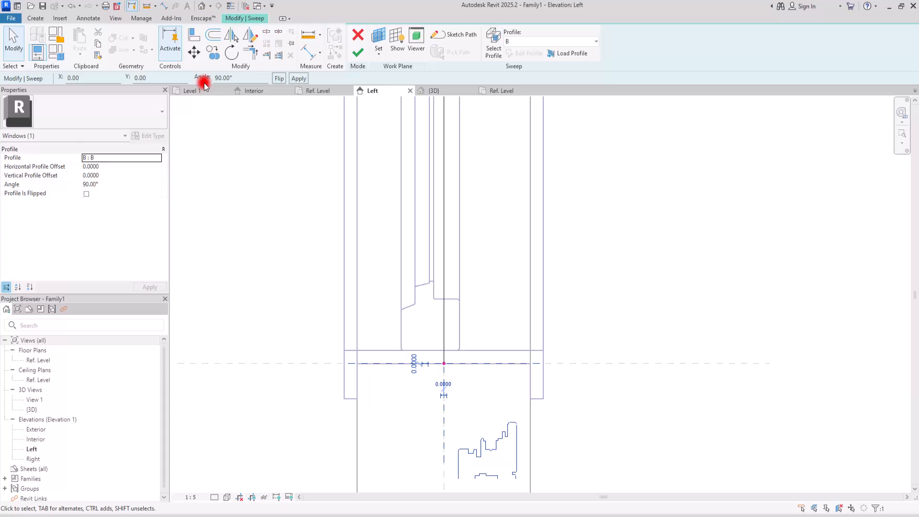
pyautogui.moveTo(237, 76); pyautogui.dragTo(170, 78)
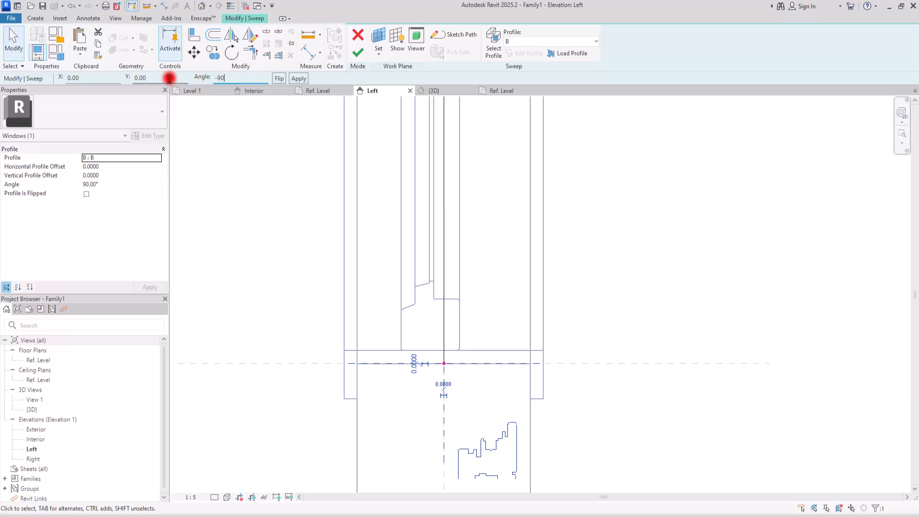
pyautogui.write('-90')
pyautogui.press('Return')
pyautogui.click(280, 79)
pyautogui.scroll(3, 478, 283)
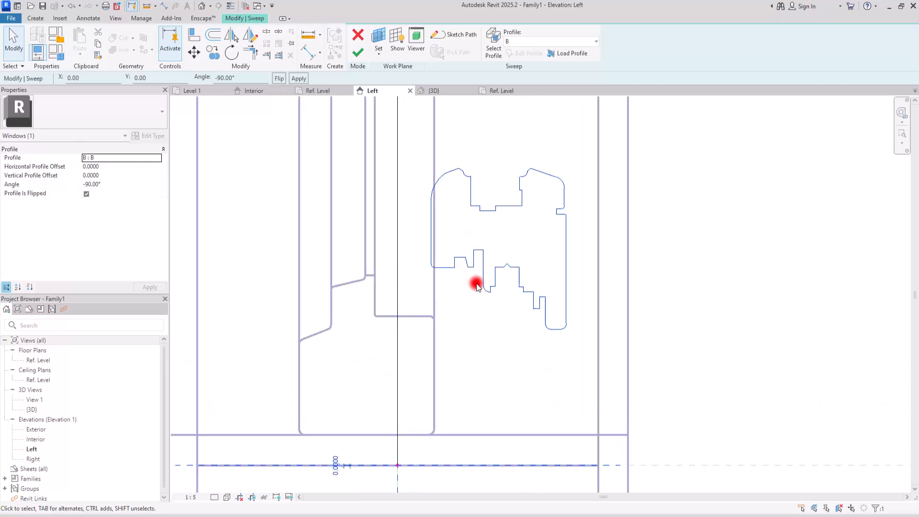
# Check profile B against its family view, and set the sweep profile's Y offset to -0.05 to shift it over the frame.
pyautogui.click(503, 91)
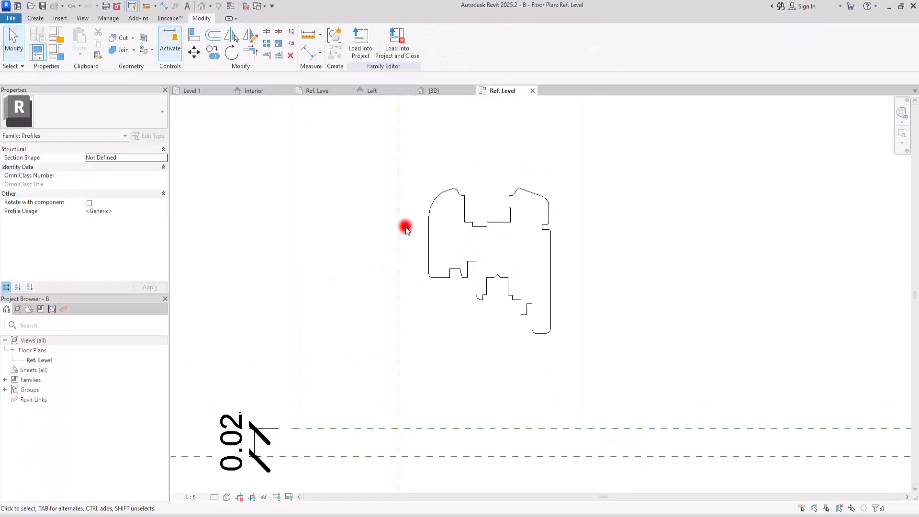
pyautogui.click(374, 89)
pyautogui.scroll(-3, 525, 289)
pyautogui.scroll(2, 495, 288)
pyautogui.click(514, 274)
pyautogui.click(139, 78)
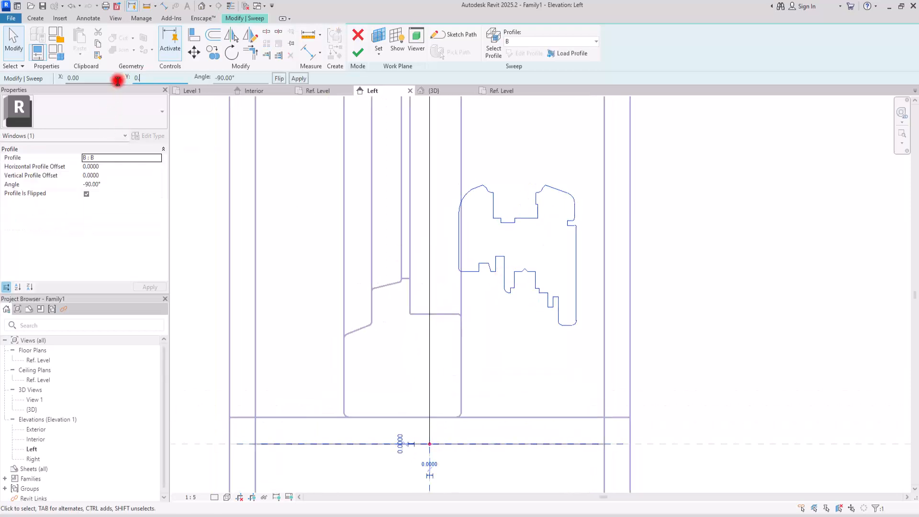
pyautogui.press('Return')
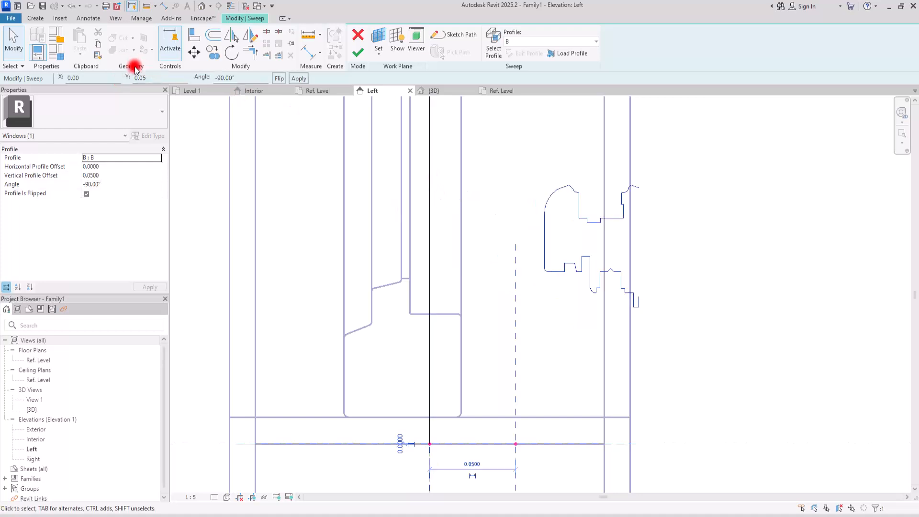
pyautogui.press('Return')
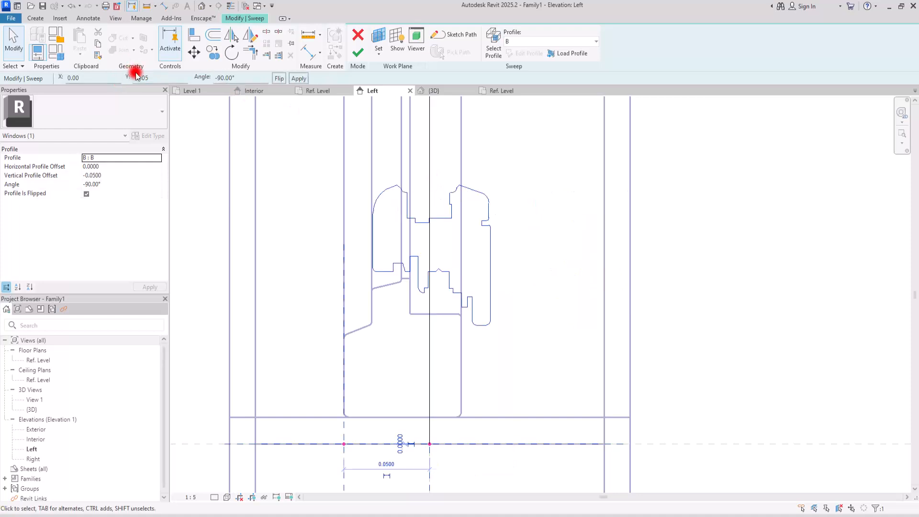
pyautogui.click(534, 262)
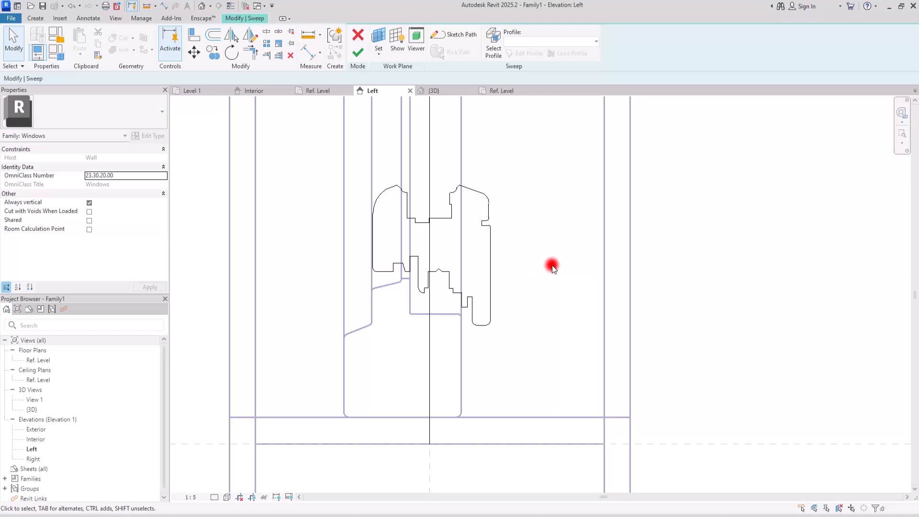
# Finish the sash sweep in the window family and check it in the 3D view.
pyautogui.scroll(-5, 457, 283)
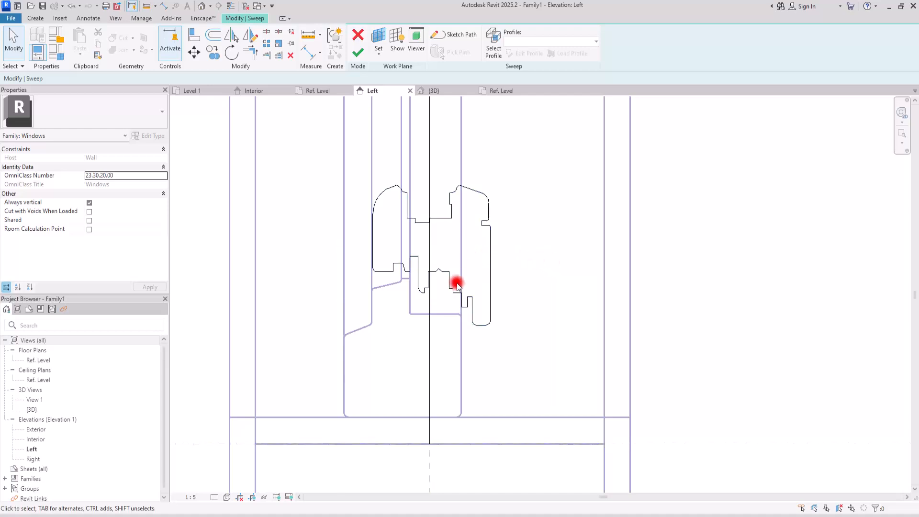
pyautogui.click(447, 91)
pyautogui.scroll(3, 421, 338)
pyautogui.scroll(3, 487, 338)
pyautogui.keyDown('shift'); pyautogui.moveTo(487, 338); pyautogui.dragTo(451, 350, button='middle'); pyautogui.keyUp('shift')
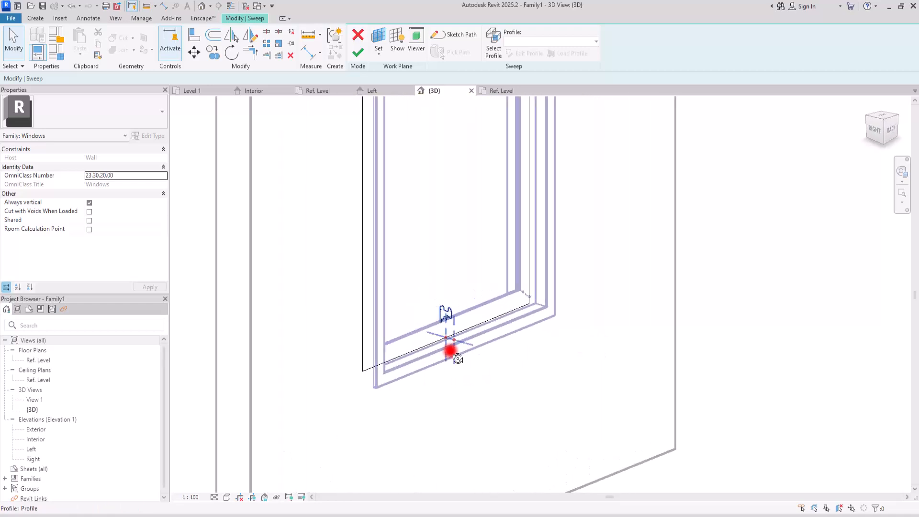
pyautogui.click(357, 52)
pyautogui.click(495, 245)
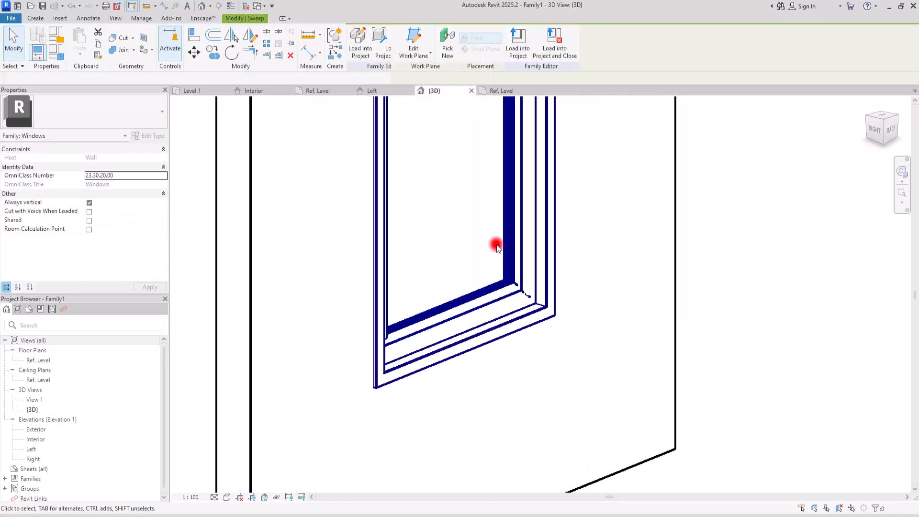
pyautogui.scroll(-5, 418, 322)
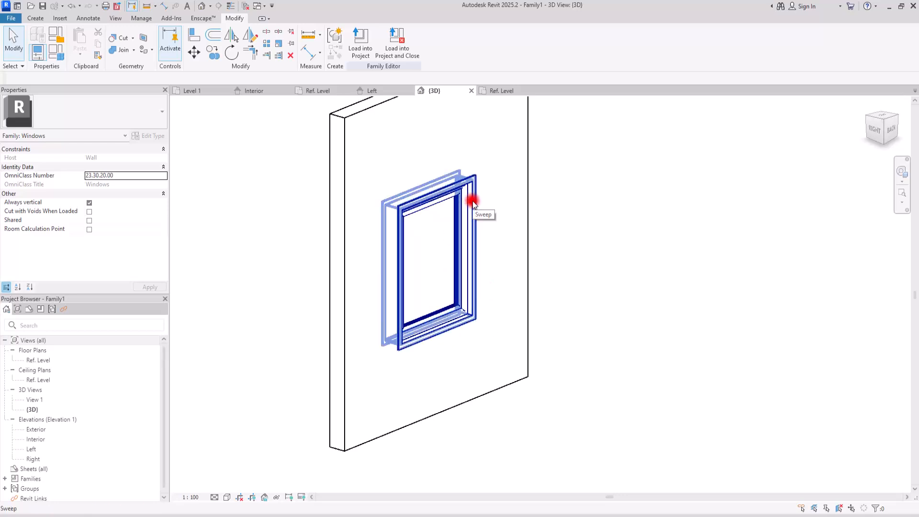
# In the profile family's Ref. Level plan, pin the softline-iv68-detail.jpg image and disable selection of pinned elements.
pyautogui.click(497, 91)
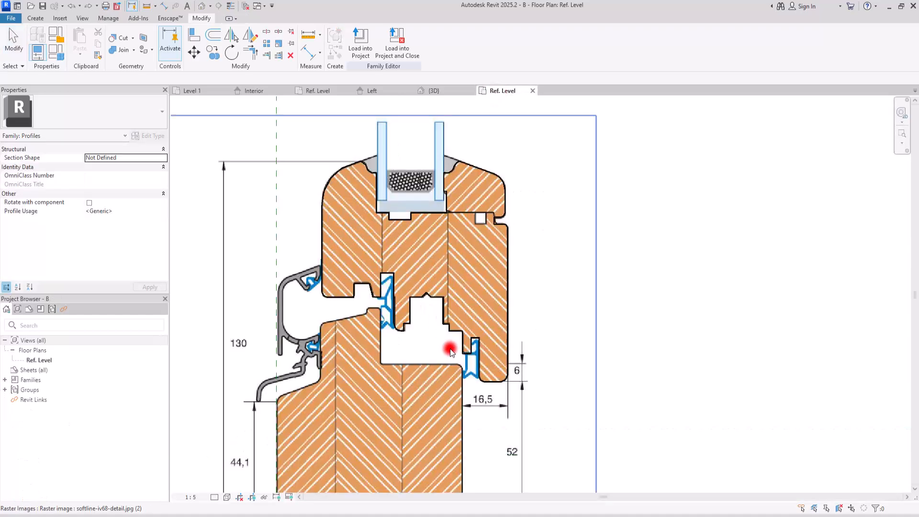
pyautogui.click(502, 258)
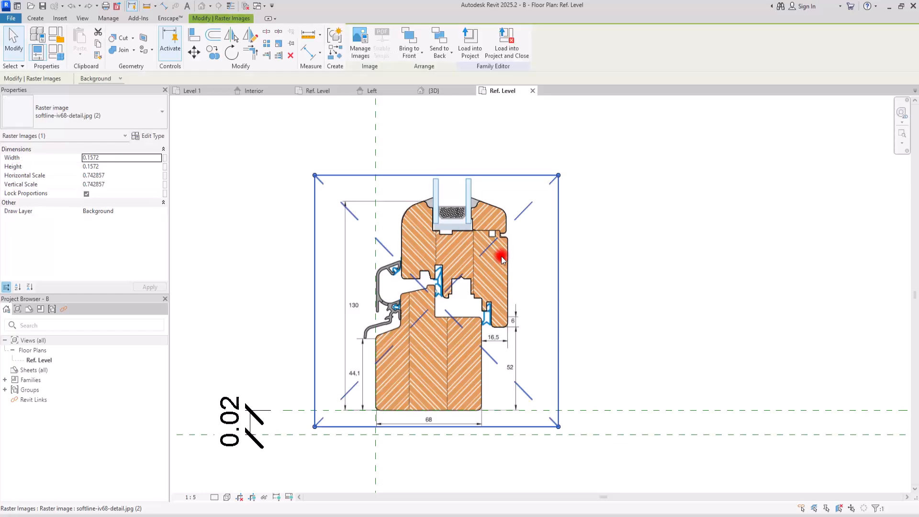
pyautogui.click(293, 45)
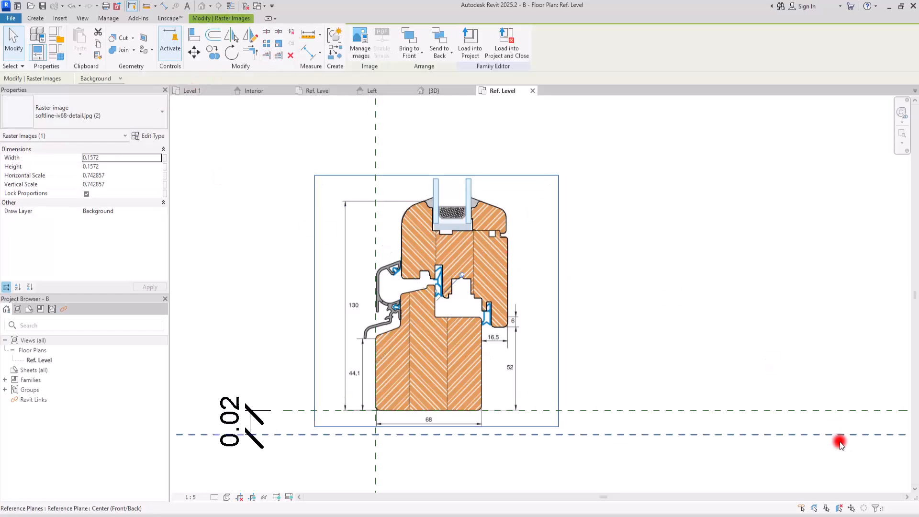
pyautogui.click(833, 509)
# Delete the sloped sash outline lines beside both glazing seals and the vertical line below the right seal.
pyautogui.scroll(2, 434, 166)
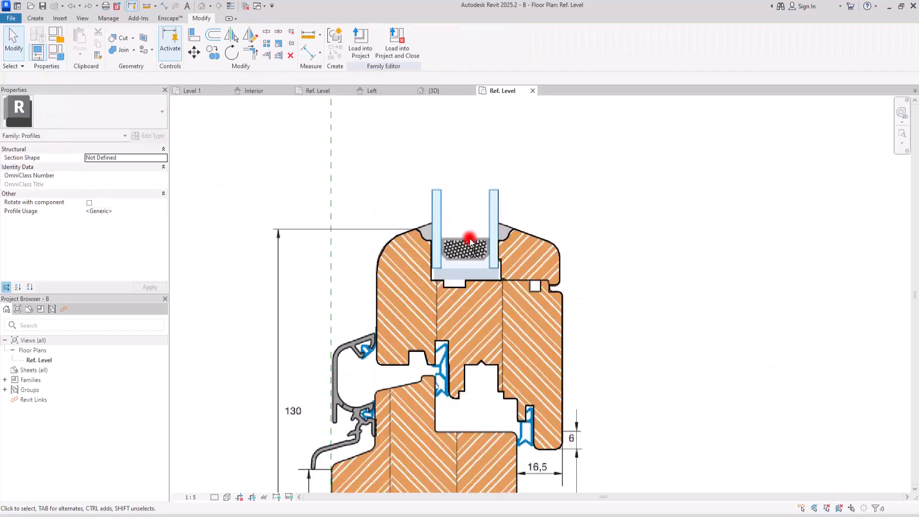
pyautogui.scroll(-3, 471, 241)
pyautogui.scroll(4, 472, 259)
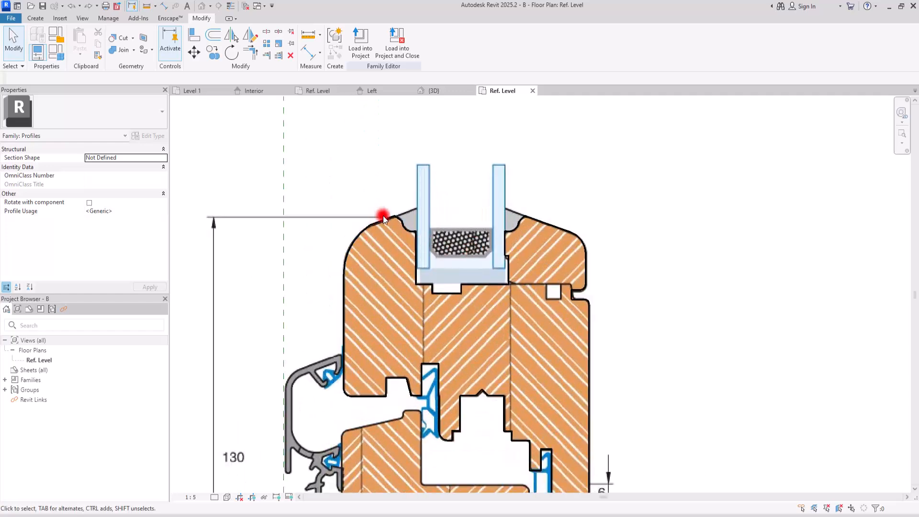
pyautogui.press('Tab')
pyautogui.click(384, 220)
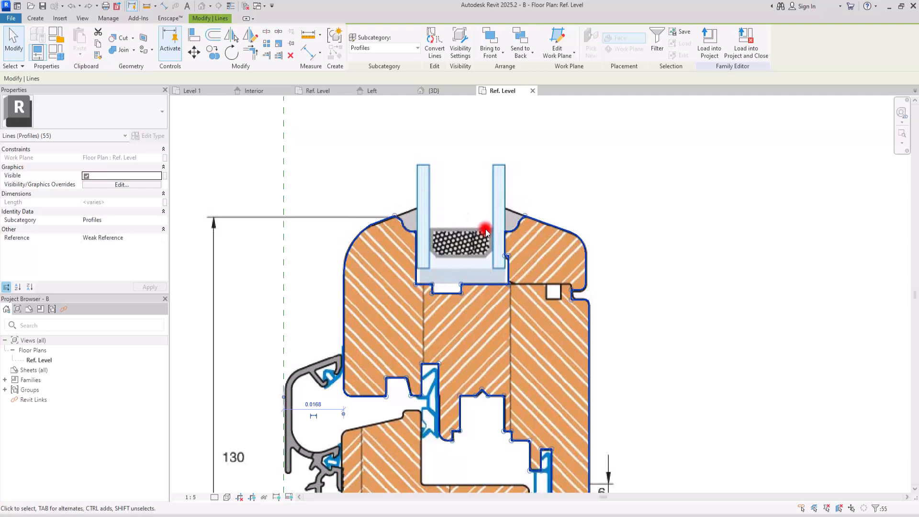
pyautogui.scroll(4, 485, 232)
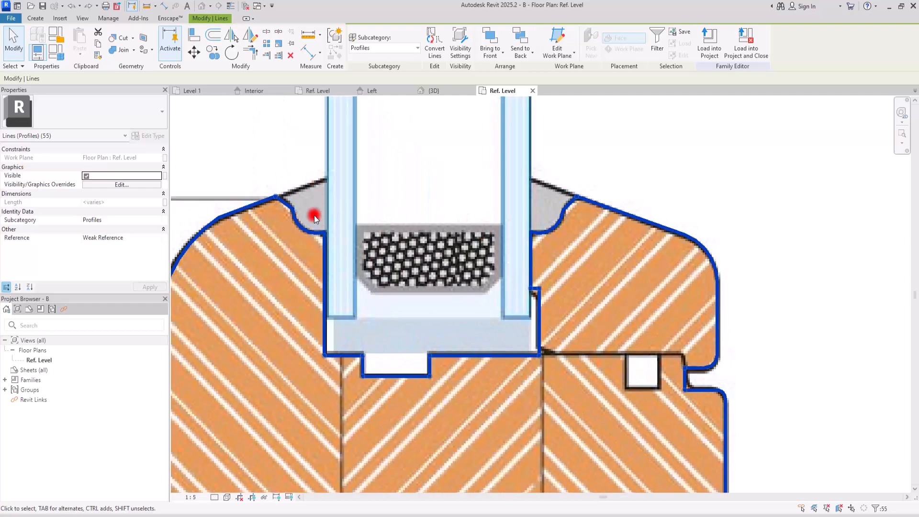
pyautogui.click(246, 209)
pyautogui.press('Delete')
pyautogui.click(609, 209)
pyautogui.press('Delete')
pyautogui.click(532, 260)
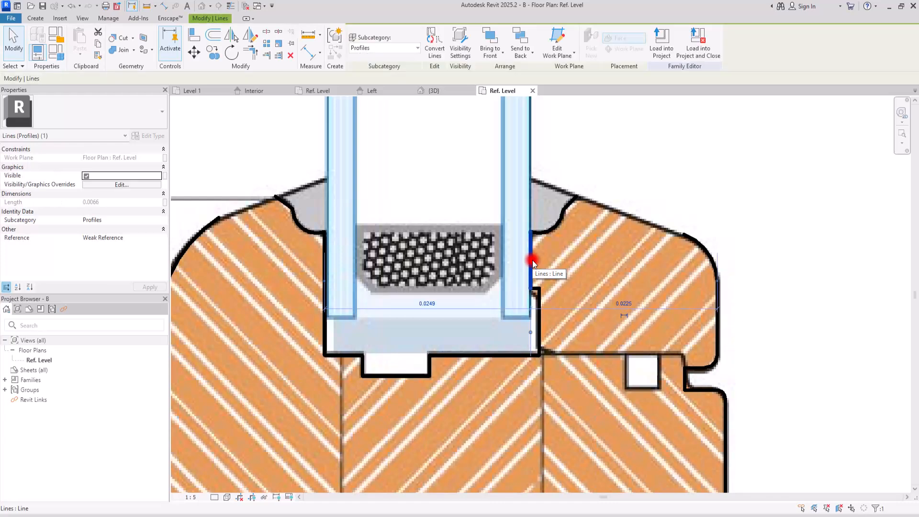
pyautogui.press('Delete')
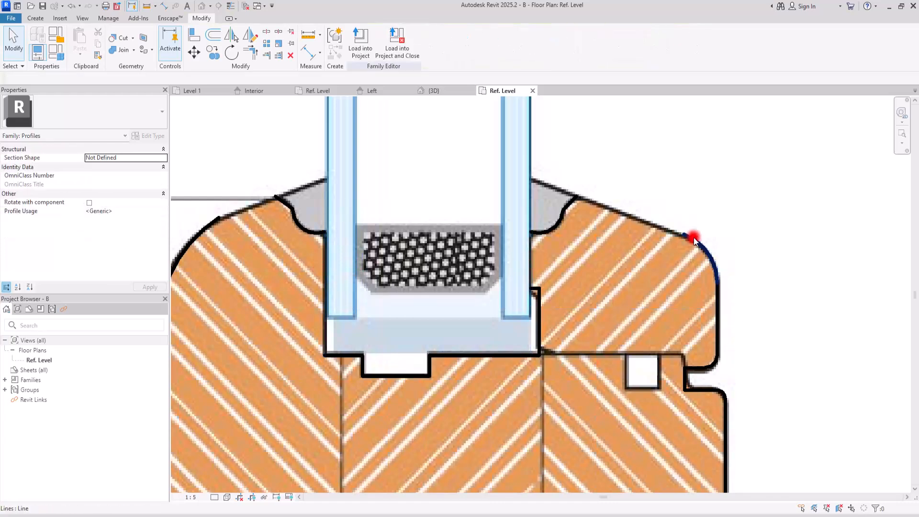
# Delete the rest of the sash outline and the glazing rebate lines, keeping only the curved edges of both seals.
pyautogui.press('Tab')
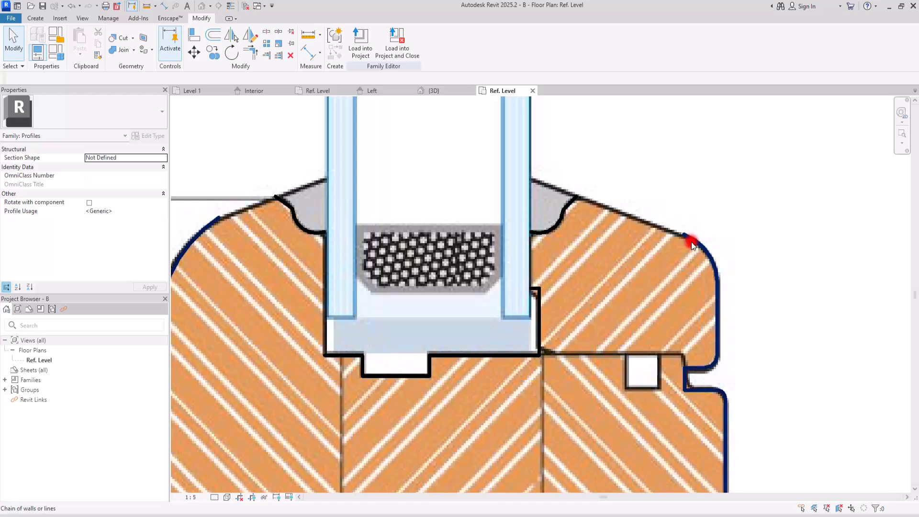
pyautogui.click(693, 243)
pyautogui.press('Escape')
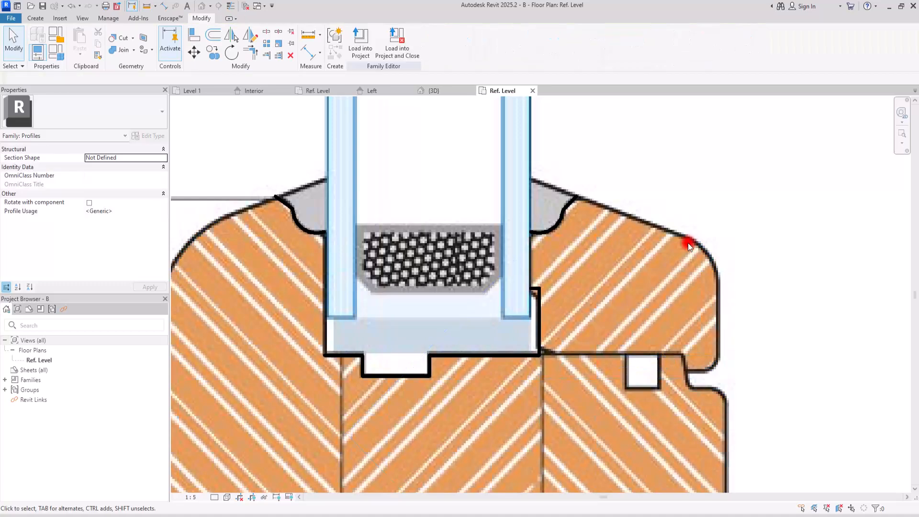
pyautogui.moveTo(286, 403); pyautogui.dragTo(280, 427)
pyautogui.press('Delete')
pyautogui.moveTo(607, 272); pyautogui.dragTo(267, 405)
pyautogui.press('Delete')
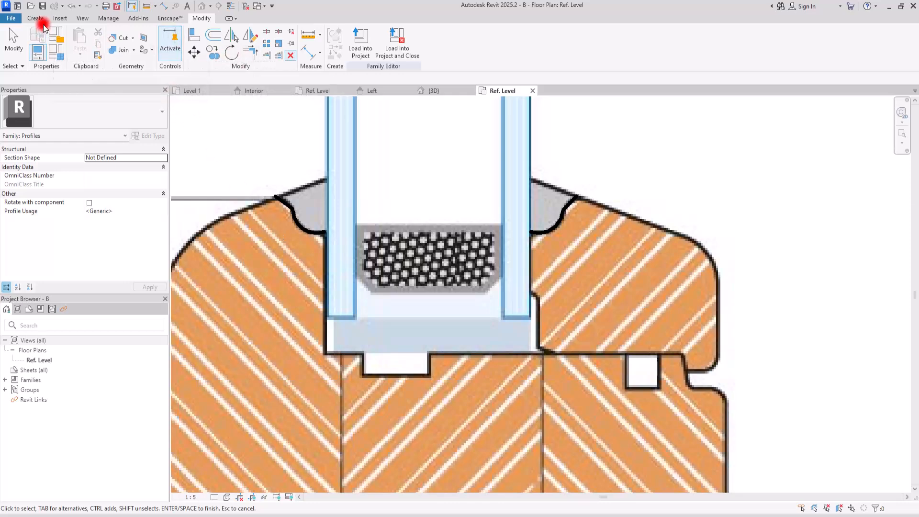
# Close the left glazing seal profile with a sloped line along its upper edge and a line down the glass face.
pyautogui.click(36, 18)
pyautogui.click(72, 36)
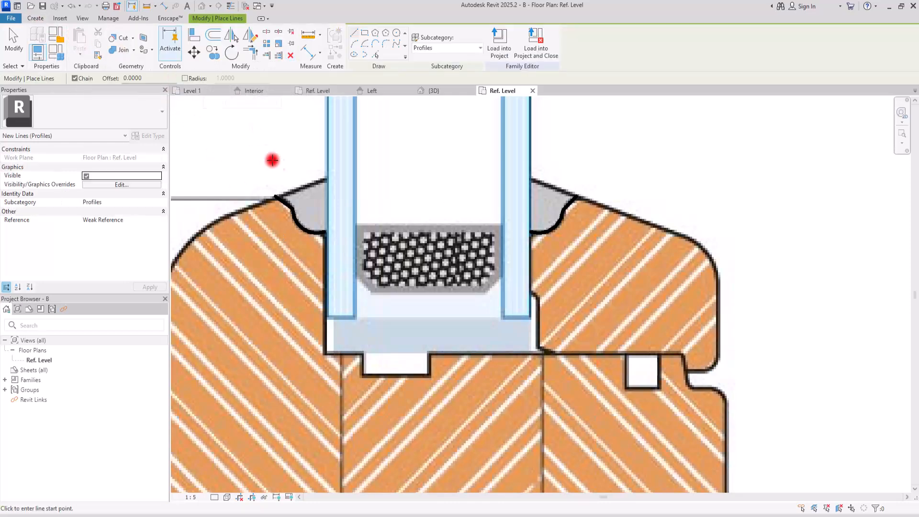
pyautogui.scroll(2, 297, 183)
pyautogui.click(259, 206)
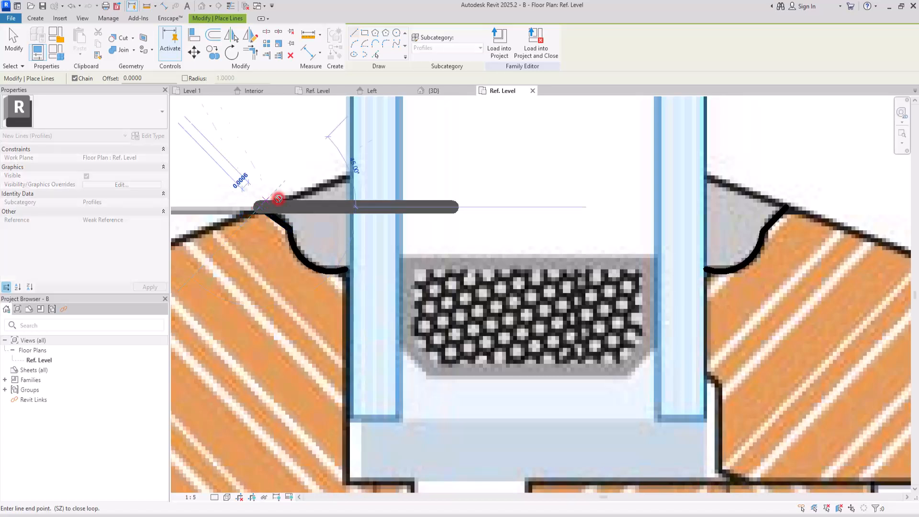
pyautogui.click(349, 173)
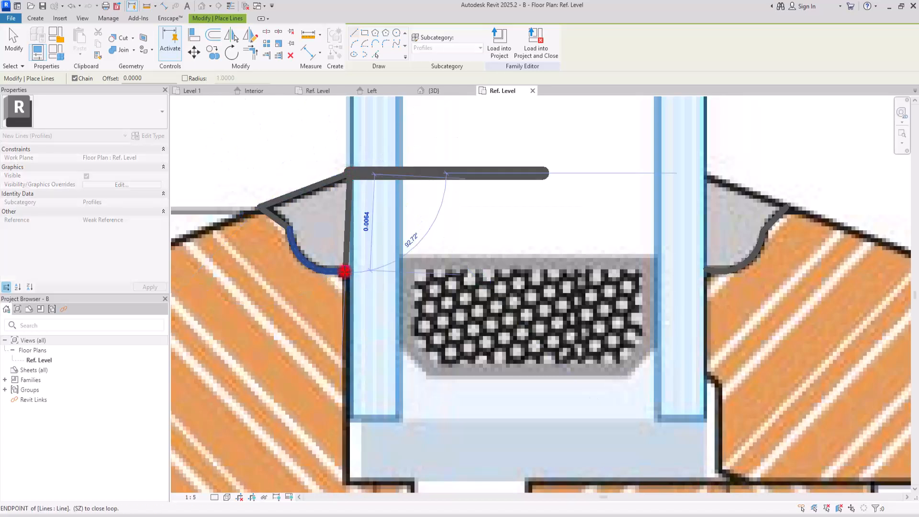
pyautogui.click(347, 266)
pyautogui.press('Escape')
# Close the right glazing seal profile with a vertical line along the glass and a sloped line to its outer tip.
pyautogui.click(705, 269)
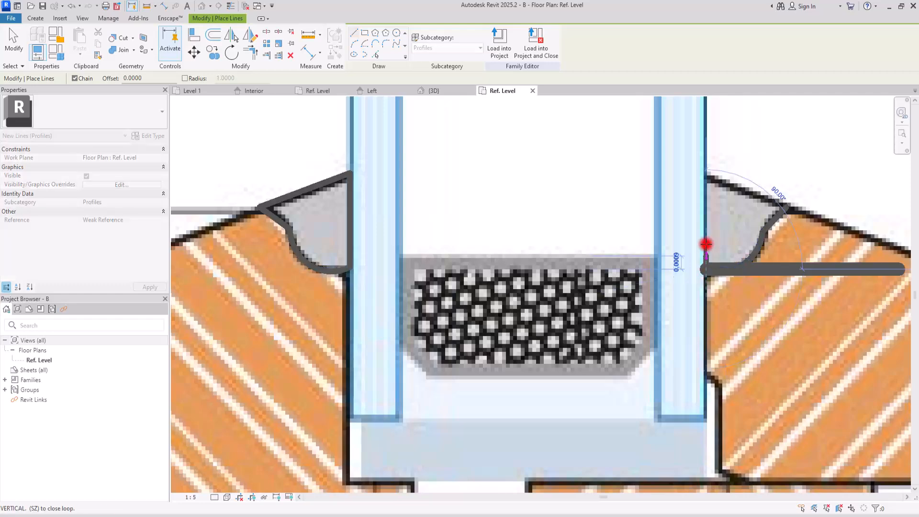
pyautogui.click(707, 174)
pyautogui.click(788, 207)
pyautogui.scroll(-2, 311, 159)
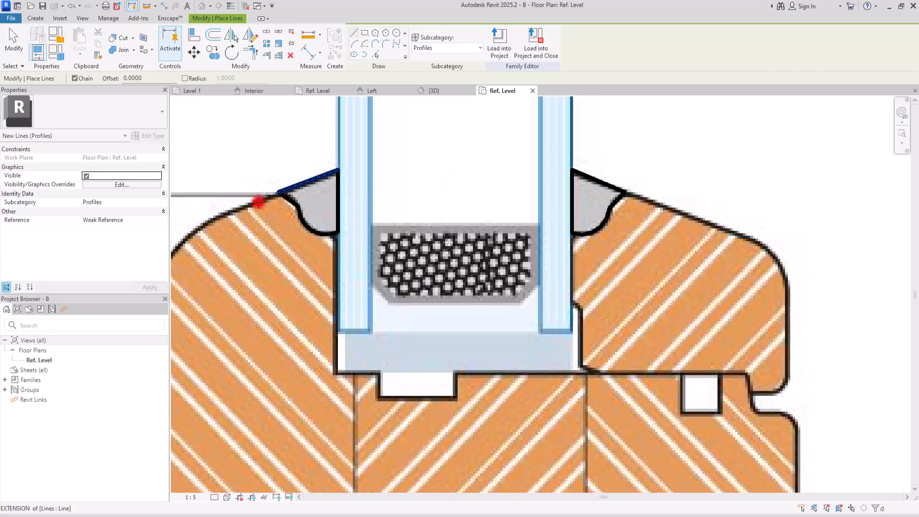
# Draw a rectangle about 0.0238 wide over the setting block beneath the two glass panes.
pyautogui.scroll(1, 402, 215)
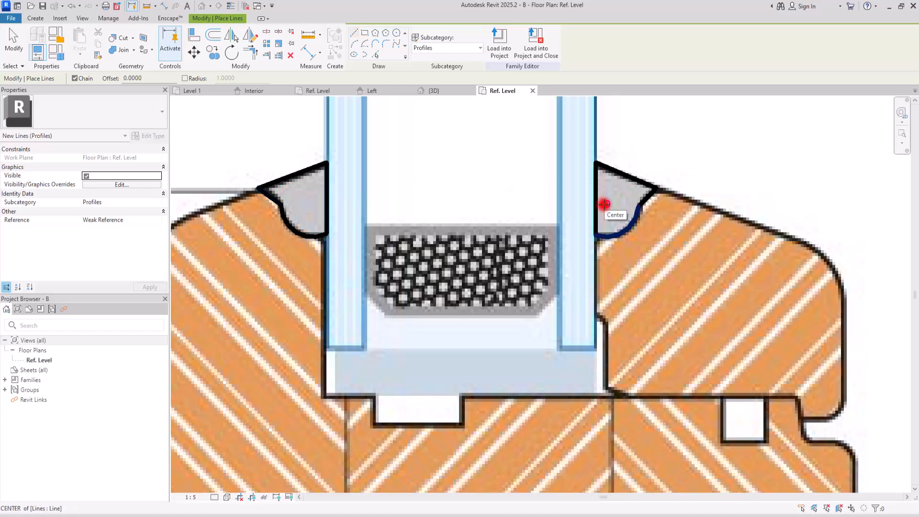
pyautogui.click(371, 33)
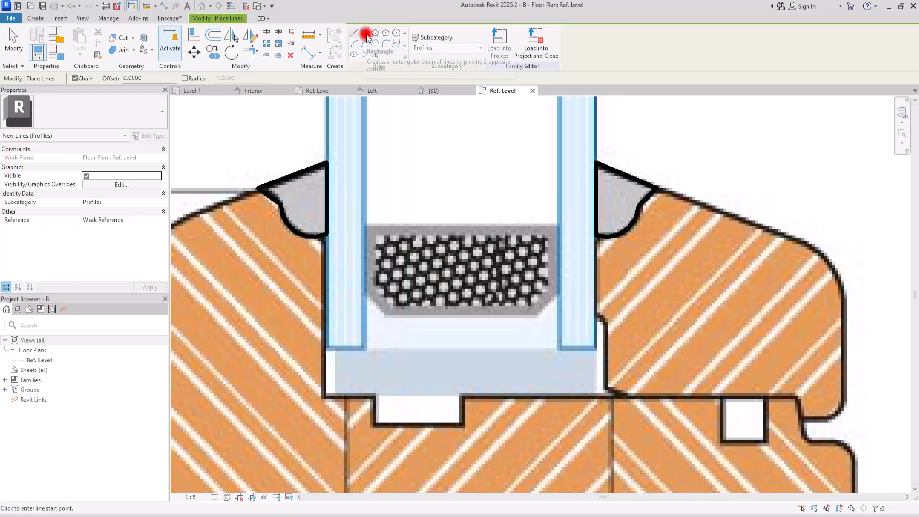
pyautogui.click(335, 346)
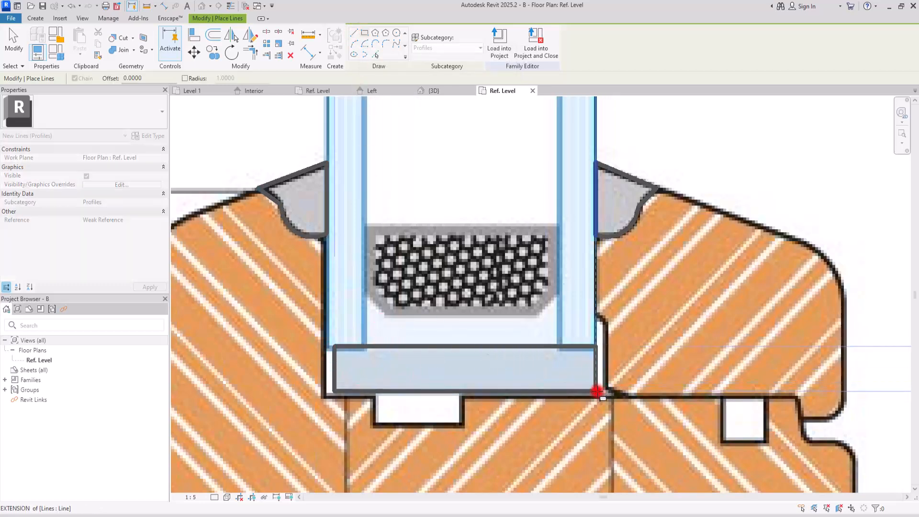
pyautogui.click(598, 392)
# Trace the spacer bar between the glass panes with a closed line chain, including its two chamfered lower corners.
pyautogui.click(354, 33)
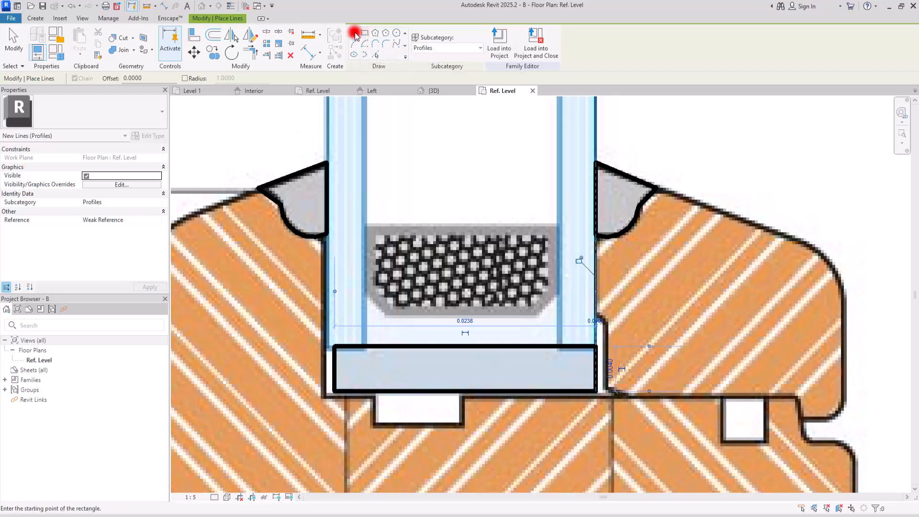
pyautogui.click(369, 228)
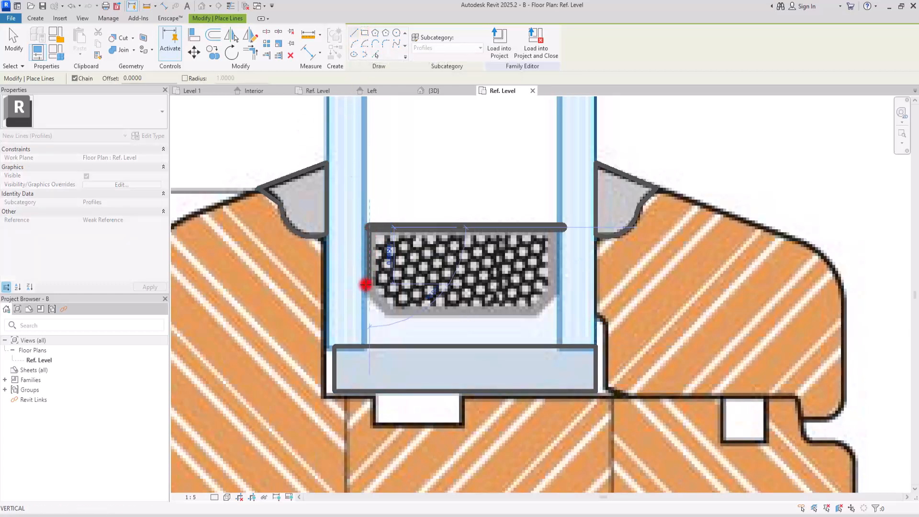
pyautogui.click(369, 290)
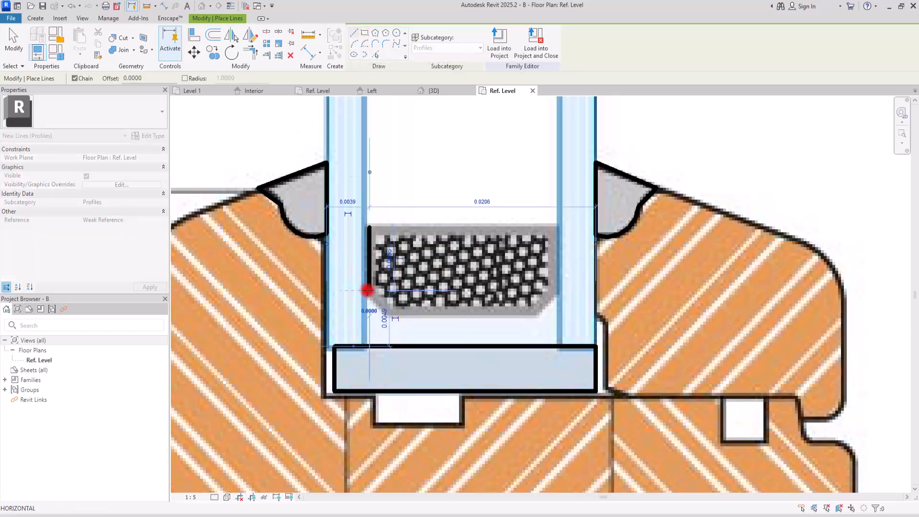
pyautogui.click(387, 311)
pyautogui.click(534, 312)
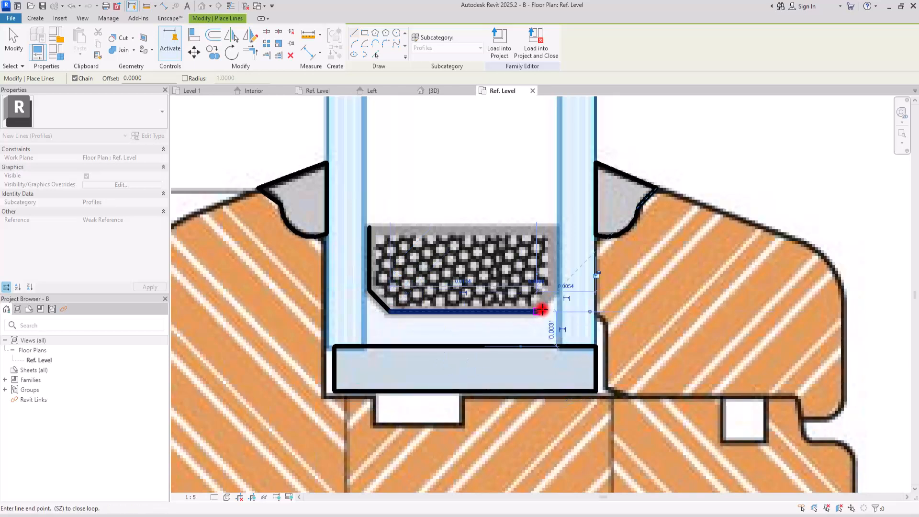
pyautogui.click(555, 292)
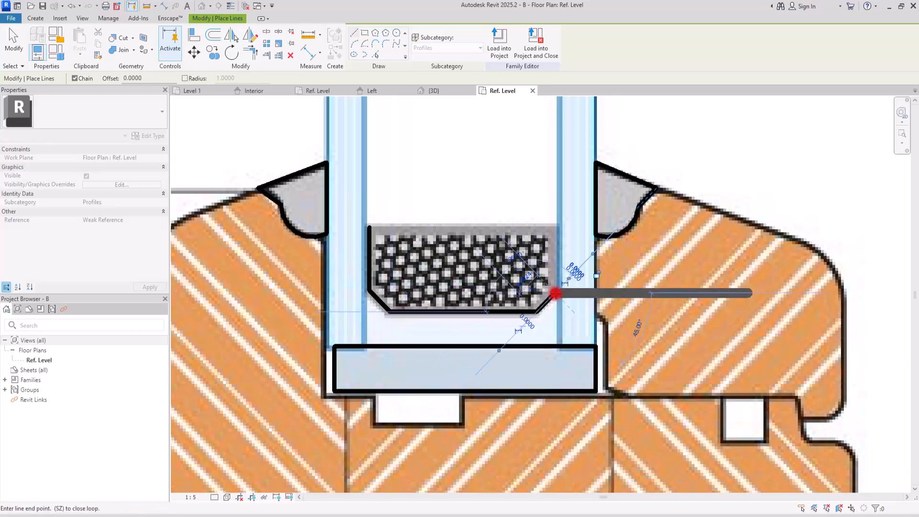
pyautogui.click(555, 227)
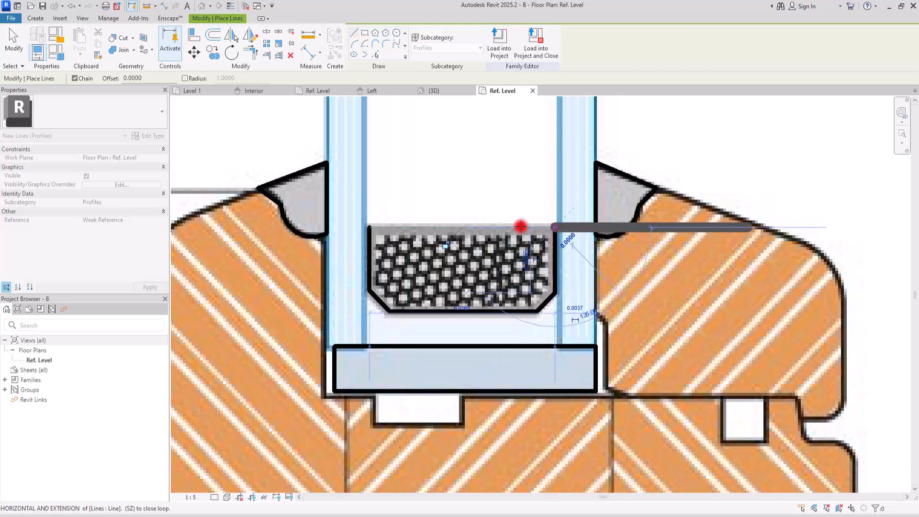
pyautogui.click(372, 229)
pyautogui.press('Escape')
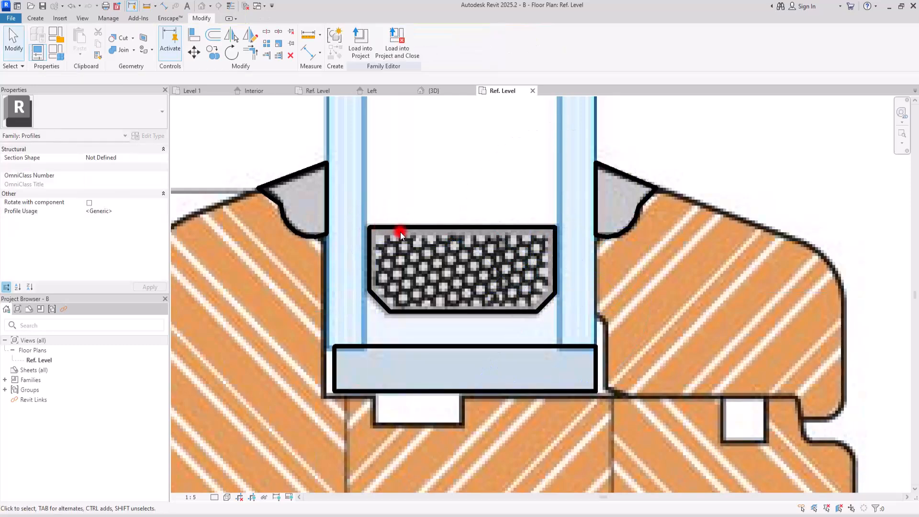
# Allow selection of pinned elements again and delete the softline-iv68-detail.jpg reference image.
pyautogui.scroll(-5, 404, 238)
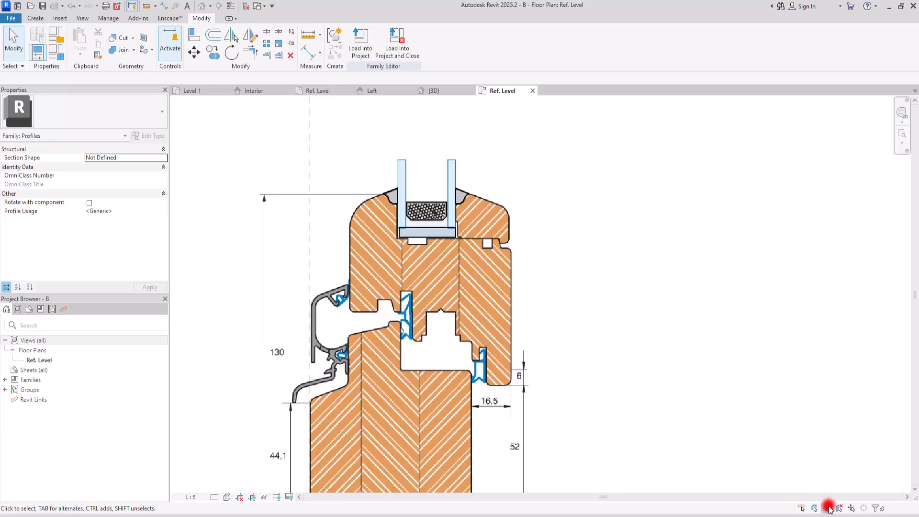
pyautogui.click(497, 287)
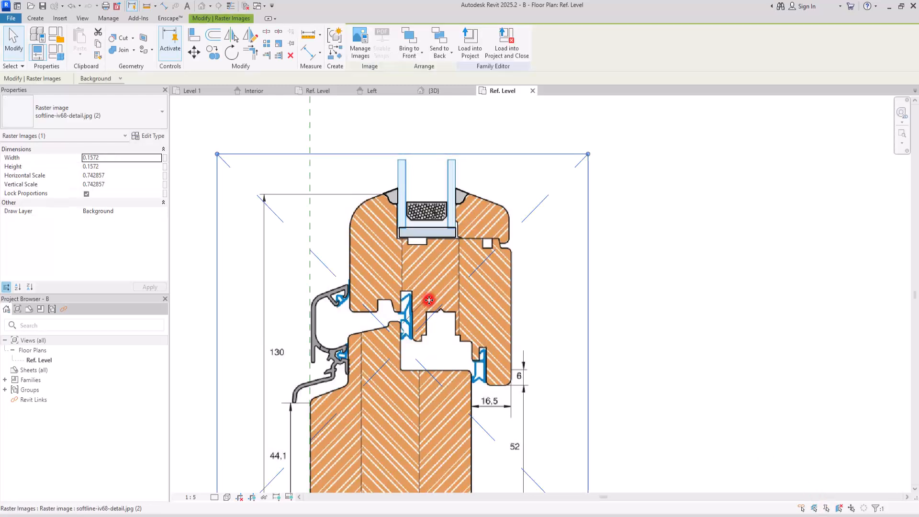
pyautogui.press('Delete')
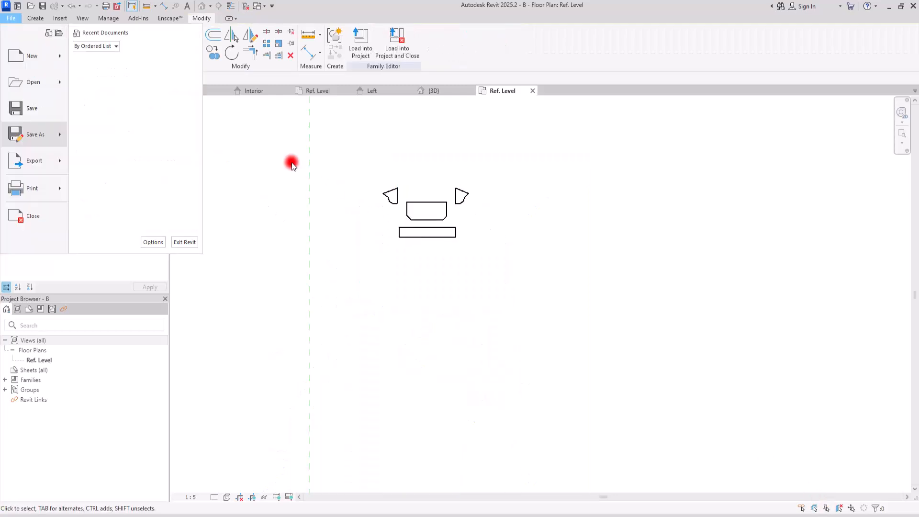
# Save the glazing-parts profile family as C and load it into Family1.
pyautogui.click(13, 22)
pyautogui.click(60, 132)
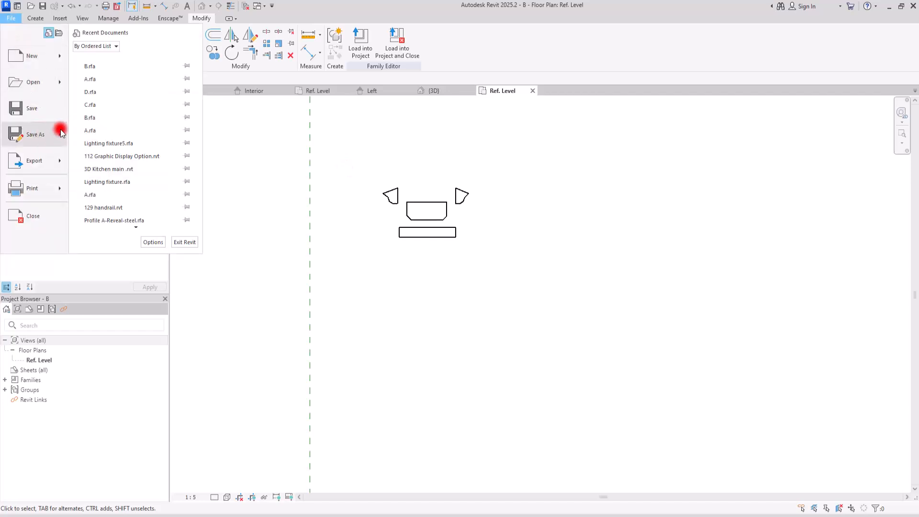
pyautogui.click(121, 127)
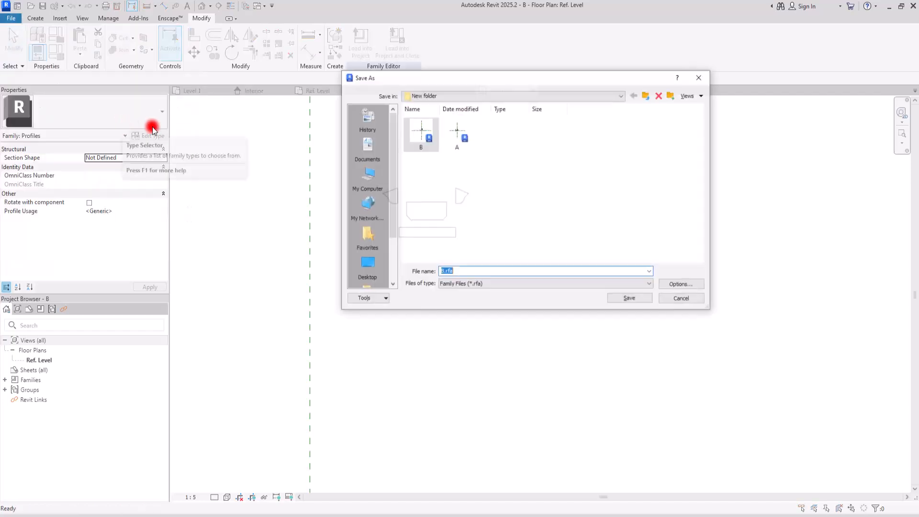
pyautogui.write('C')
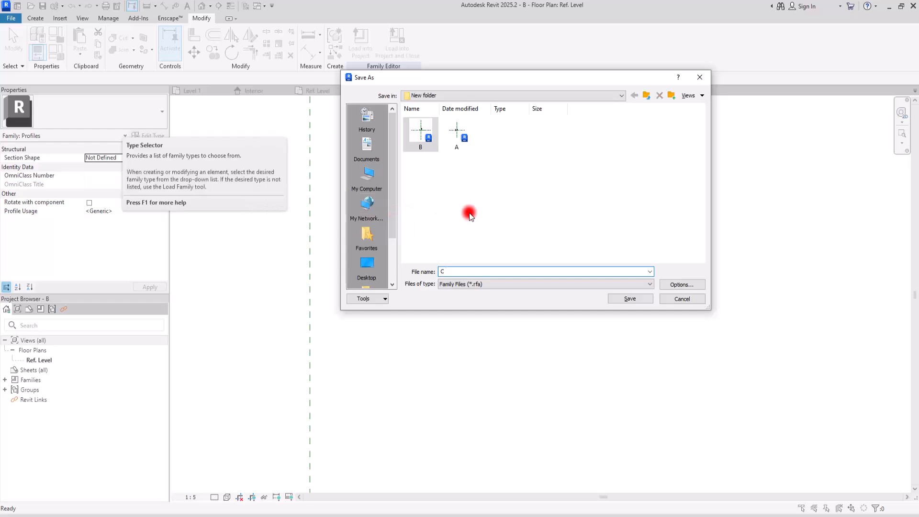
pyautogui.click(630, 299)
pyautogui.click(360, 40)
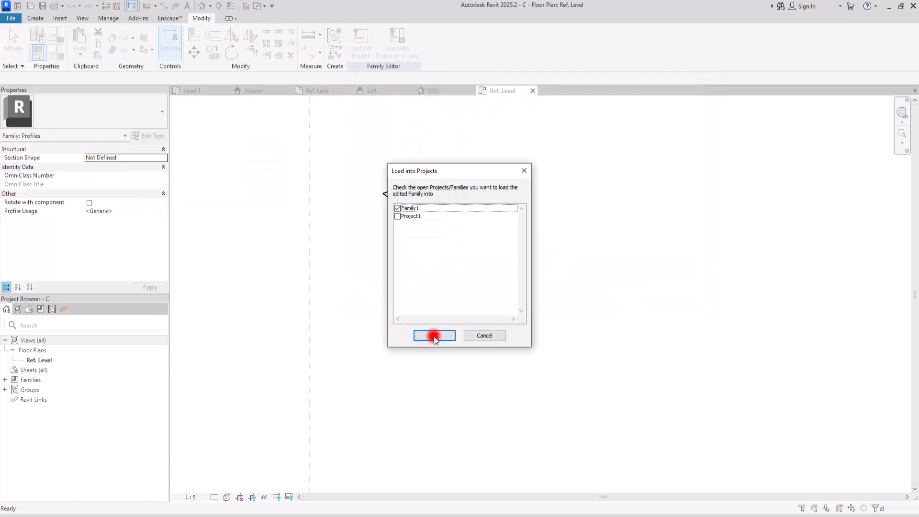
pyautogui.click(433, 337)
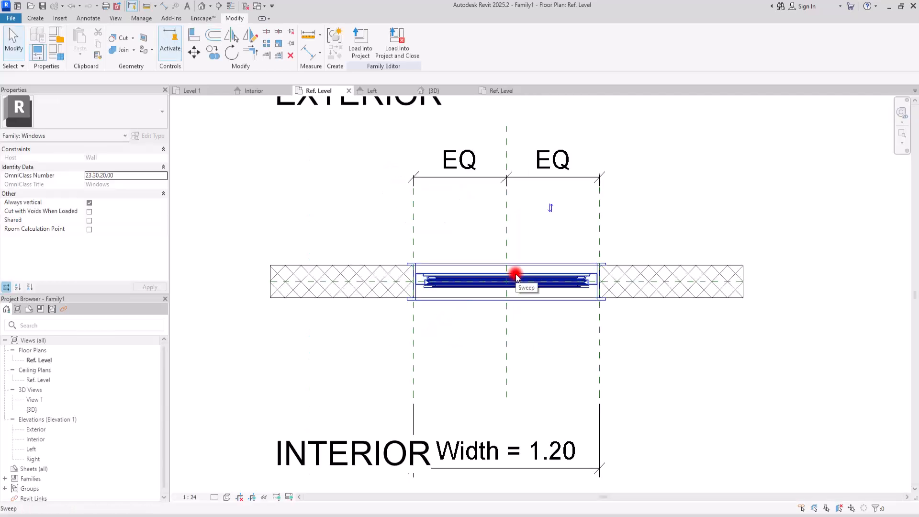
# Start a sweep in the Interior elevation and sketch a rectangular path inside the window opening.
pyautogui.click(250, 92)
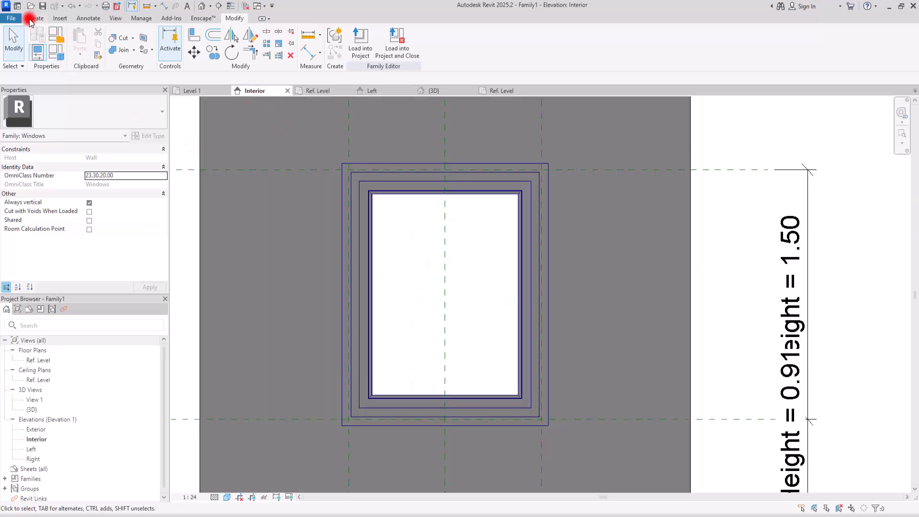
pyautogui.click(30, 19)
pyautogui.click(145, 38)
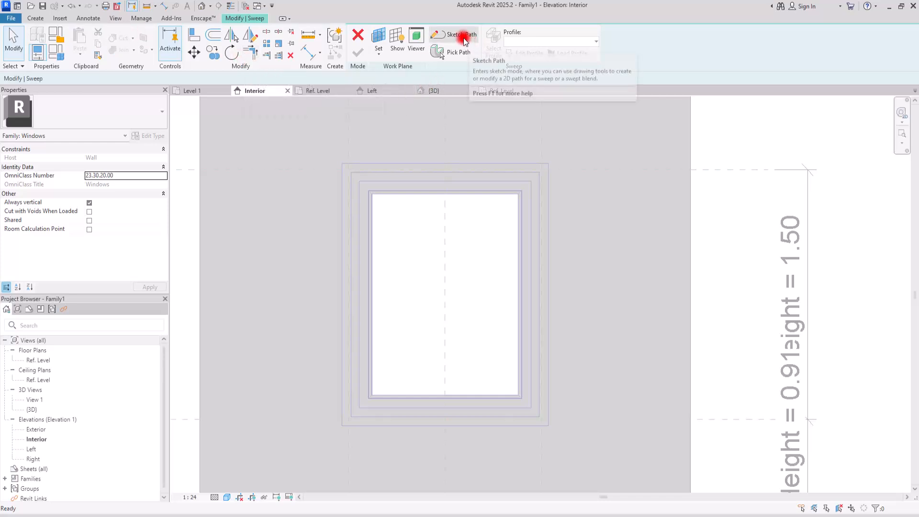
pyautogui.click(464, 35)
pyautogui.click(386, 32)
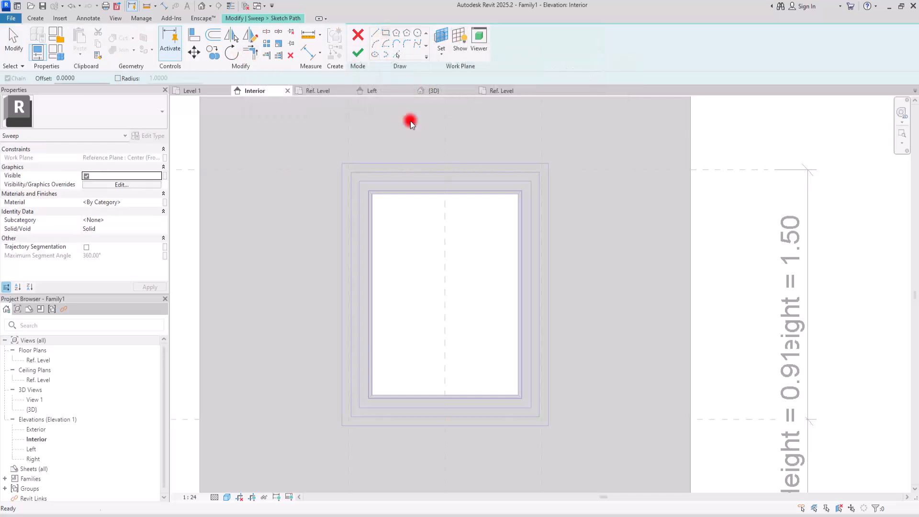
pyautogui.click(383, 382)
pyautogui.click(502, 205)
# Align the four sides of the path rectangle to the opening's reference planes with locking on, and finish the path.
pyautogui.click(194, 38)
pyautogui.click(349, 137)
pyautogui.click(383, 250)
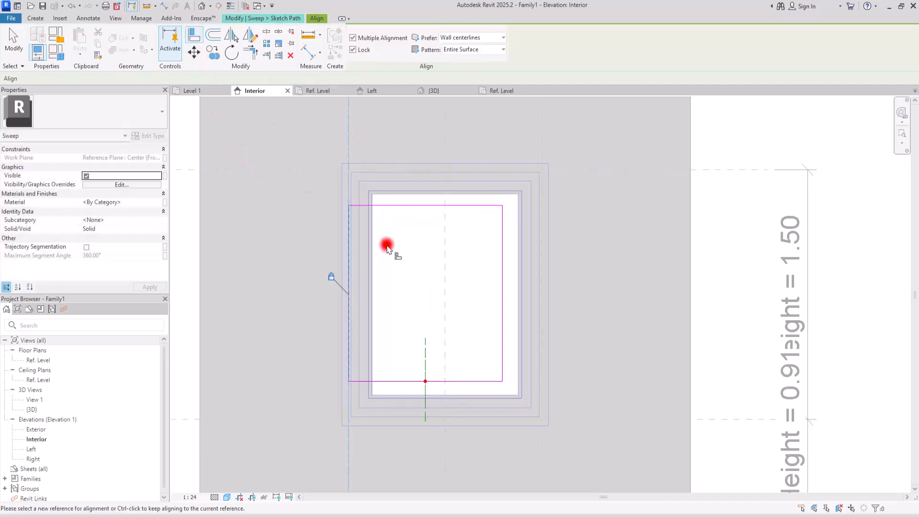
pyautogui.click(281, 170)
pyautogui.click(410, 206)
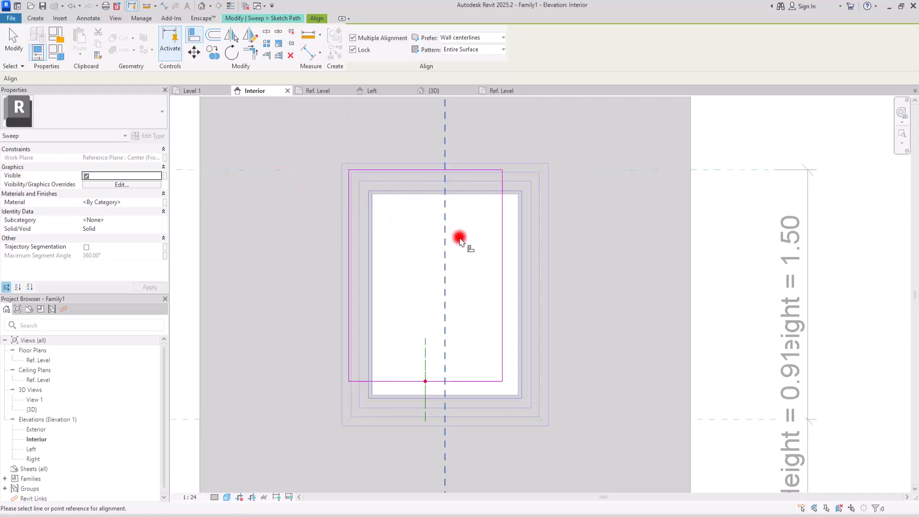
pyautogui.click(544, 146)
pyautogui.click(502, 215)
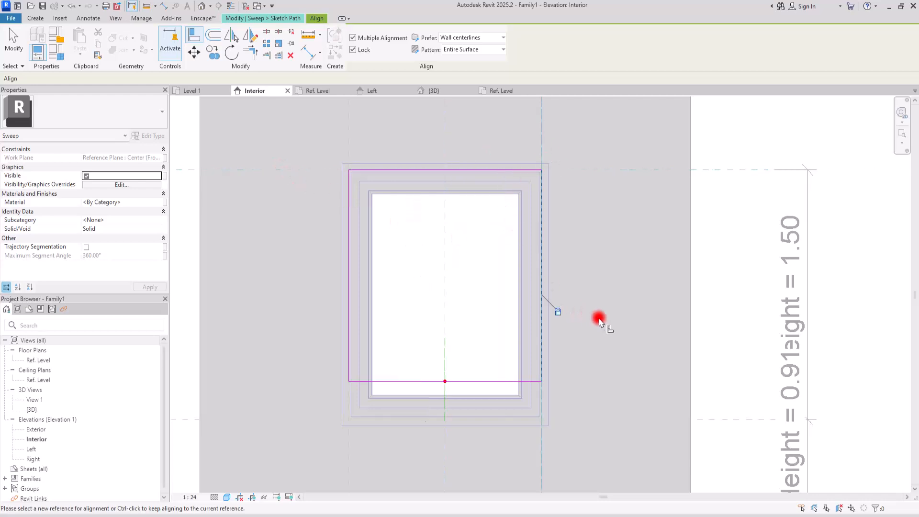
pyautogui.click(571, 421)
pyautogui.click(484, 386)
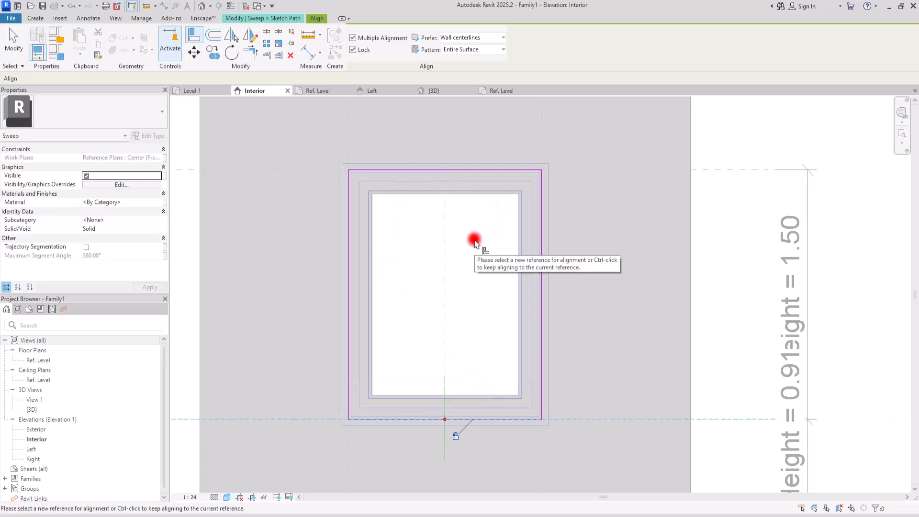
pyautogui.press('Escape')
pyautogui.press('Escape')
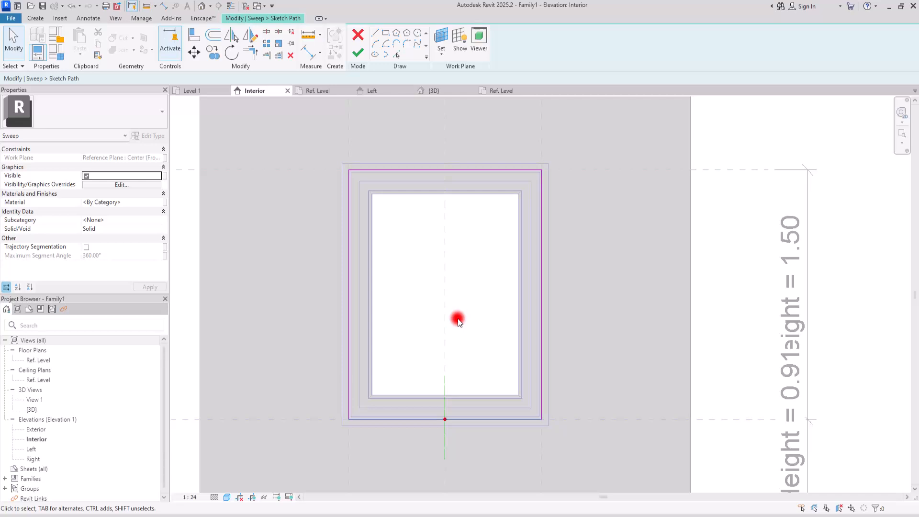
pyautogui.click(359, 54)
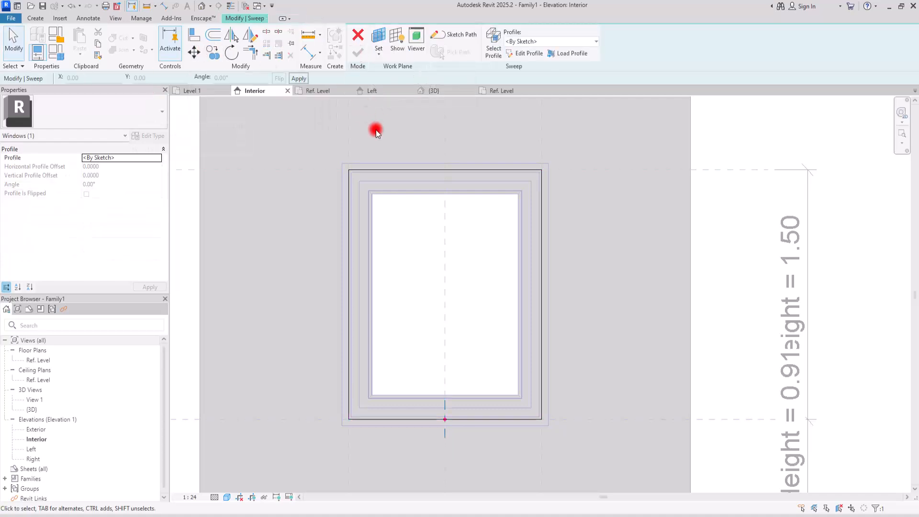
# Assign profile C to the sweep and set its angle to -90° in the Left elevation.
pyautogui.click(539, 40)
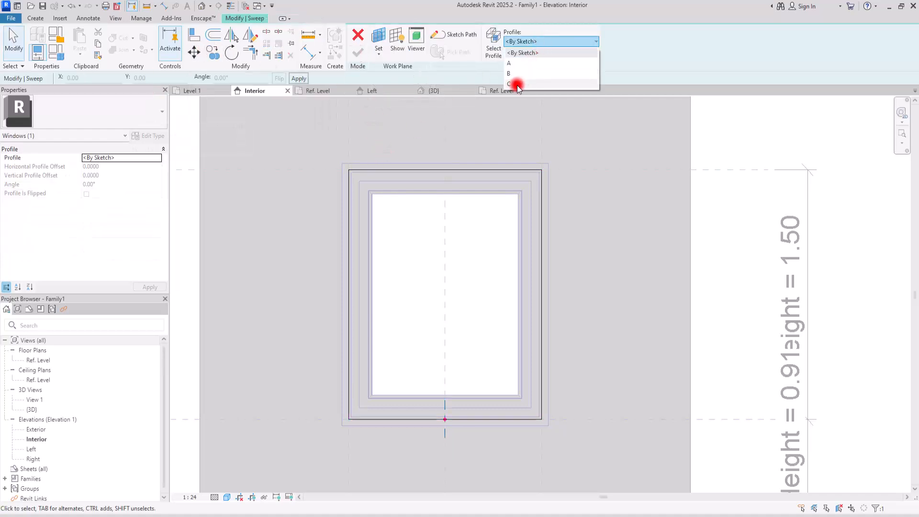
pyautogui.click(517, 86)
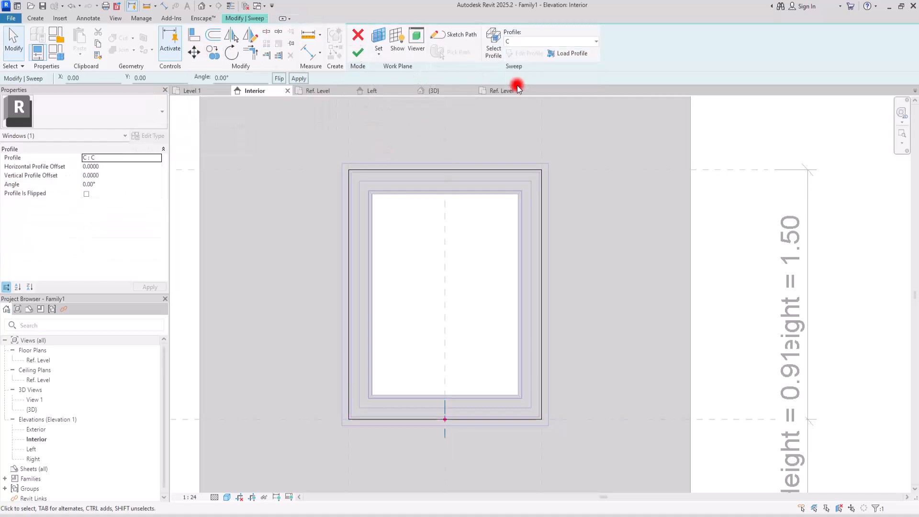
pyautogui.click(372, 90)
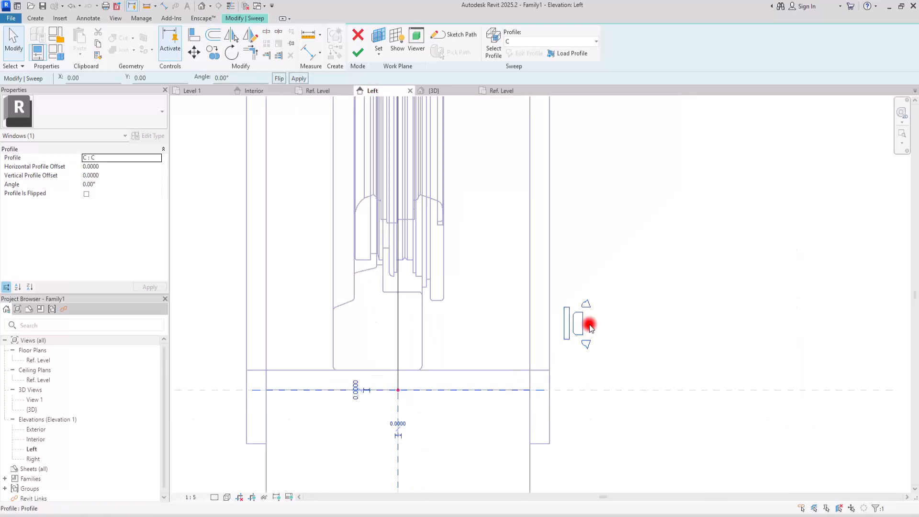
pyautogui.scroll(1, 345, 158)
pyautogui.write('0')
pyautogui.press('Return')
pyautogui.scroll(-3, 442, 284)
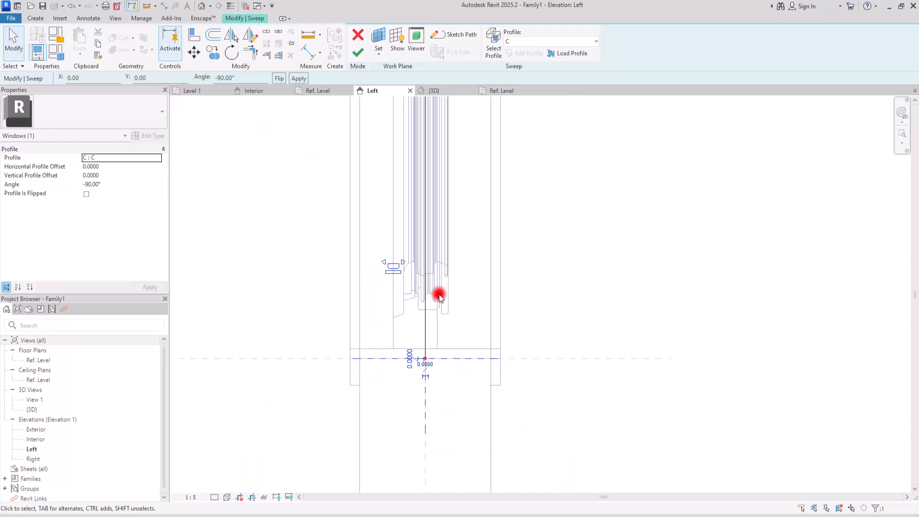
# Flip profile C and set its vertical offset to -0.05 so the glazing parts sit in the sash rebate.
pyautogui.scroll(3, 428, 289)
pyautogui.click(278, 78)
pyautogui.scroll(1, 479, 309)
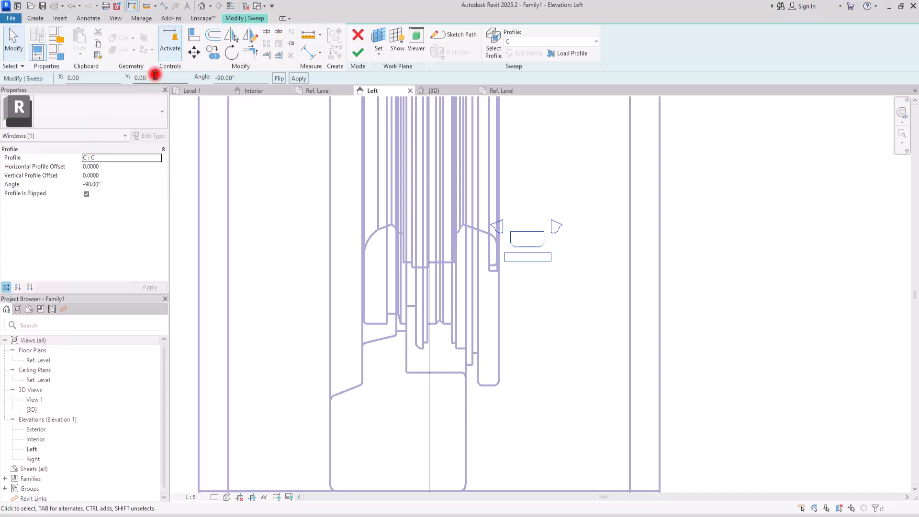
pyautogui.press('Return')
pyautogui.click(564, 293)
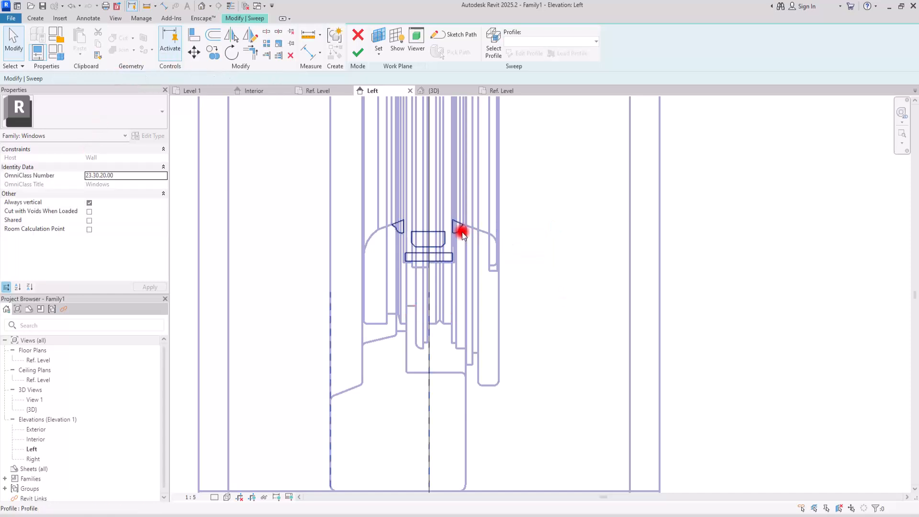
# Check the fit of the glazing profiles against the sash and finish the sweep in the 3D view.
pyautogui.scroll(5, 445, 243)
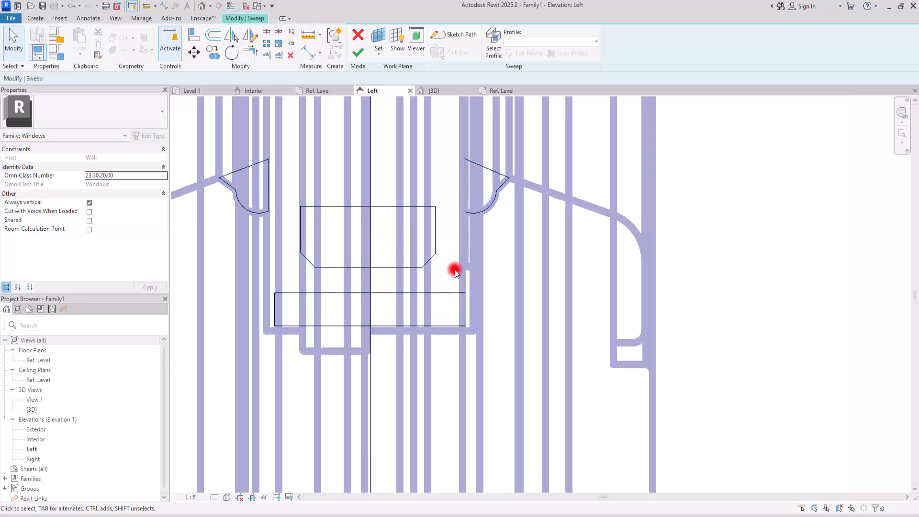
pyautogui.scroll(-5, 460, 331)
pyautogui.scroll(3, 455, 320)
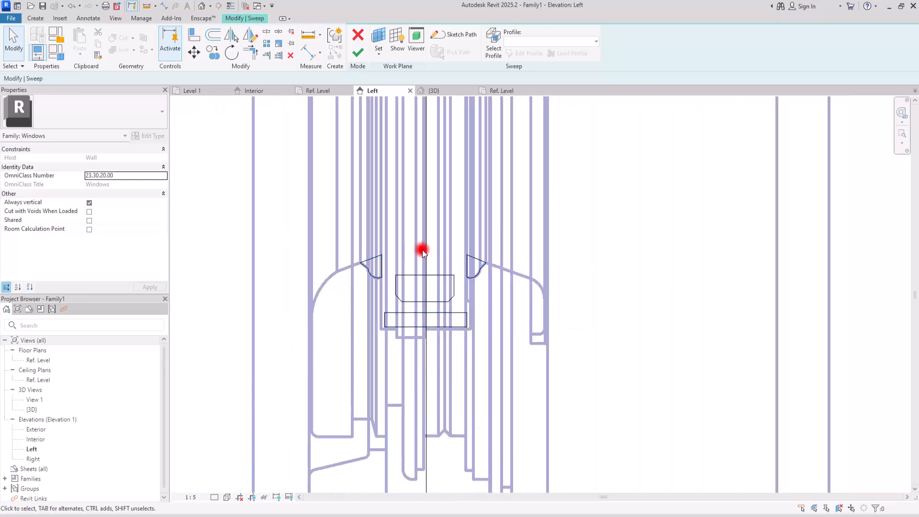
pyautogui.click(423, 90)
pyautogui.scroll(4, 436, 254)
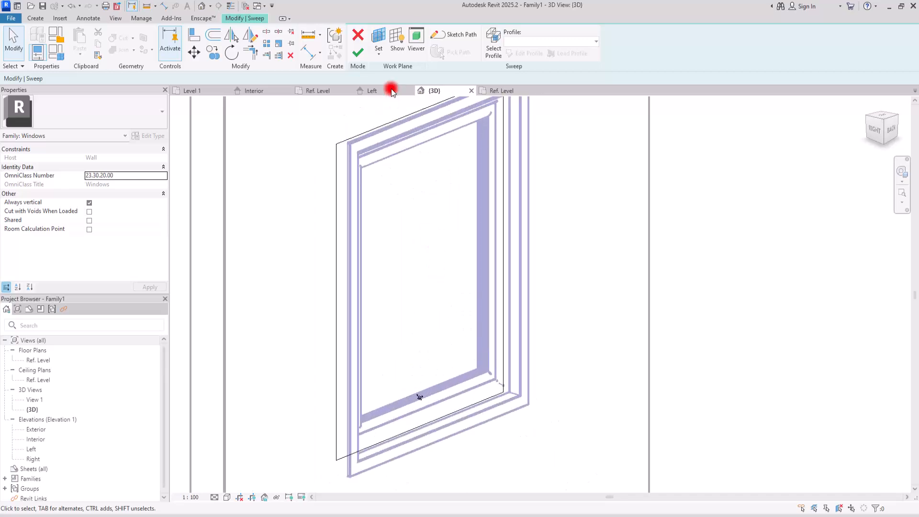
pyautogui.click(360, 55)
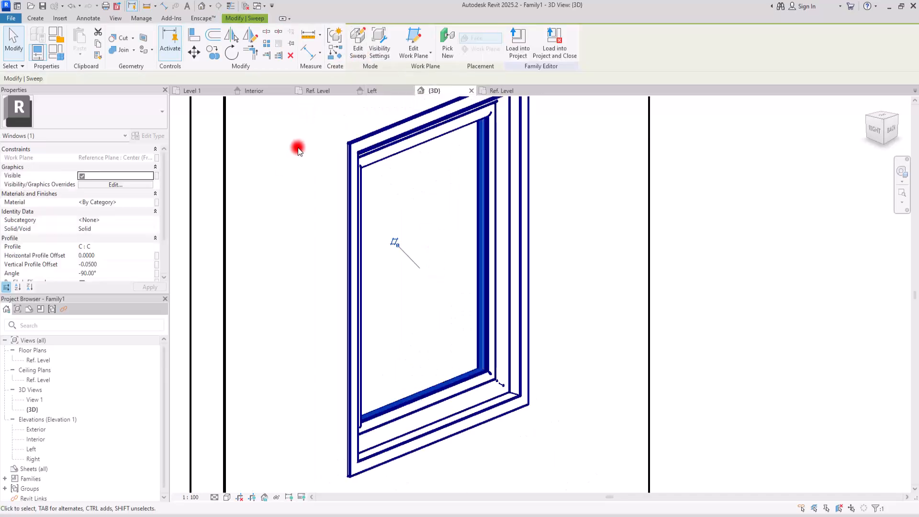
# Display the model with thin lines and inspect the swept glazing parts at the window's lower corners in 3D.
pyautogui.keyDown('shift'); pyautogui.moveTo(455, 410); pyautogui.dragTo(248, 234, button='middle'); pyautogui.keyUp('shift')
pyautogui.click(232, 6)
pyautogui.scroll(8, 349, 402)
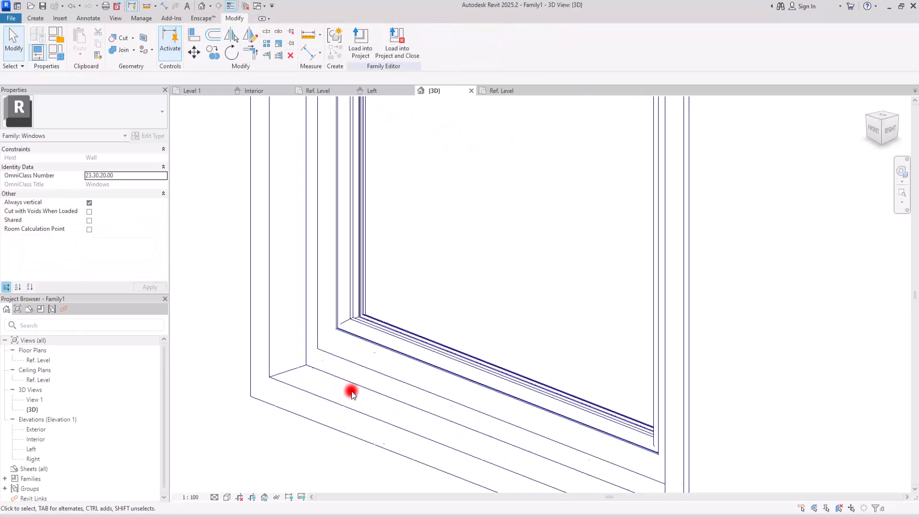
pyautogui.scroll(-2, 360, 328)
pyautogui.moveTo(265, 324); pyautogui.dragTo(378, 325, button='middle')
pyautogui.scroll(3, 345, 339)
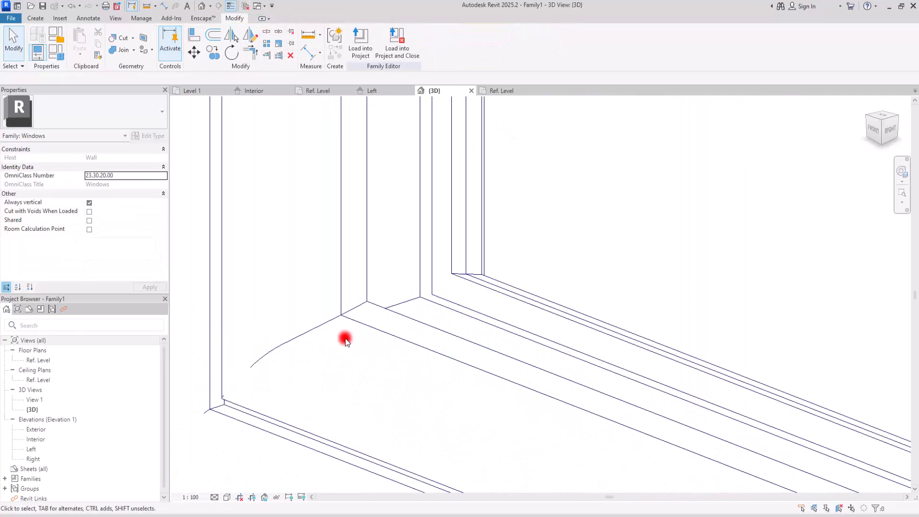
pyautogui.click(419, 286)
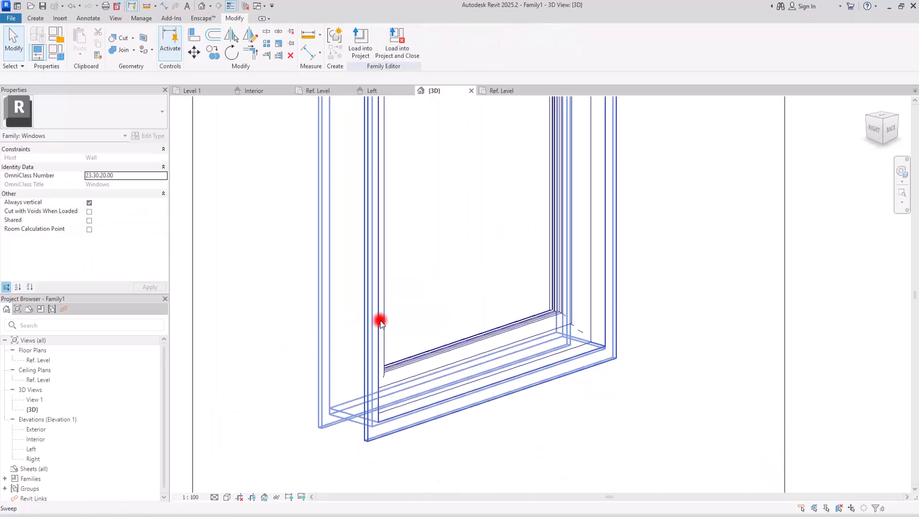
pyautogui.scroll(-2, 380, 321)
pyautogui.scroll(2, 458, 197)
# Bring back the softline-iv68-detail.jpg reference image in profile family C and clear the traced glazing-part lines.
pyautogui.click(503, 91)
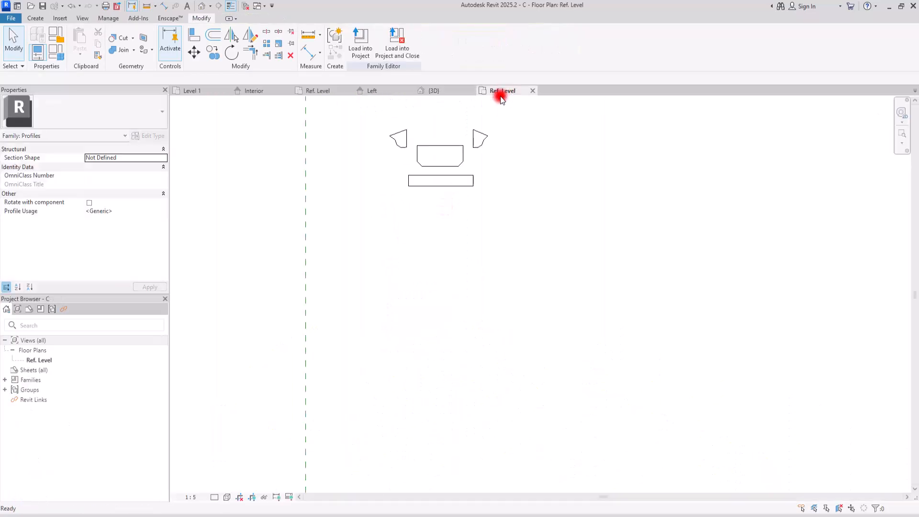
pyautogui.scroll(3, 384, 290)
pyautogui.scroll(3, 363, 231)
pyautogui.scroll(-3, 388, 233)
pyautogui.scroll(4, 467, 293)
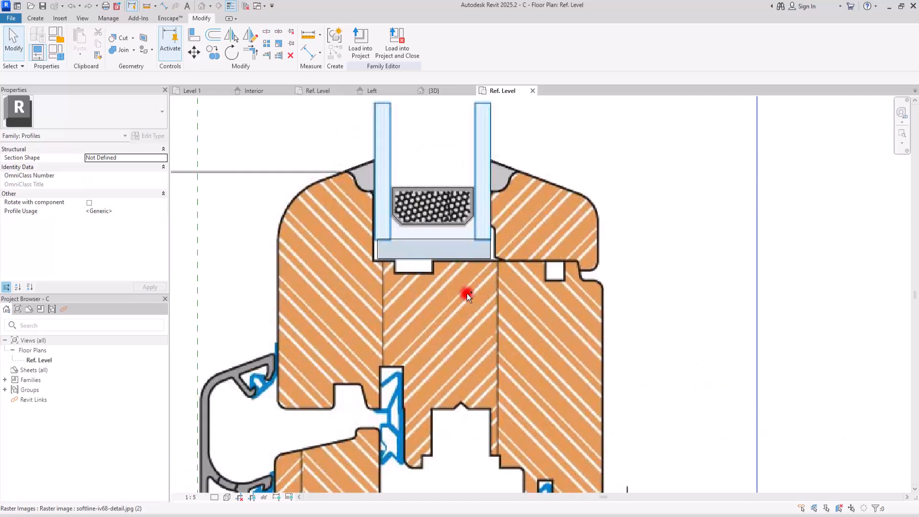
pyautogui.scroll(-3, 469, 258)
pyautogui.moveTo(404, 225); pyautogui.dragTo(551, 300)
pyautogui.press('Escape')
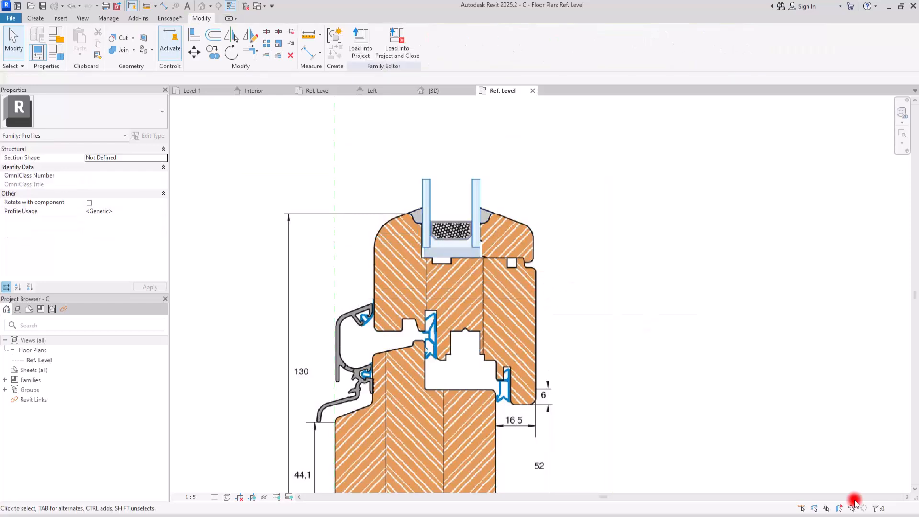
# Examine the weather-bar profiles and gaskets on the exterior side of the frame and sash in the reference image.
pyautogui.click(402, 294)
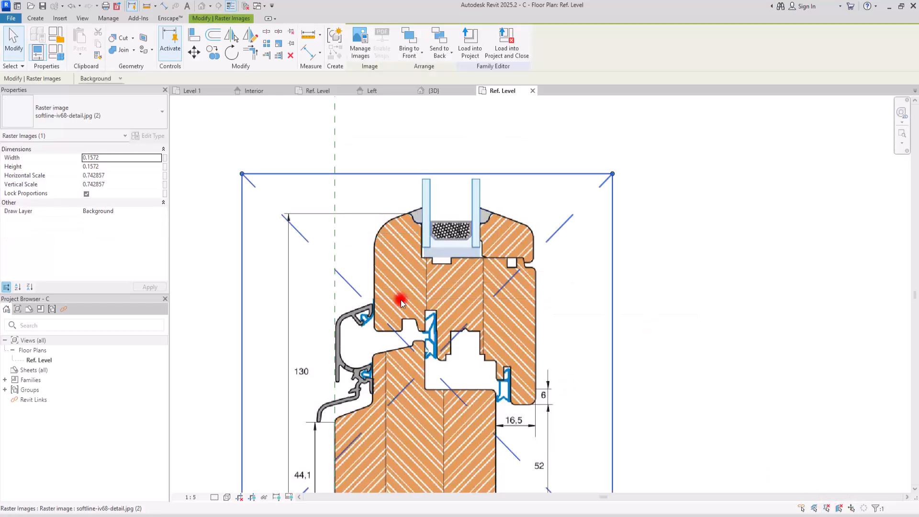
pyautogui.click(755, 287)
pyautogui.scroll(-5, 328, 287)
pyautogui.scroll(6, 464, 251)
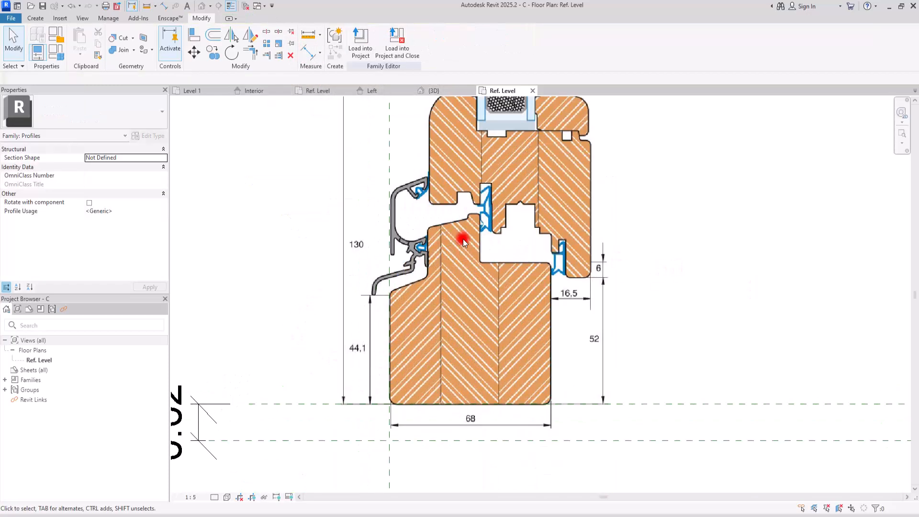
pyautogui.scroll(4, 394, 303)
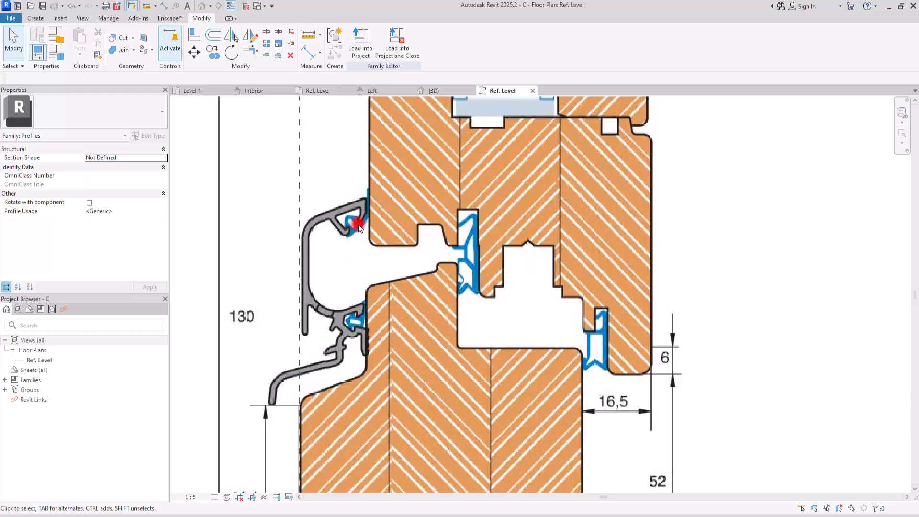
pyautogui.scroll(5, 254, 318)
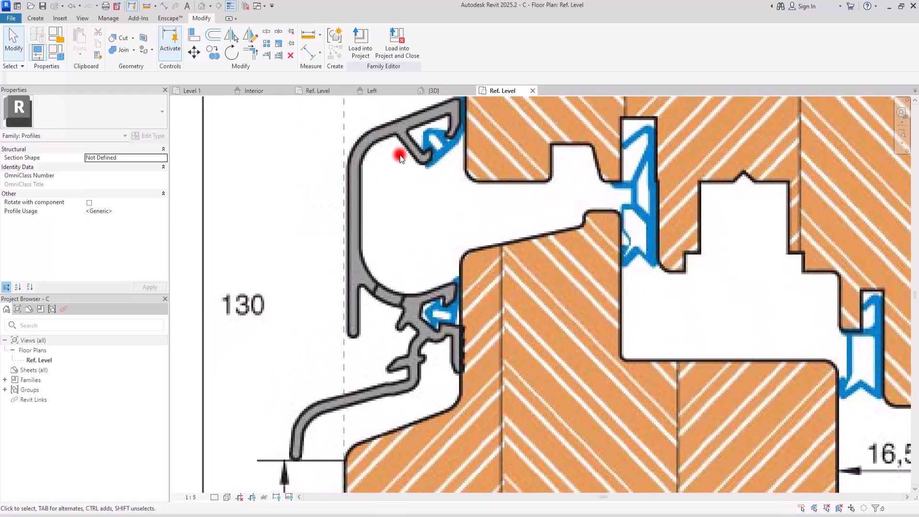
pyautogui.scroll(-2, 408, 305)
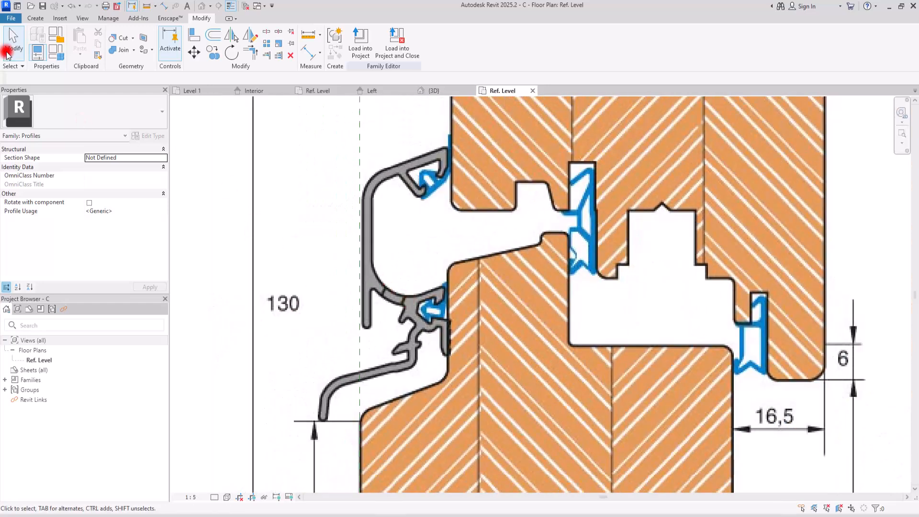
# Trace the weather bar's outer face with chained lines from its upper tip beside the sash down and around the foot of the vertical leg.
pyautogui.click(35, 18)
pyautogui.click(71, 41)
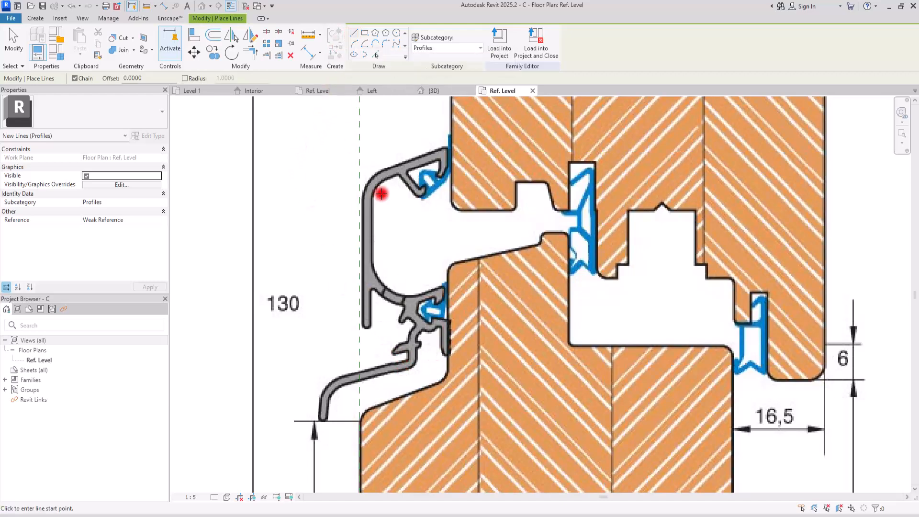
pyautogui.scroll(3, 431, 172)
pyautogui.click(470, 163)
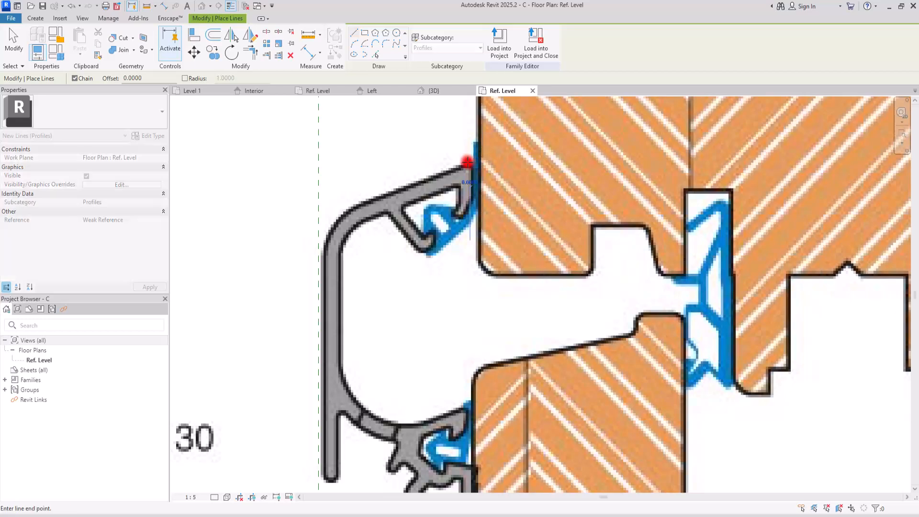
pyautogui.click(326, 217)
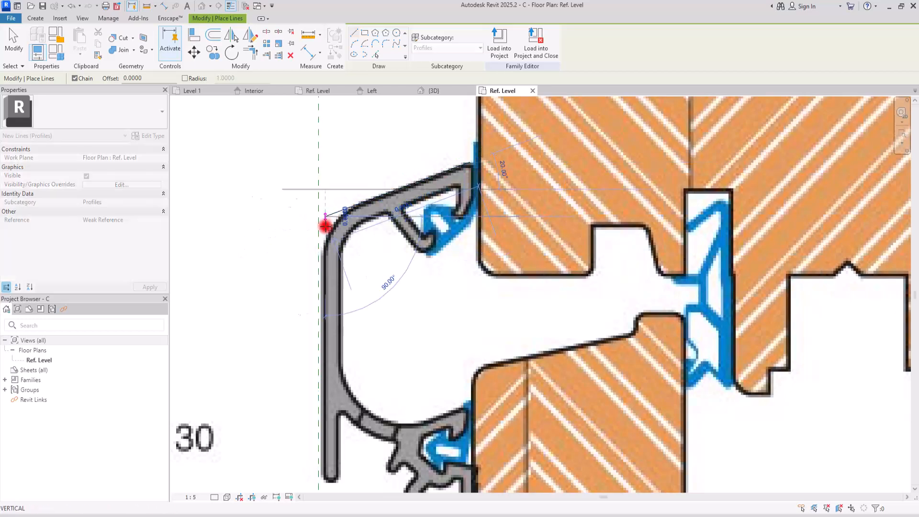
pyautogui.click(319, 477)
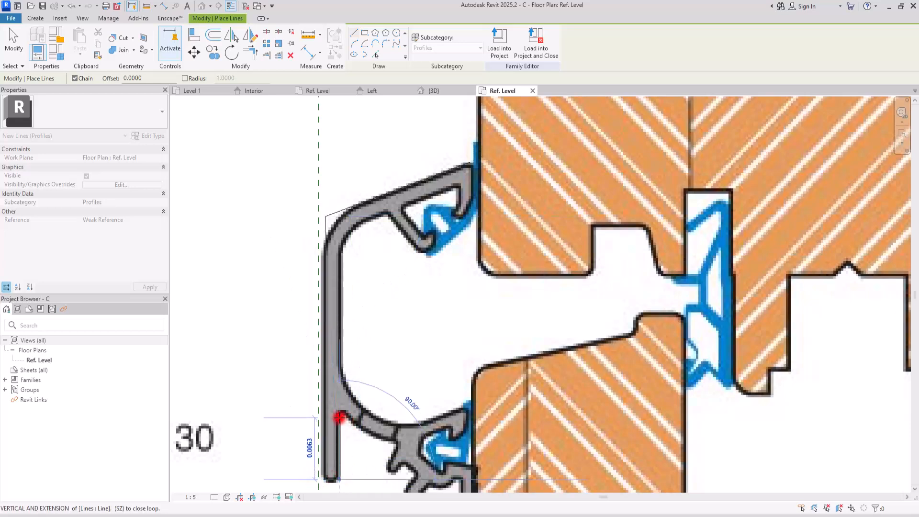
pyautogui.click(340, 416)
# Continue the outline along the weather bar's curved underside and down the exterior side of the lower stem to the drip lip.
pyautogui.moveTo(386, 433); pyautogui.dragTo(399, 354, button='middle')
pyautogui.scroll(8, 379, 344)
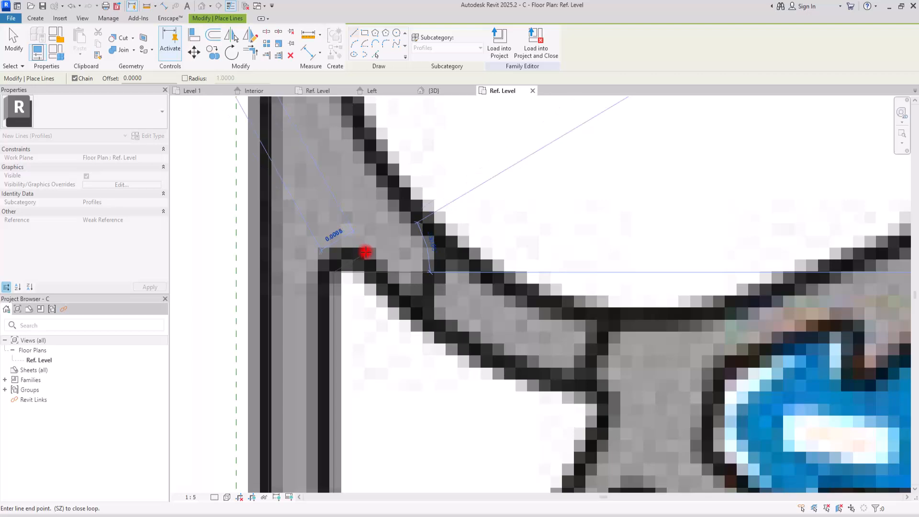
pyautogui.scroll(-5, 366, 252)
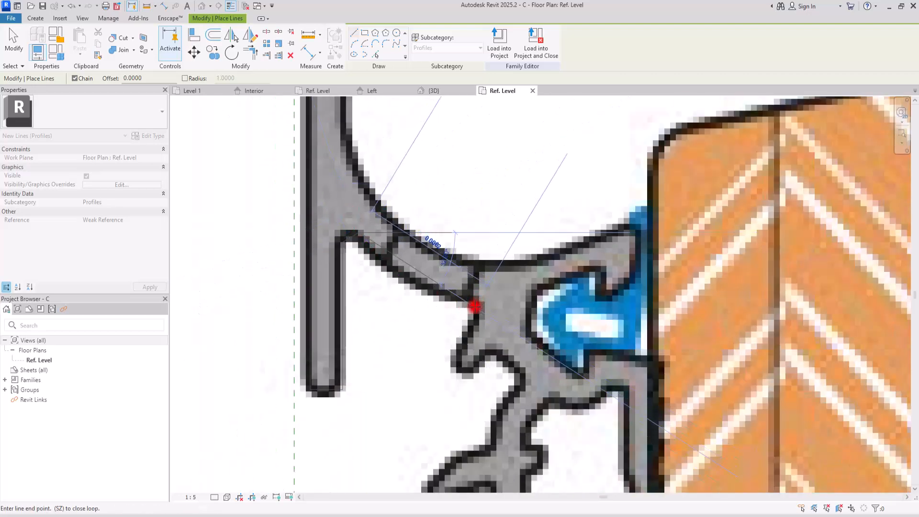
pyautogui.click(476, 303)
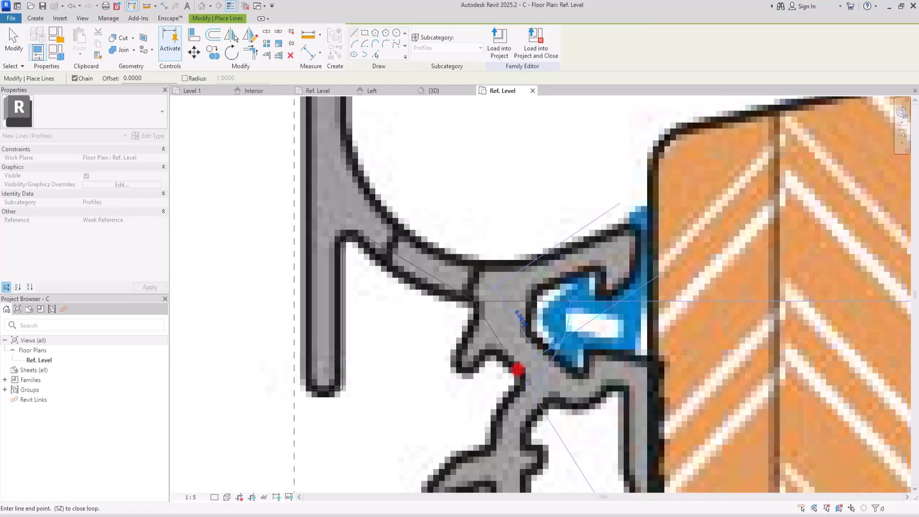
pyautogui.click(519, 371)
pyautogui.click(520, 394)
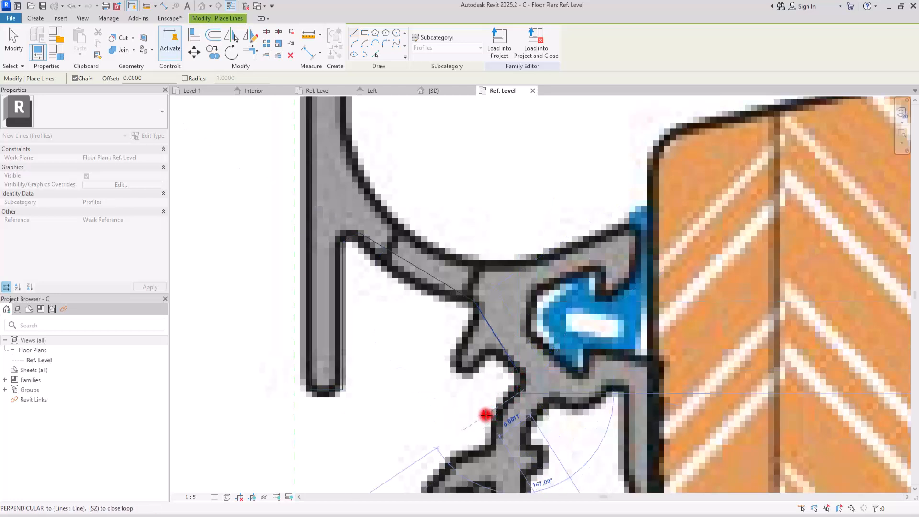
pyautogui.scroll(-3, 487, 413)
pyautogui.scroll(3, 493, 408)
pyautogui.click(491, 395)
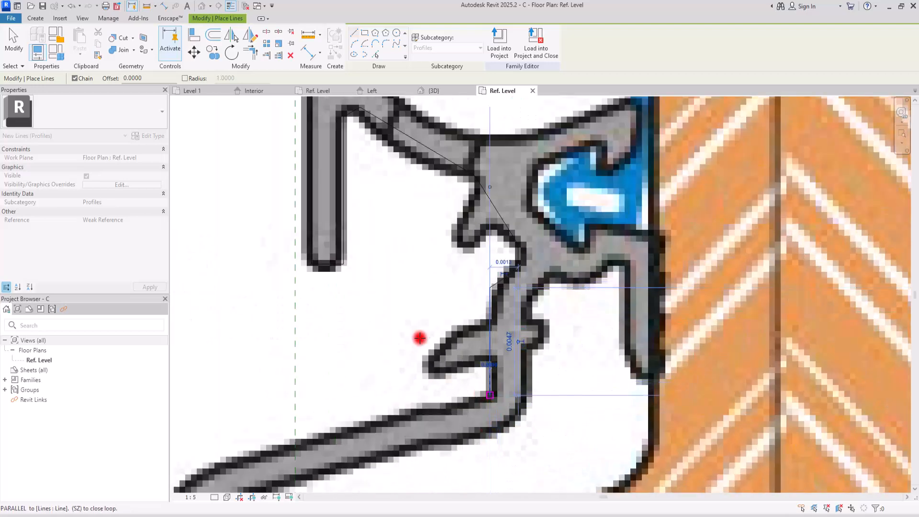
# Trace the sloping drip lip's upper edge, bent end and underside back to the base of the stem.
pyautogui.scroll(-4, 419, 369)
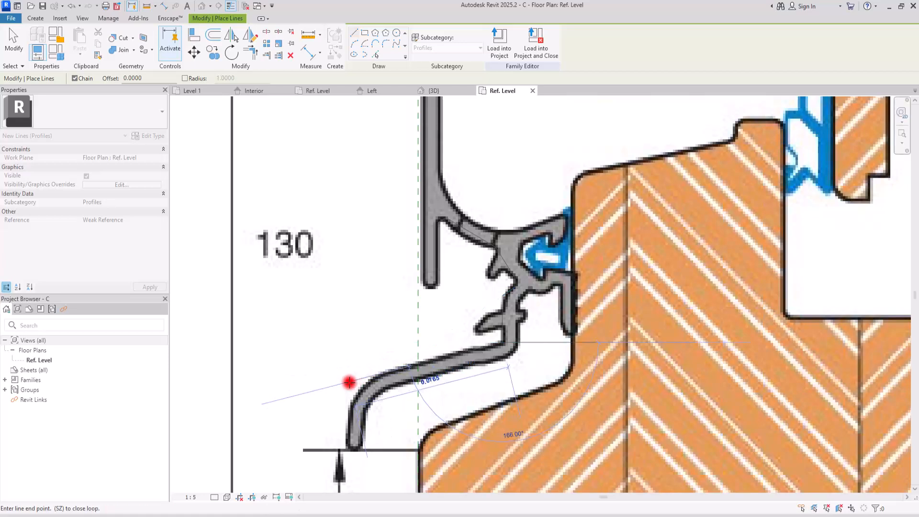
pyautogui.click(354, 380)
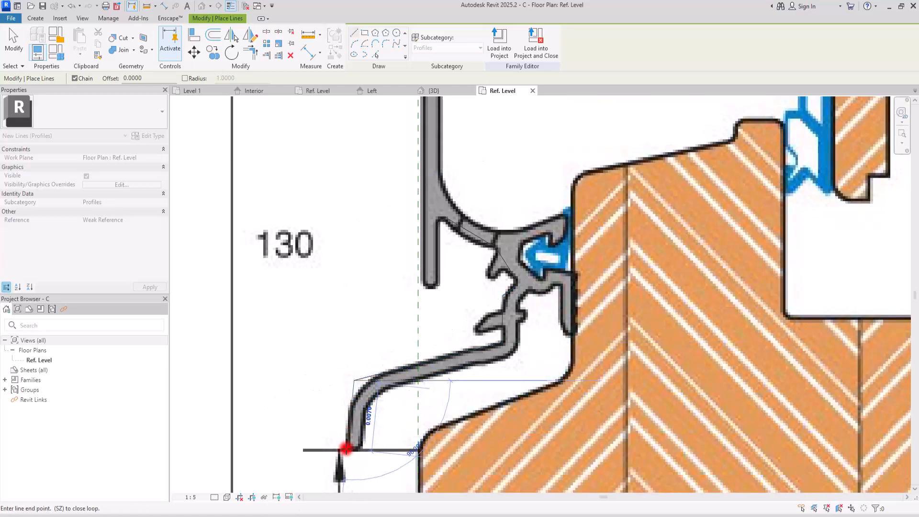
pyautogui.click(346, 449)
pyautogui.click(362, 449)
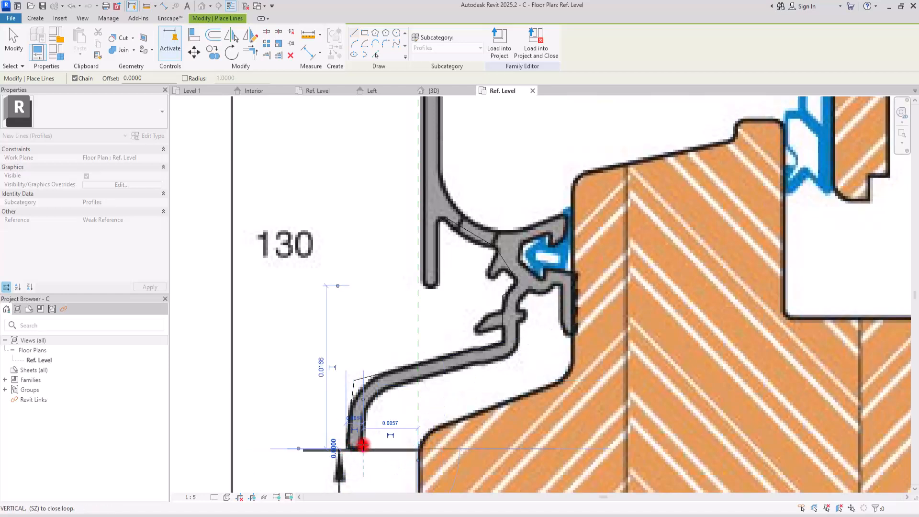
pyautogui.click(364, 411)
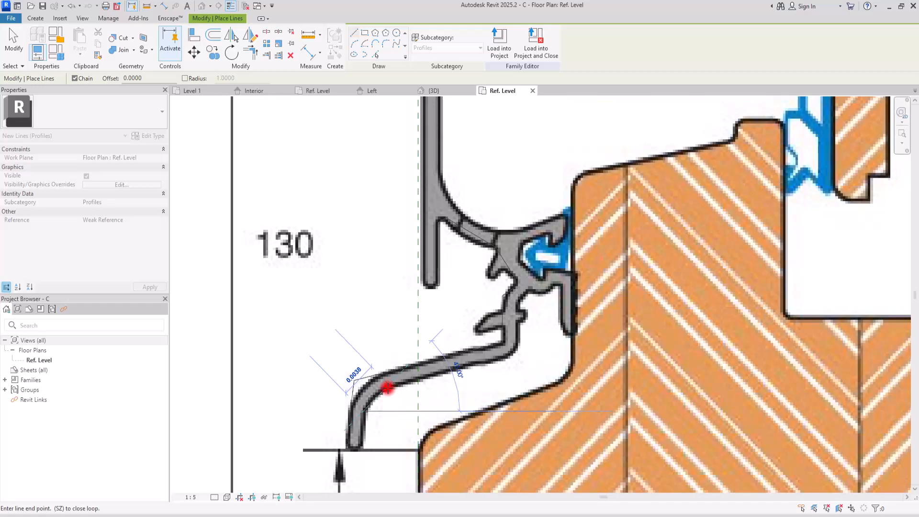
pyautogui.scroll(5, 389, 386)
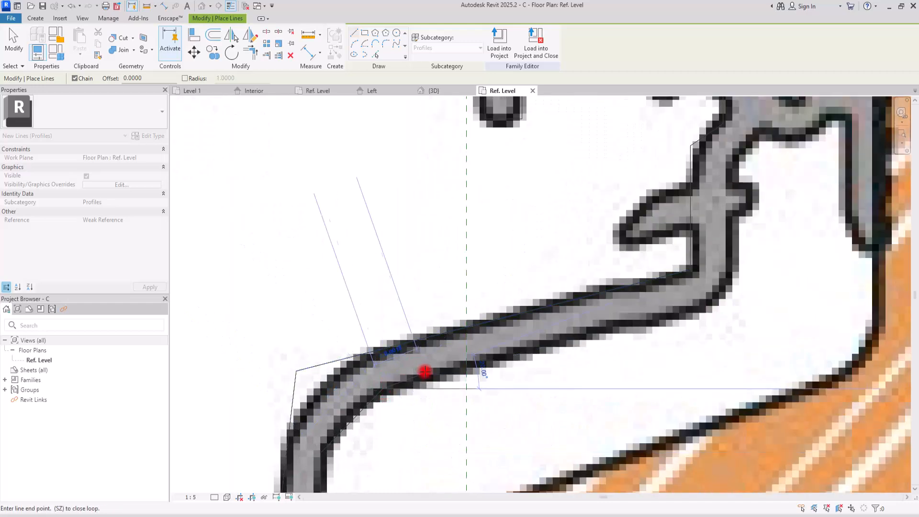
pyautogui.scroll(-4, 425, 372)
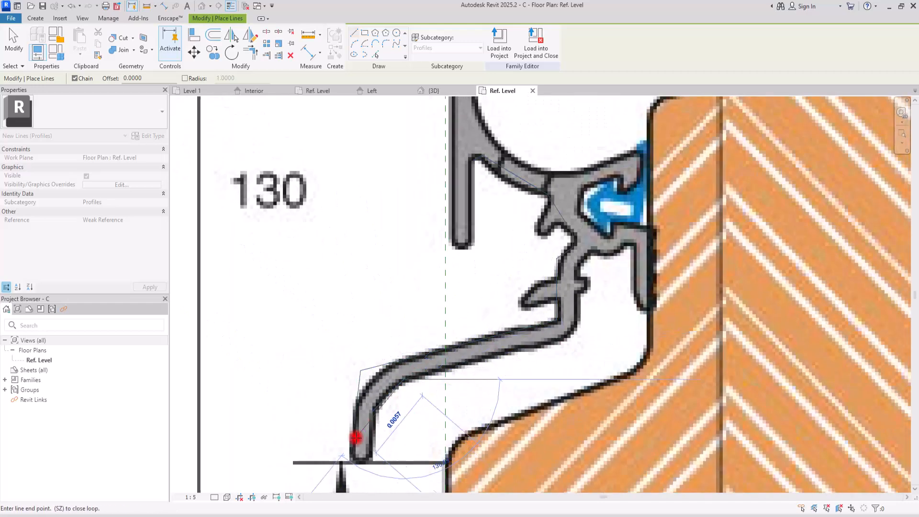
pyautogui.click(398, 356)
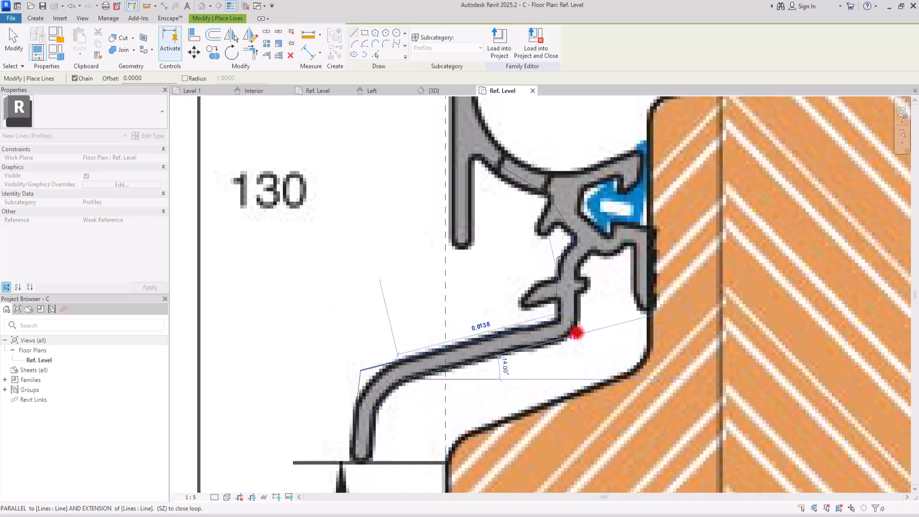
pyautogui.click(577, 332)
# Trace the stem's inner side and the downward leg against the frame, up to the edge of the lower gasket recess.
pyautogui.moveTo(574, 262); pyautogui.dragTo(469, 344, button='middle')
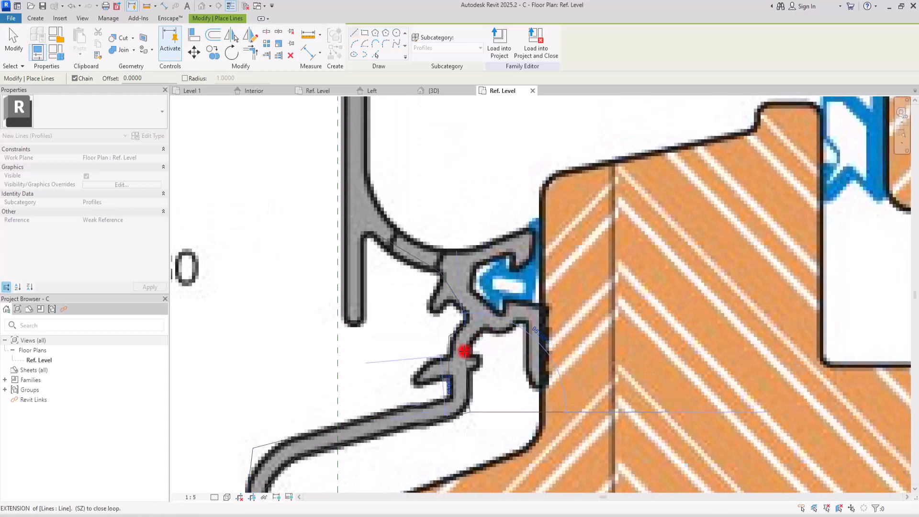
pyautogui.click(469, 339)
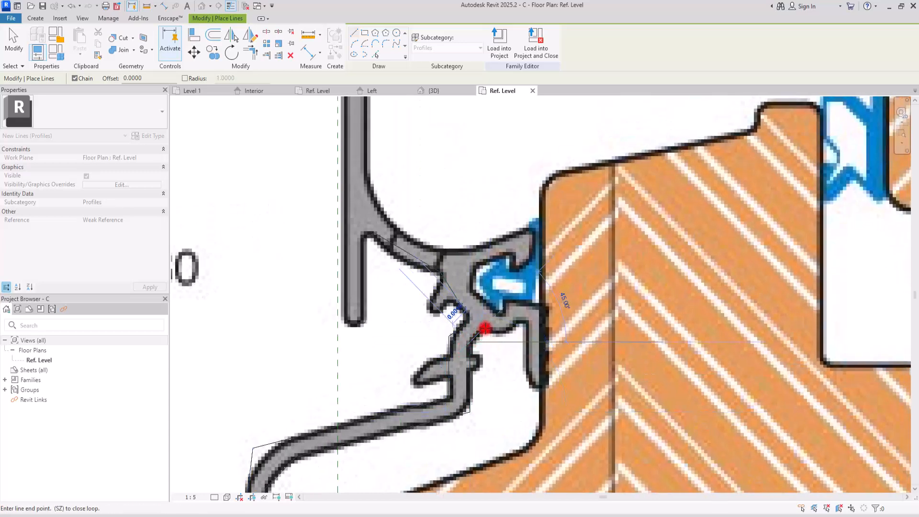
pyautogui.click(485, 328)
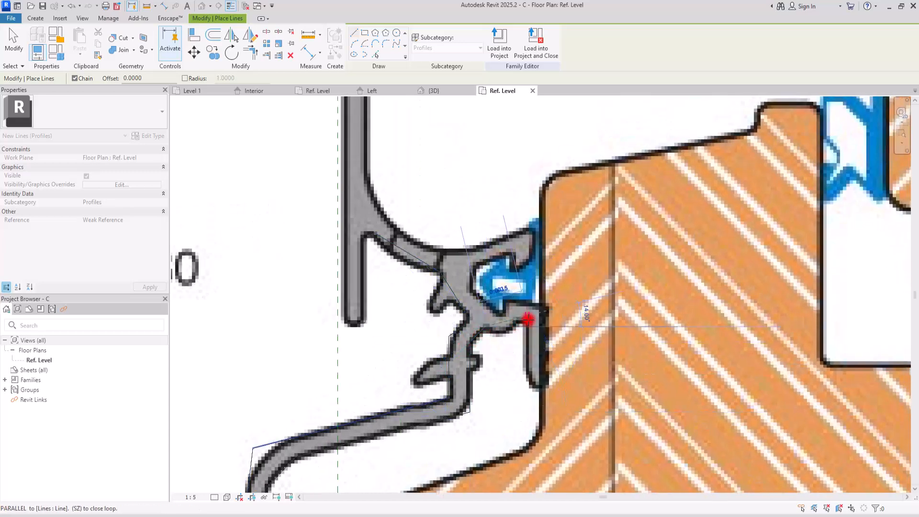
pyautogui.scroll(3, 534, 328)
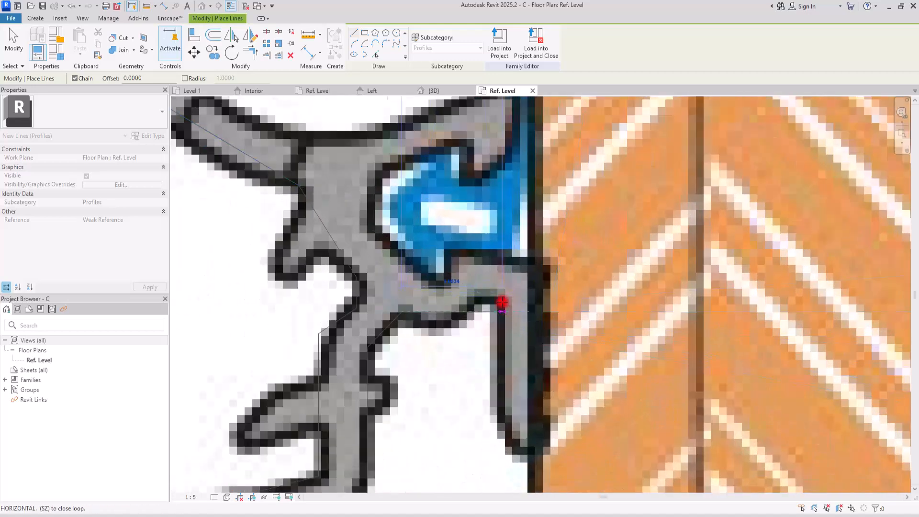
pyautogui.click(499, 300)
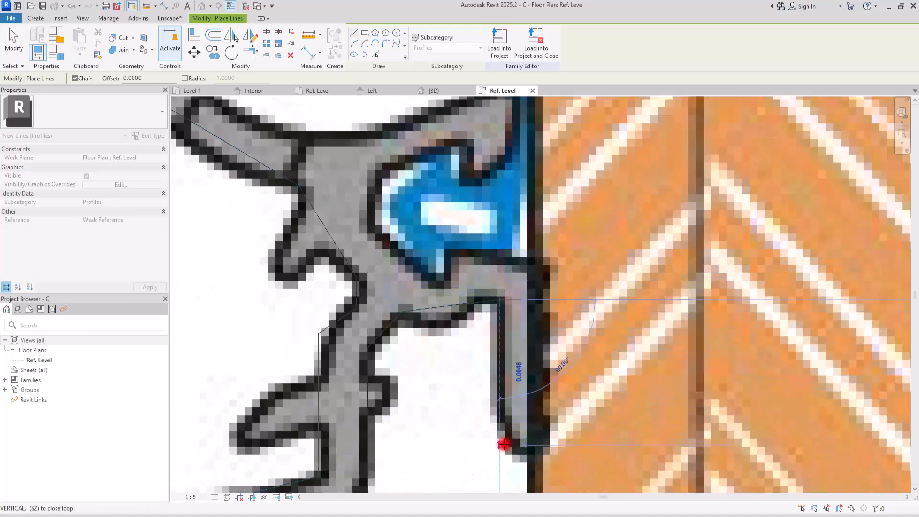
pyautogui.click(500, 456)
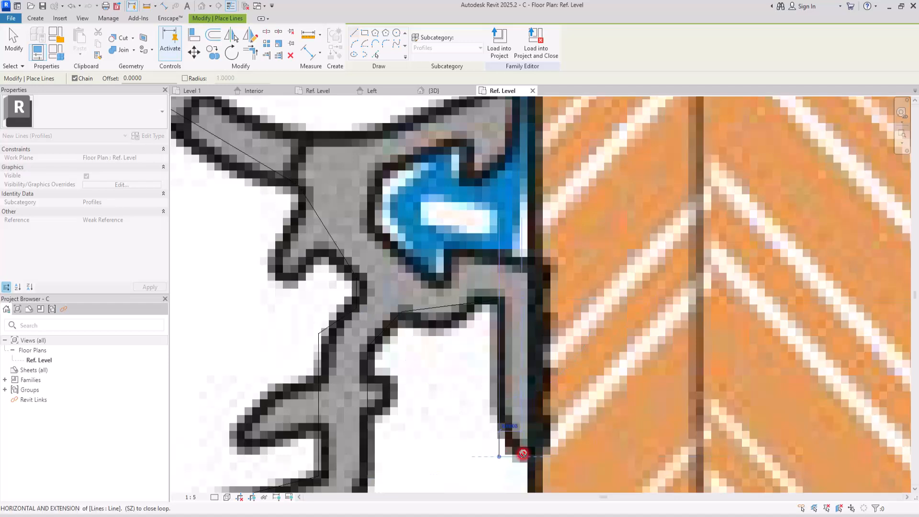
pyautogui.click(528, 456)
pyautogui.click(528, 250)
pyautogui.click(447, 250)
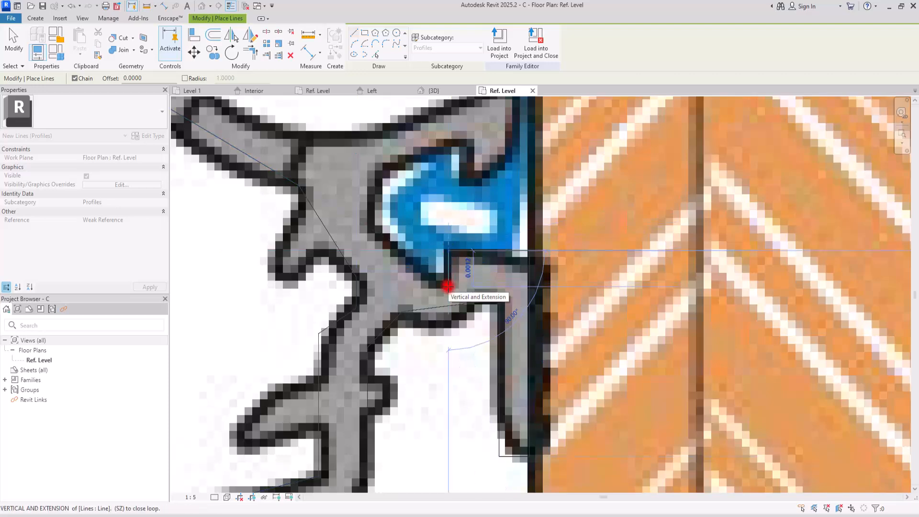
# Outline the lower gasket recess with straight segments around the blue gasket, up to the hook of the upper arm.
pyautogui.scroll(-4, 448, 287)
pyautogui.scroll(1, 437, 226)
pyautogui.scroll(-3, 442, 191)
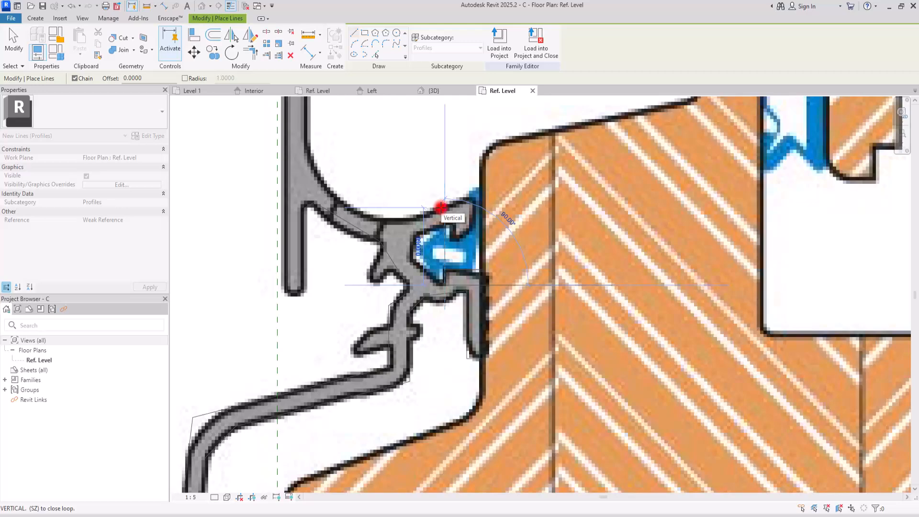
pyautogui.scroll(3, 436, 225)
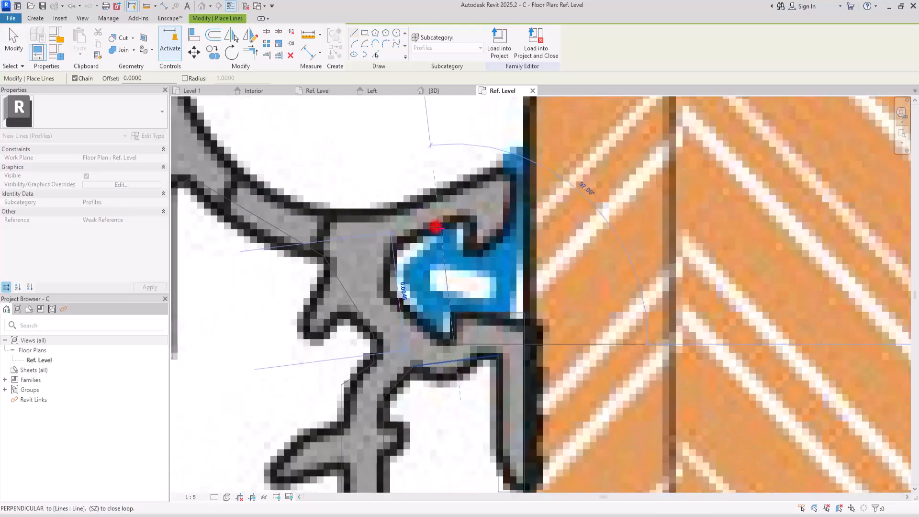
pyautogui.scroll(-1, 447, 294)
pyautogui.click(431, 331)
pyautogui.click(400, 298)
pyautogui.click(400, 259)
pyautogui.click(463, 231)
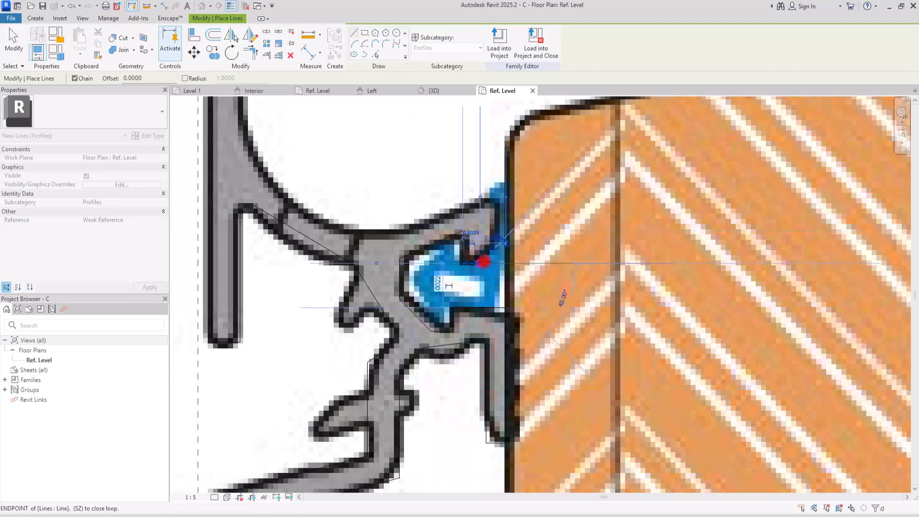
# Trace the lower clip's upper arm from its tip beside the frame back toward the curved wall and end the line chain.
pyautogui.click(492, 198)
pyautogui.click(404, 230)
pyautogui.click(354, 232)
pyautogui.moveTo(351, 220); pyautogui.dragTo(405, 334, button='middle')
pyautogui.press('Escape')
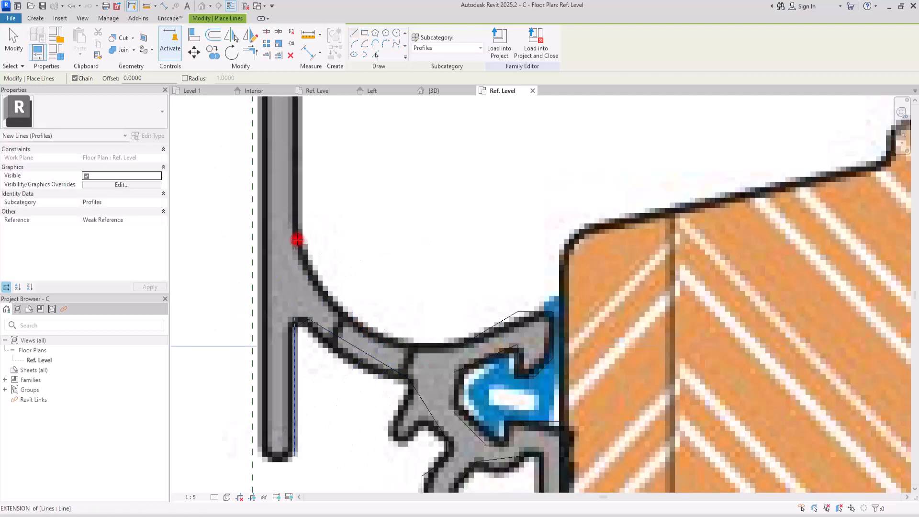
# Draw the inner face of the weather bar's long vertical wall from the lower bend to the upper bend.
pyautogui.click(297, 240)
pyautogui.scroll(-2, 328, 388)
pyautogui.moveTo(311, 230); pyautogui.dragTo(319, 348, button='middle')
pyautogui.scroll(2, 312, 146)
pyautogui.click(320, 273)
# Trace the inside of the weather bar's upper bend with short segments and continue down the outer side of the diagonal gasket hook.
pyautogui.scroll(-3, 345, 216)
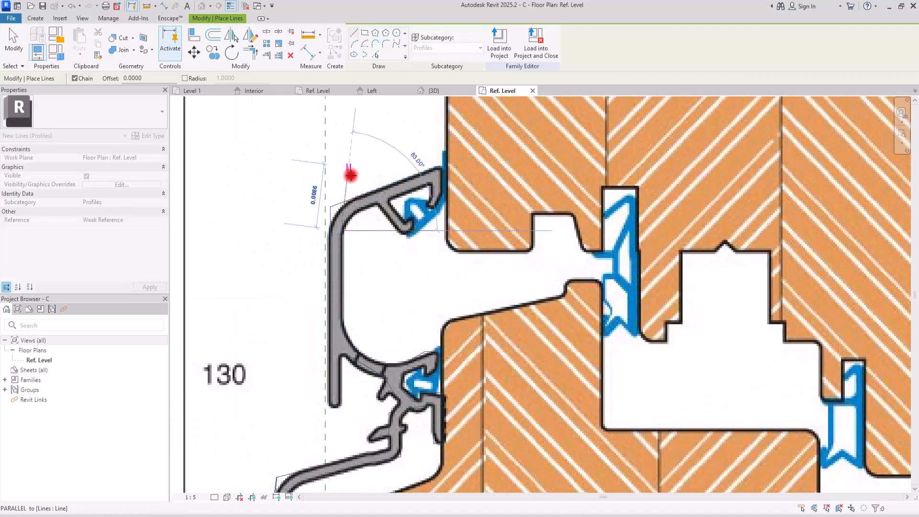
pyautogui.scroll(3, 350, 205)
pyautogui.scroll(1, 342, 249)
pyautogui.click(359, 241)
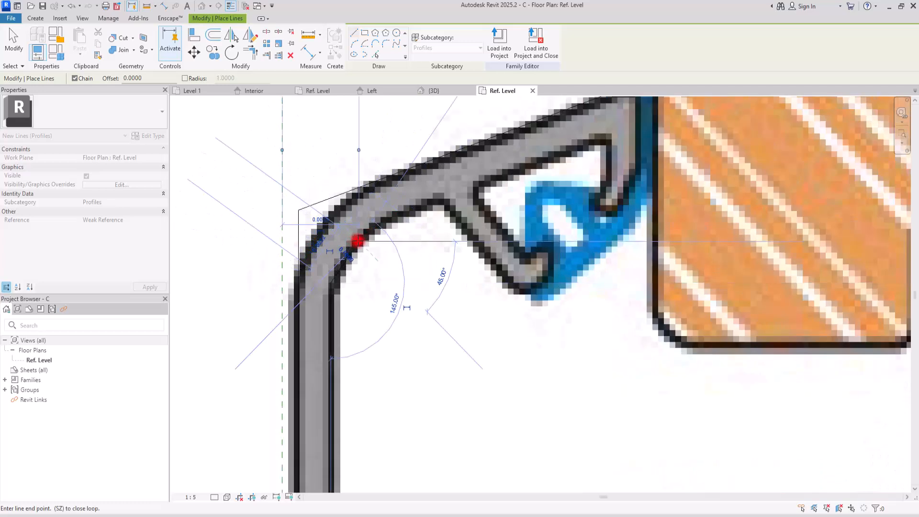
pyautogui.click(400, 216)
pyautogui.click(439, 203)
pyautogui.click(517, 291)
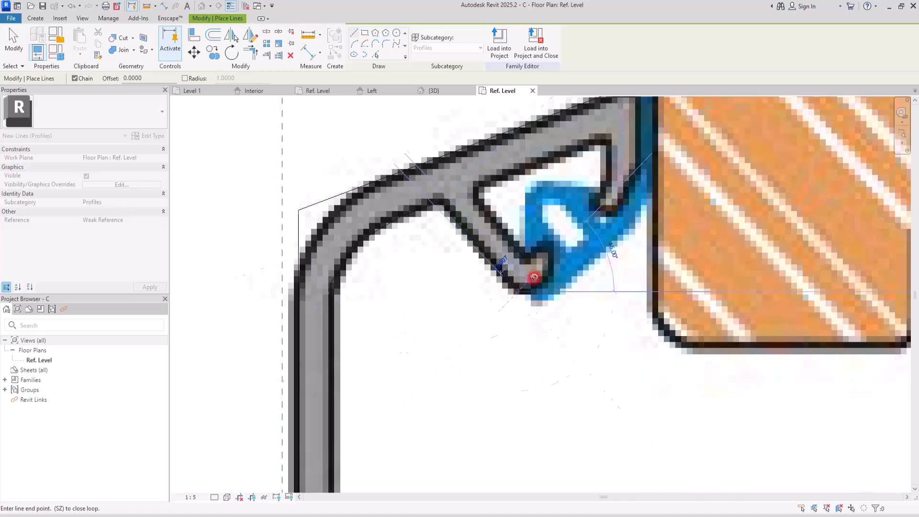
# Trace around the upper gasket cavity and the short downward lip, bring the outline up to the weather bar's upper tip and finish drawing.
pyautogui.click(475, 190)
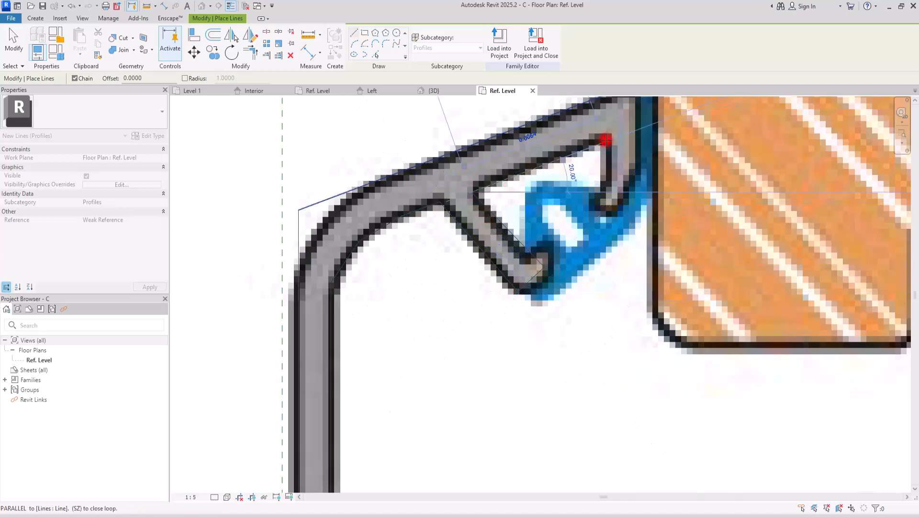
pyautogui.click(608, 140)
pyautogui.click(607, 209)
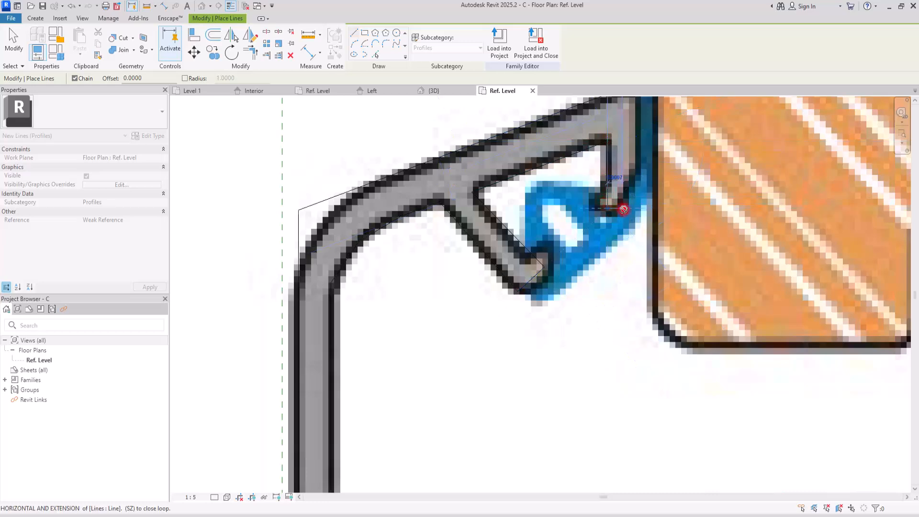
pyautogui.click(634, 207)
pyautogui.scroll(-3, 635, 207)
pyautogui.scroll(4, 637, 144)
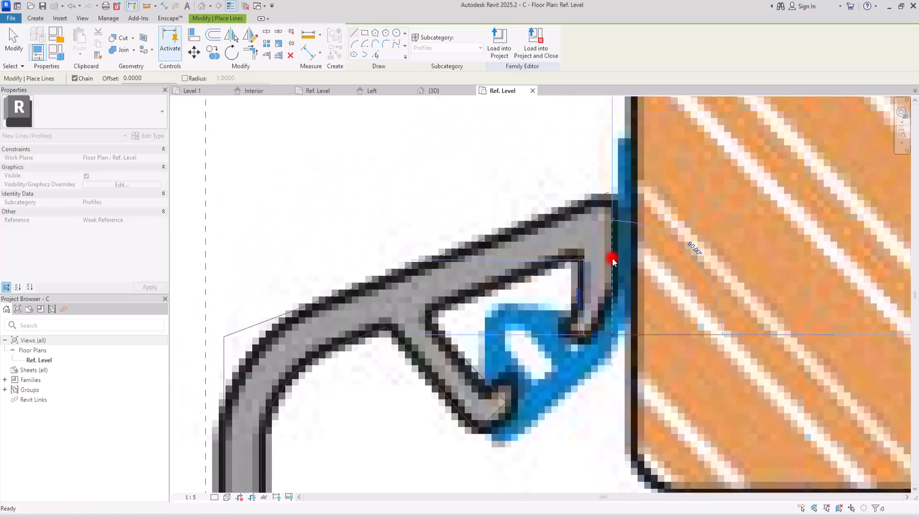
pyautogui.click(609, 197)
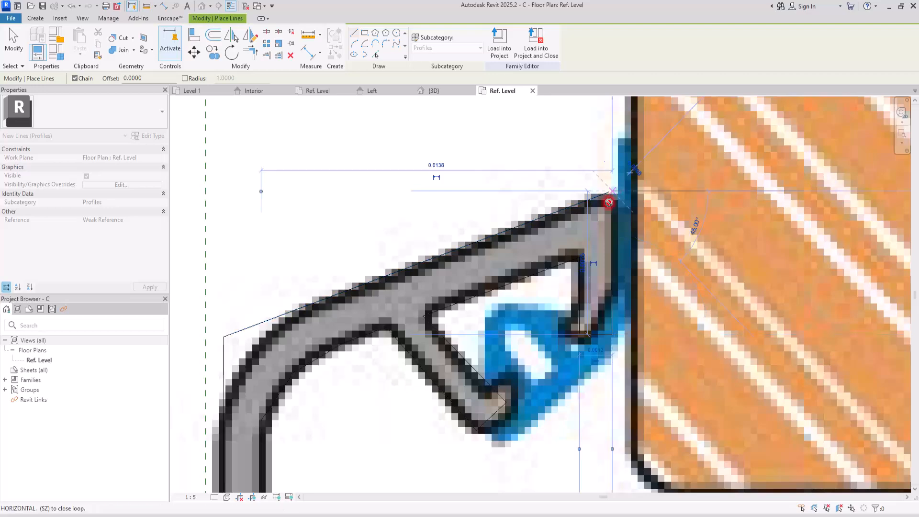
pyautogui.press('Escape')
# Round the outer upper bend of the weather bar with a fillet arc between its vertical wall and sloping top edge.
pyautogui.click(249, 53)
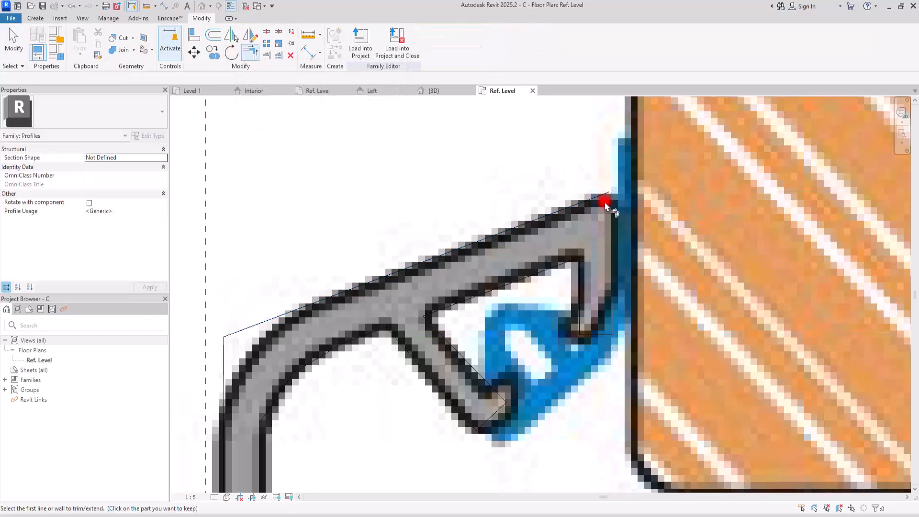
pyautogui.scroll(-2, 220, 128)
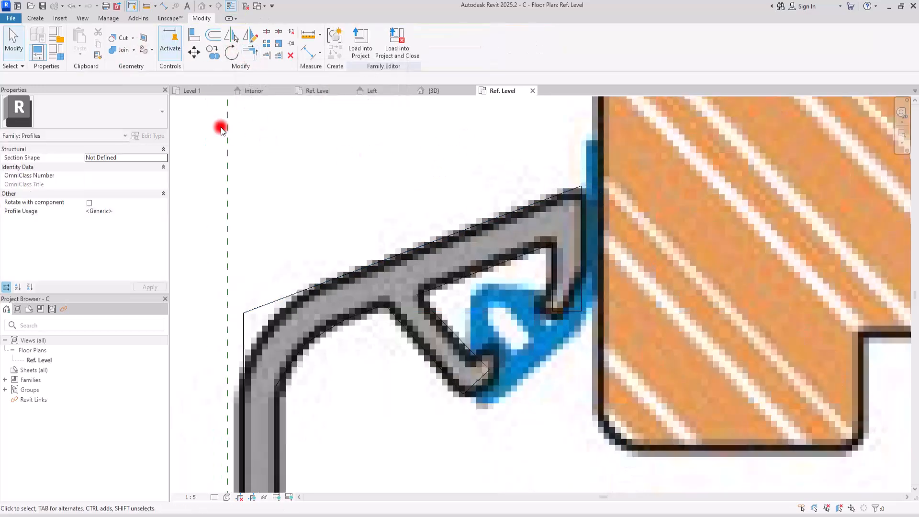
pyautogui.click(6, 42)
pyautogui.click(31, 18)
pyautogui.click(72, 36)
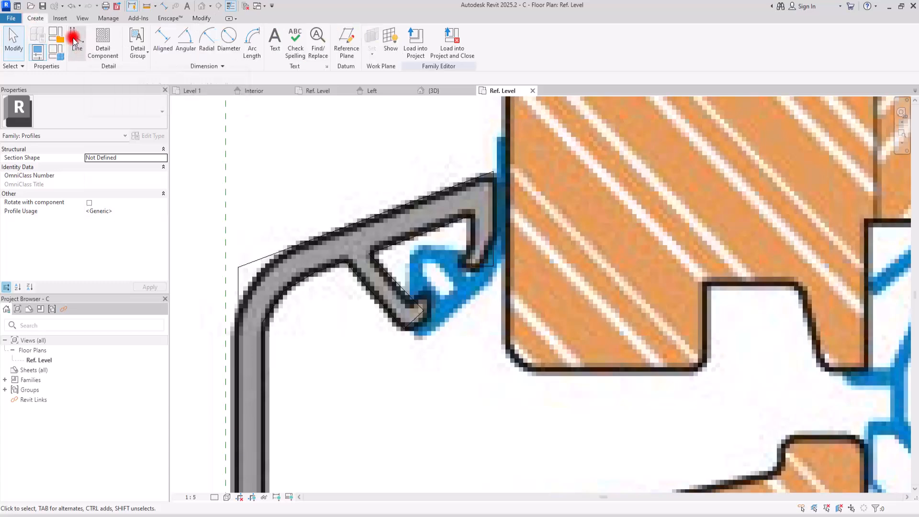
pyautogui.click(386, 44)
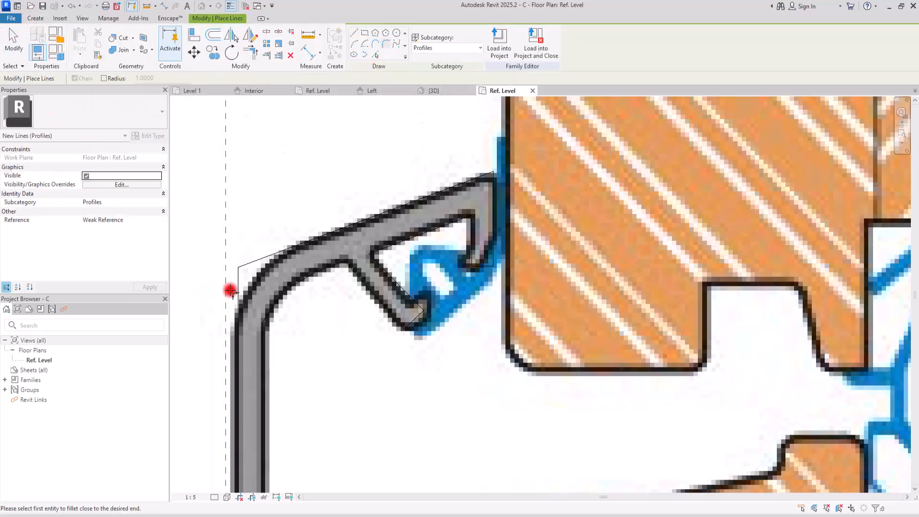
pyautogui.click(240, 286)
pyautogui.click(246, 266)
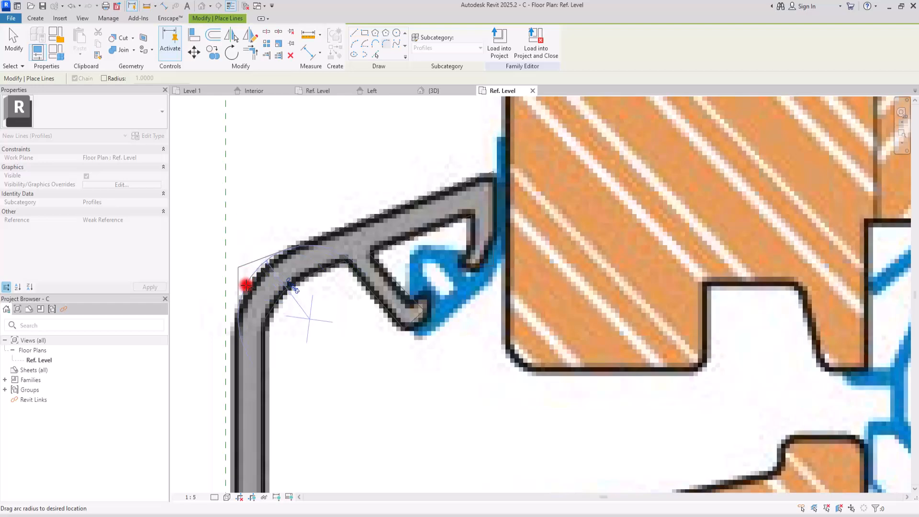
pyautogui.click(245, 293)
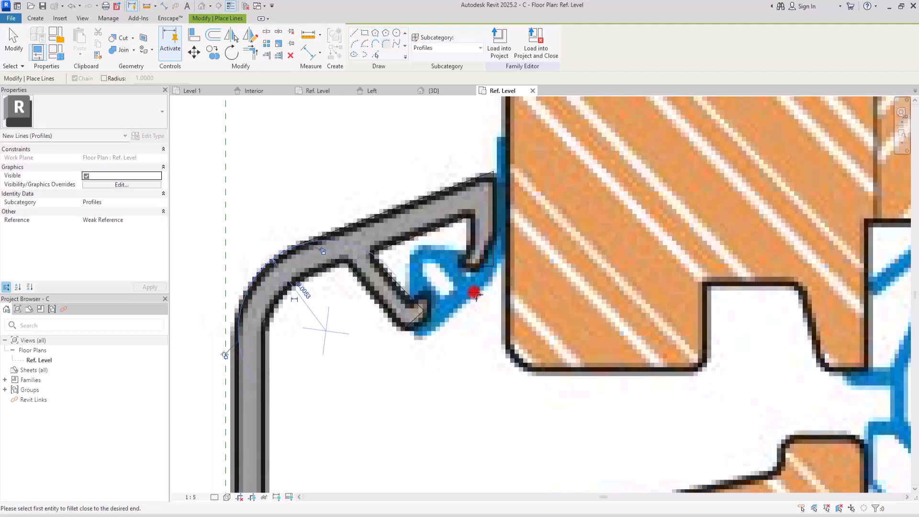
# Fillet the sharp corner at the weather bar's upper tip beside the sash.
pyautogui.scroll(5, 459, 180)
pyautogui.click(454, 174)
pyautogui.click(483, 173)
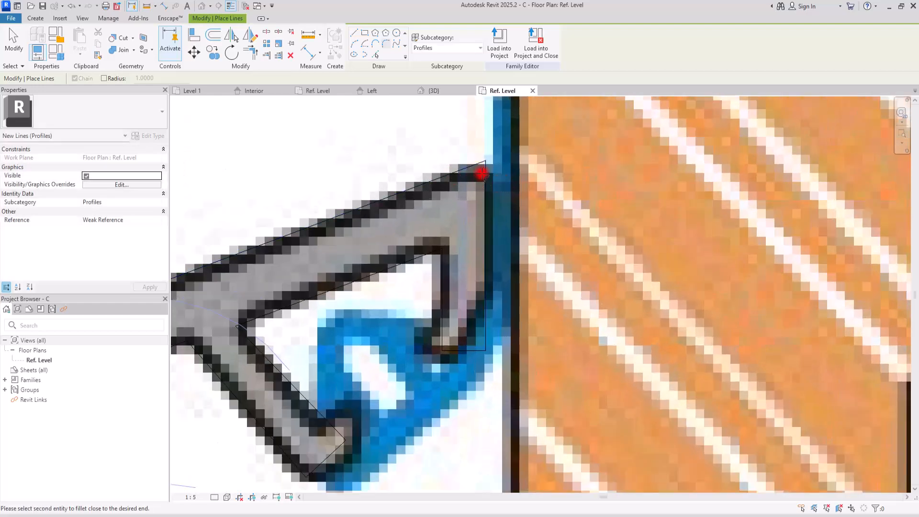
pyautogui.click(477, 184)
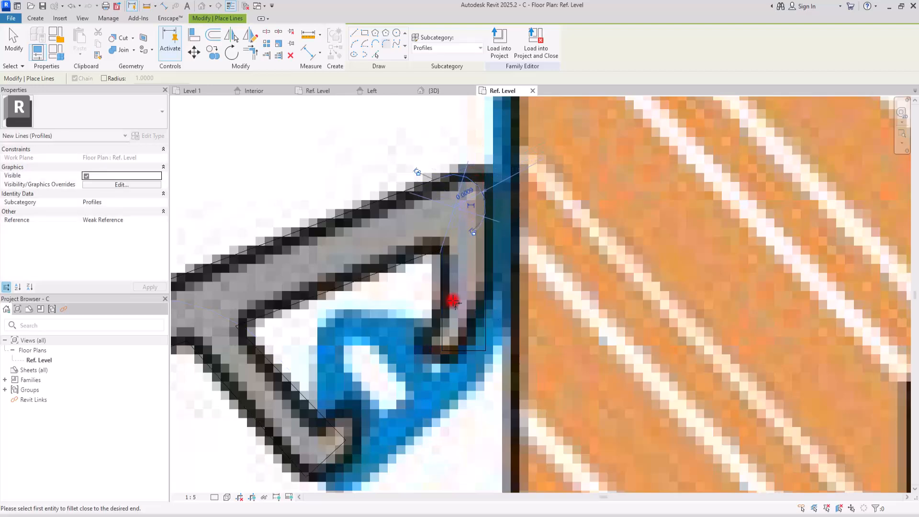
pyautogui.scroll(-4, 462, 202)
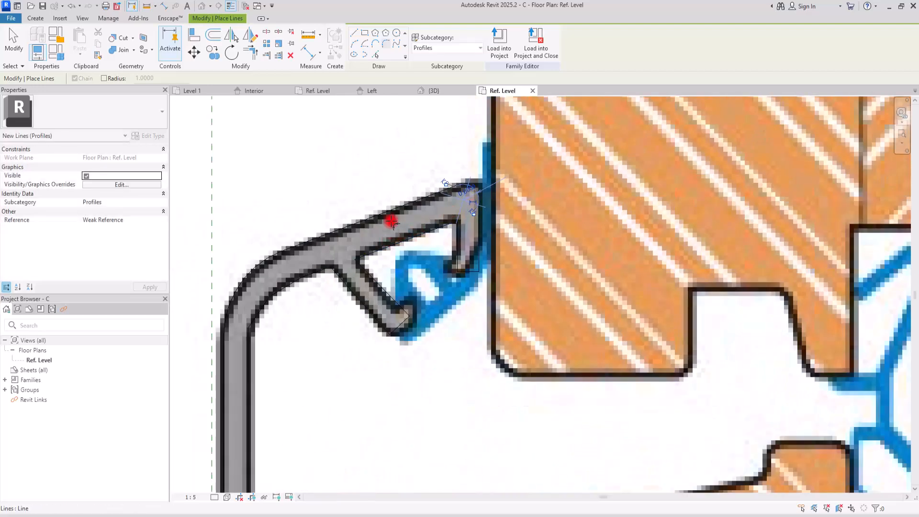
# Fillet the outer bend at the end of the lower drip flap with a radius of about 0.005.
pyautogui.scroll(-3, 392, 186)
pyautogui.moveTo(354, 349); pyautogui.dragTo(343, 205, button='middle')
pyautogui.moveTo(284, 367)
pyautogui.mouseDown(button='middle')
pyautogui.moveTo(368, 244)
pyautogui.moveTo(398, 249)
pyautogui.moveTo(333, 288)
pyautogui.mouseUp(button='middle')
pyautogui.moveTo(460, 318); pyautogui.dragTo(553, 147, button='middle')
pyautogui.moveTo(418, 285); pyautogui.dragTo(545, 207, button='middle')
pyautogui.click(328, 257)
pyautogui.click(343, 235)
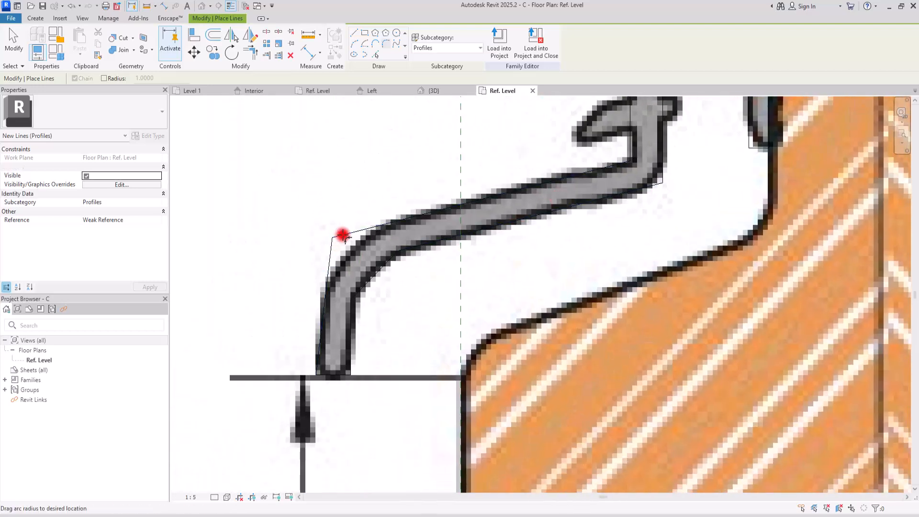
pyautogui.click(345, 247)
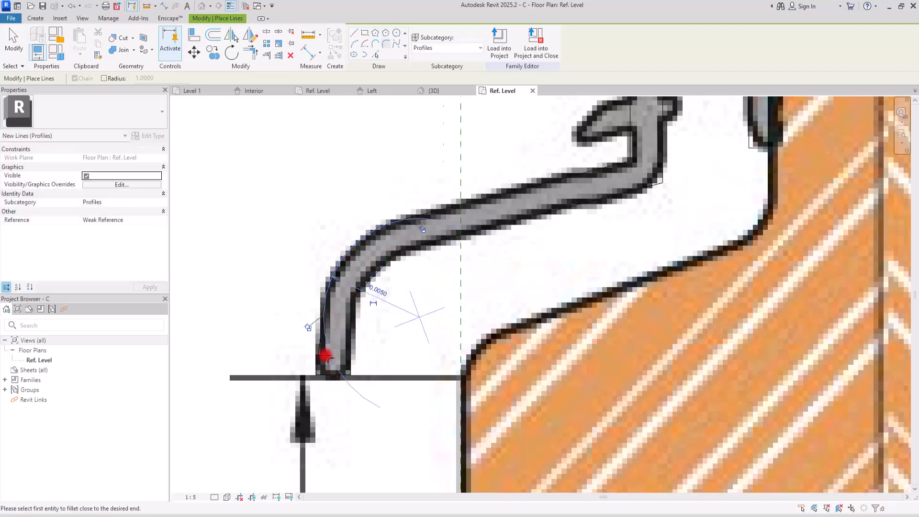
# Fillet the outer and inner corners where the sloping drip flap meets the vertical neck, and end the fillet command.
pyautogui.scroll(-3, 323, 357)
pyautogui.moveTo(431, 280); pyautogui.dragTo(393, 328, button='middle')
pyautogui.scroll(3, 452, 308)
pyautogui.click(423, 327)
pyautogui.click(449, 305)
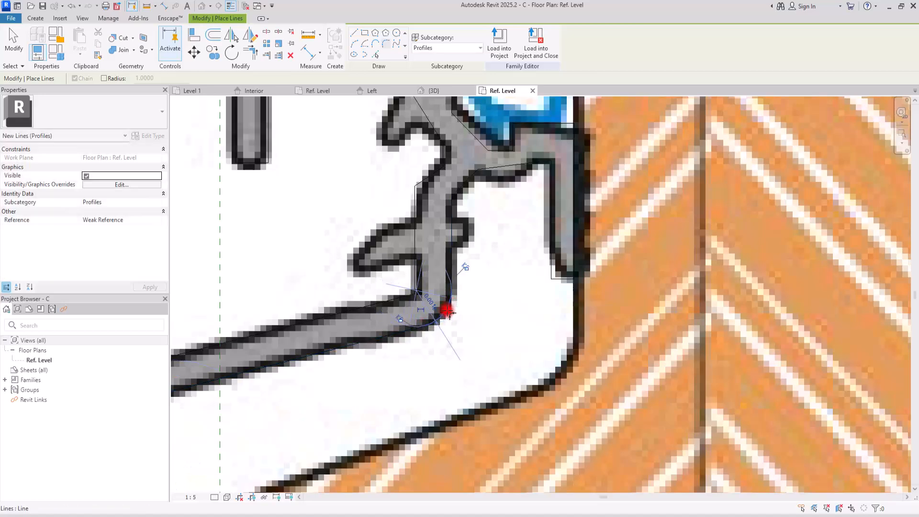
pyautogui.click(380, 305)
pyautogui.click(413, 275)
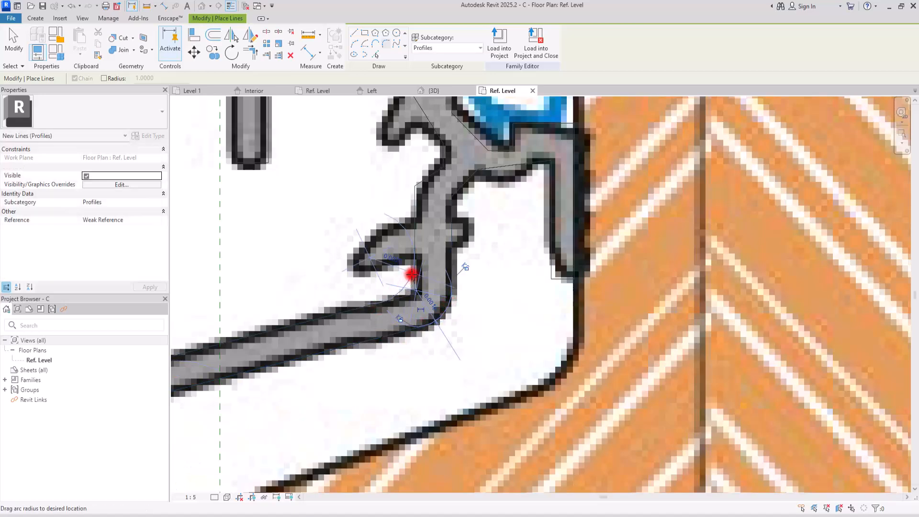
pyautogui.click(405, 293)
pyautogui.scroll(-3, 383, 306)
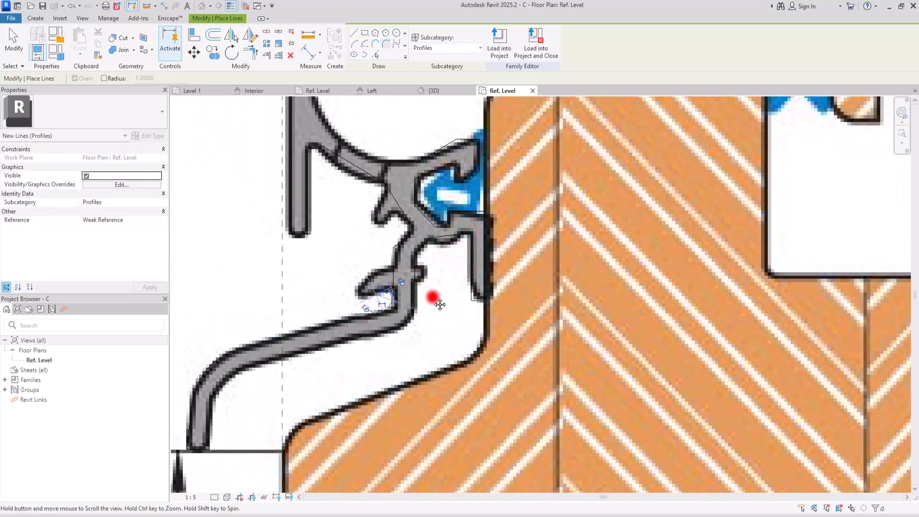
pyautogui.moveTo(441, 305); pyautogui.dragTo(482, 343, button='middle')
pyautogui.press('Escape')
pyautogui.press('Escape')
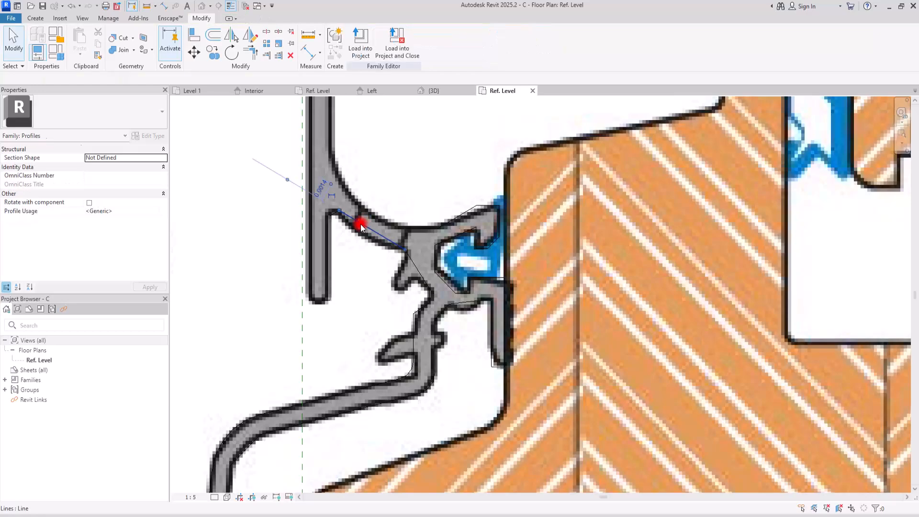
# Replace the straight line under the weather bar's lower curved web with an arc of about 0.0071 radius.
pyautogui.press('Delete')
pyautogui.scroll(4, 373, 215)
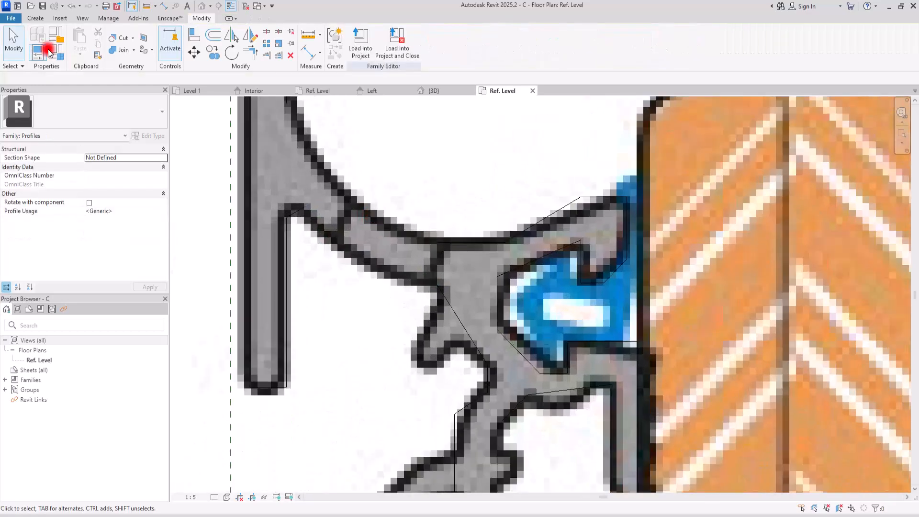
pyautogui.click(40, 18)
pyautogui.click(192, 48)
pyautogui.click(305, 206)
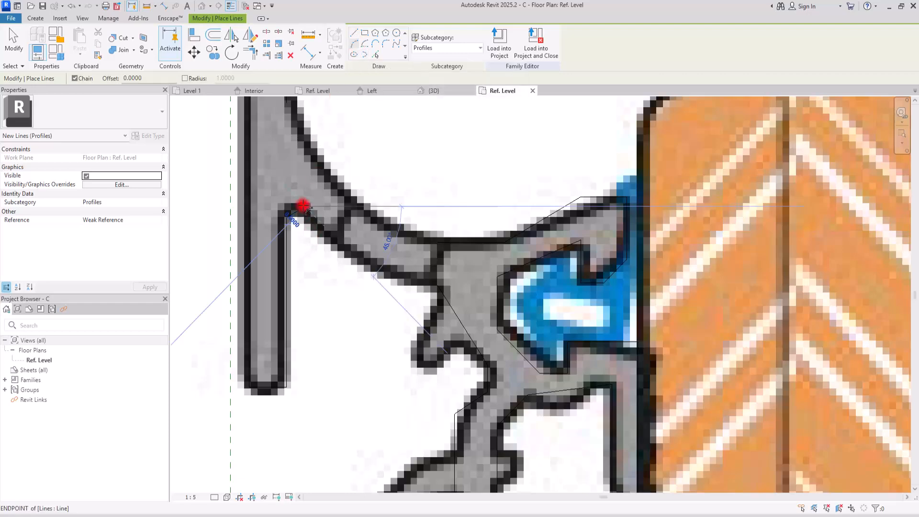
pyautogui.click(437, 284)
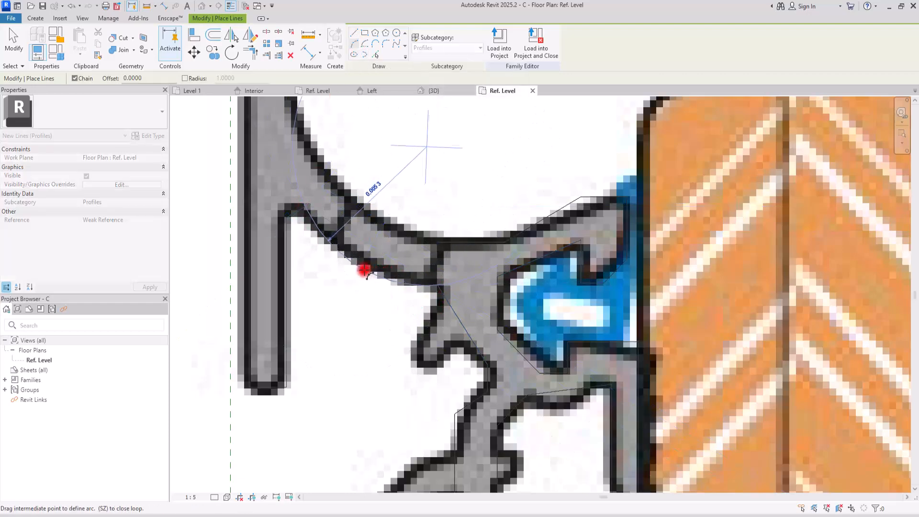
# Draw the upper arc of the curved web from the vertical wall's inner face to the lower gasket arm and finish drawing.
pyautogui.moveTo(353, 207); pyautogui.dragTo(390, 335, button='middle')
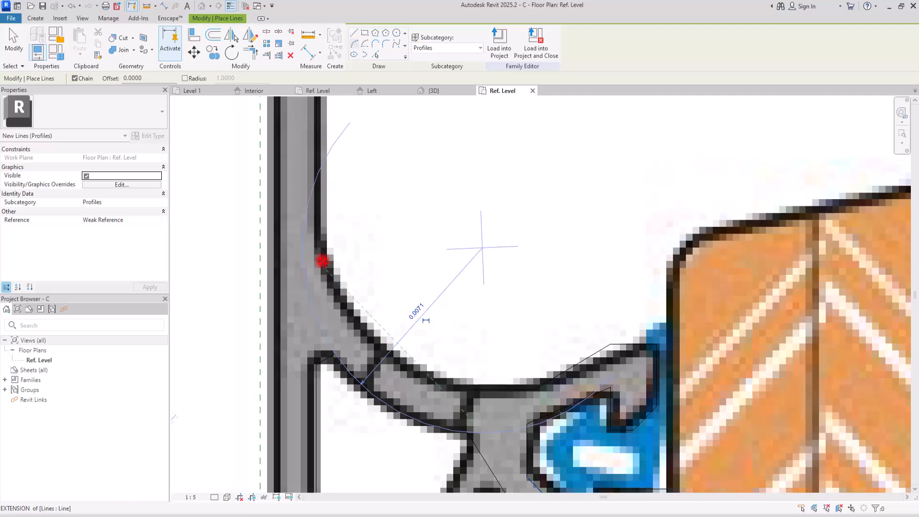
pyautogui.click(317, 250)
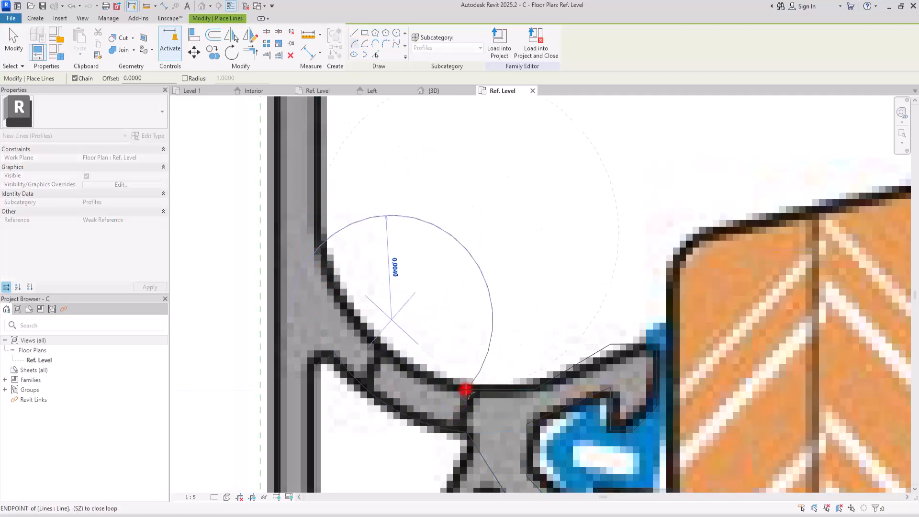
pyautogui.press('Escape')
pyautogui.scroll(-5, 318, 308)
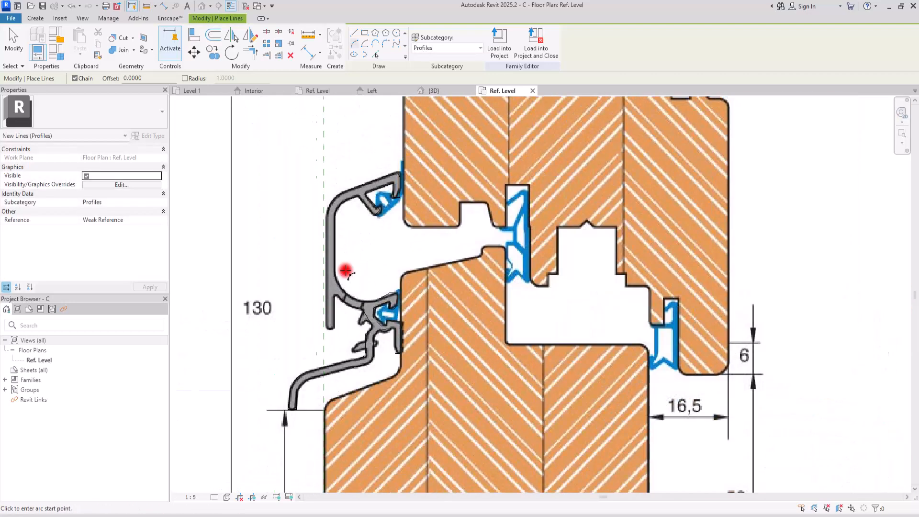
pyautogui.press('Escape')
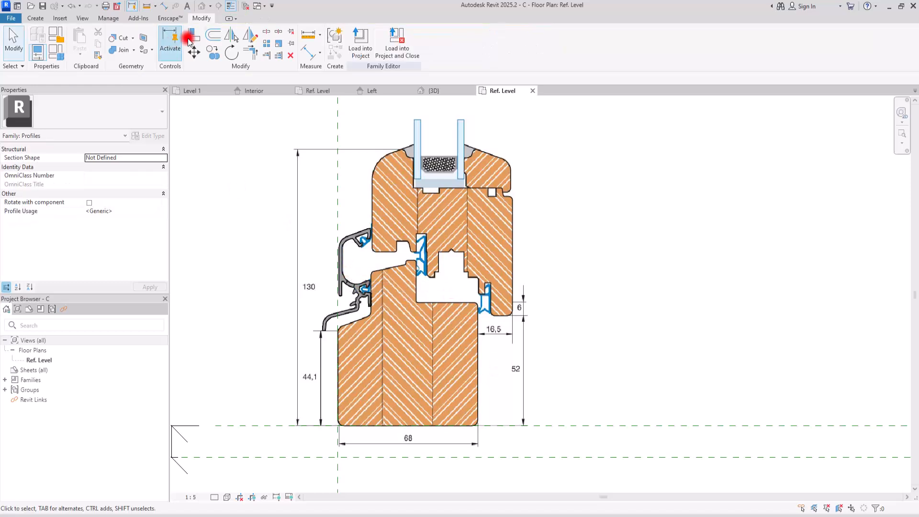
# Allow selection of pinned elements, delete the softline-iv68-detail.jpg raster image and check the traced outline as a chain.
pyautogui.click(820, 508)
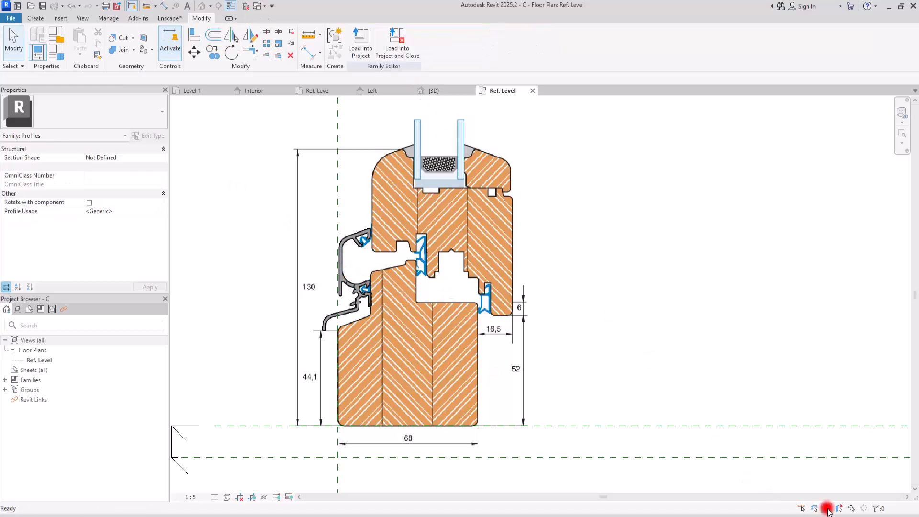
pyautogui.click(478, 230)
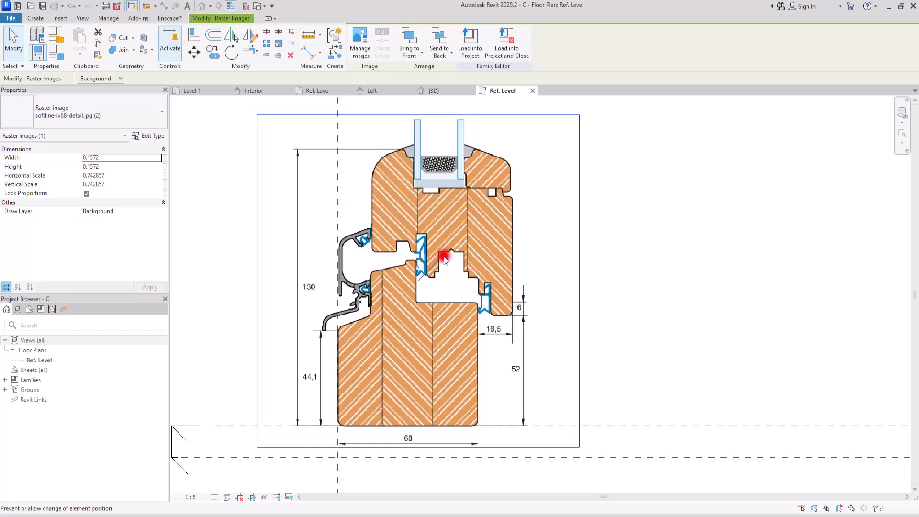
pyautogui.press('Delete')
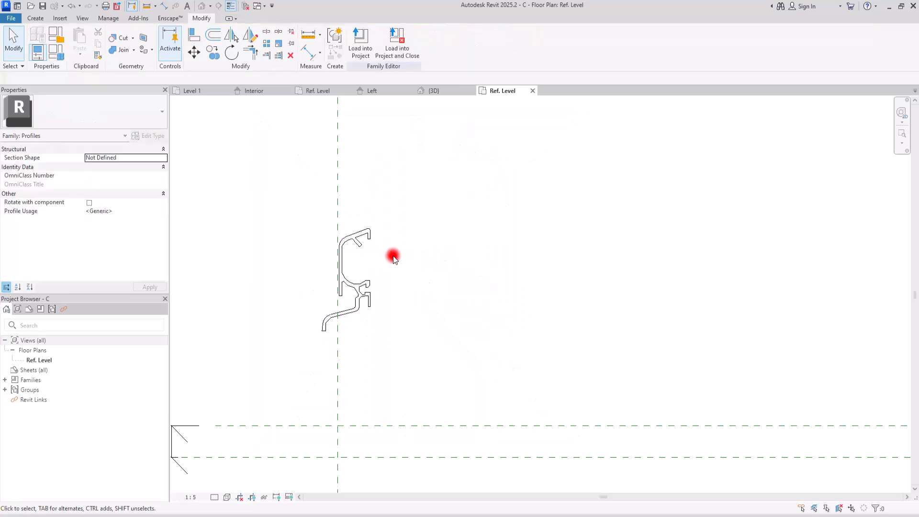
pyautogui.scroll(4, 413, 259)
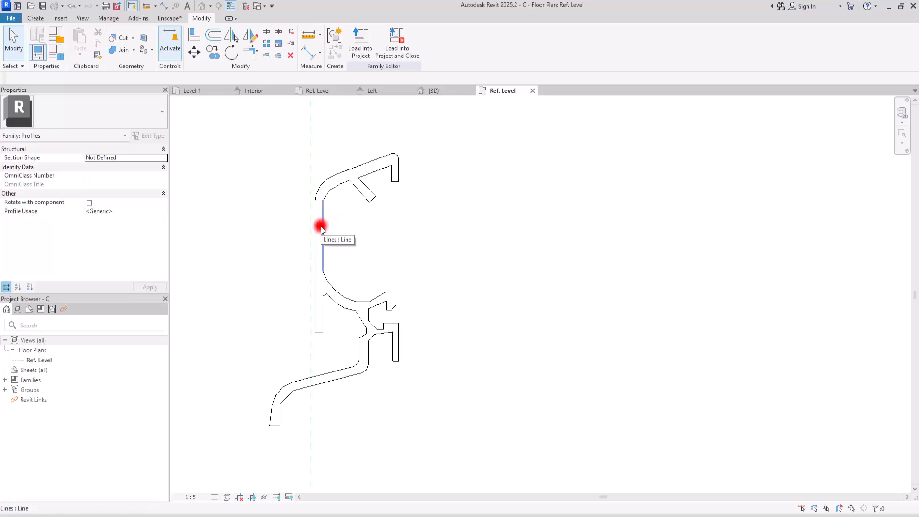
pyautogui.press('Tab')
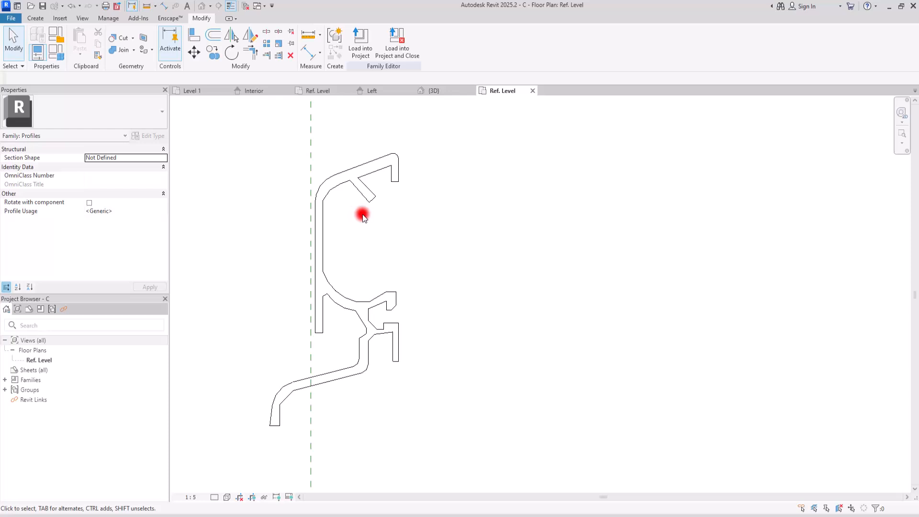
# Save the profile family under the name D and load it into the window family.
pyautogui.click(8, 18)
pyautogui.click(58, 131)
pyautogui.click(119, 131)
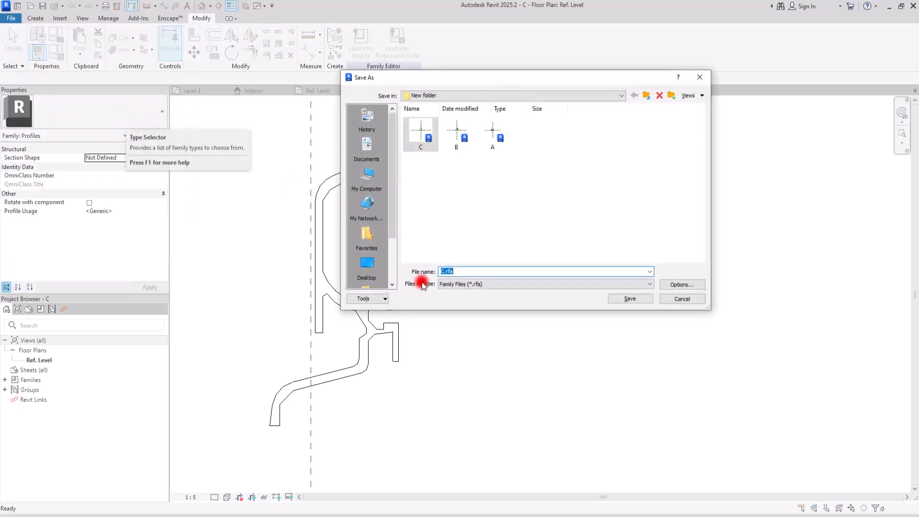
pyautogui.write('D')
pyautogui.press('Return')
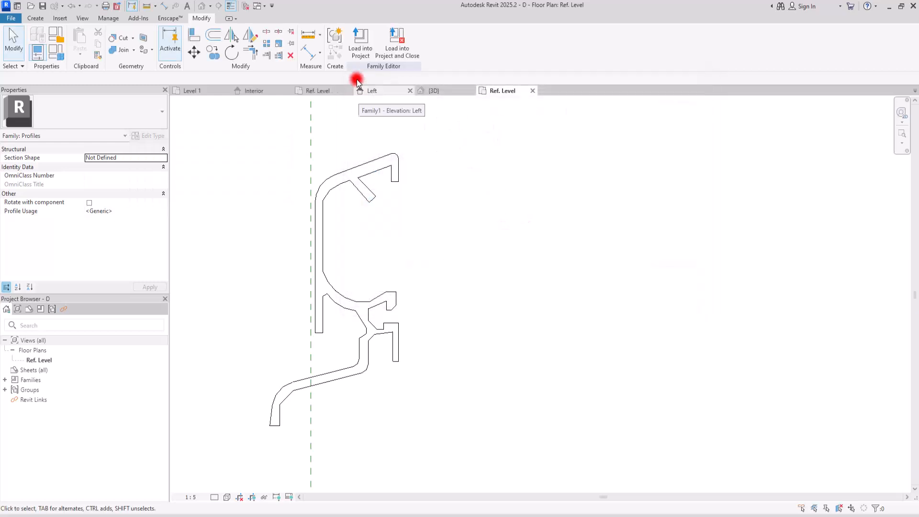
pyautogui.click(361, 39)
pyautogui.click(441, 337)
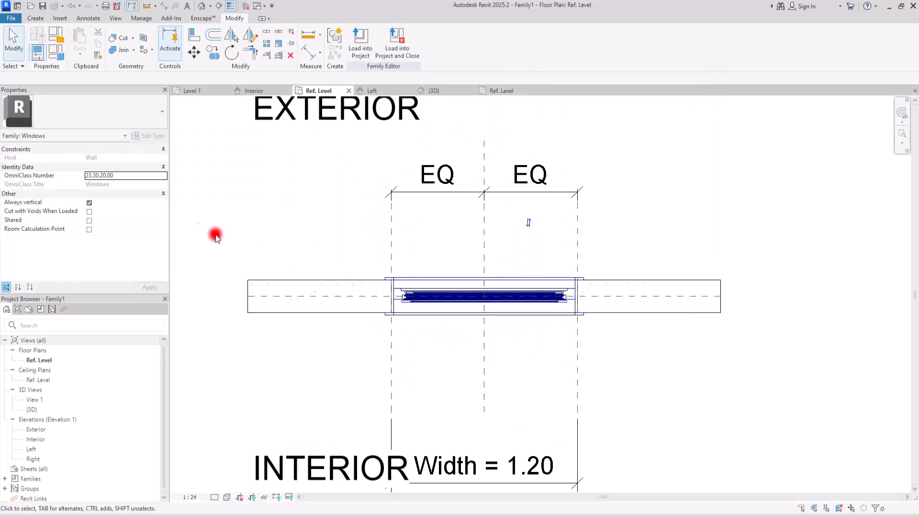
# Start a sweep in the Interior elevation and sketch a rectangular path inside the window opening.
pyautogui.click(246, 90)
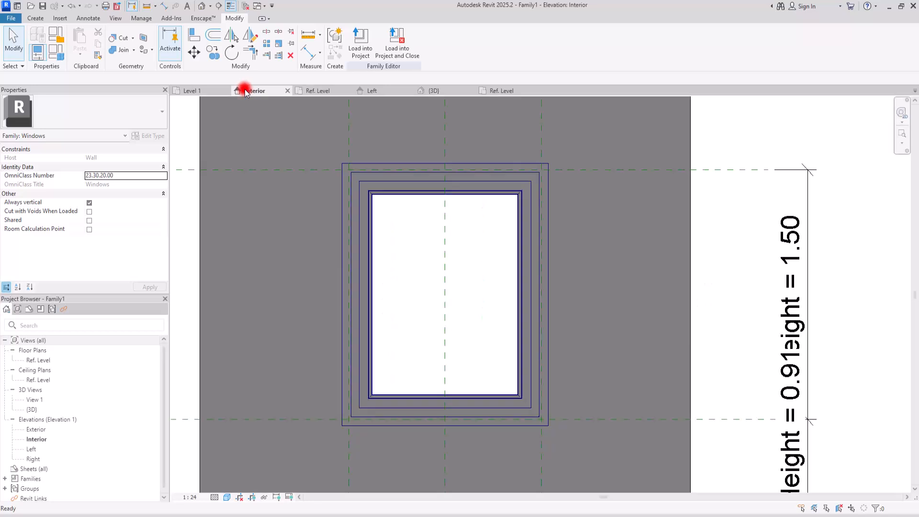
pyautogui.click(34, 18)
pyautogui.click(140, 33)
pyautogui.click(454, 33)
pyautogui.click(387, 33)
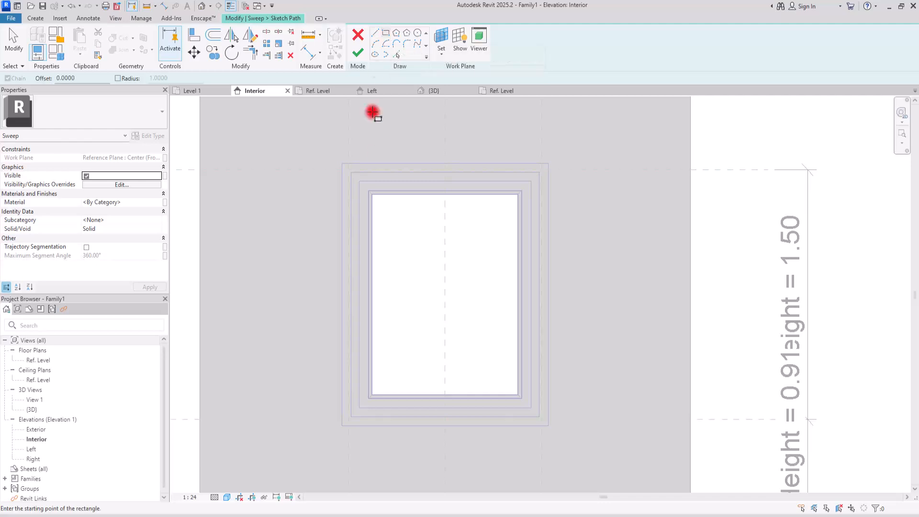
pyautogui.click(386, 387)
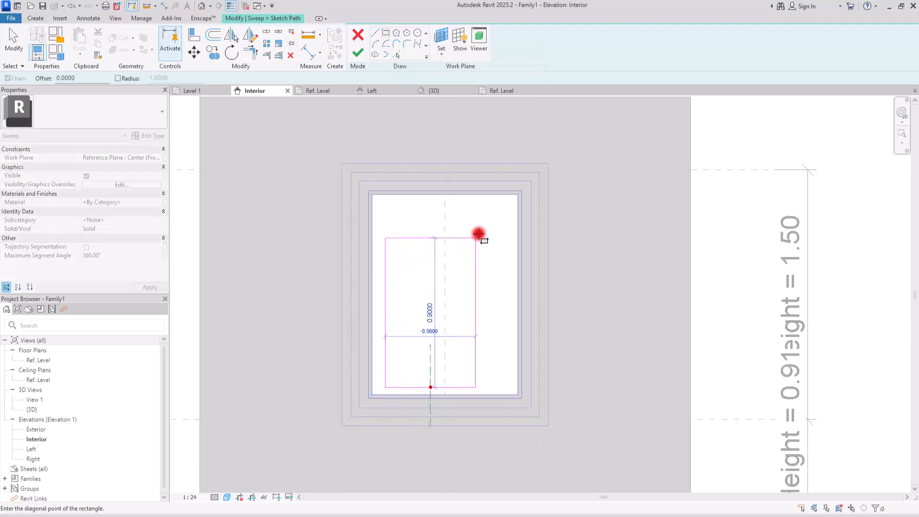
pyautogui.click(498, 207)
# Align and lock the four sides of the rectangular sweep path to the reference planes of the window opening.
pyautogui.click(194, 35)
pyautogui.click(346, 132)
pyautogui.click(386, 248)
pyautogui.click(286, 169)
pyautogui.click(410, 207)
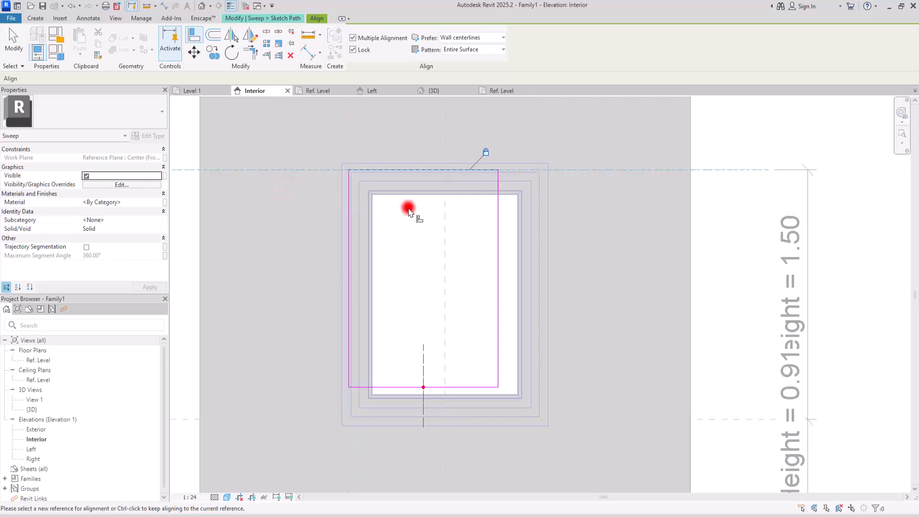
pyautogui.click(542, 140)
pyautogui.click(497, 222)
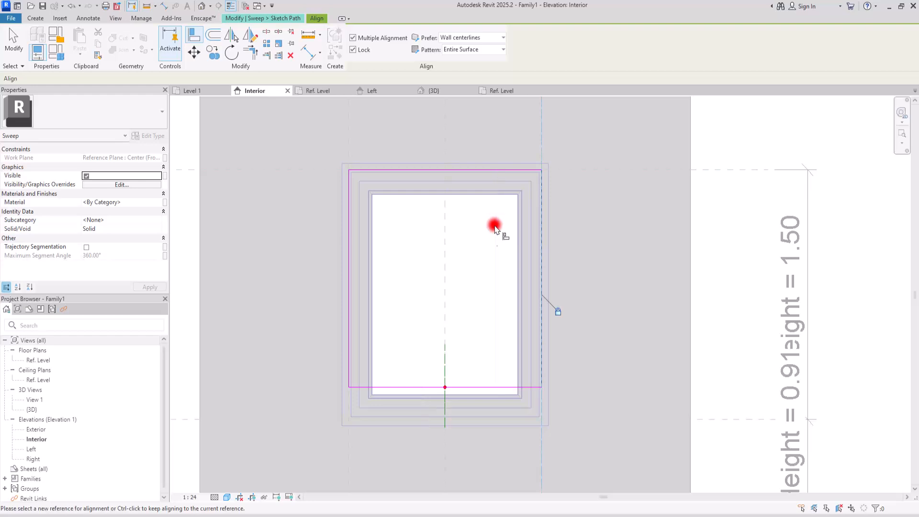
pyautogui.click(299, 420)
pyautogui.click(373, 388)
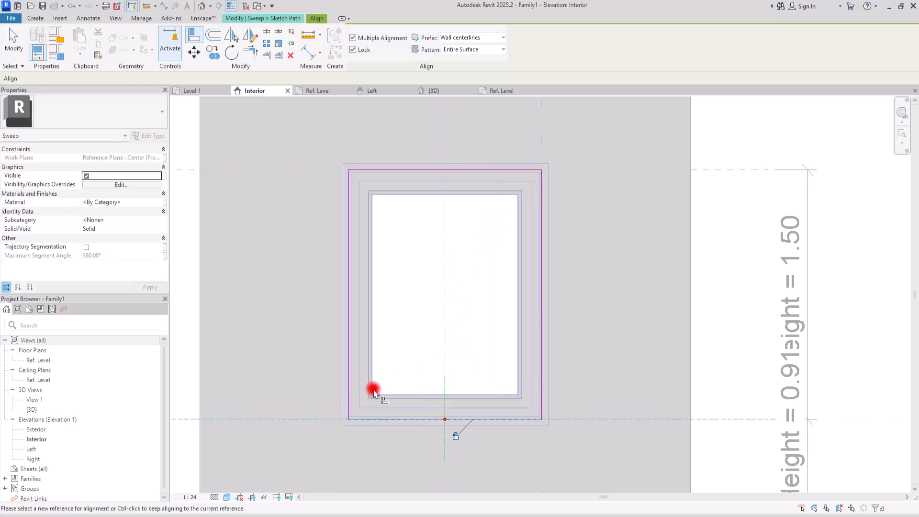
pyautogui.press('Escape')
pyautogui.press('Escape')
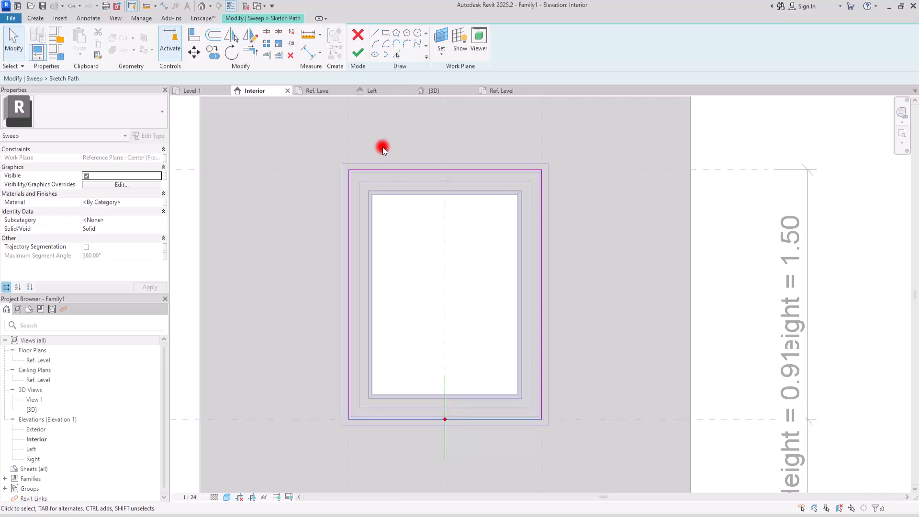
# Finish the sweep path in the Left elevation and assign profile D to the sweep.
pyautogui.click(384, 91)
pyautogui.scroll(-5, 455, 258)
pyautogui.scroll(2, 464, 277)
pyautogui.scroll(3, 465, 277)
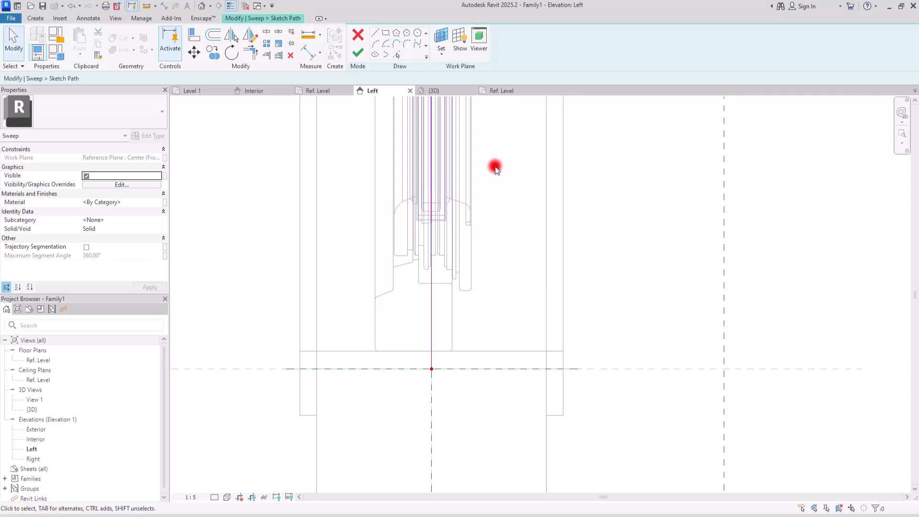
pyautogui.click(359, 52)
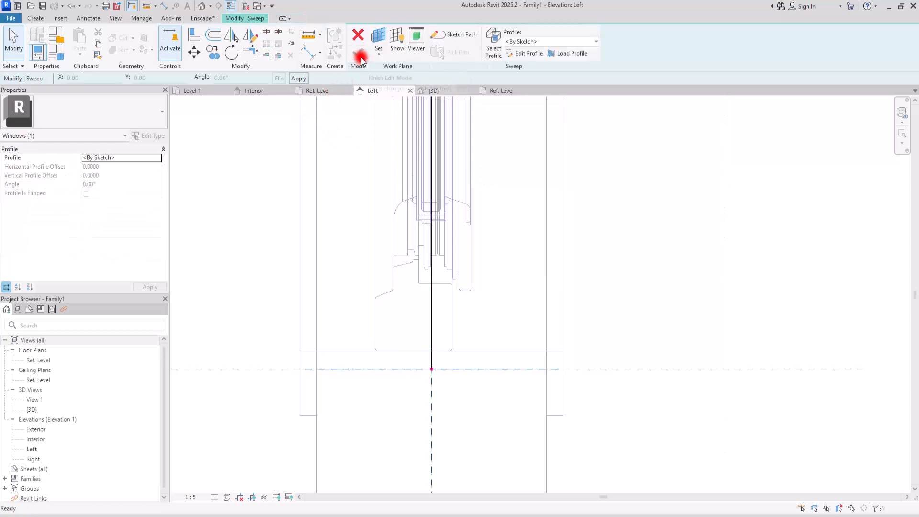
pyautogui.click(544, 42)
pyautogui.click(509, 94)
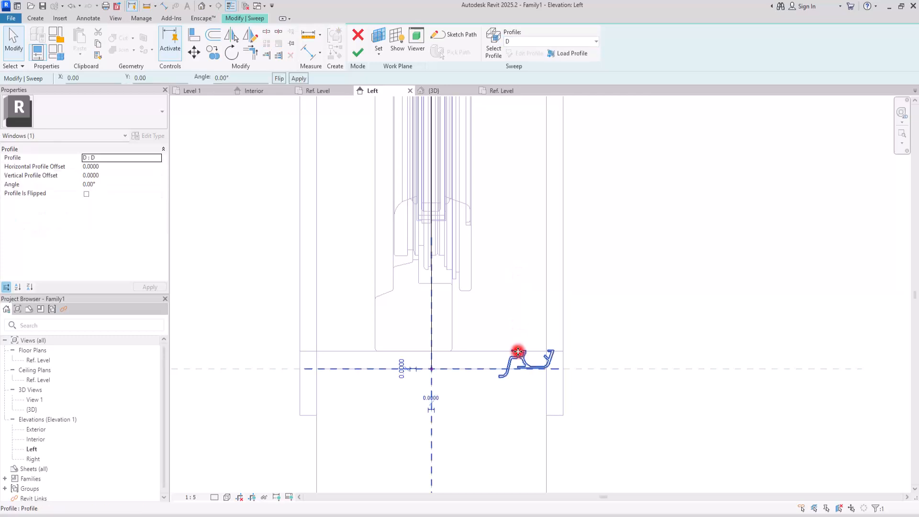
# Rotate the sweep profile to -90°, flip it, set its Y offset to -0.05 and finish the sweep.
pyautogui.click(634, 281)
pyautogui.click(549, 357)
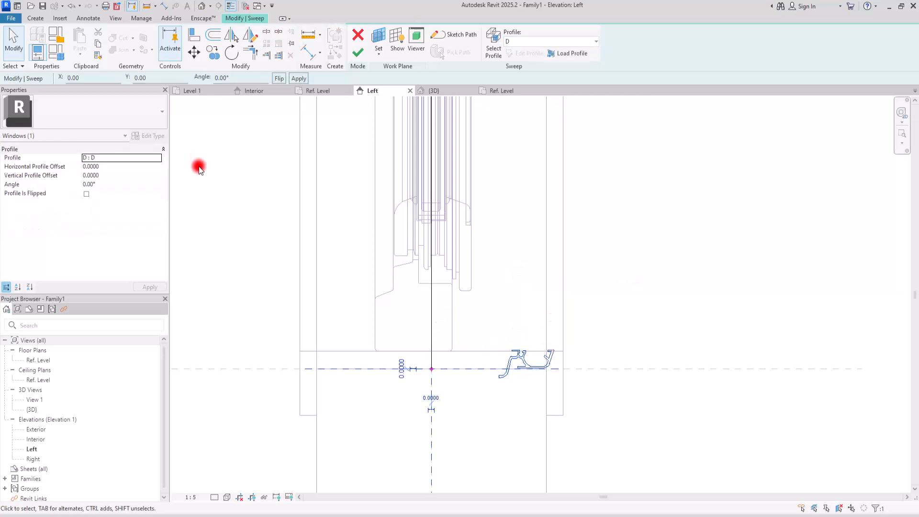
pyautogui.write('-90')
pyautogui.click(171, 75)
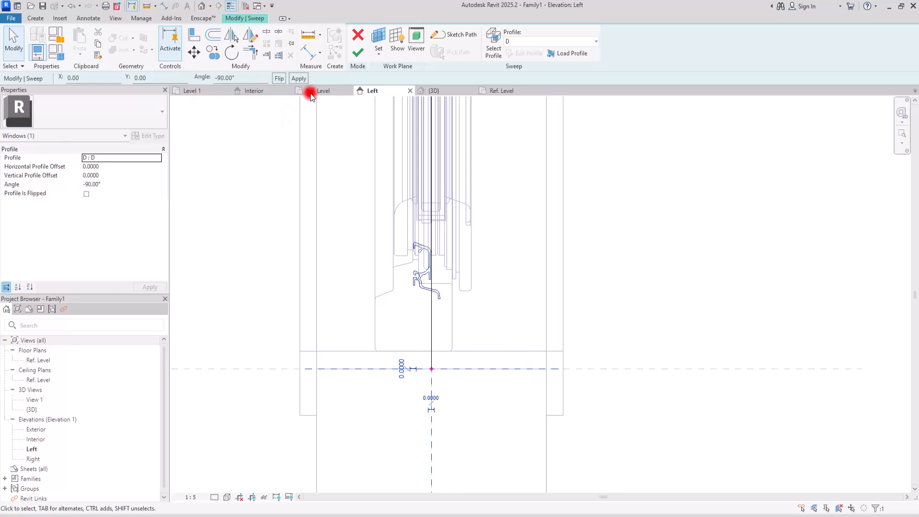
pyautogui.click(278, 78)
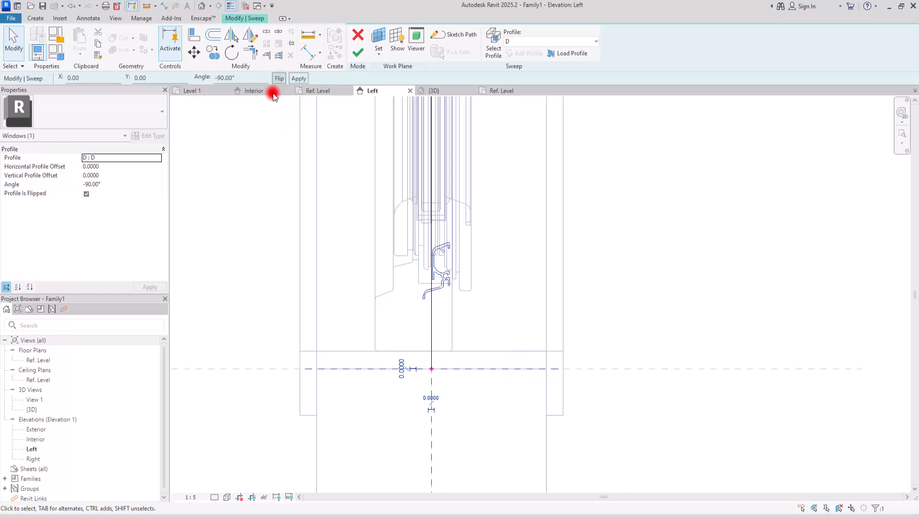
pyautogui.moveTo(164, 77); pyautogui.dragTo(118, 77)
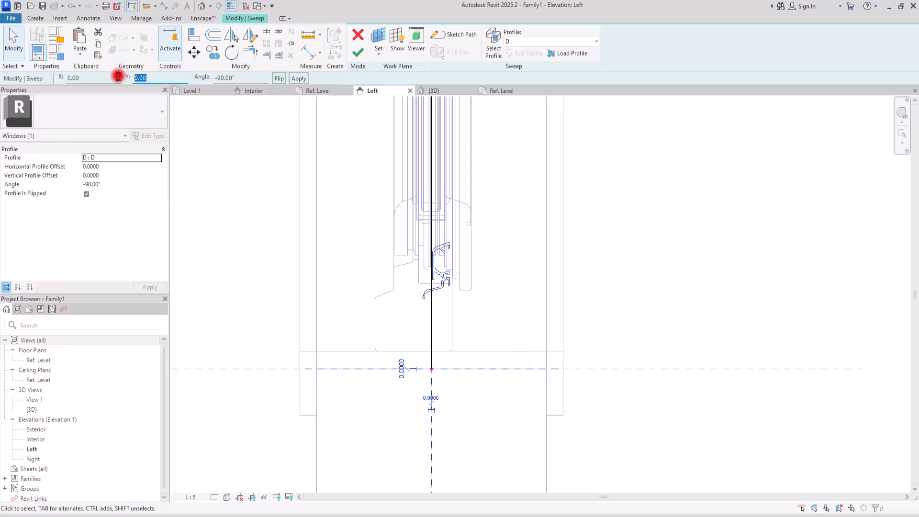
pyautogui.click(63, 78)
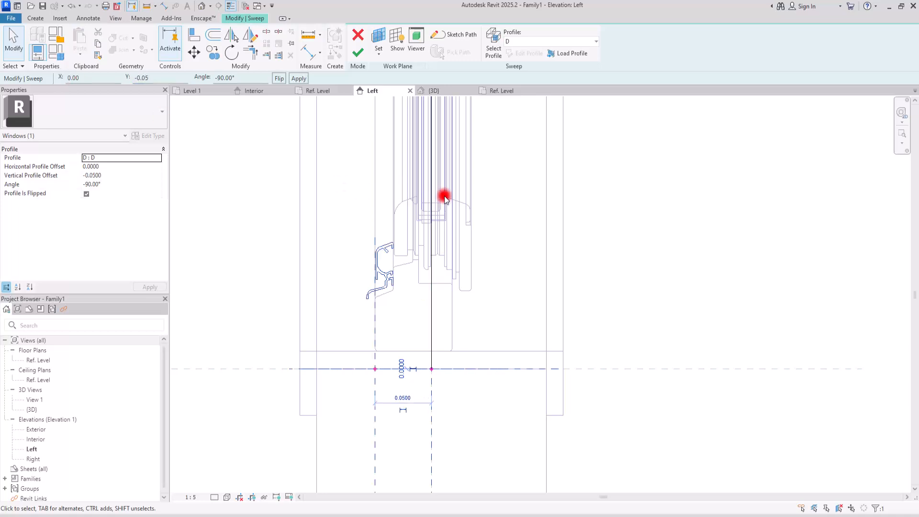
pyautogui.scroll(2, 407, 285)
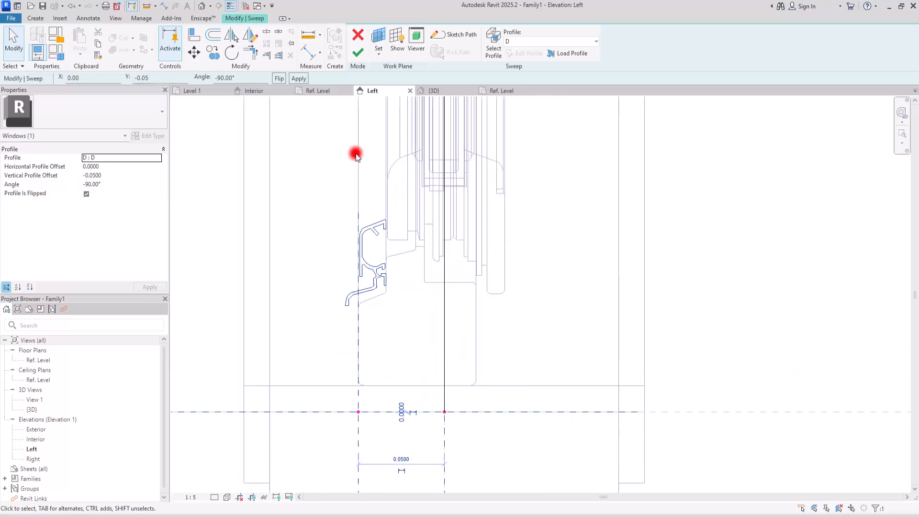
pyautogui.click(357, 50)
# Show the window in the 3D view from the other side and give the view a shaded visual style.
pyautogui.click(429, 90)
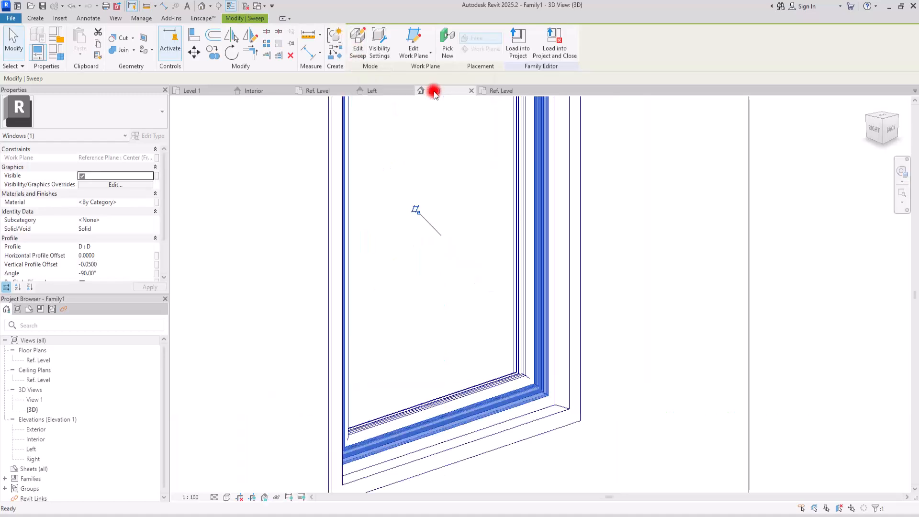
pyautogui.click(435, 258)
pyautogui.scroll(-3, 437, 259)
pyautogui.keyDown('shift'); pyautogui.moveTo(449, 271); pyautogui.dragTo(693, 326, button='middle'); pyautogui.keyUp('shift')
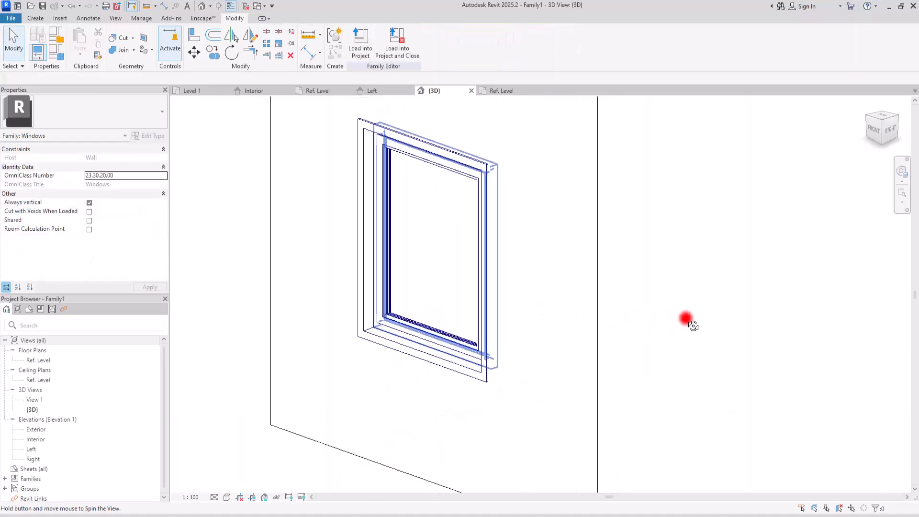
pyautogui.click(215, 500)
pyautogui.click(221, 487)
pyautogui.click(227, 498)
pyautogui.click(244, 468)
# Examine the weather-bar sweep around the window in 3D and in the Left and Interior elevations.
pyautogui.moveTo(567, 323)
pyautogui.keyDown('shift'); pyautogui.mouseDown(button='middle')
pyautogui.moveTo(415, 344)
pyautogui.moveTo(476, 312)
pyautogui.mouseUp(button='middle'); pyautogui.keyUp('shift')
pyautogui.scroll(6, 476, 312)
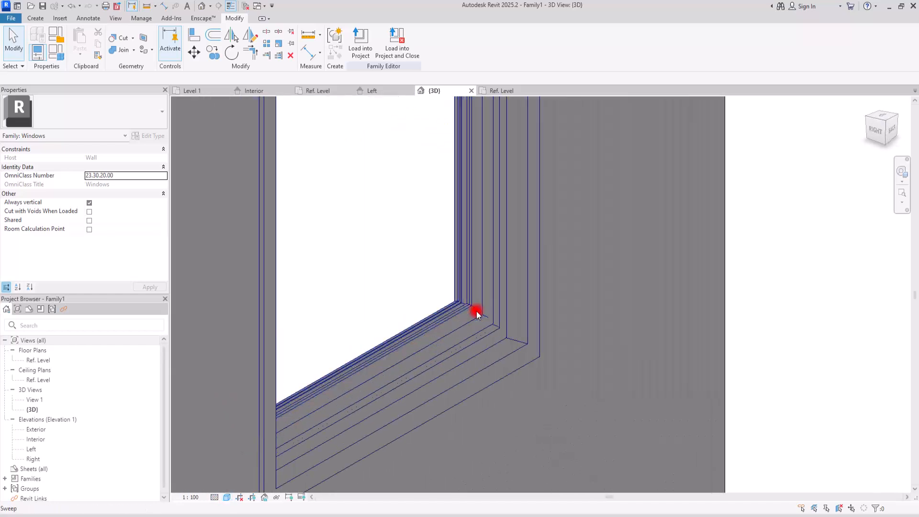
pyautogui.scroll(-8, 471, 318)
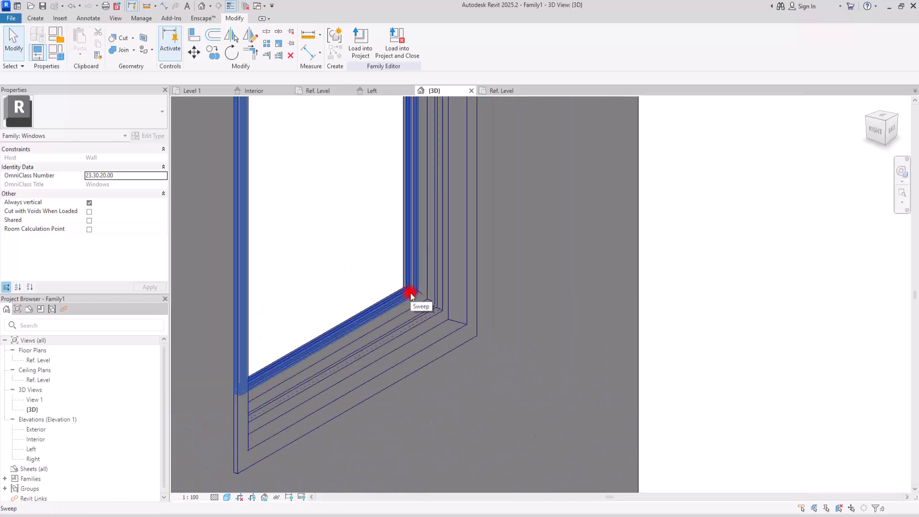
pyautogui.keyDown('shift'); pyautogui.moveTo(468, 345); pyautogui.dragTo(420, 256, button='middle'); pyautogui.keyUp('shift')
pyautogui.scroll(2, 420, 256)
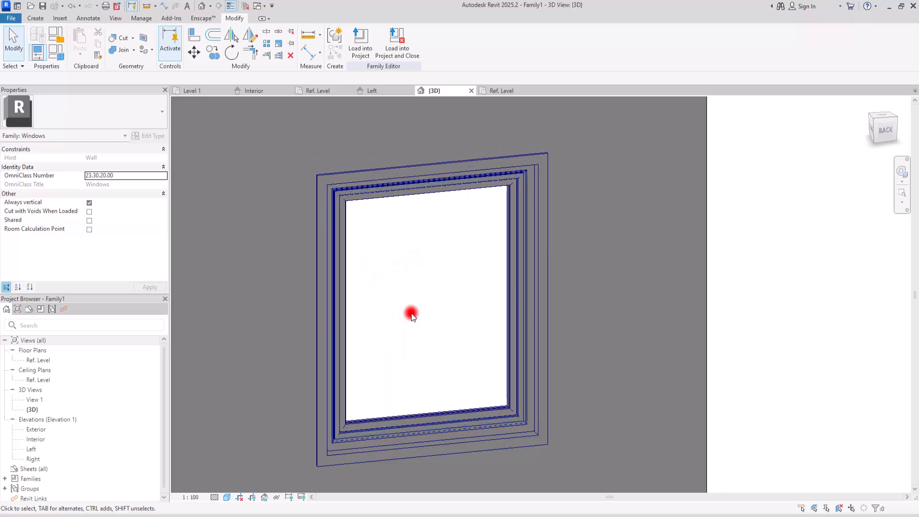
pyautogui.click(318, 91)
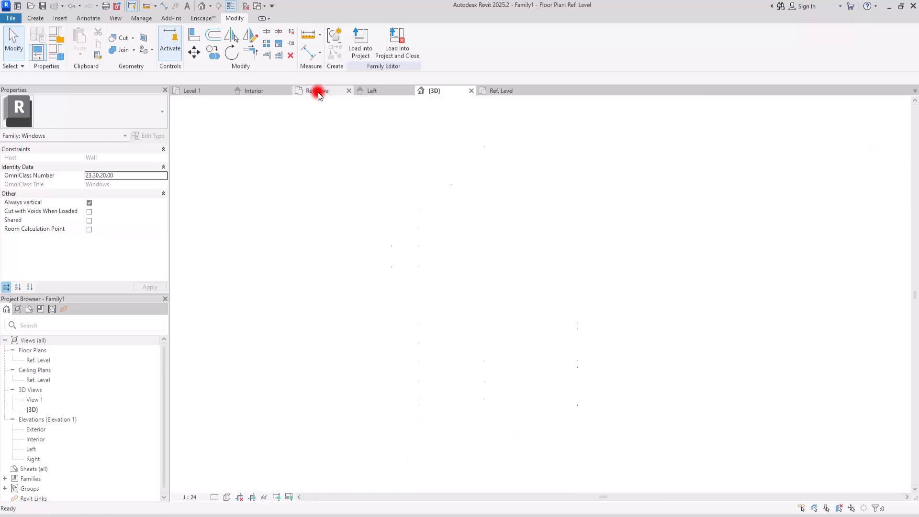
pyautogui.click(372, 91)
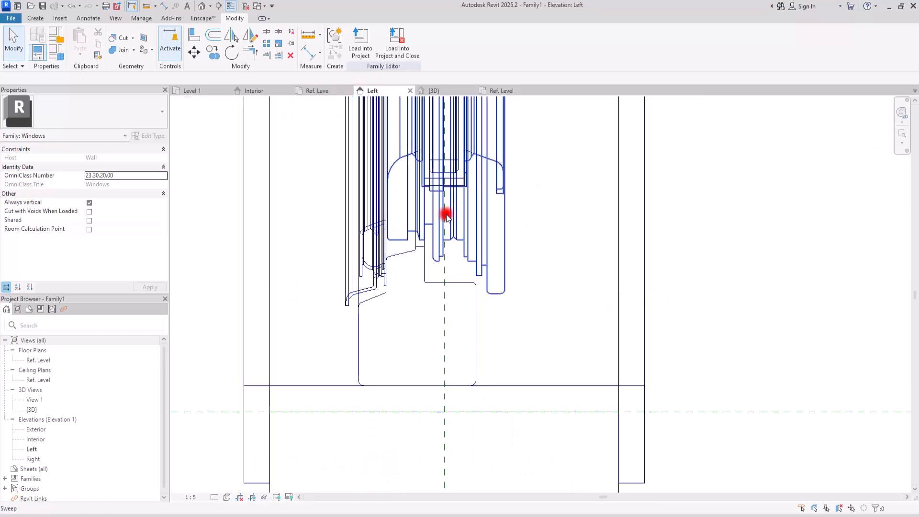
pyautogui.click(256, 90)
pyautogui.scroll(-3, 484, 257)
pyautogui.scroll(4, 455, 261)
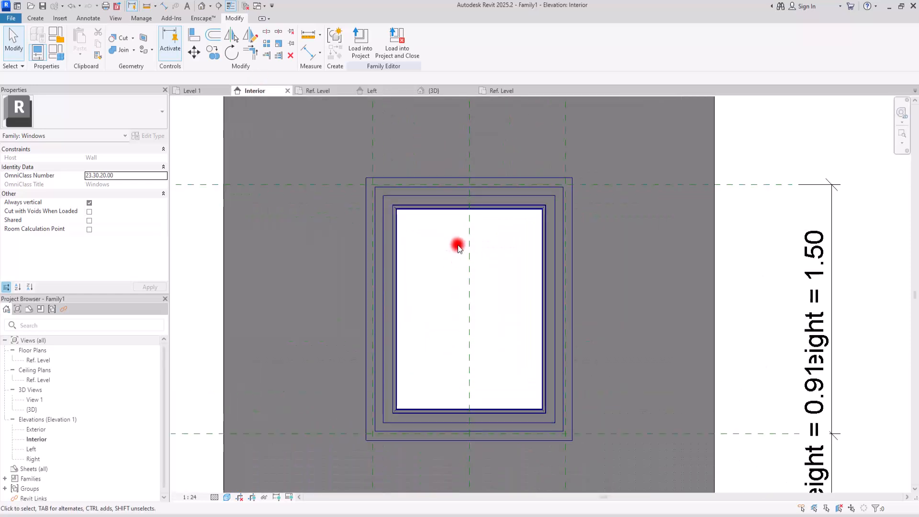
# Draw a section line across the wall through the window in the Ref. Level plan and flip its viewing direction.
pyautogui.click(312, 91)
pyautogui.scroll(-2, 421, 279)
pyautogui.scroll(3, 479, 268)
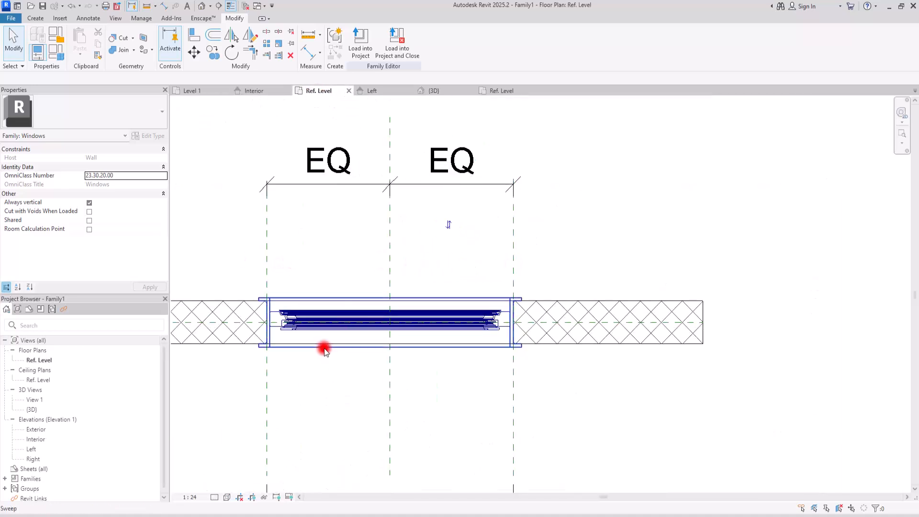
pyautogui.click(216, 7)
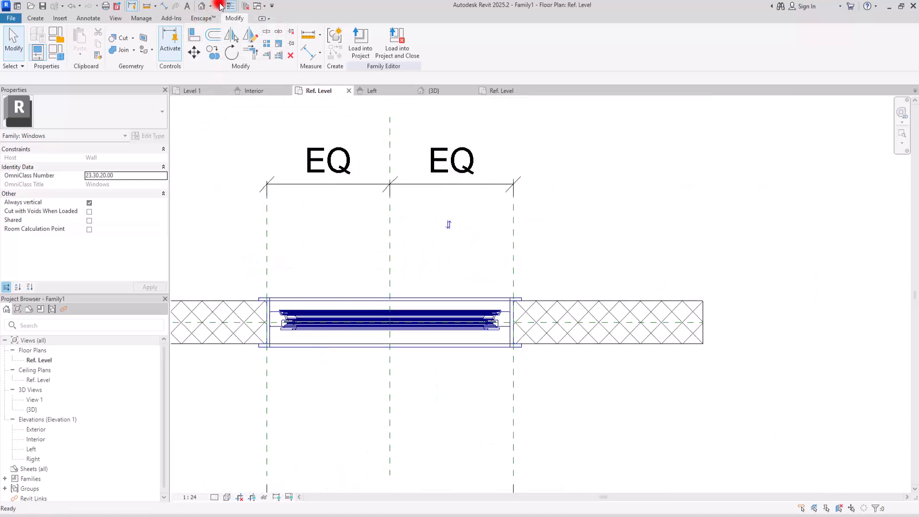
pyautogui.click(323, 395)
pyautogui.click(324, 239)
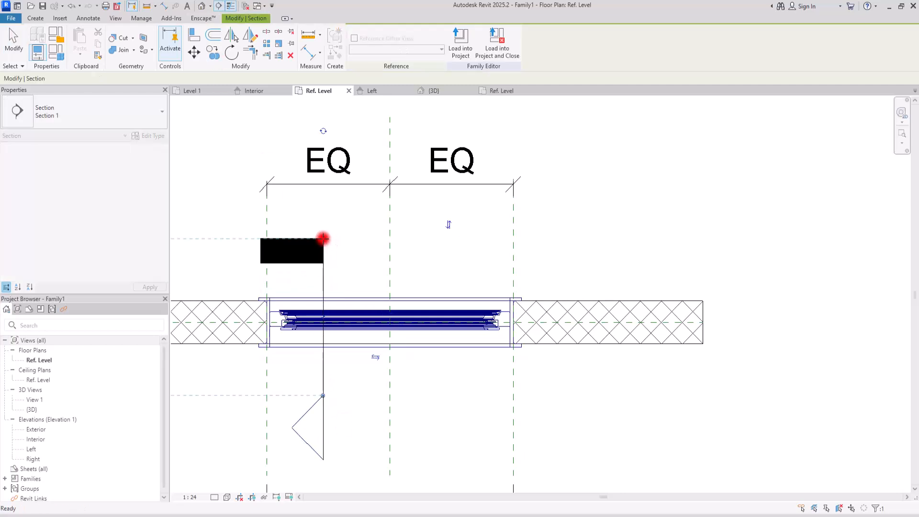
pyautogui.click(376, 357)
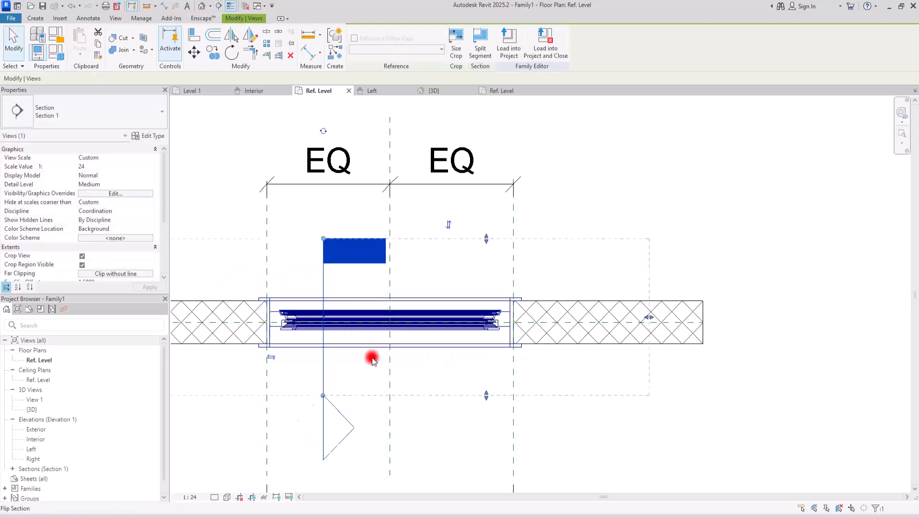
# Open the new section view and examine the glazing edge and the lower frame and sash profiles.
pyautogui.click(658, 404)
pyautogui.doubleClick(341, 423)
pyautogui.scroll(8, 575, 330)
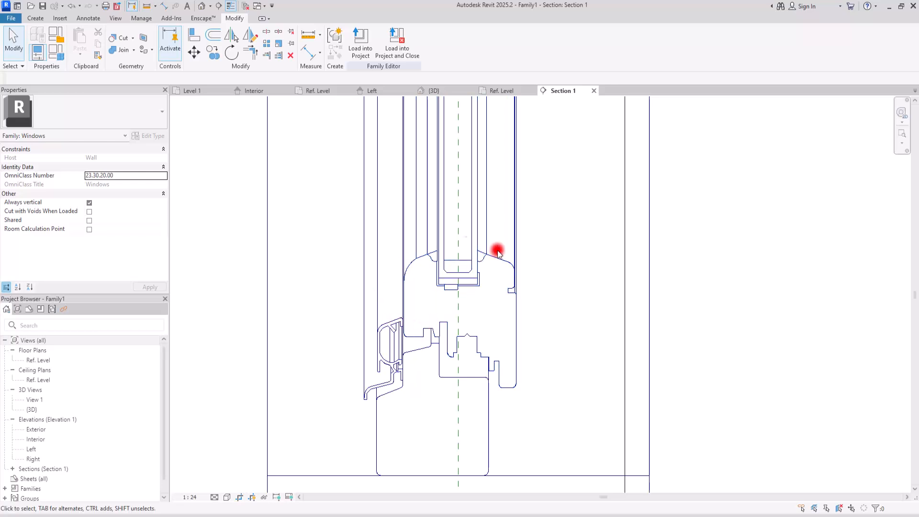
pyautogui.scroll(2, 468, 247)
pyautogui.scroll(3, 399, 211)
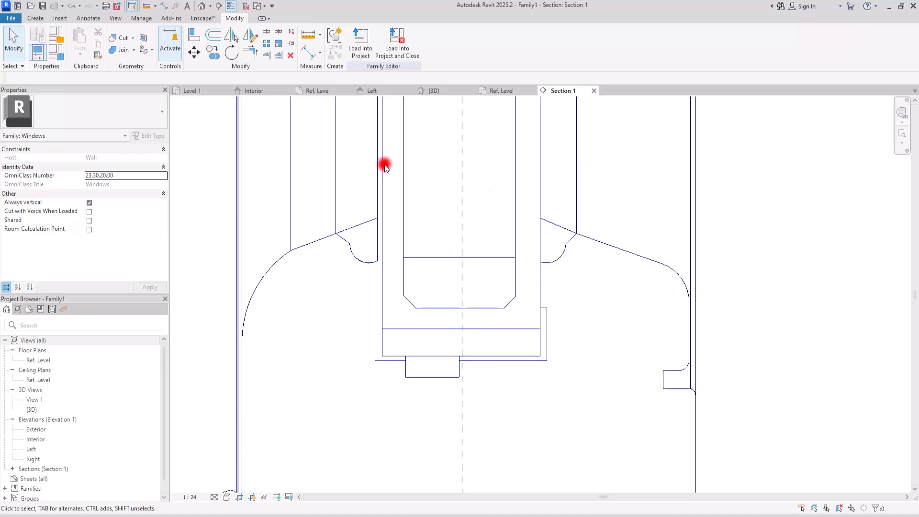
pyautogui.scroll(-4, 469, 220)
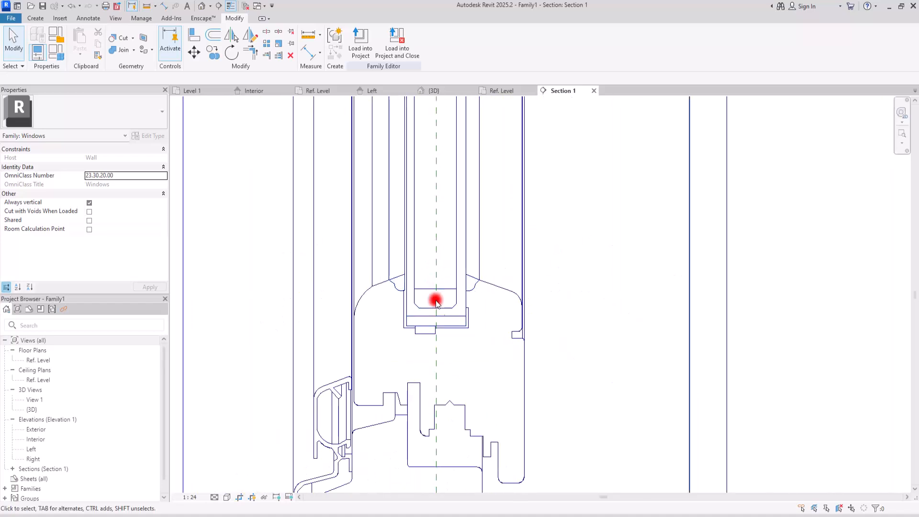
pyautogui.click(36, 18)
pyautogui.click(80, 36)
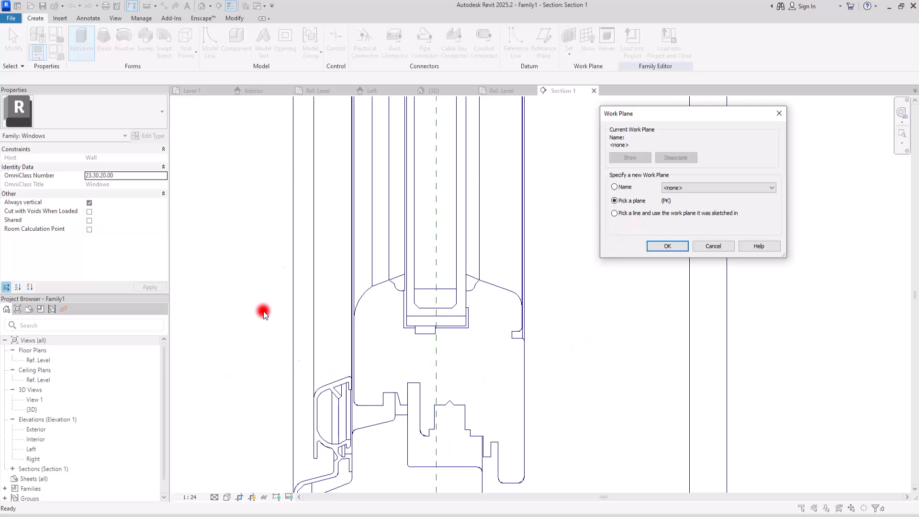
pyautogui.click(713, 247)
# Start an extrusion from the Left elevation and, in Section 1, sketch two narrow rectangles for the glass panes on either side of the lower spacer.
pyautogui.click(373, 90)
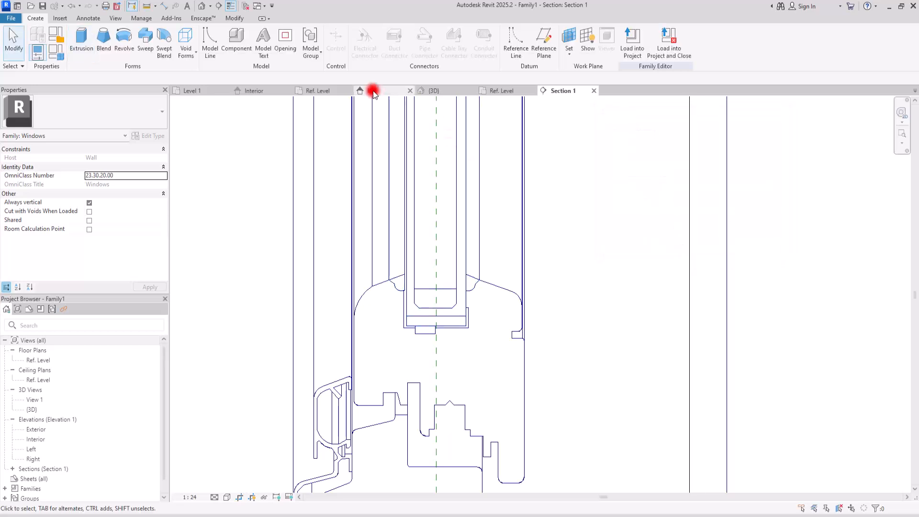
pyautogui.click(82, 38)
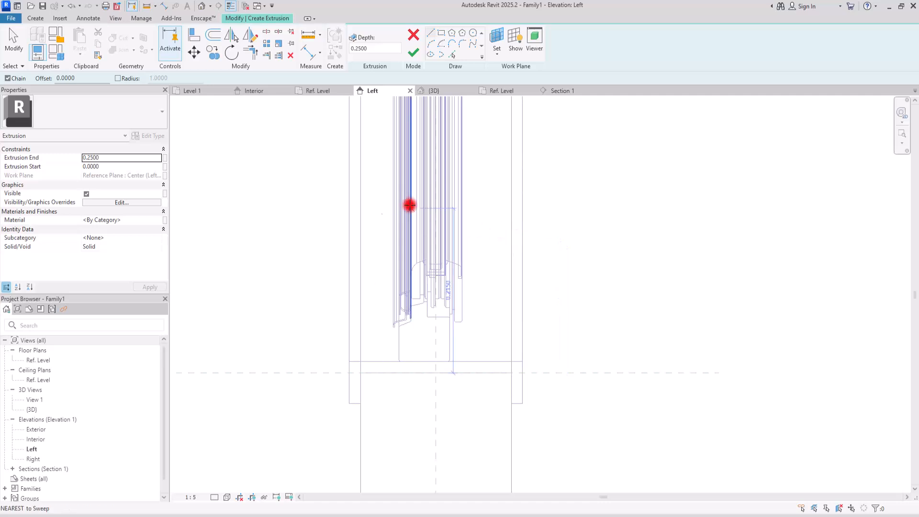
pyautogui.click(562, 91)
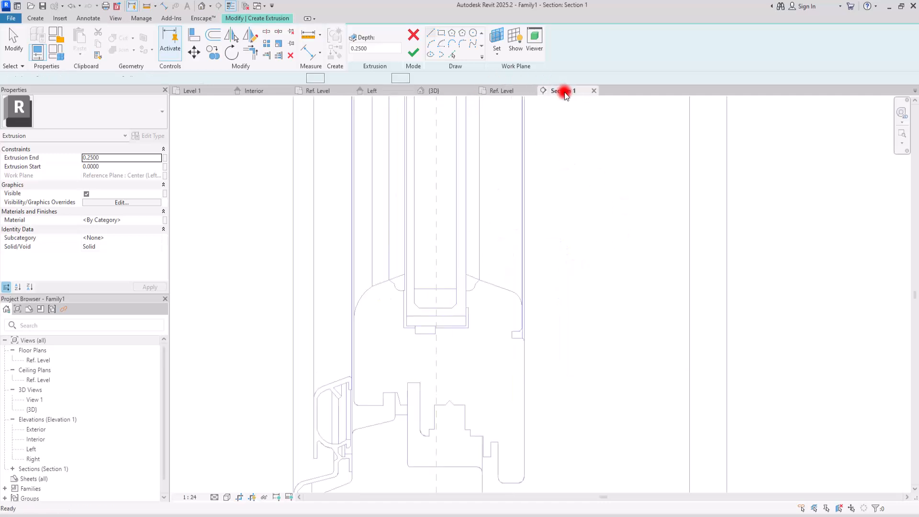
pyautogui.click(436, 56)
pyautogui.click(441, 34)
pyautogui.scroll(3, 431, 260)
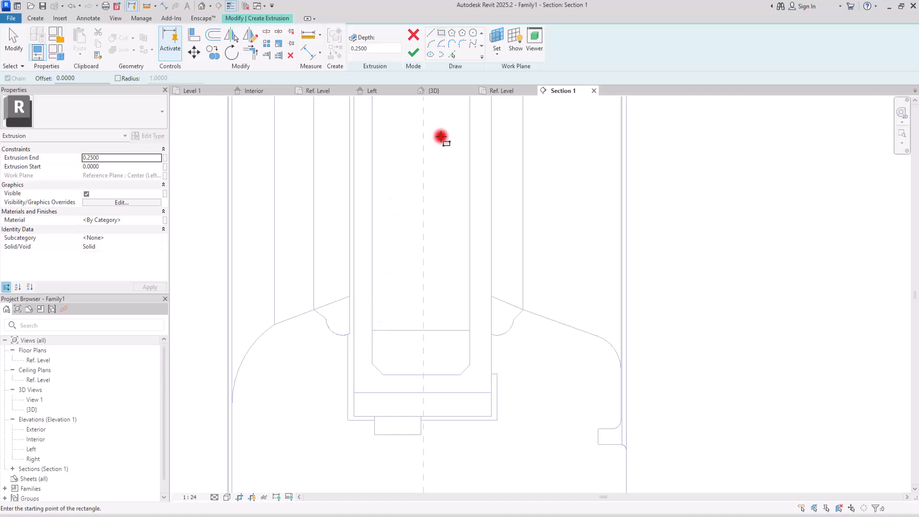
pyautogui.scroll(4, 369, 373)
pyautogui.click(372, 325)
pyautogui.click(347, 187)
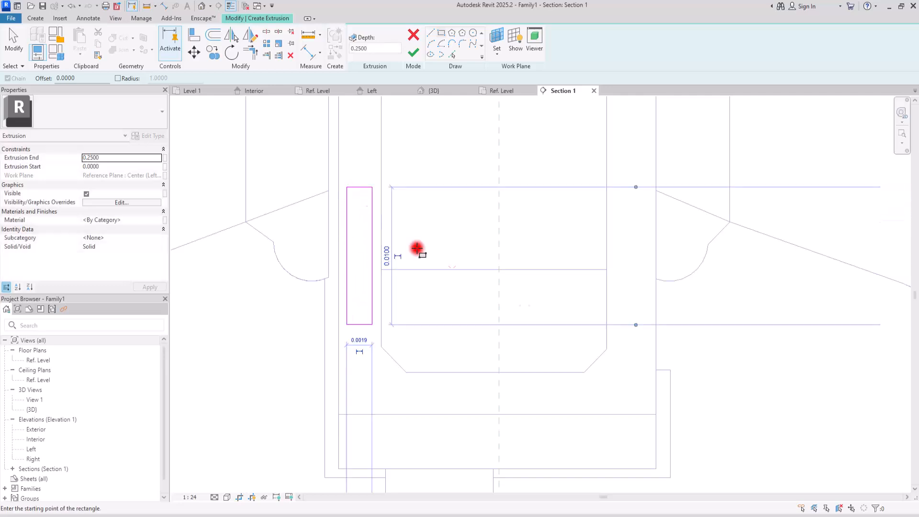
pyautogui.click(650, 347)
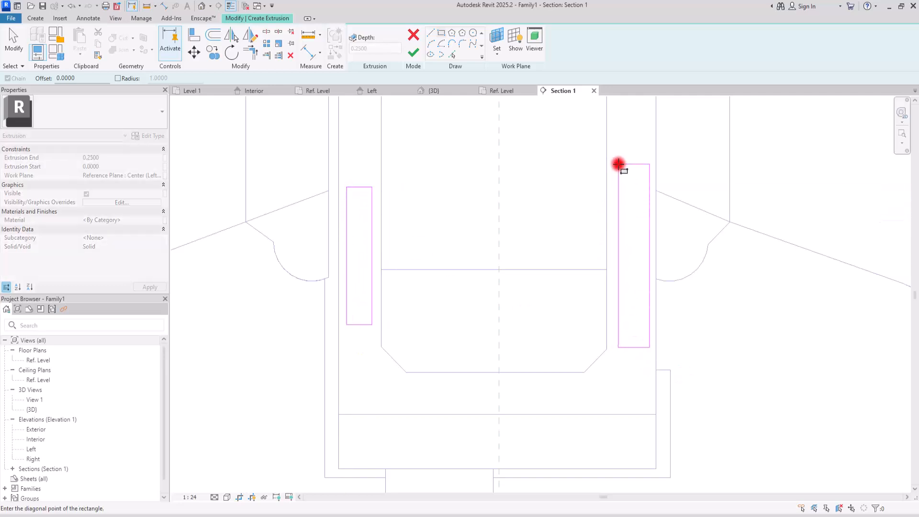
pyautogui.click(617, 160)
pyautogui.press('Escape')
pyautogui.press('Escape')
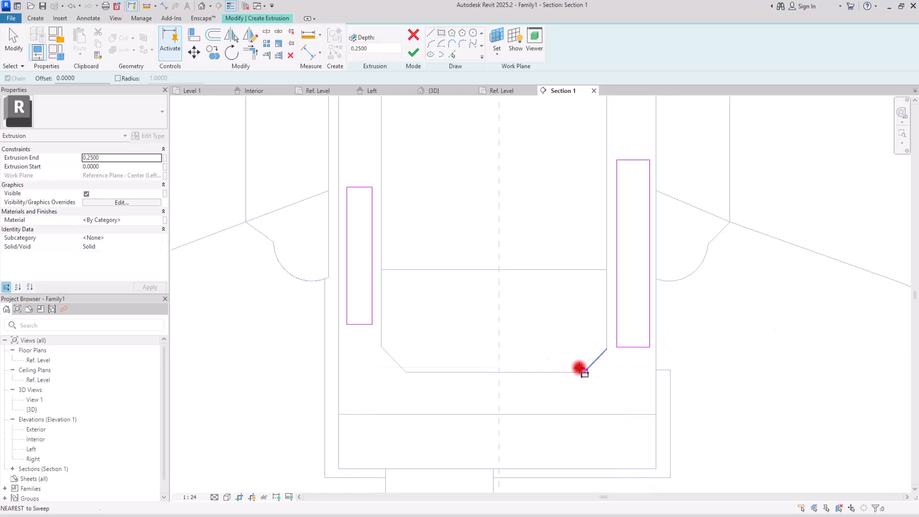
# Align the exterior-side rectangle's sides with the glazing pocket face and the spacer, and its lower edge with the line below the spacer.
pyautogui.scroll(-4, 423, 201)
pyautogui.scroll(2, 426, 200)
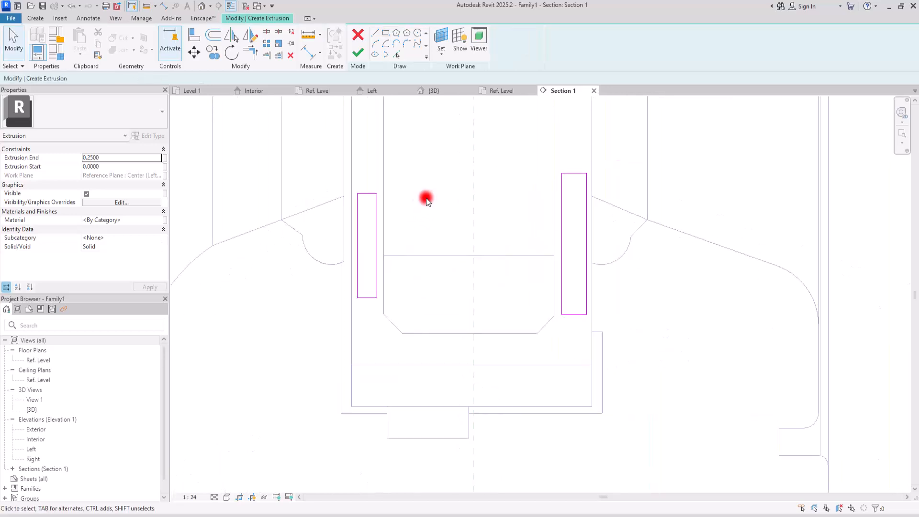
pyautogui.click(190, 36)
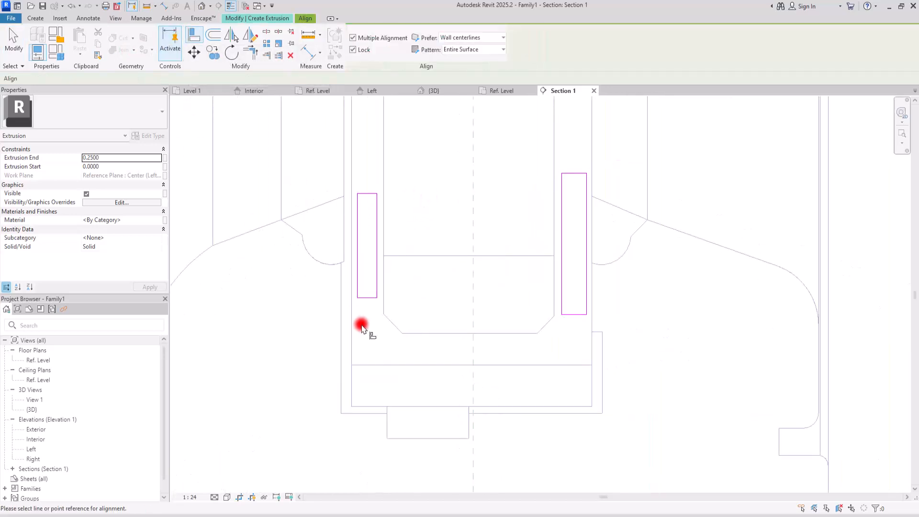
pyautogui.click(344, 176)
pyautogui.click(357, 220)
pyautogui.click(383, 190)
pyautogui.press('Escape')
pyautogui.click(376, 366)
pyautogui.click(356, 297)
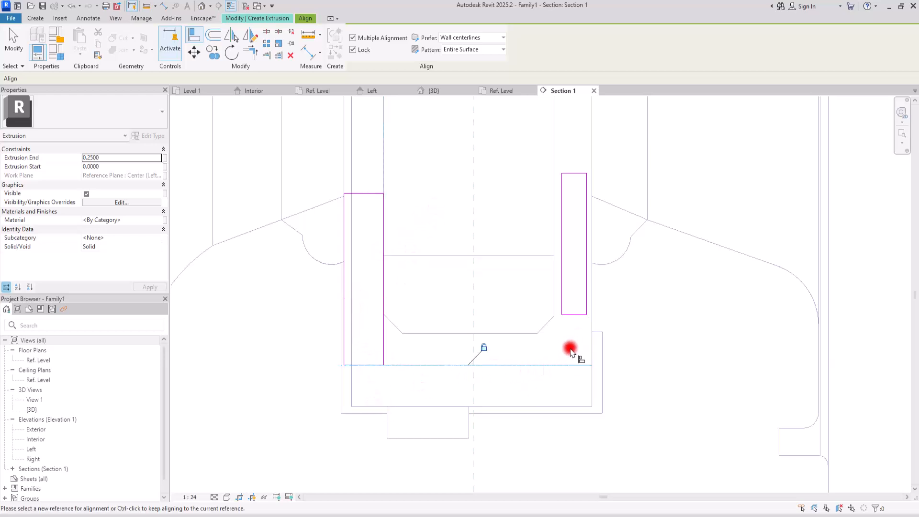
# Align the other rectangle's lower edge with the same line and its sides with the spacer and the opposite glazing pocket face.
pyautogui.click(573, 328)
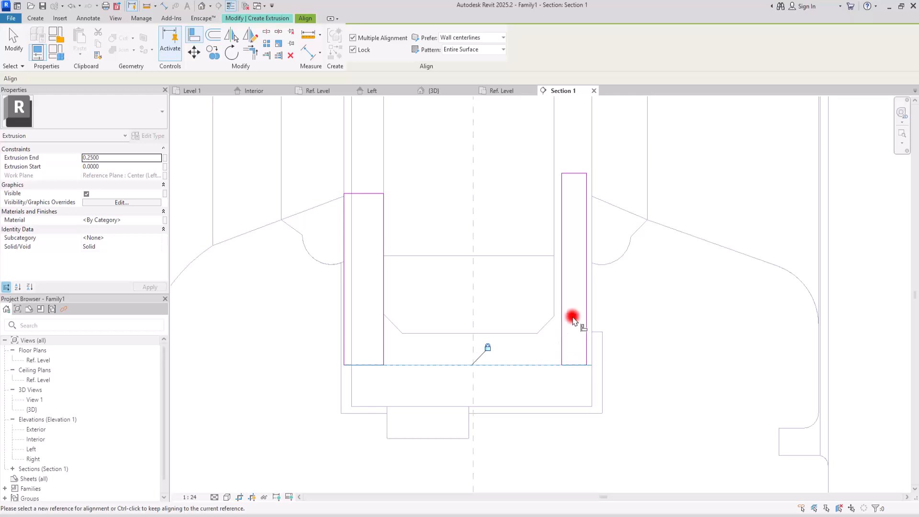
pyautogui.click(542, 347)
pyautogui.click(553, 135)
pyautogui.click(563, 195)
pyautogui.click(508, 197)
pyautogui.click(591, 146)
pyautogui.click(588, 201)
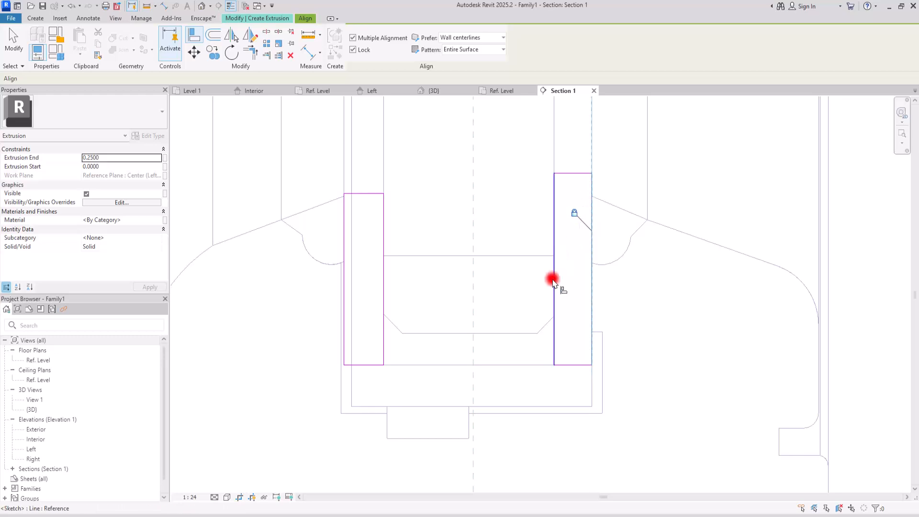
# Align the upper edges of both pane rectangles with the matching glazing line at the window head and finish the extrusion.
pyautogui.scroll(-3, 549, 337)
pyautogui.scroll(-8, 505, 339)
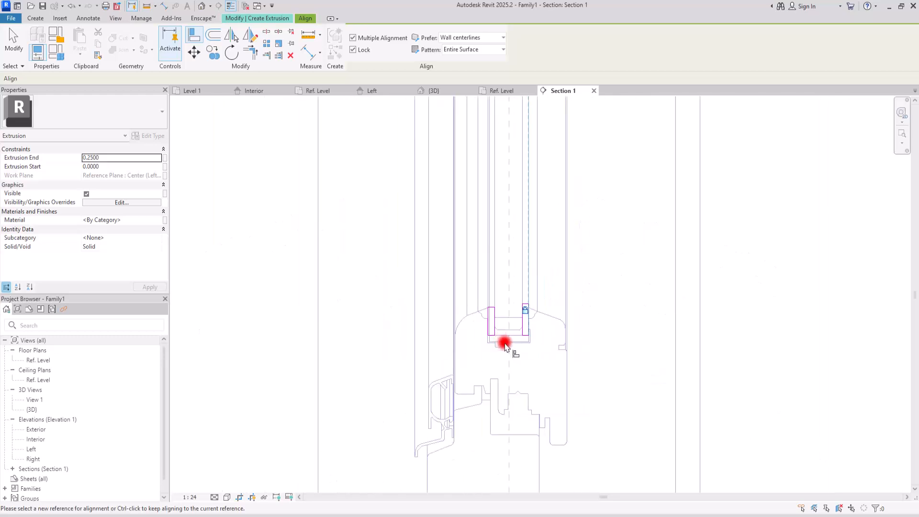
pyautogui.click(511, 368)
pyautogui.scroll(6, 498, 201)
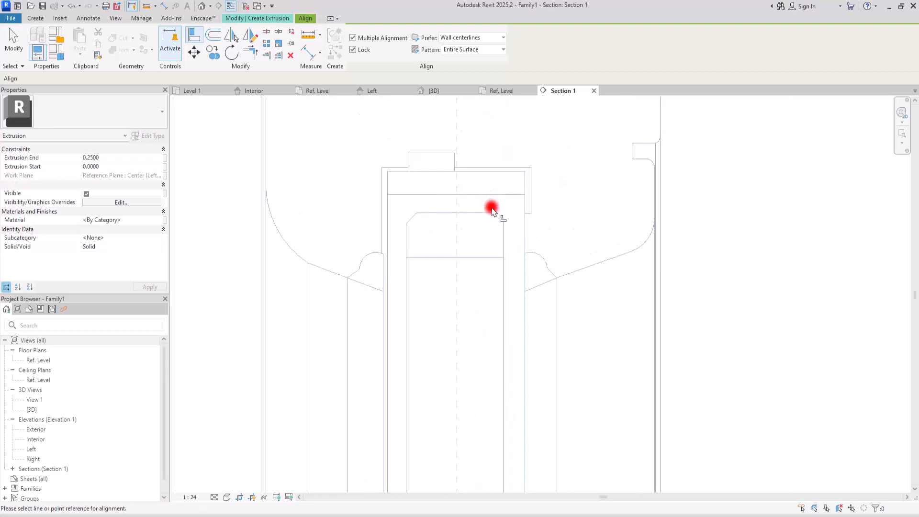
pyautogui.click(492, 194)
pyautogui.scroll(-4, 492, 194)
pyautogui.scroll(-3, 471, 149)
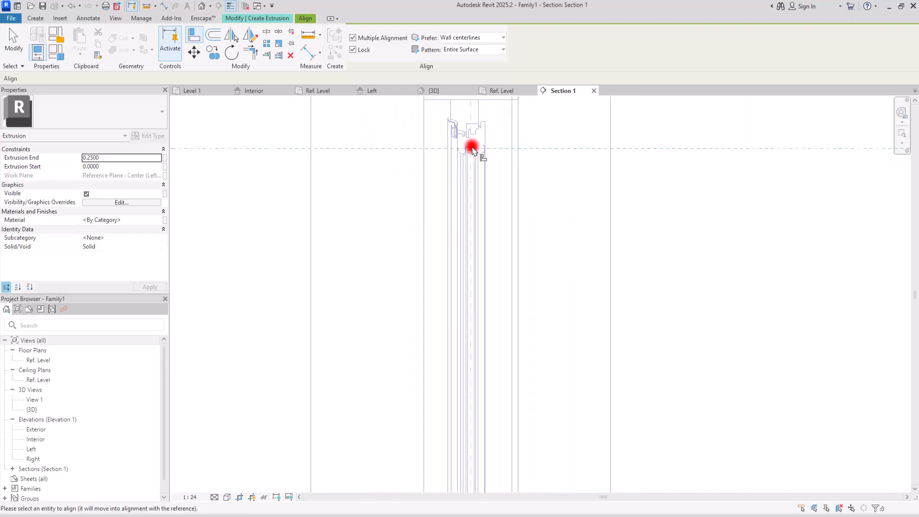
pyautogui.click(355, 38)
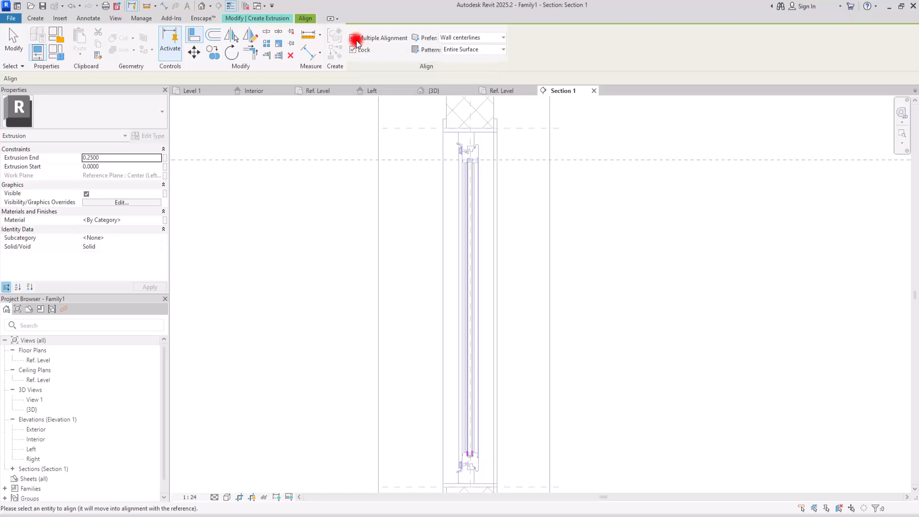
pyautogui.scroll(8, 483, 459)
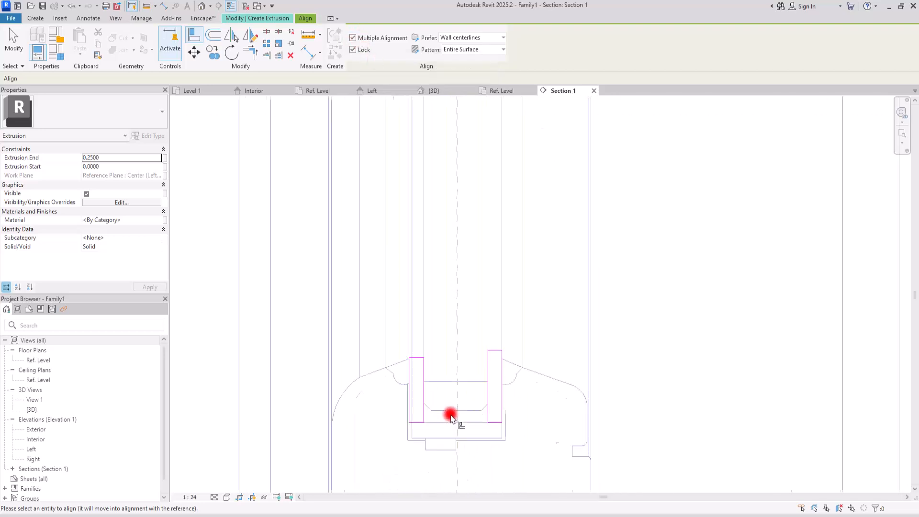
pyautogui.click(385, 332)
pyautogui.click(547, 326)
pyautogui.scroll(-6, 472, 373)
pyautogui.scroll(-2, 461, 401)
pyautogui.scroll(3, 461, 300)
pyautogui.moveTo(469, 239); pyautogui.dragTo(463, 163, button='middle')
pyautogui.click(531, 269)
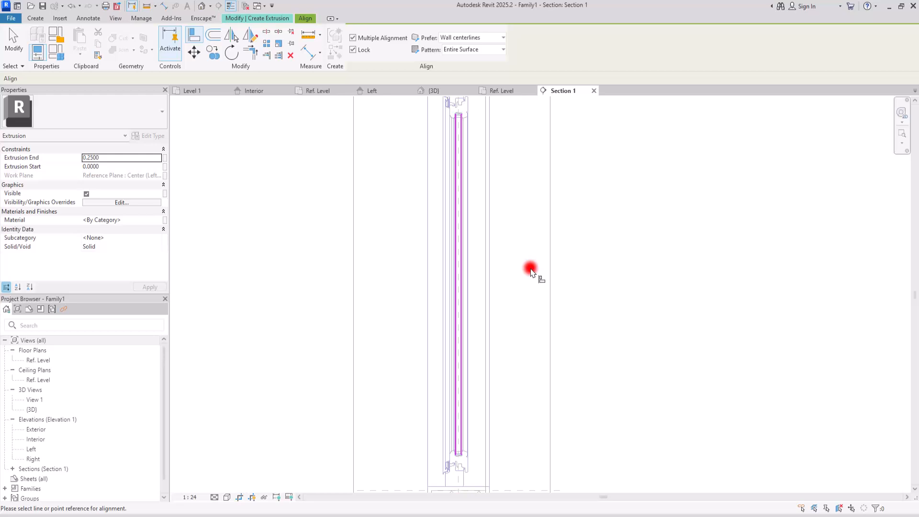
pyautogui.press('Escape')
pyautogui.click(355, 57)
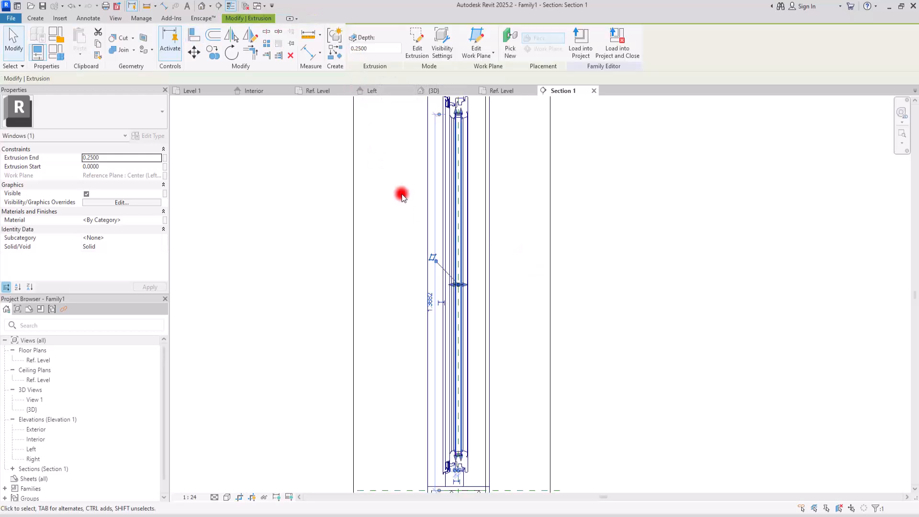
# Stretch the glass extrusion's ends to about -0.1551 and 0.1214 in the Interior elevation and inspect it in the Left elevation.
pyautogui.click(260, 93)
pyautogui.moveTo(464, 312); pyautogui.dragTo(441, 310)
pyautogui.moveTo(521, 310); pyautogui.dragTo(496, 310)
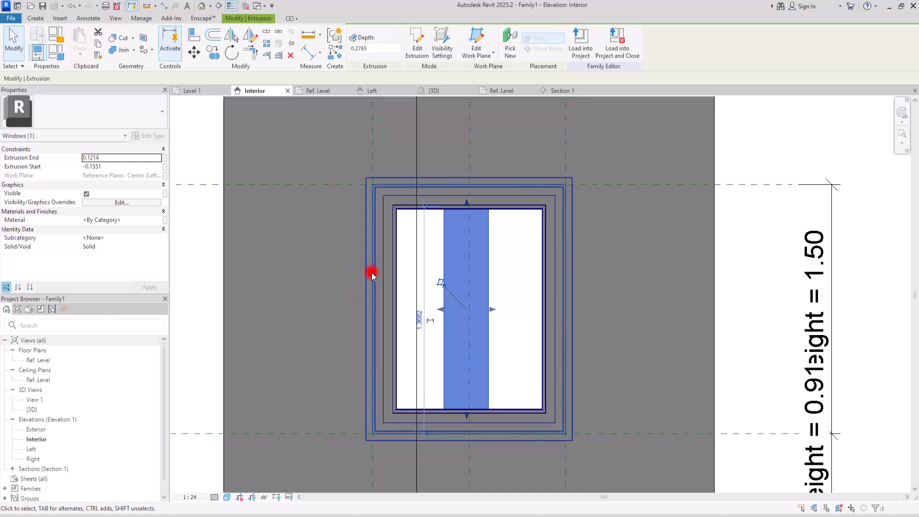
pyautogui.click(385, 90)
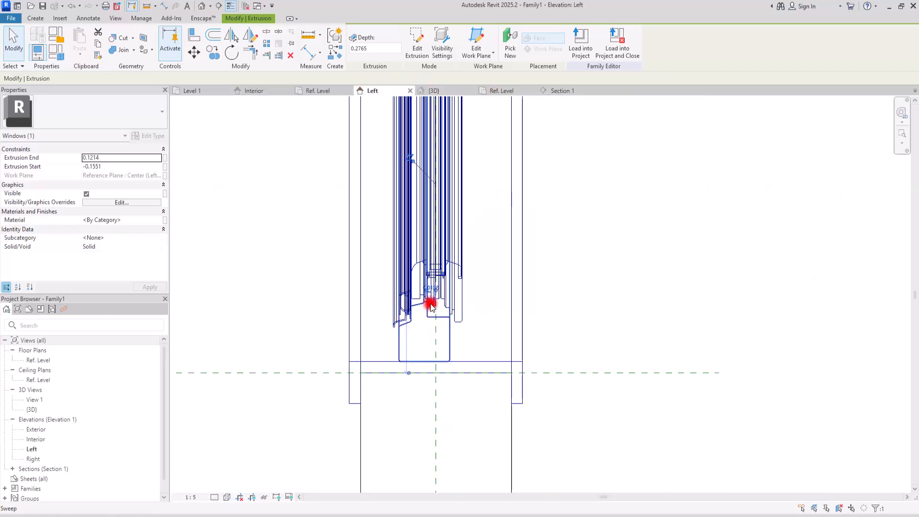
pyautogui.scroll(4, 433, 255)
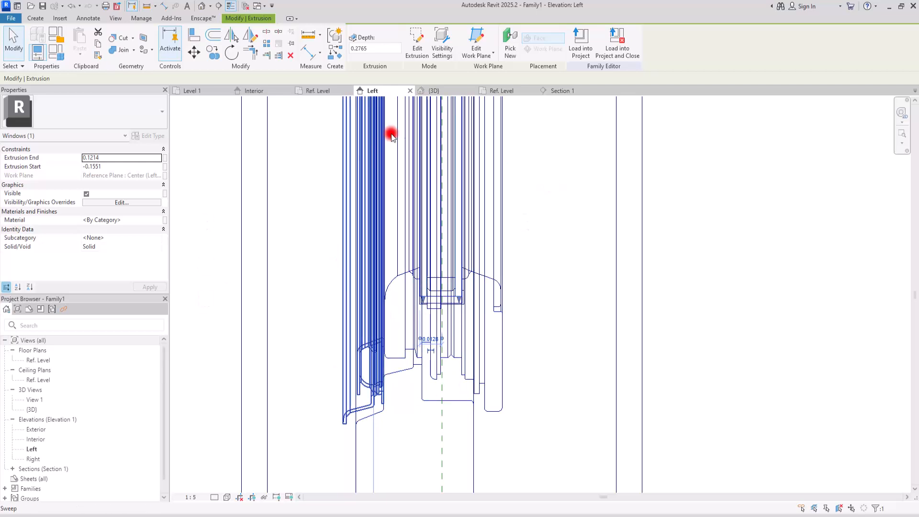
# Draw a horizontal Detail View section line across the middle of the window in the Interior elevation and open the resulting view.
pyautogui.click(252, 91)
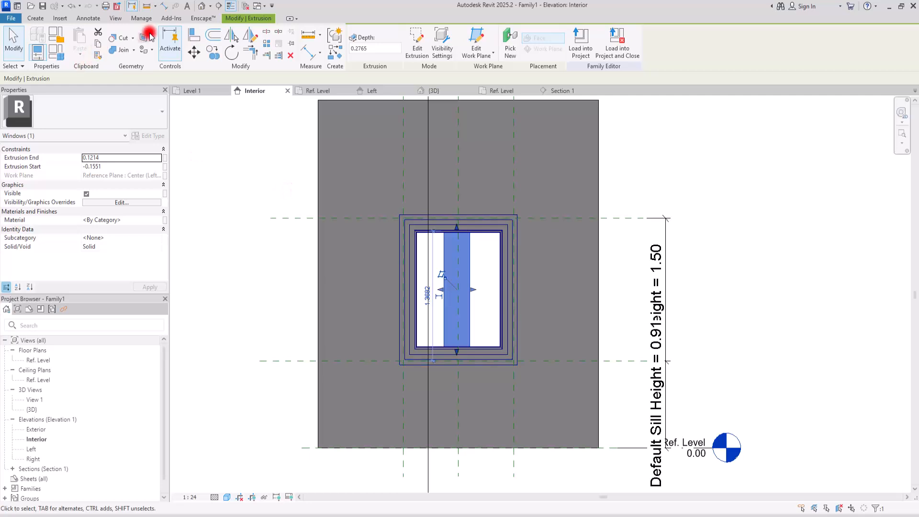
pyautogui.click(218, 6)
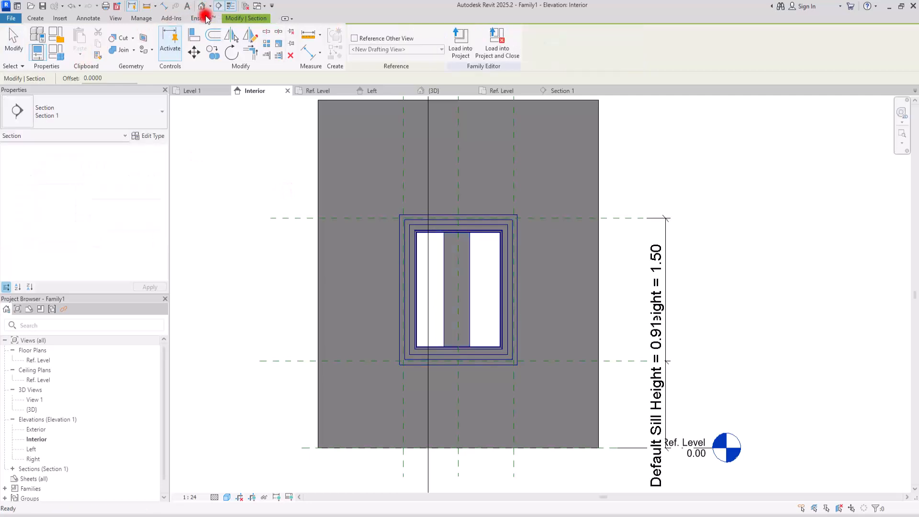
pyautogui.click(96, 116)
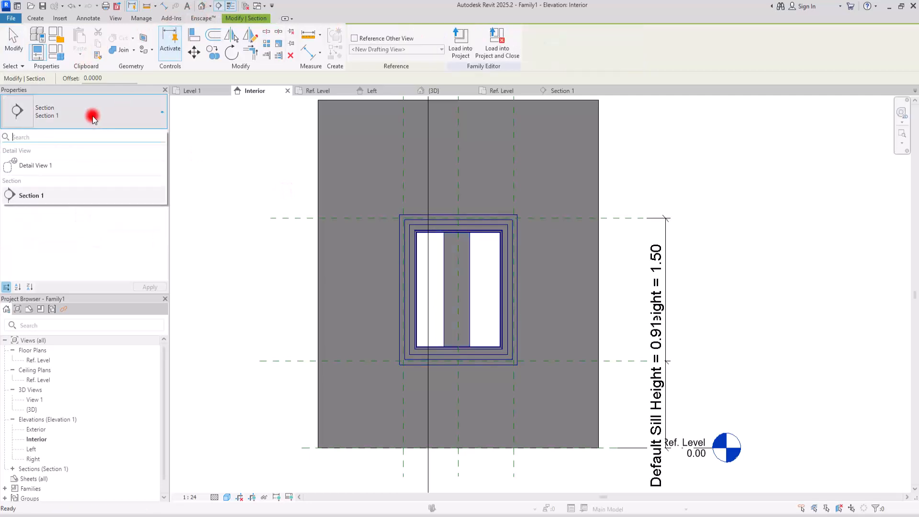
pyautogui.click(28, 169)
pyautogui.click(252, 293)
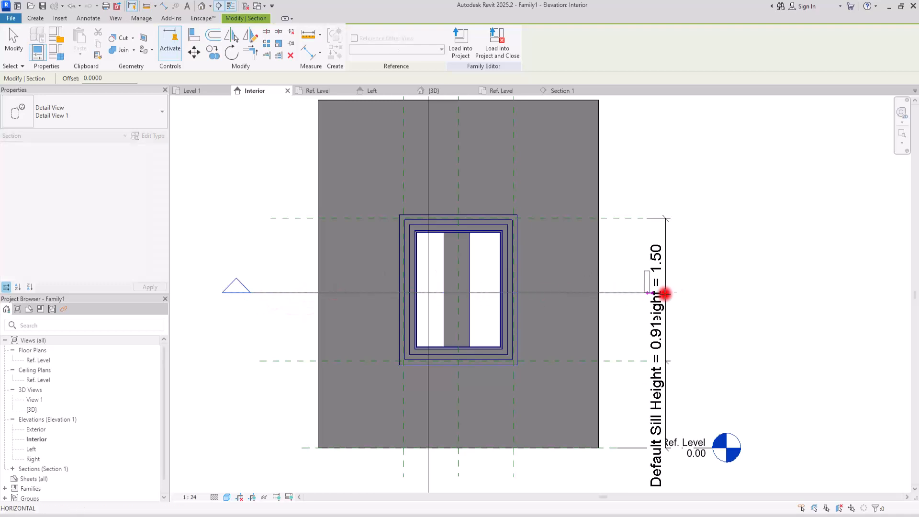
pyautogui.click(750, 292)
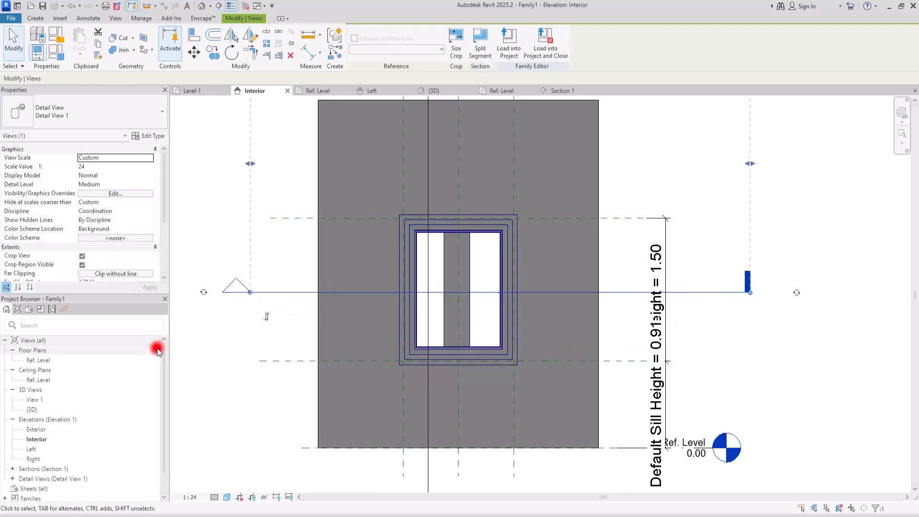
pyautogui.click(226, 334)
pyautogui.doubleClick(231, 285)
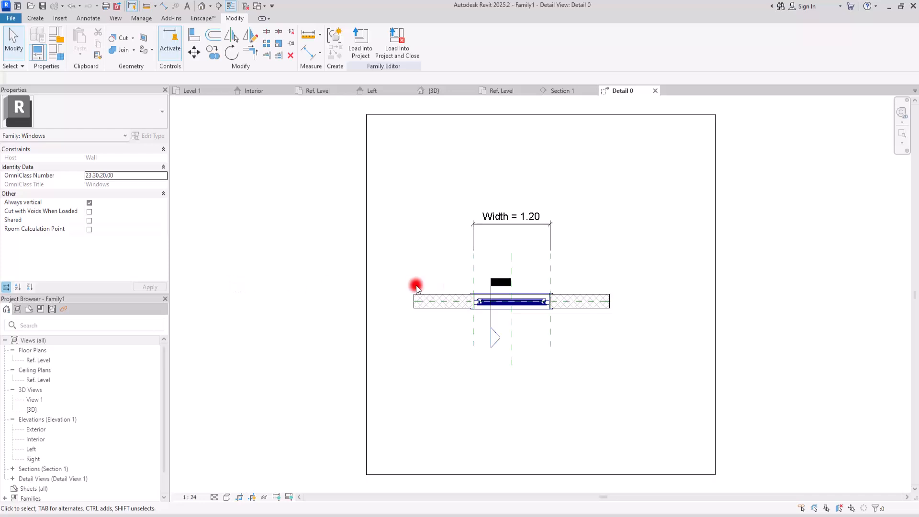
# Stretch the glass extrusion towards both jambs in the detail view, to about -0.4415 at its start and 0.4442 at its end.
pyautogui.scroll(10, 511, 303)
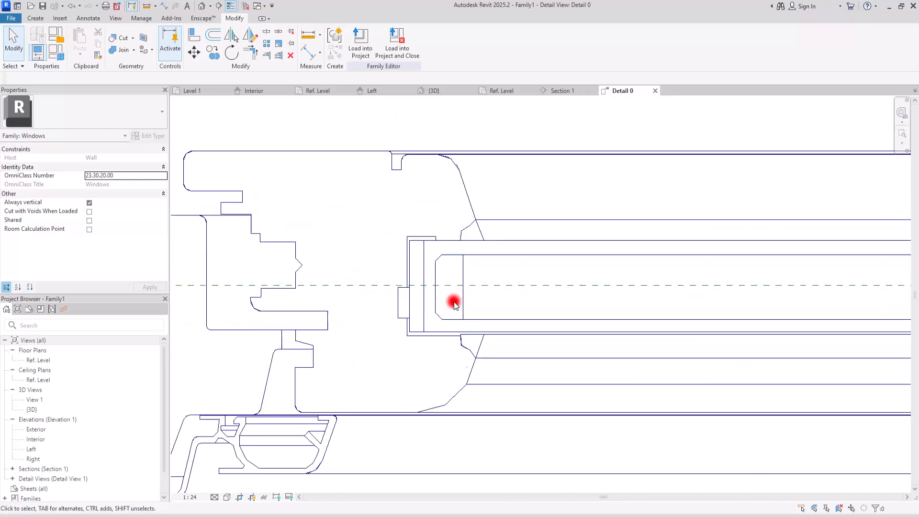
pyautogui.scroll(4, 438, 278)
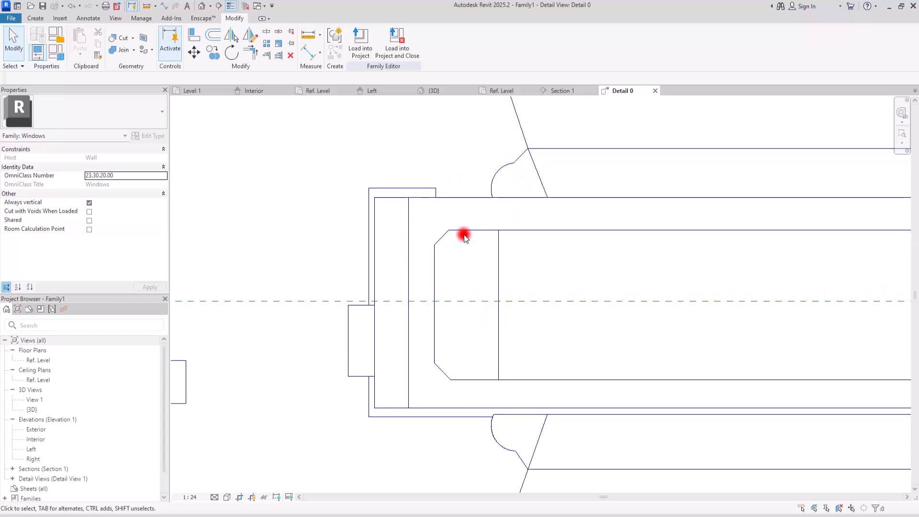
pyautogui.scroll(-5, 353, 290)
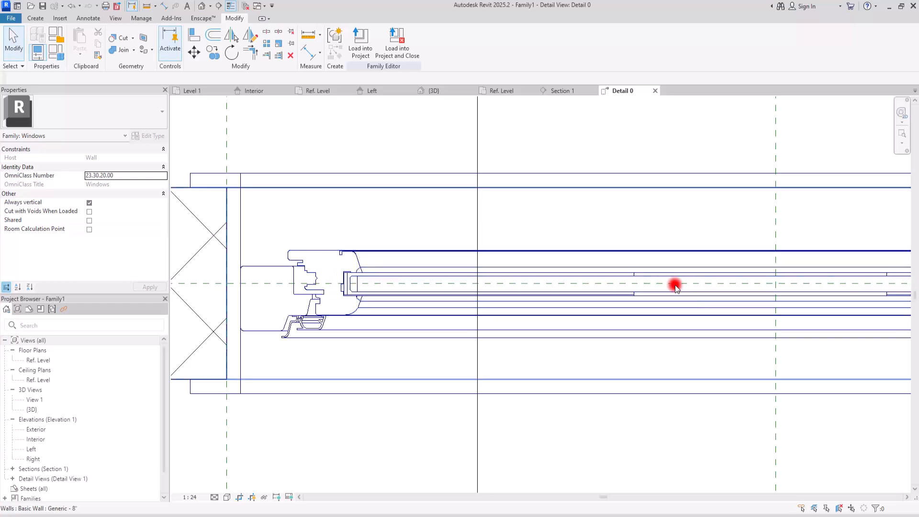
pyautogui.click(641, 275)
pyautogui.moveTo(299, 287); pyautogui.dragTo(371, 291)
pyautogui.moveTo(699, 294); pyautogui.dragTo(448, 292, button='middle')
pyautogui.moveTo(589, 288); pyautogui.dragTo(318, 294, button='middle')
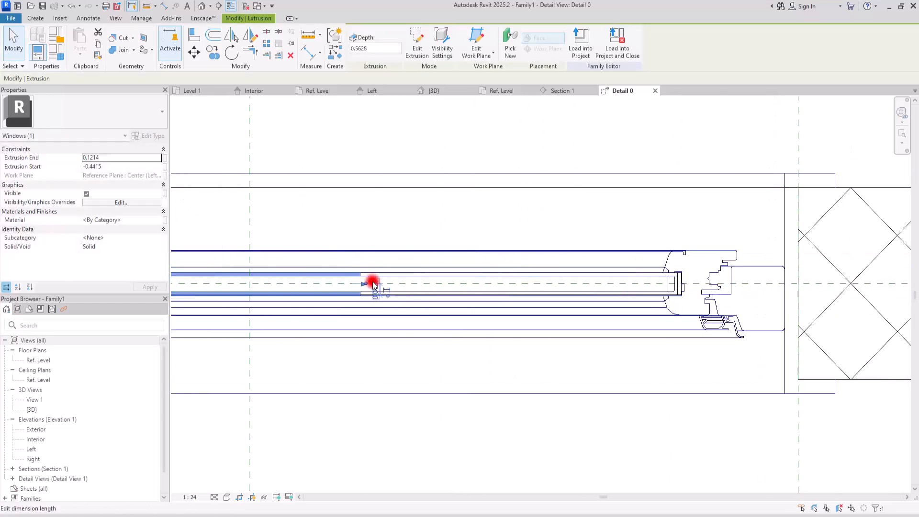
pyautogui.moveTo(365, 284); pyautogui.dragTo(439, 292)
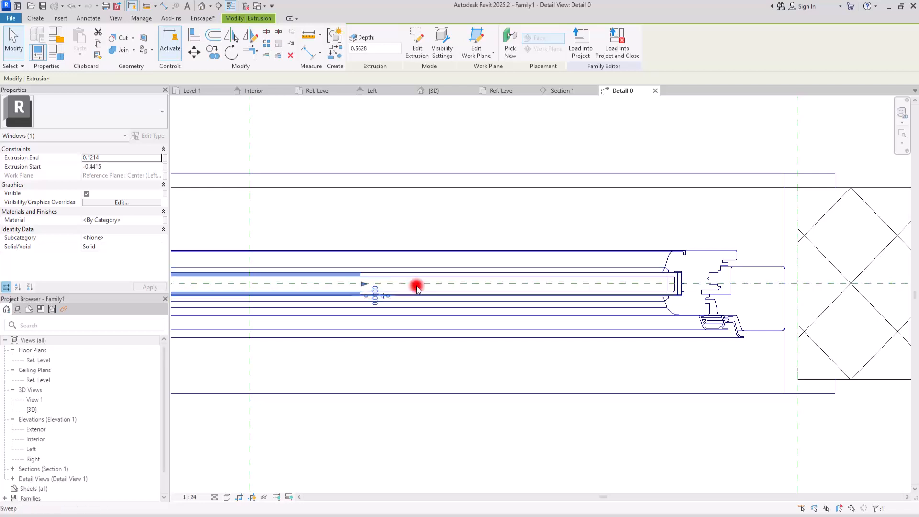
pyautogui.moveTo(366, 286); pyautogui.dragTo(668, 283)
pyautogui.moveTo(667, 283); pyautogui.dragTo(399, 283, button='middle')
# Align both ends of the glass extrusion with the matching glazing edge lines at the two jambs in the detail view.
pyautogui.scroll(4, 399, 282)
pyautogui.click(194, 34)
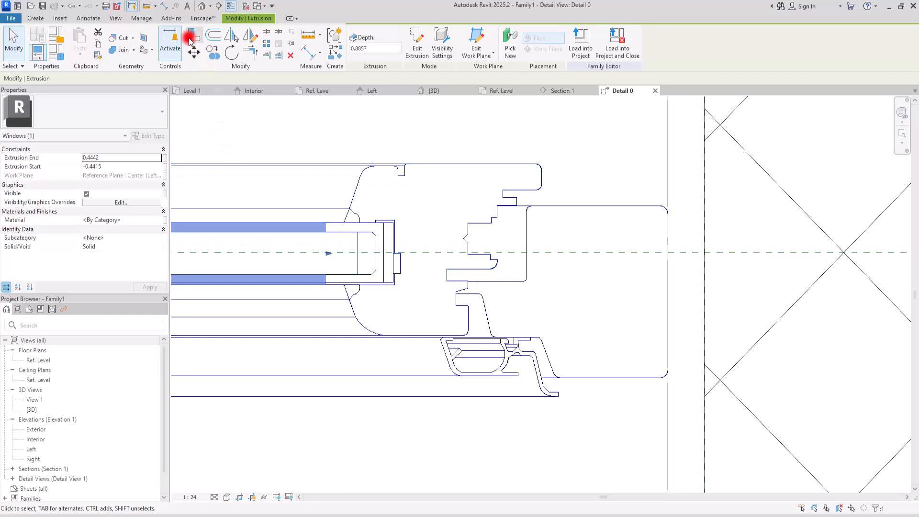
pyautogui.click(386, 234)
pyautogui.click(325, 227)
pyautogui.scroll(-5, 548, 280)
pyautogui.scroll(5, 467, 260)
pyautogui.scroll(3, 477, 258)
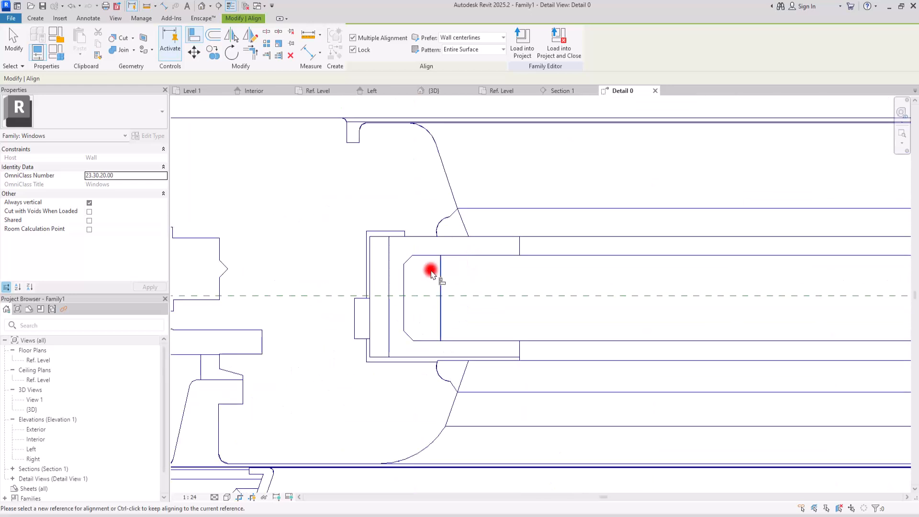
pyautogui.click(389, 253)
pyautogui.click(519, 248)
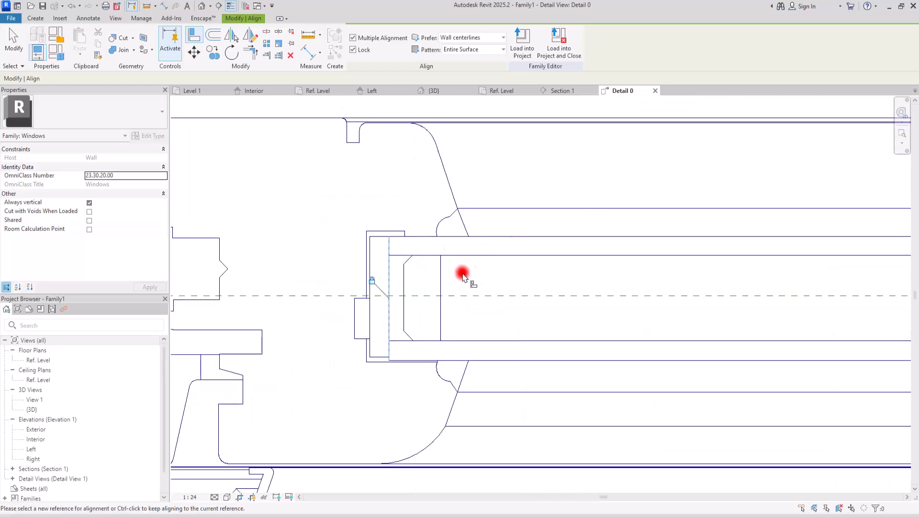
pyautogui.press('Escape')
pyautogui.scroll(-2, 416, 307)
# Show the window in the 3D view and set the family's Height to 1.2 and Width to 0.8.
pyautogui.click(441, 91)
pyautogui.scroll(-3, 439, 152)
pyautogui.scroll(3, 425, 166)
pyautogui.keyDown('shift'); pyautogui.moveTo(468, 274); pyautogui.dragTo(490, 259, button='middle'); pyautogui.keyUp('shift')
pyautogui.scroll(-3, 491, 243)
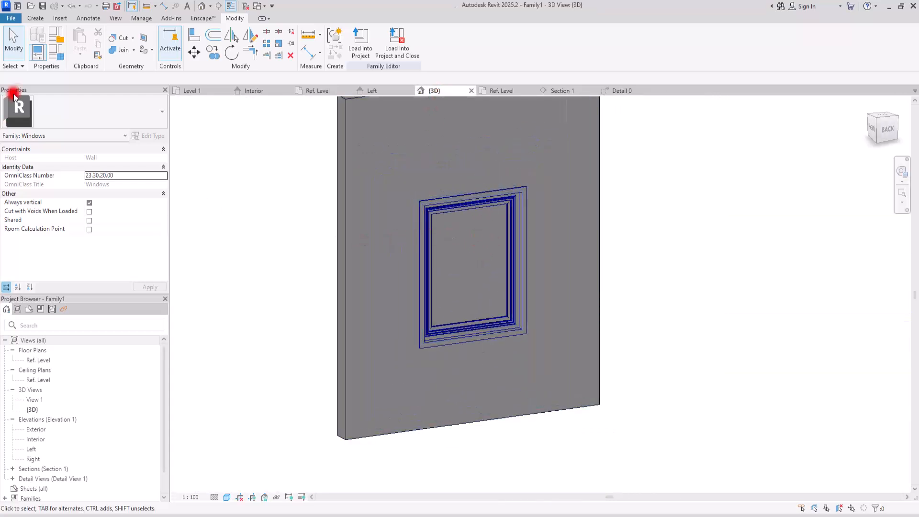
pyautogui.click(56, 57)
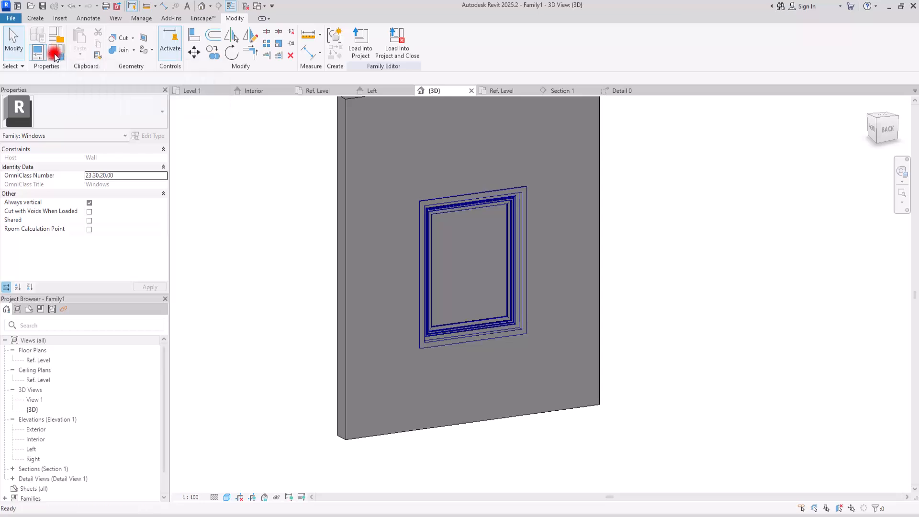
pyautogui.click(119, 128)
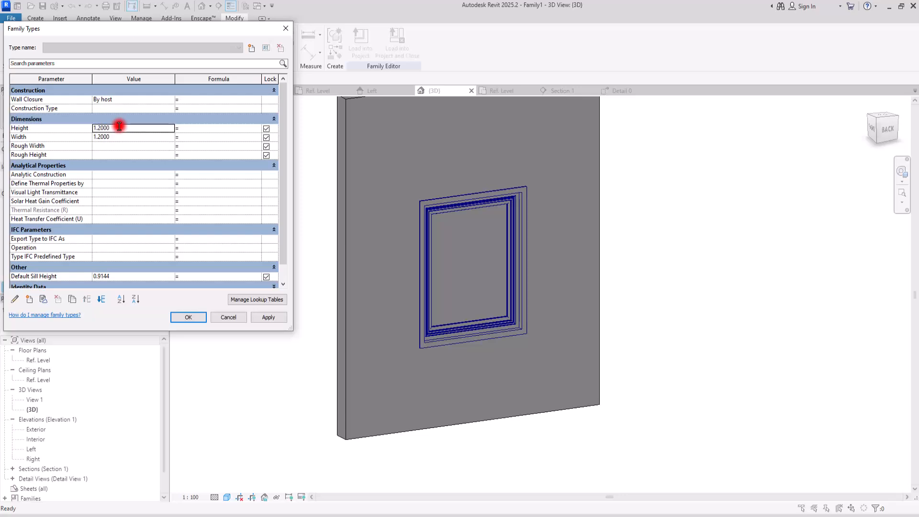
pyautogui.click(264, 317)
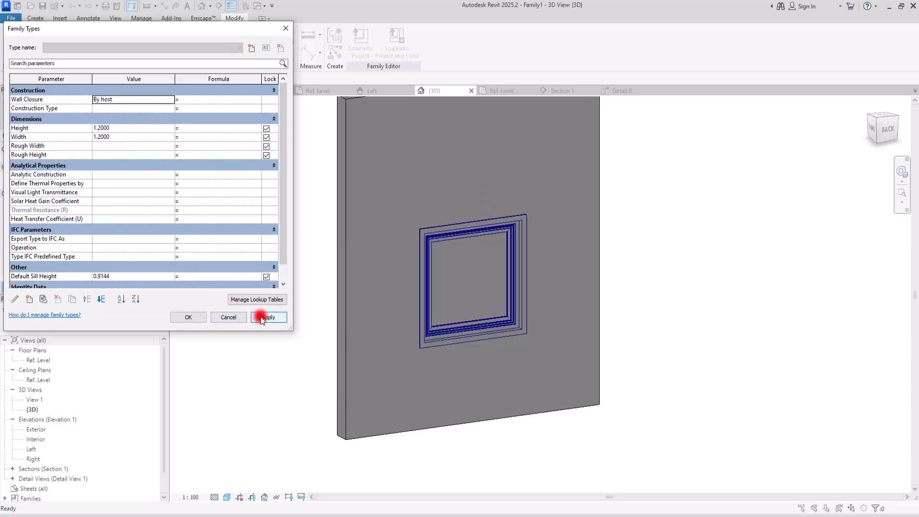
pyautogui.click(117, 137)
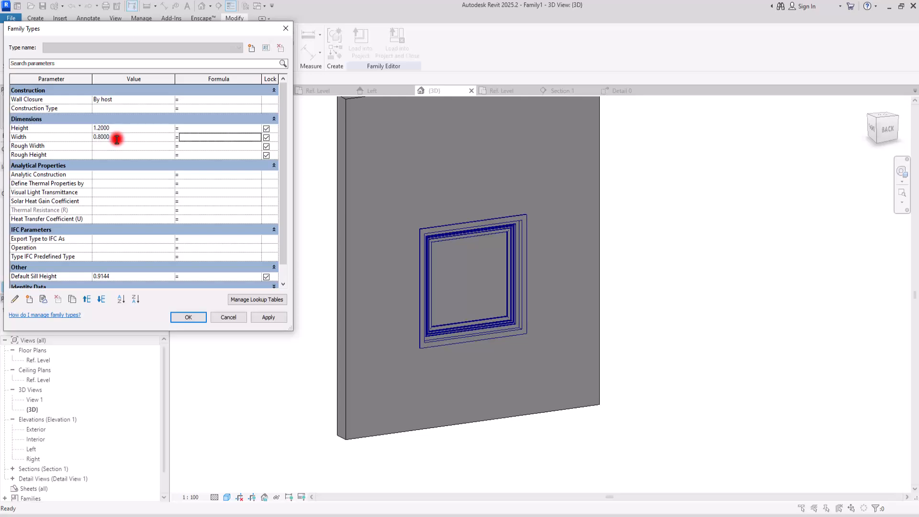
pyautogui.click(267, 317)
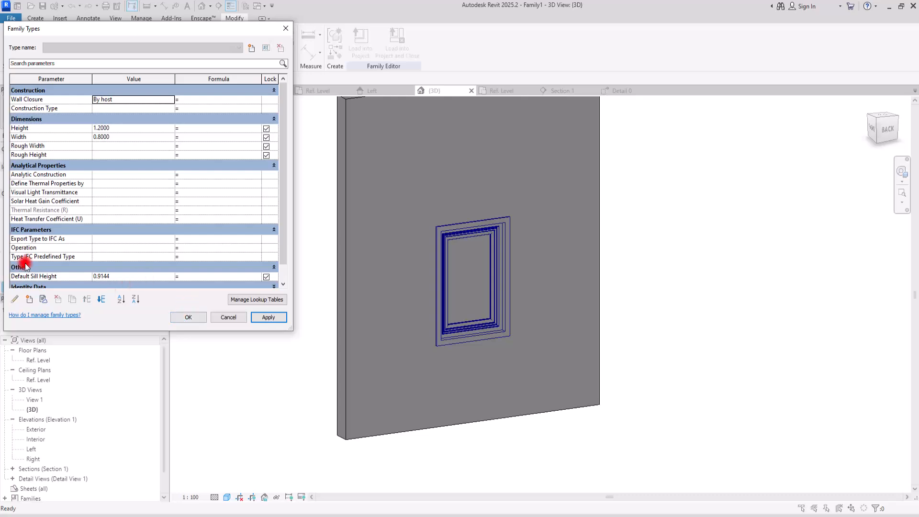
# Change the Default Sill Height in the family types and inspect the window from its front side in 3D.
pyautogui.click(128, 278)
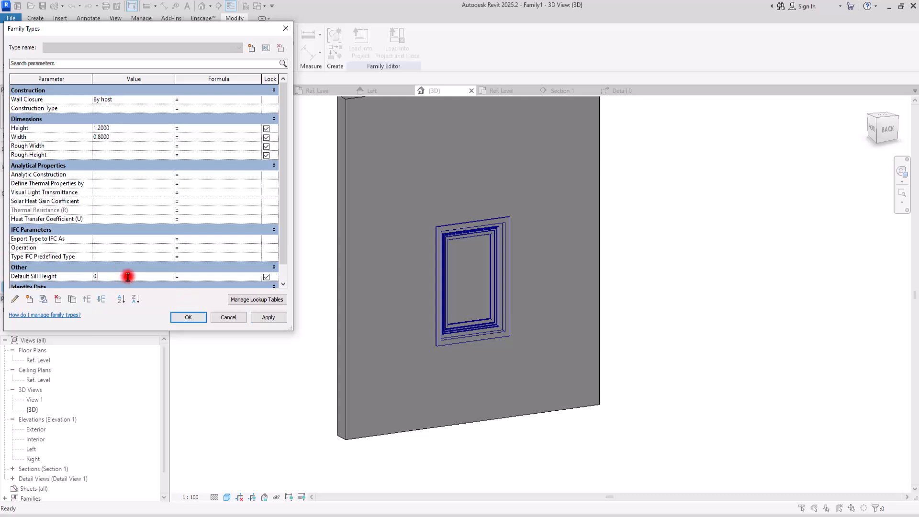
pyautogui.click(269, 317)
pyautogui.press('Return')
pyautogui.scroll(5, 443, 263)
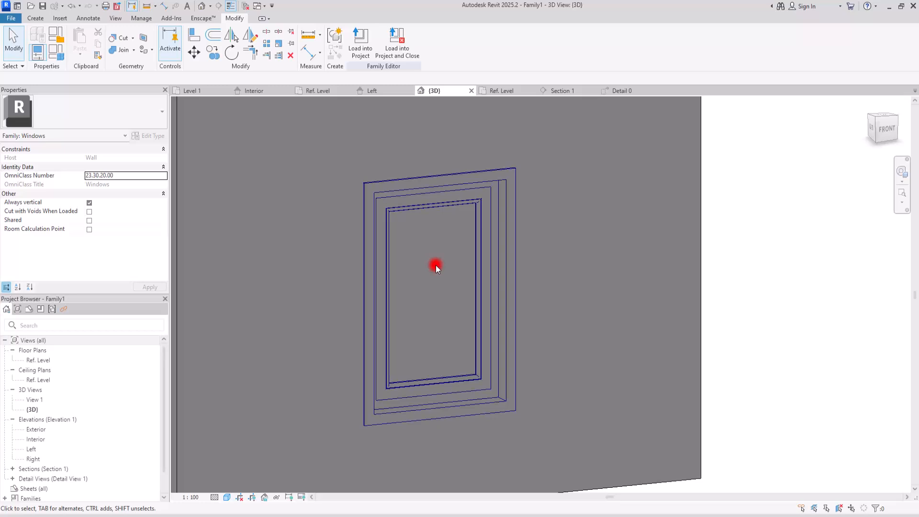
# Place the Handle (18) component in the Ref. Level plan beside the sash stile, about 0.35 from the window's centre reference plane.
pyautogui.click(11, 18)
pyautogui.click(36, 18)
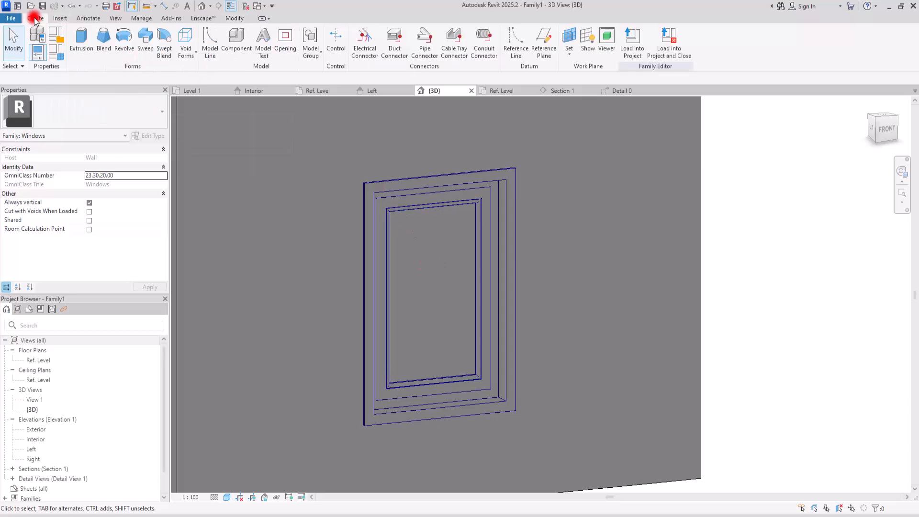
pyautogui.click(239, 43)
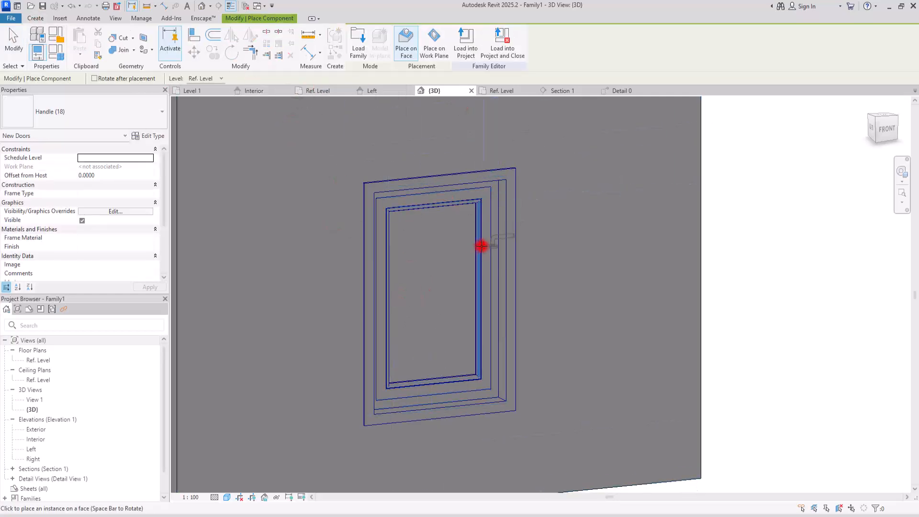
pyautogui.click(318, 91)
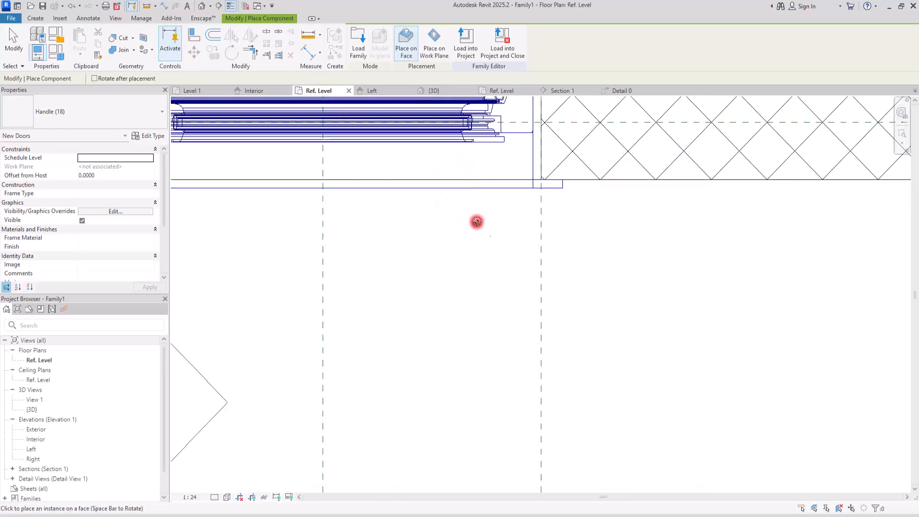
pyautogui.moveTo(473, 207); pyautogui.dragTo(558, 365, button='middle')
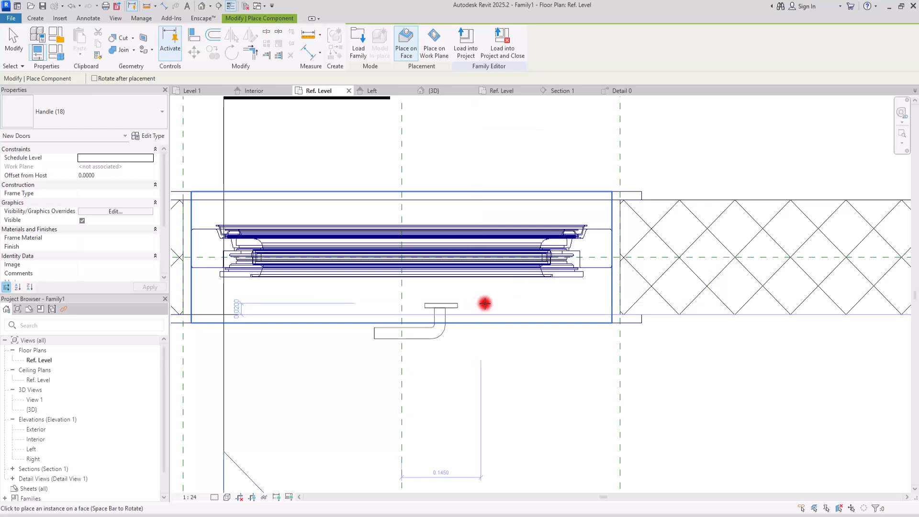
pyautogui.click(594, 291)
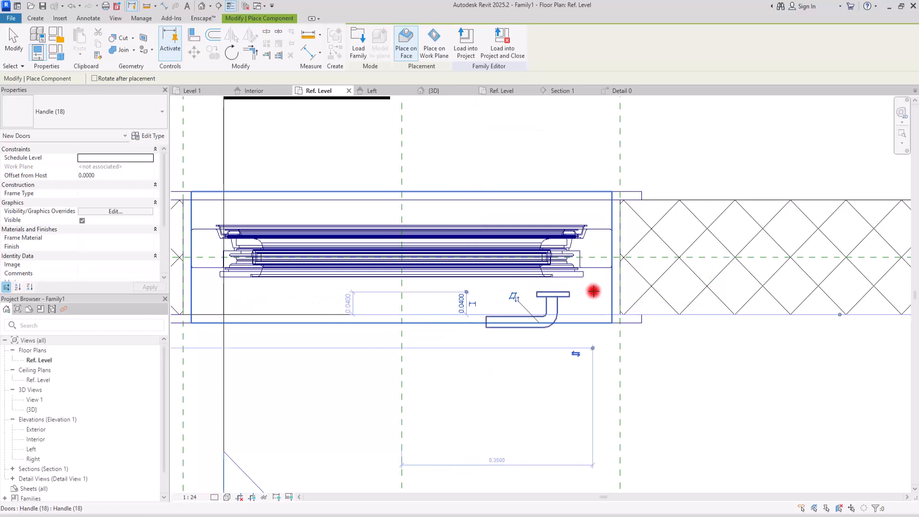
pyautogui.press('Escape')
pyautogui.press('Escape')
# Examine the handle's position relative to the sash face and jamb in the Ref. Level plan.
pyautogui.scroll(2, 587, 297)
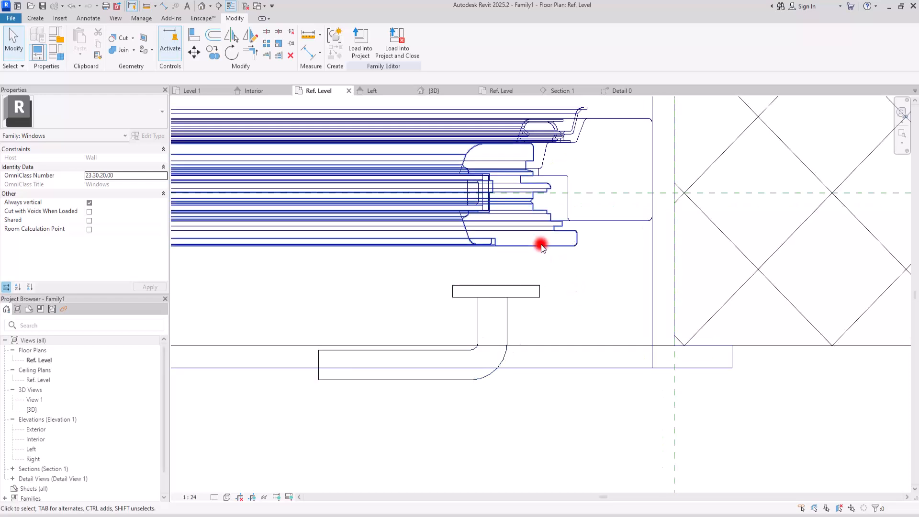
pyautogui.scroll(-3, 426, 281)
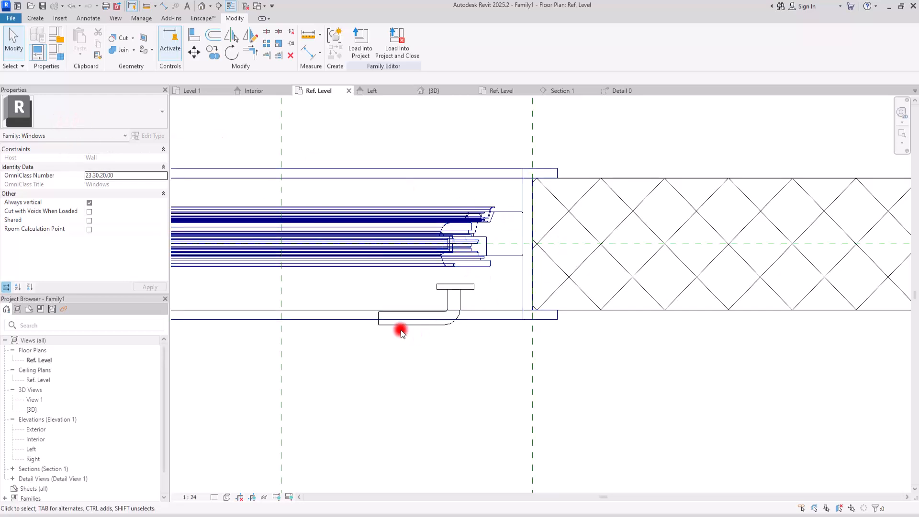
pyautogui.scroll(-1, 501, 267)
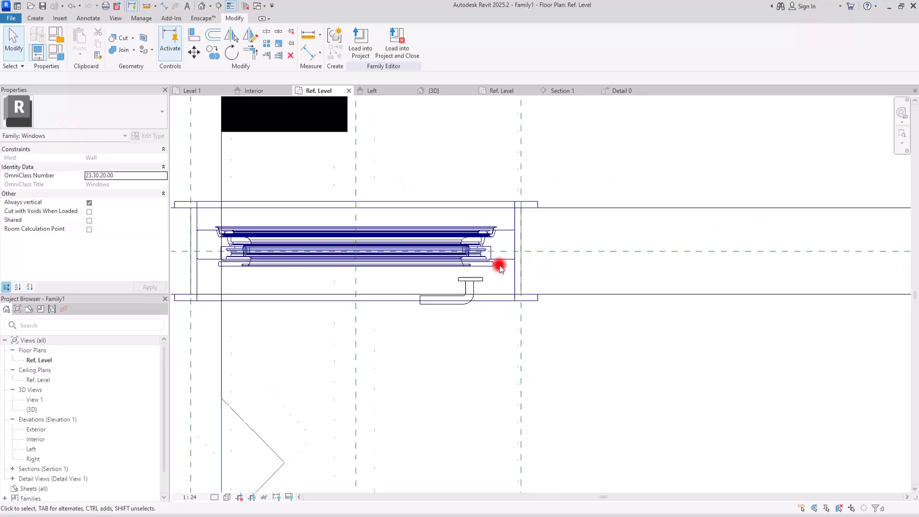
pyautogui.scroll(-2, 501, 267)
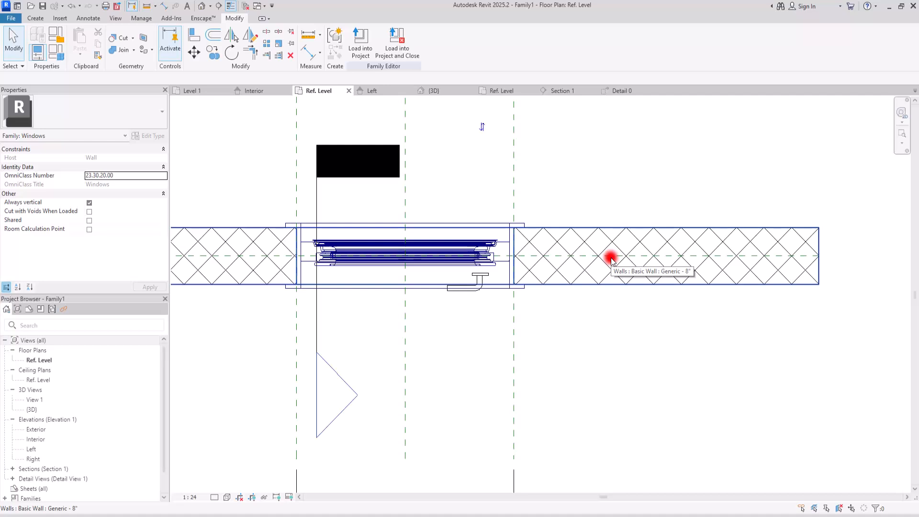
pyautogui.scroll(3, 494, 271)
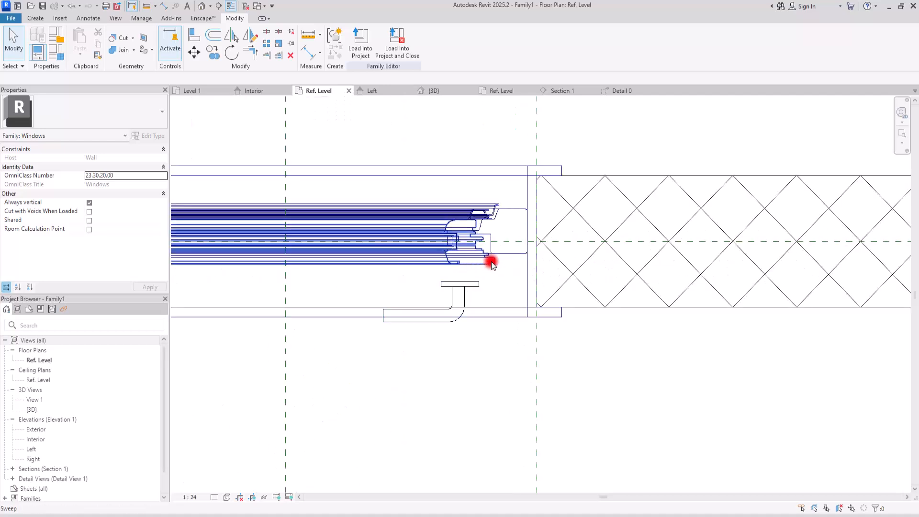
pyautogui.scroll(-2, 487, 269)
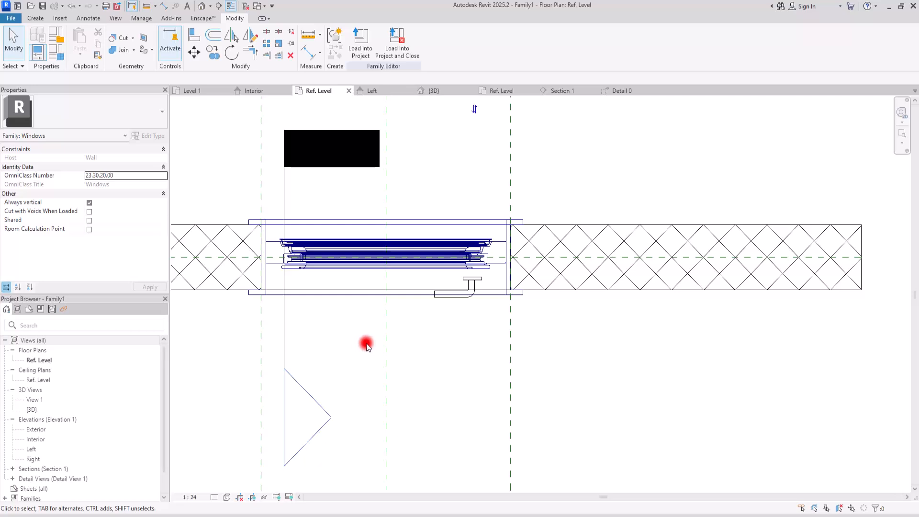
pyautogui.scroll(3, 452, 318)
pyautogui.scroll(-2, 431, 282)
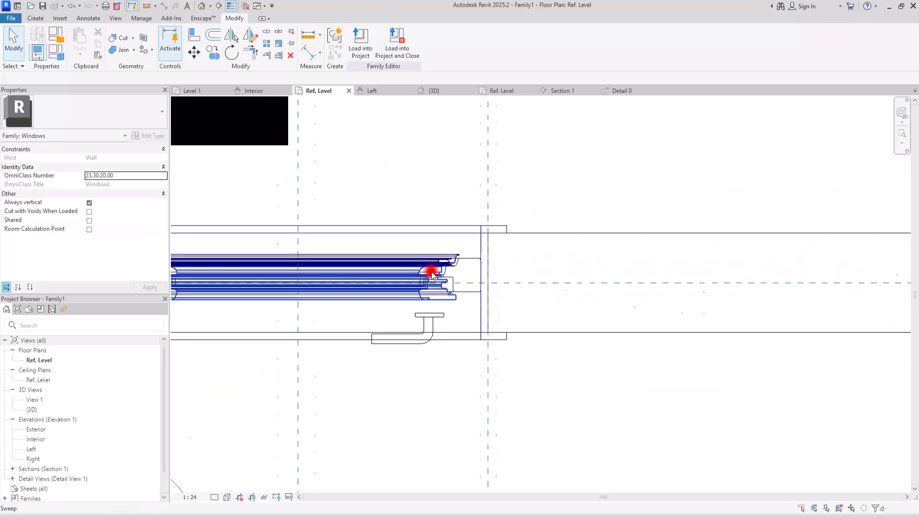
# Draw a horizontal reference plane across the plan between the sash's inner face and the handle plate.
pyautogui.scroll(2, 431, 268)
pyautogui.click(36, 19)
pyautogui.click(543, 38)
pyautogui.click(267, 332)
pyautogui.click(760, 325)
# Add an aligned dimension from the wall's centre line to the sash's inner face.
pyautogui.scroll(3, 527, 302)
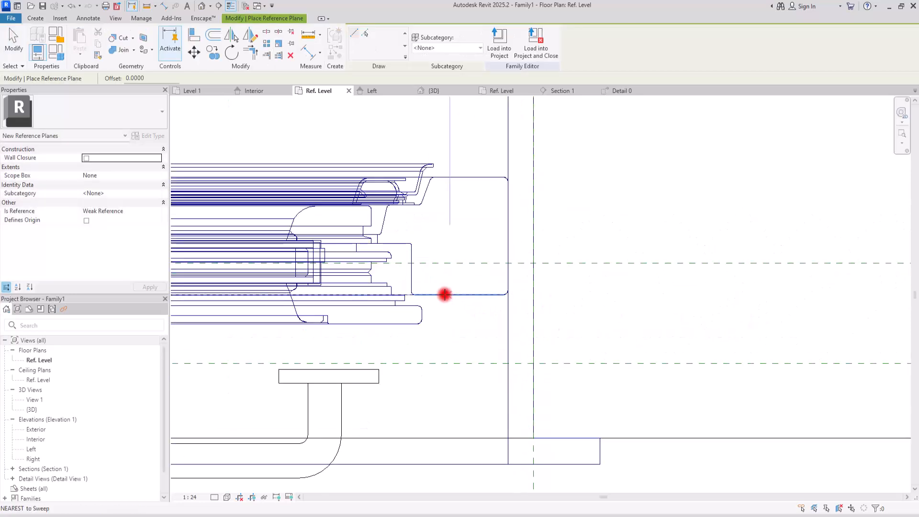
pyautogui.click(310, 54)
pyautogui.scroll(3, 330, 296)
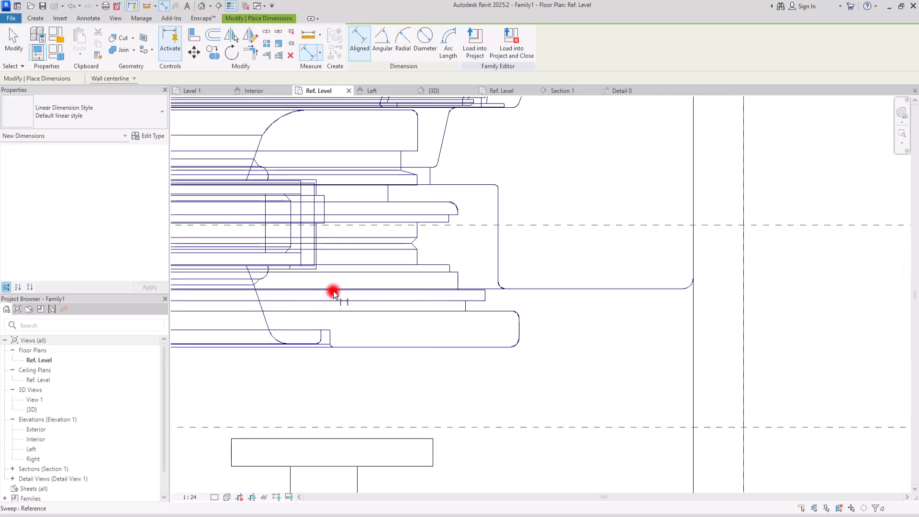
pyautogui.click(463, 226)
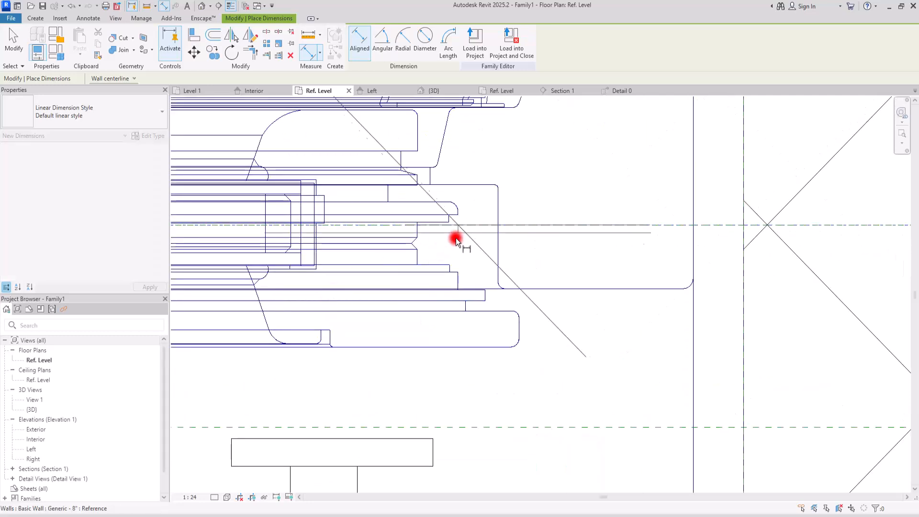
pyautogui.click(418, 346)
pyautogui.scroll(-4, 424, 293)
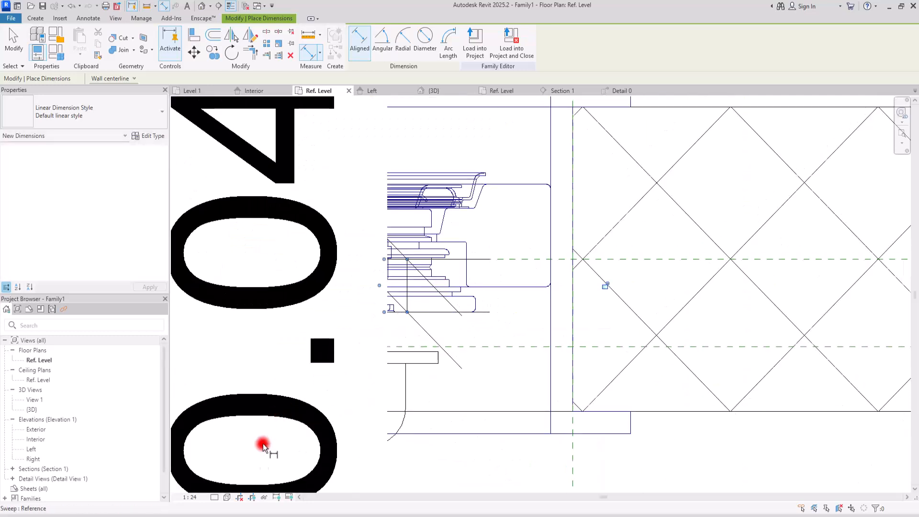
# Set the plan's view scale to 1:5 to make the dimension readable and finish dimensioning.
pyautogui.click(189, 497)
pyautogui.click(207, 376)
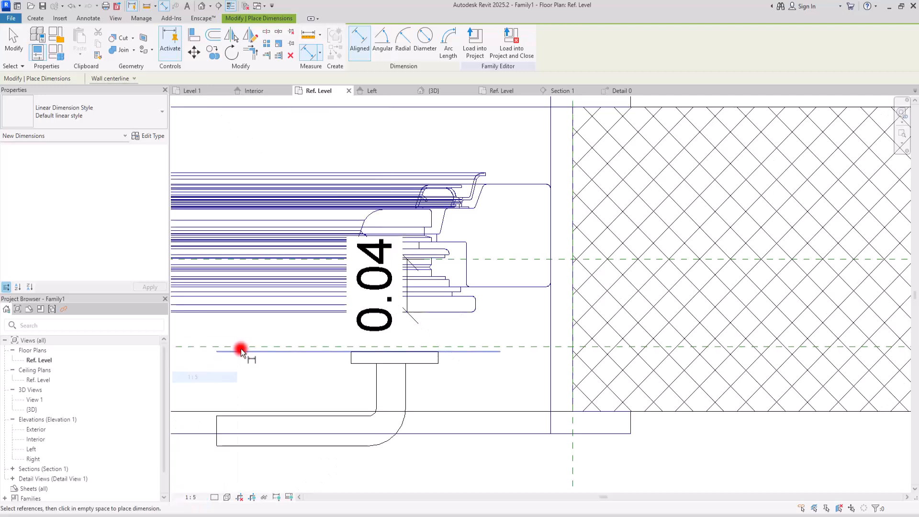
pyautogui.scroll(-3, 380, 257)
pyautogui.scroll(4, 446, 267)
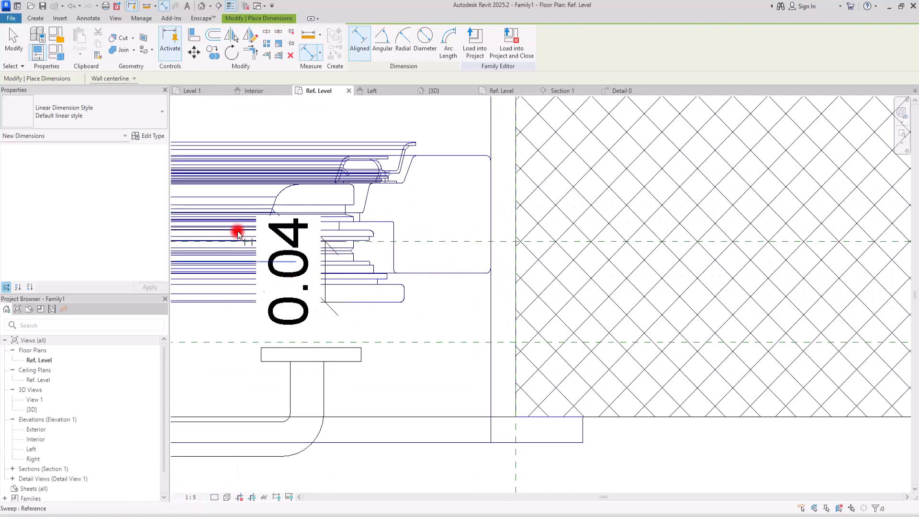
pyautogui.click(268, 194)
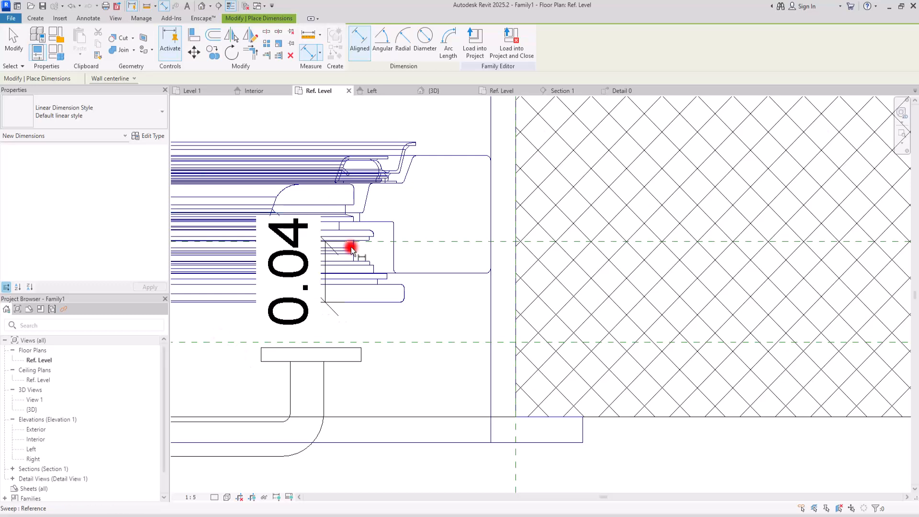
pyautogui.press('Escape')
pyautogui.press('Escape')
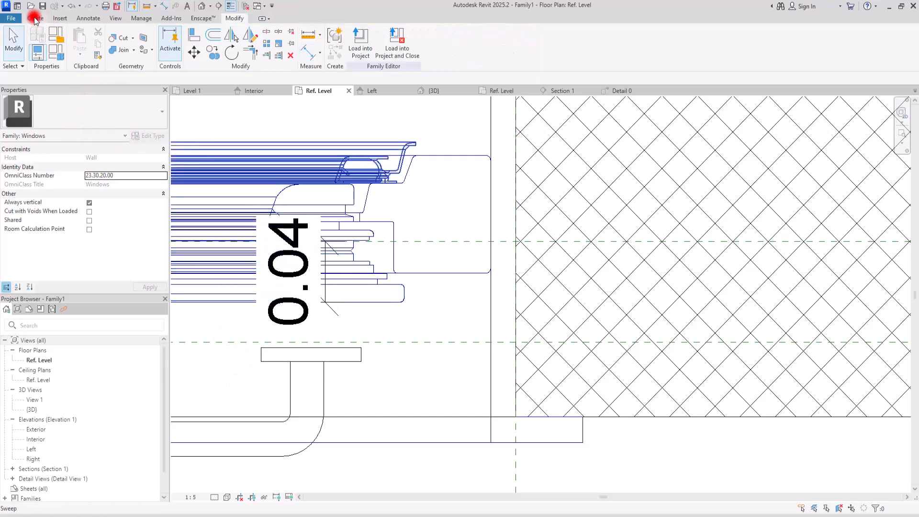
# Measure from the Center (Front/Back) reference plane to the sash's inner face with a temporary vertical model line.
pyautogui.click(35, 19)
pyautogui.click(207, 32)
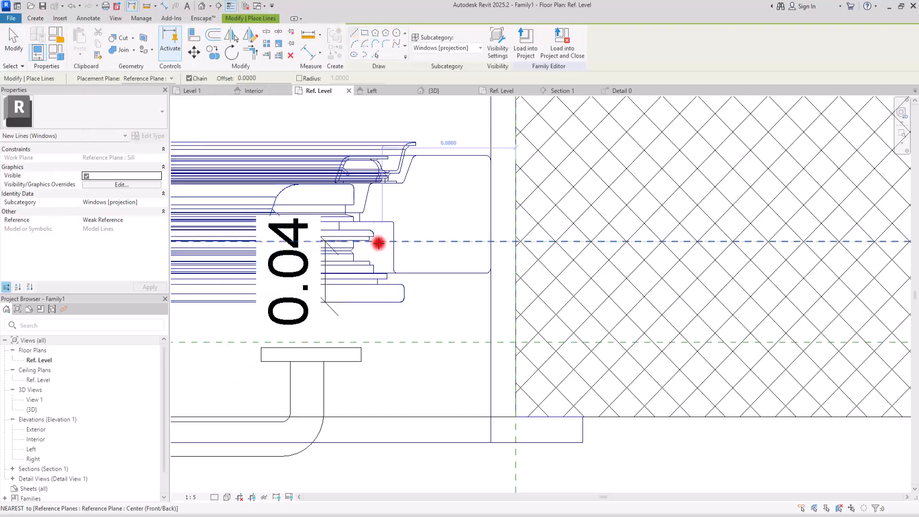
pyautogui.click(378, 243)
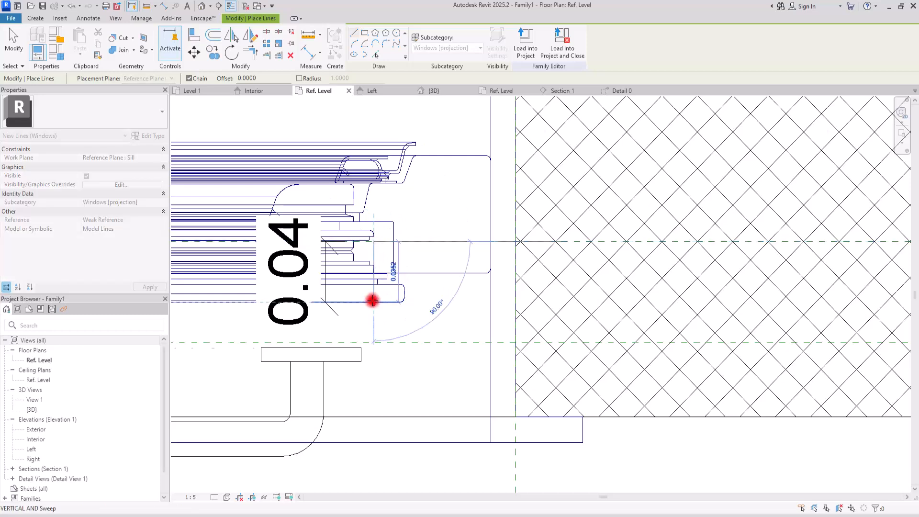
pyautogui.scroll(3, 373, 301)
pyautogui.press('Escape')
pyautogui.press('Escape')
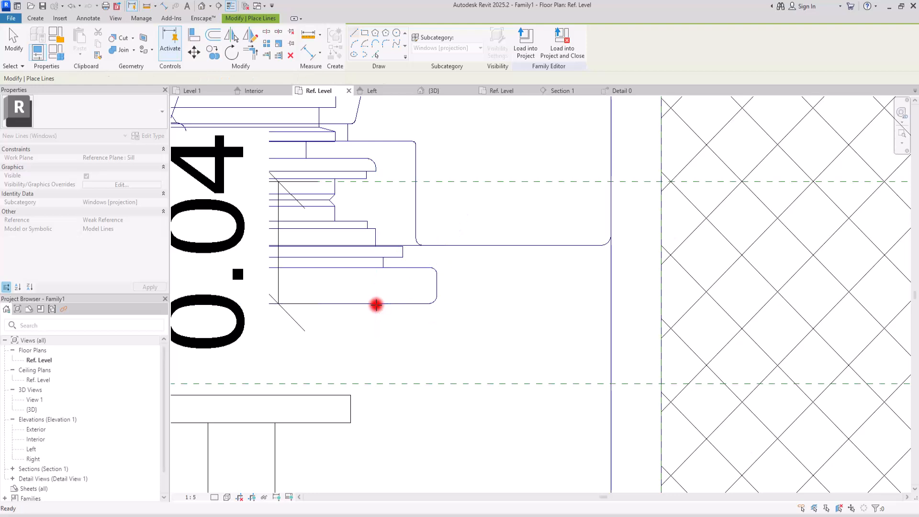
# Set the horizontal reference plane near the handle 0.0352 from the Center (Front/Back) reference plane.
pyautogui.scroll(-3, 376, 309)
pyautogui.click(423, 342)
pyautogui.scroll(-4, 446, 306)
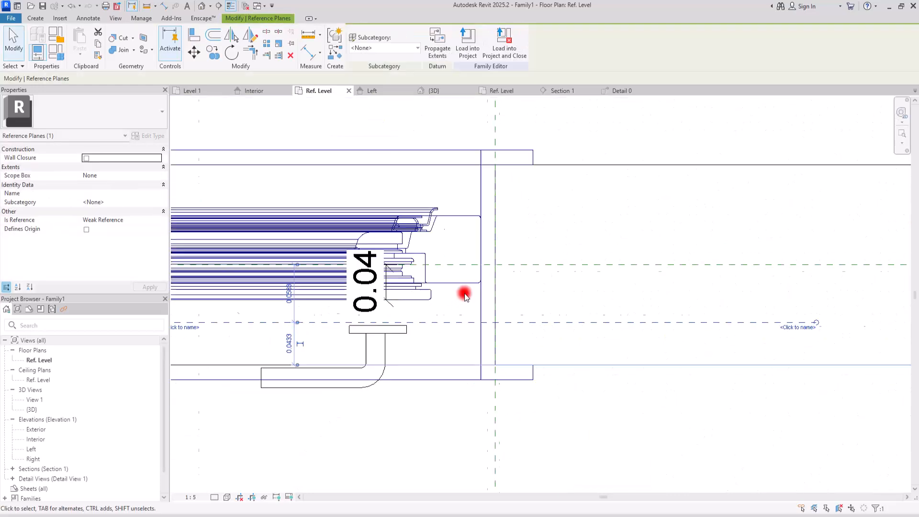
pyautogui.scroll(3, 352, 302)
pyautogui.click(349, 270)
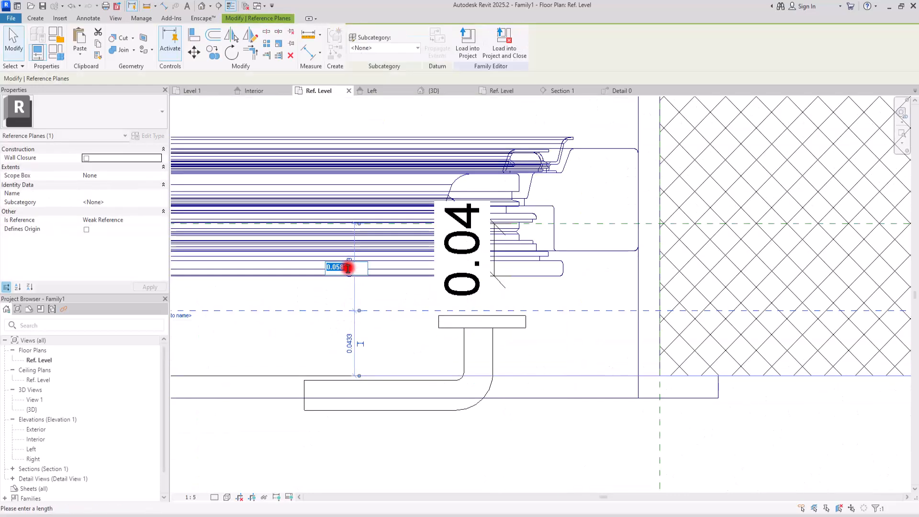
pyautogui.write('352')
pyautogui.press('Return')
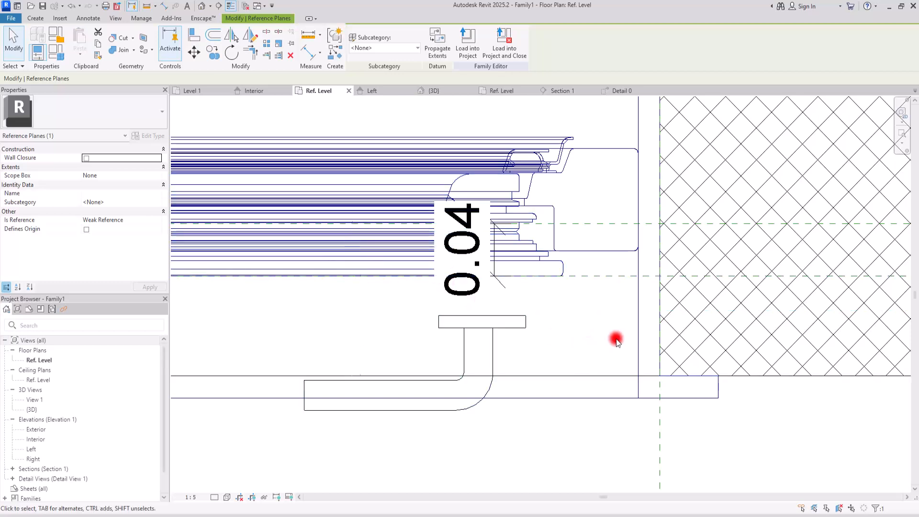
# Delete the existing 0.04 dimension drawn over the sash profile in plan.
pyautogui.click(611, 340)
pyautogui.click(613, 277)
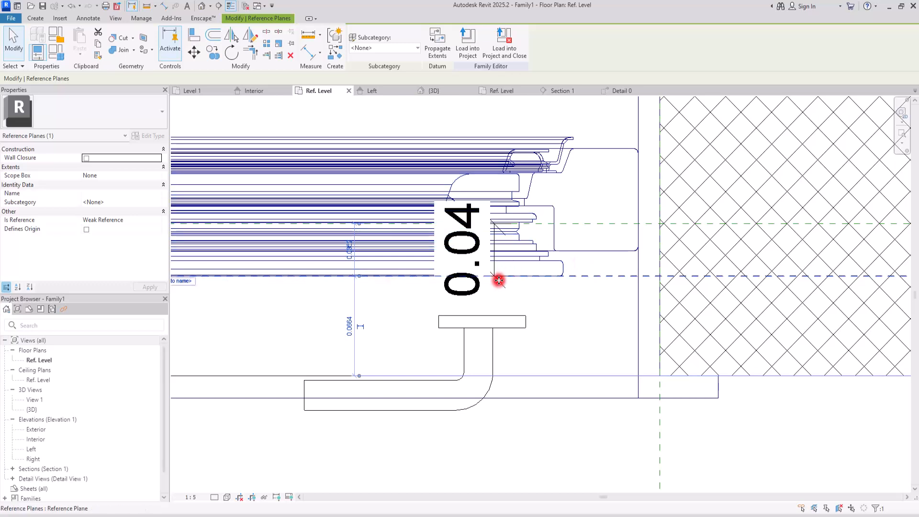
pyautogui.click(482, 281)
pyautogui.press('Delete')
# Add an aligned dimension between the Center (Front/Back) and sash-face reference planes, placing it clear of the window over the wall.
pyautogui.click(308, 52)
pyautogui.click(589, 223)
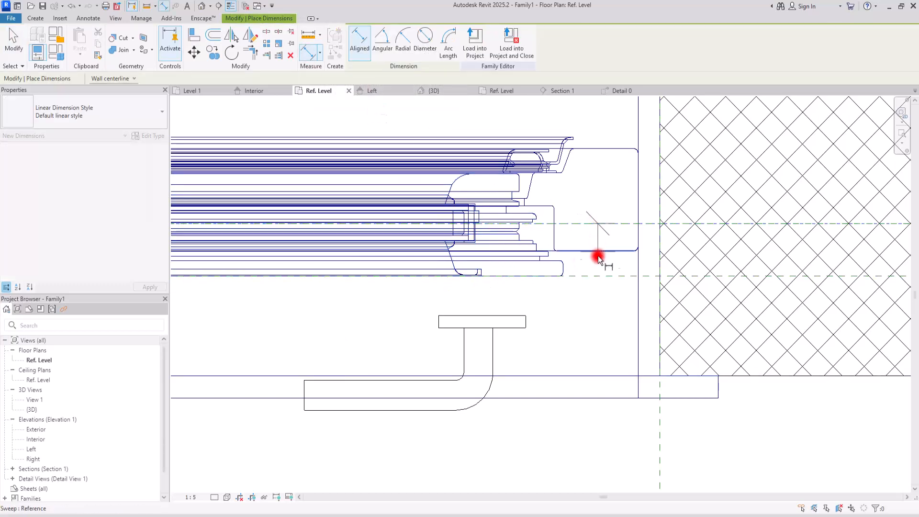
pyautogui.click(622, 331)
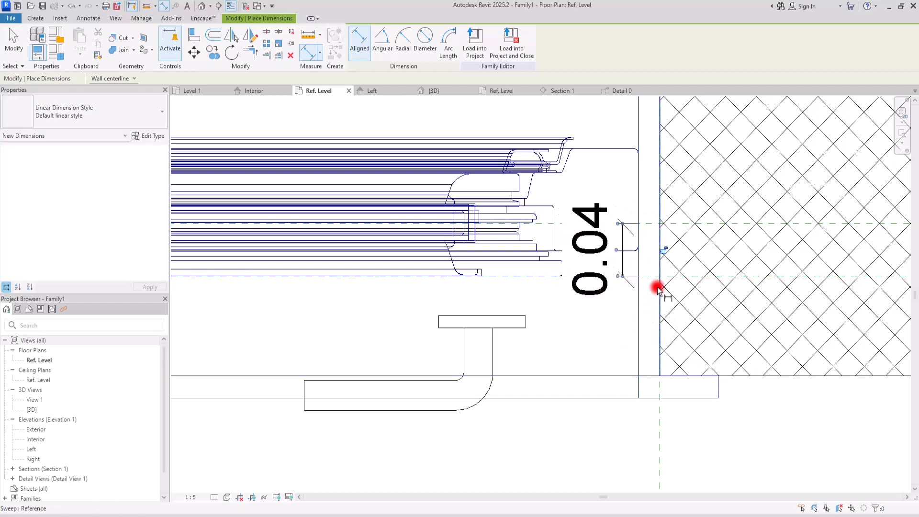
pyautogui.press('Escape')
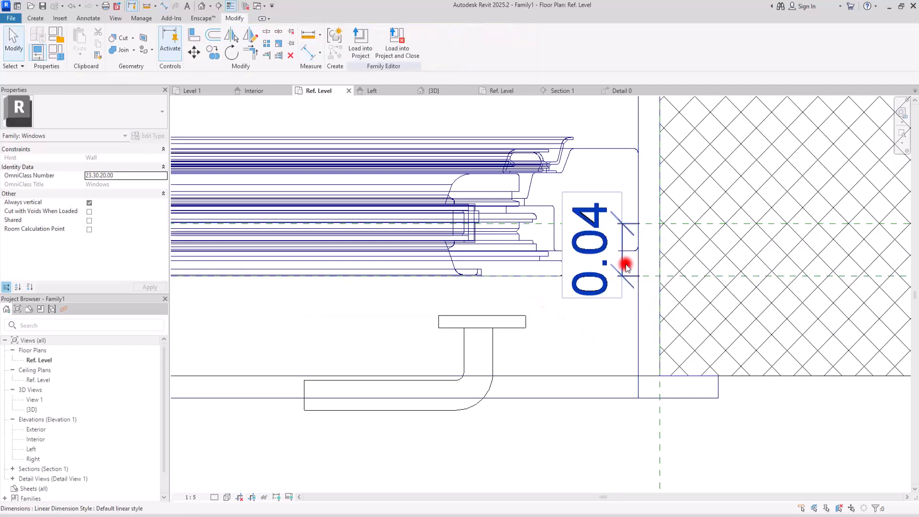
pyautogui.click(625, 261)
pyautogui.moveTo(625, 260); pyautogui.dragTo(884, 259)
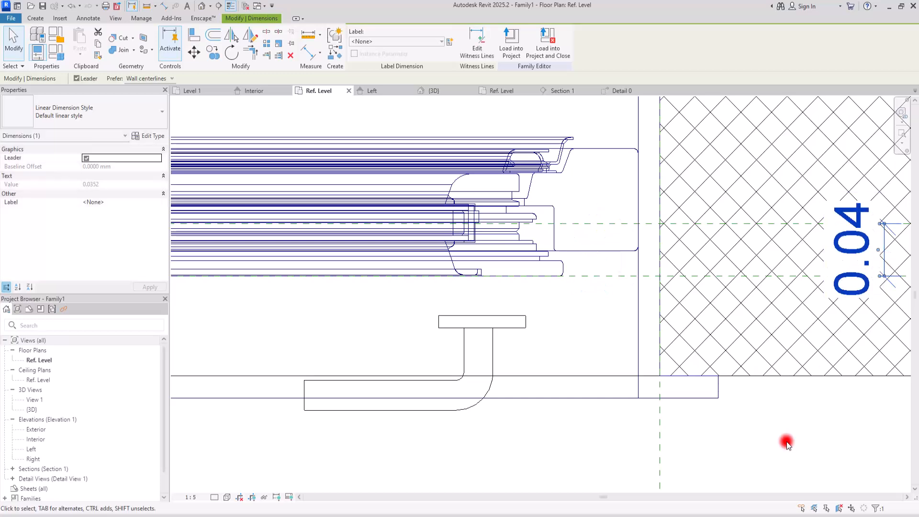
pyautogui.click(787, 441)
# Align the handle plate's back face to the sash-face reference plane in plan.
pyautogui.scroll(-4, 505, 324)
pyautogui.click(194, 33)
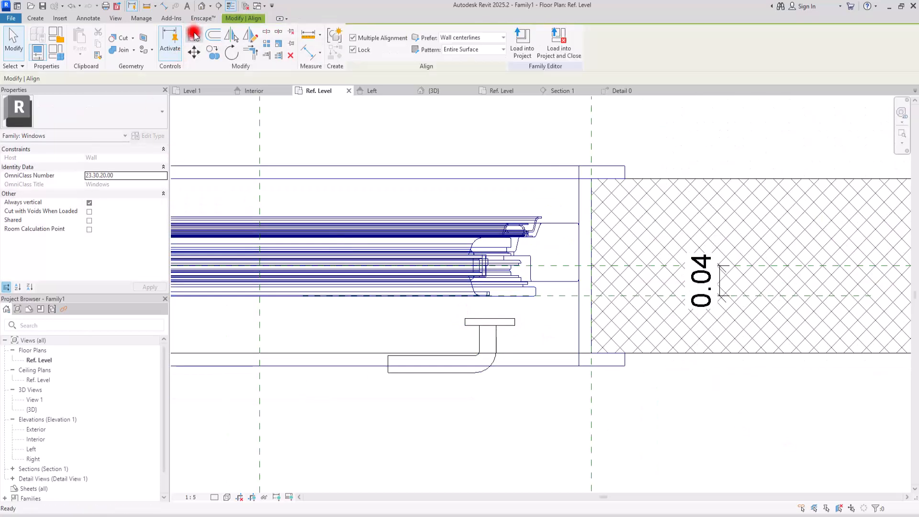
pyautogui.click(559, 300)
pyautogui.click(477, 318)
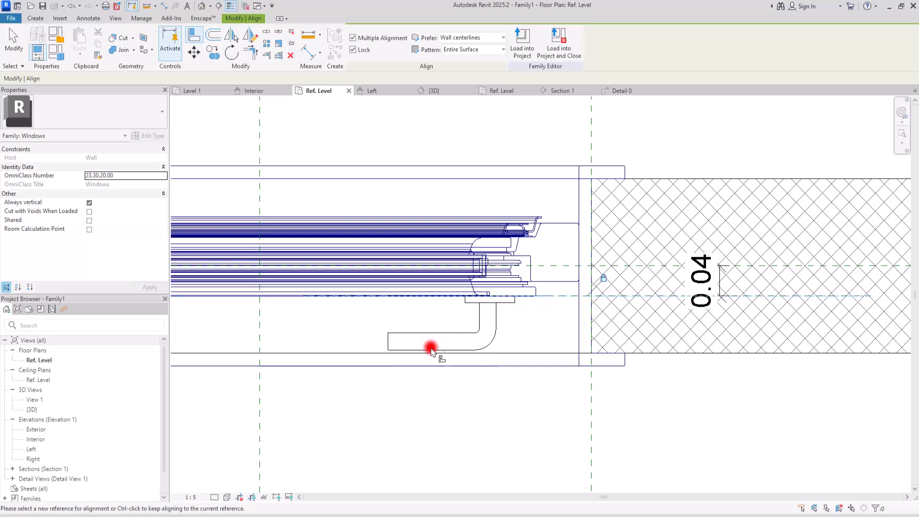
pyautogui.press('Escape')
pyautogui.press('Escape')
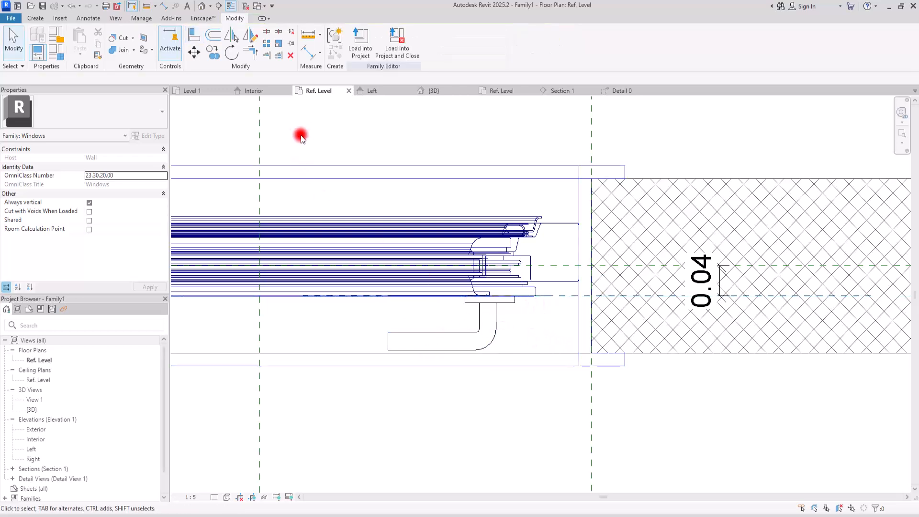
# In the Interior elevation, move the handle up from the sill to an offset from host of about 0.70.
pyautogui.click(253, 91)
pyautogui.scroll(3, 511, 333)
pyautogui.click(488, 361)
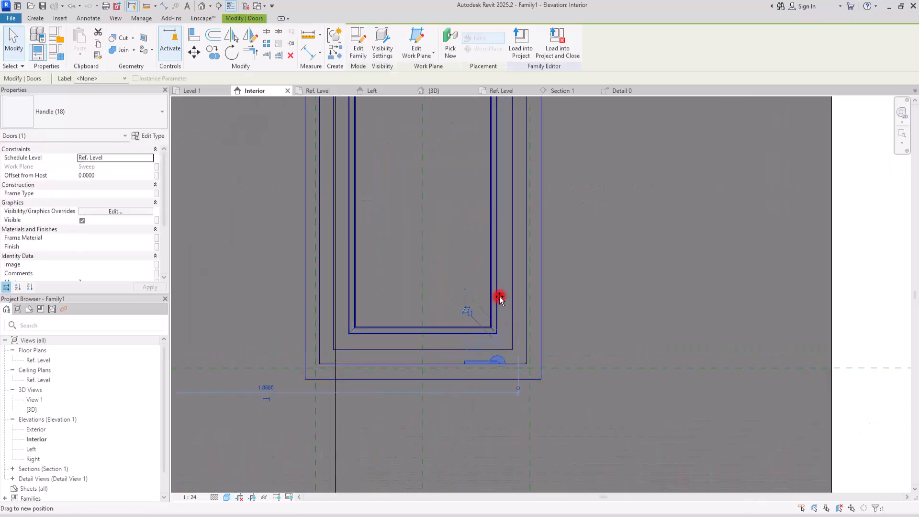
pyautogui.moveTo(499, 321); pyautogui.dragTo(493, 134)
pyautogui.moveTo(466, 226); pyautogui.dragTo(442, 303, button='middle')
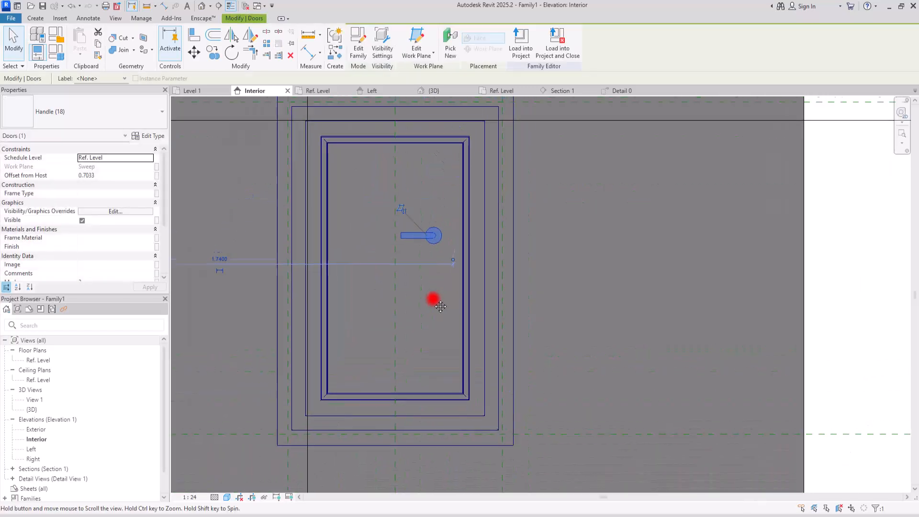
# Draw a horizontal reference plane across the wall near the window's mid-height in the Interior elevation.
pyautogui.scroll(-4, 519, 195)
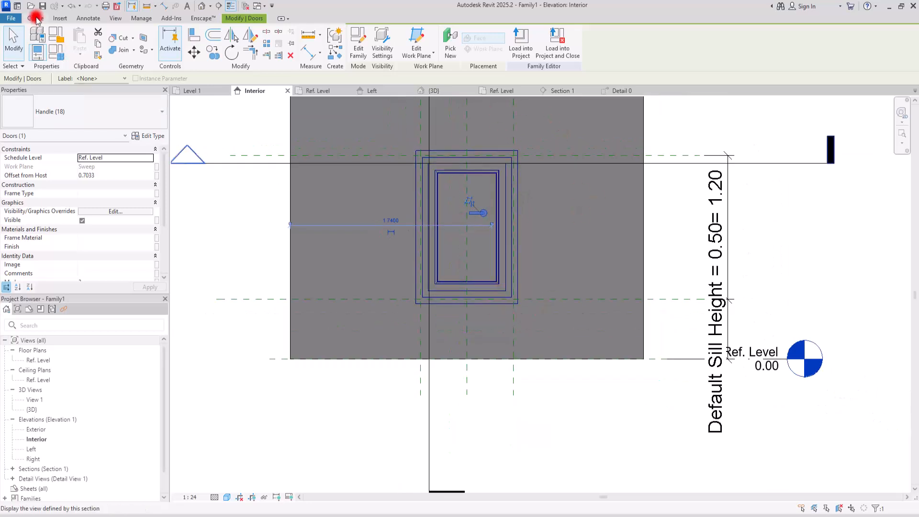
pyautogui.click(35, 20)
pyautogui.click(544, 43)
pyautogui.click(231, 223)
pyautogui.click(800, 223)
pyautogui.press('Escape')
pyautogui.press('Escape')
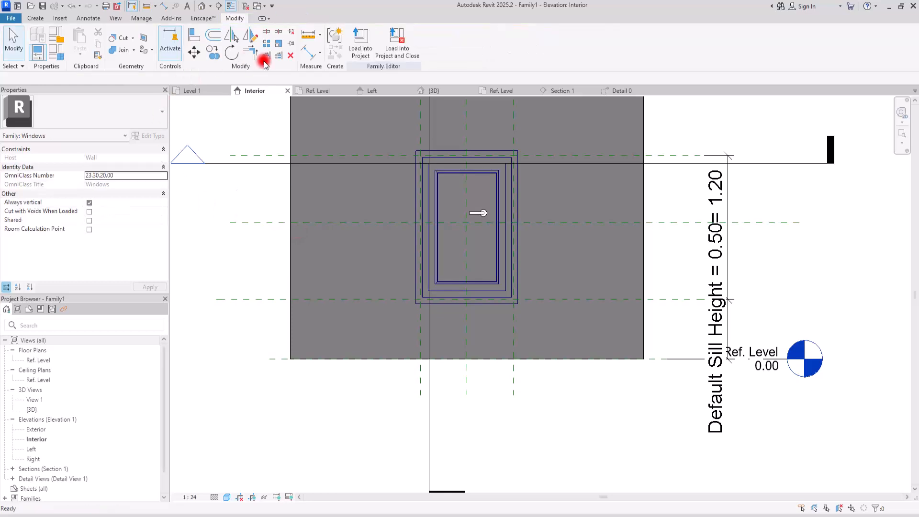
# Dimension the head, middle and sill reference planes together and make the two segments equal.
pyautogui.click(308, 53)
pyautogui.click(314, 156)
pyautogui.click(263, 223)
pyautogui.click(260, 298)
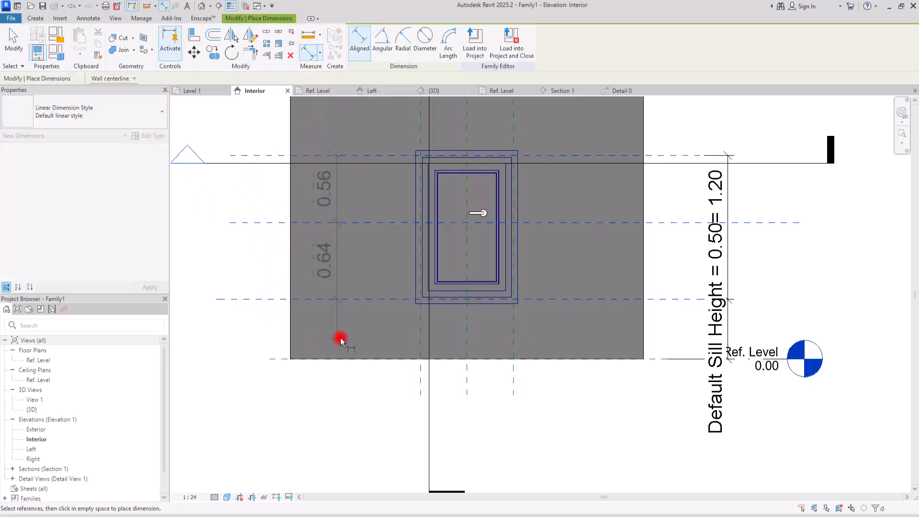
pyautogui.click(397, 335)
pyautogui.click(433, 230)
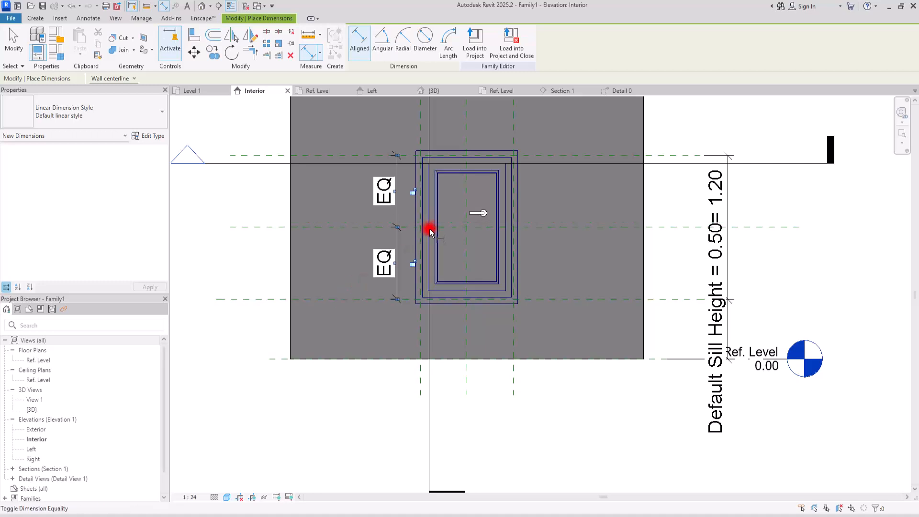
pyautogui.press('Escape')
pyautogui.press('Escape')
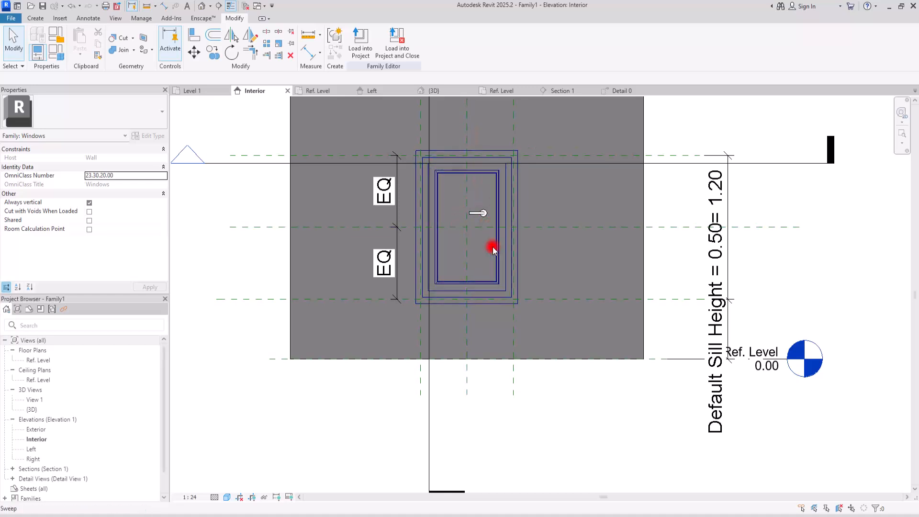
# Align the handle's centre to the mid-height reference plane in the Interior elevation.
pyautogui.click(194, 35)
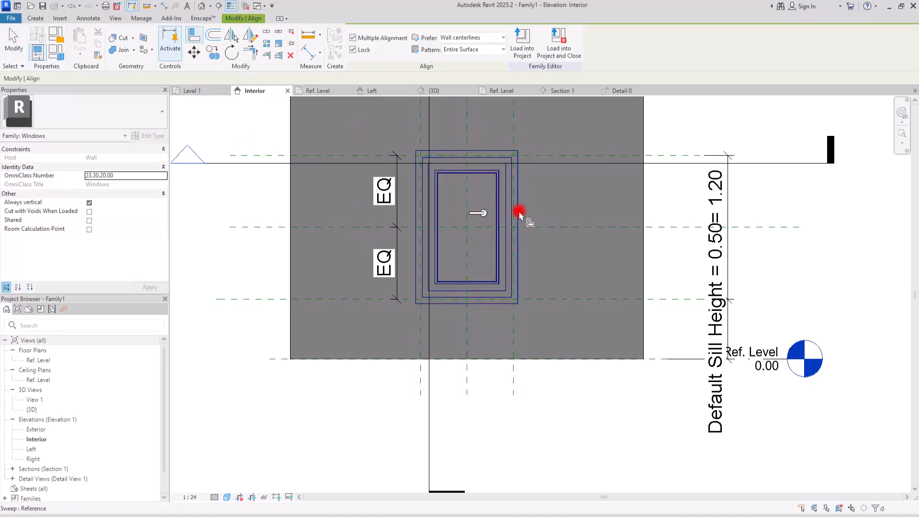
pyautogui.click(546, 228)
pyautogui.click(482, 213)
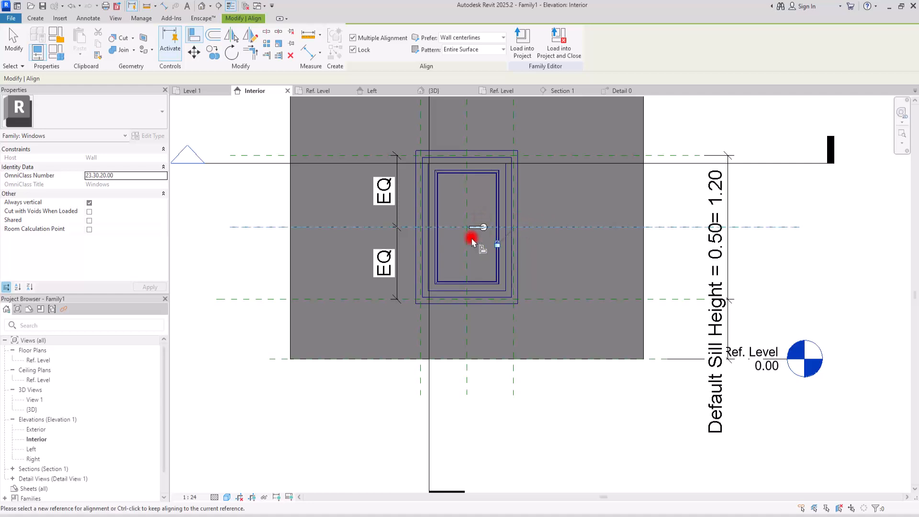
pyautogui.press('Escape')
pyautogui.scroll(3, 509, 217)
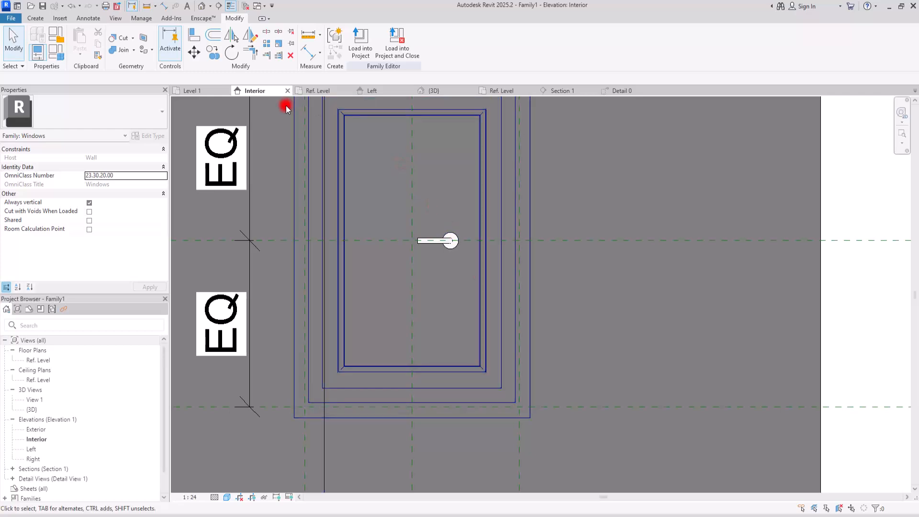
# In the Ref. Level plan, add a vertical reference plane through the handle-side stile, about 0.0935 from the window opening's edge plane.
pyautogui.click(318, 91)
pyautogui.scroll(-4, 427, 207)
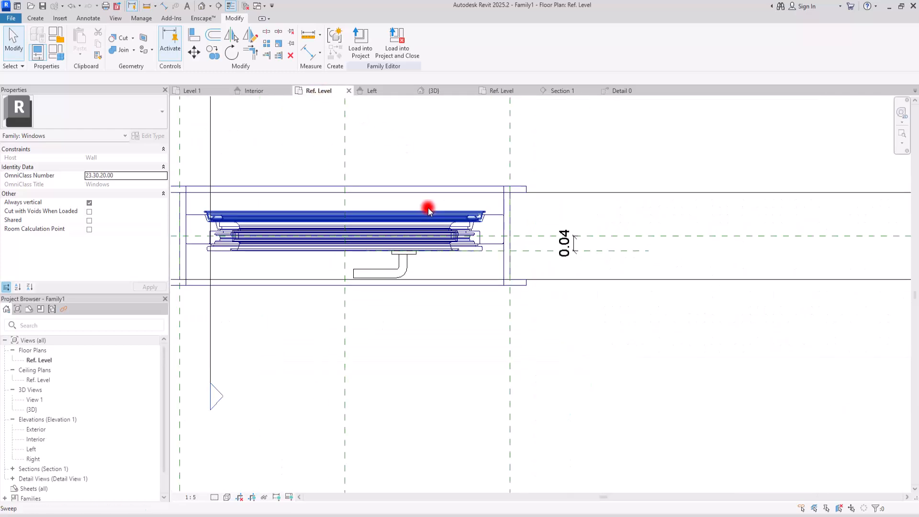
pyautogui.scroll(3, 491, 196)
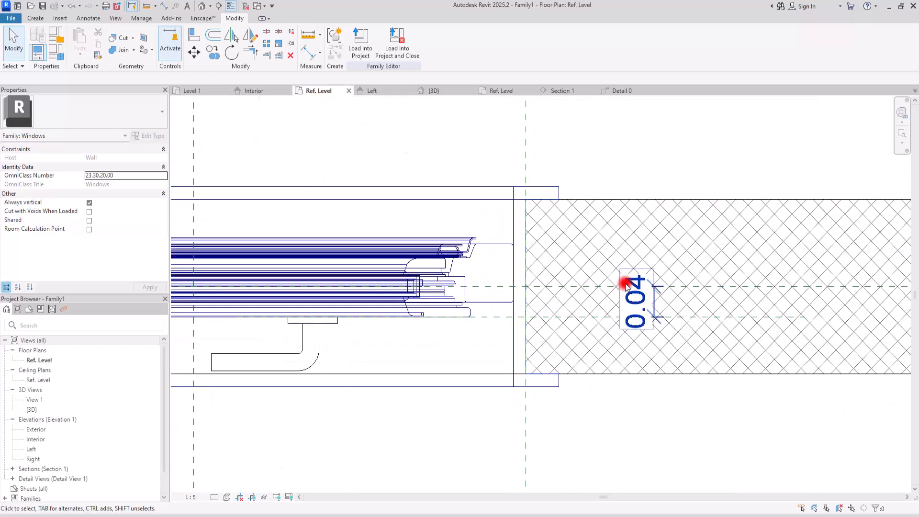
pyautogui.click(35, 18)
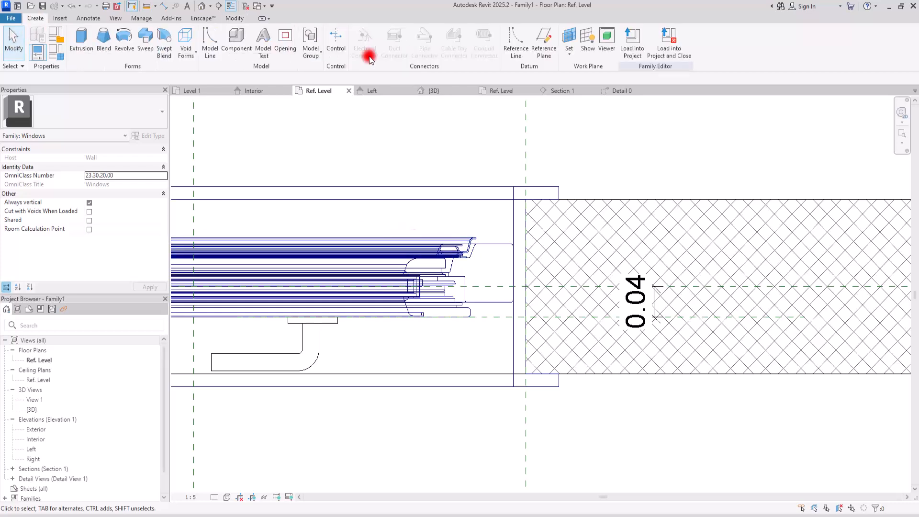
pyautogui.click(543, 39)
pyautogui.click(459, 120)
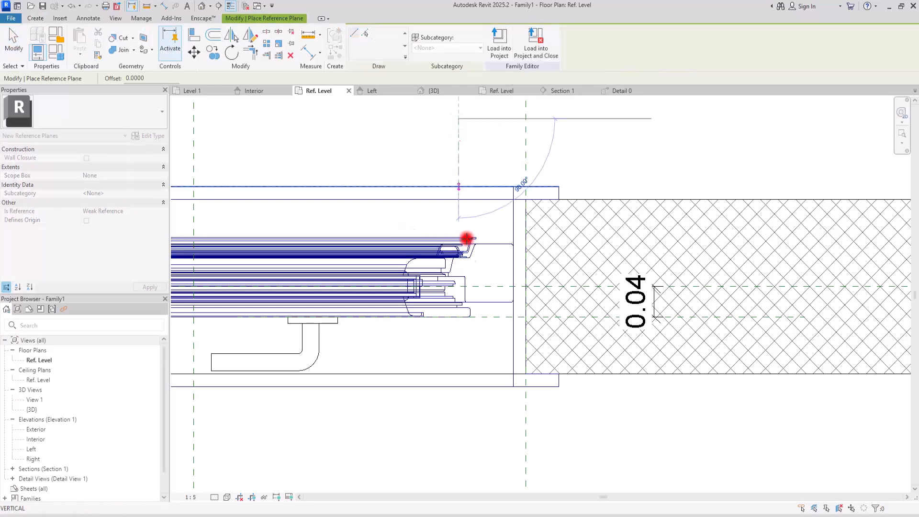
pyautogui.click(455, 474)
pyautogui.press('Escape')
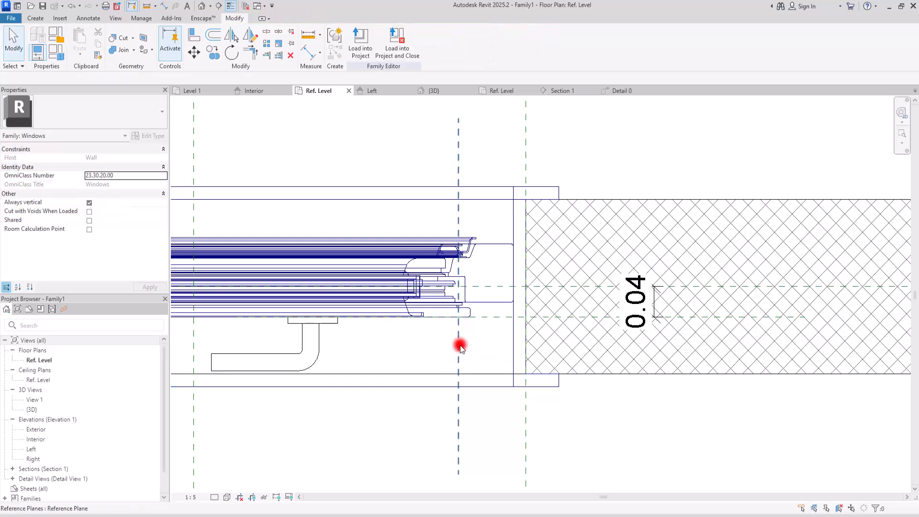
pyautogui.click(457, 344)
pyautogui.moveTo(456, 346); pyautogui.dragTo(445, 356)
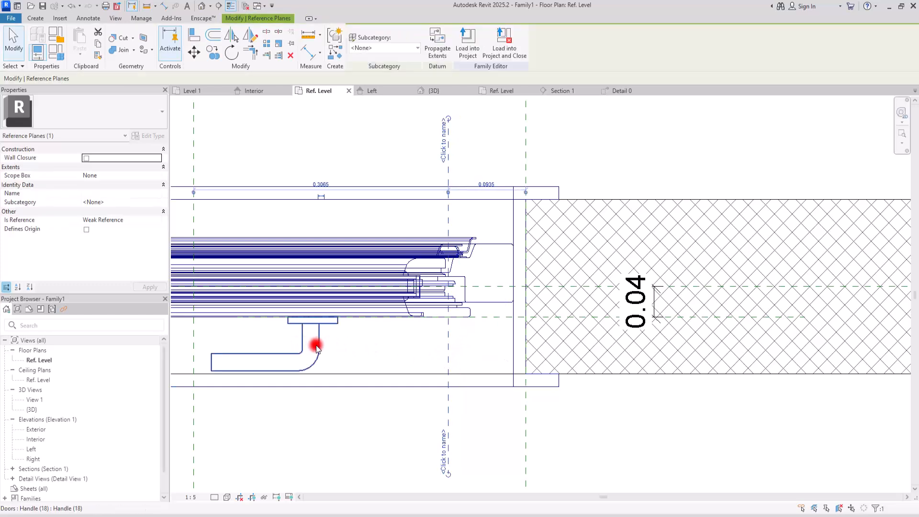
pyautogui.click(333, 170)
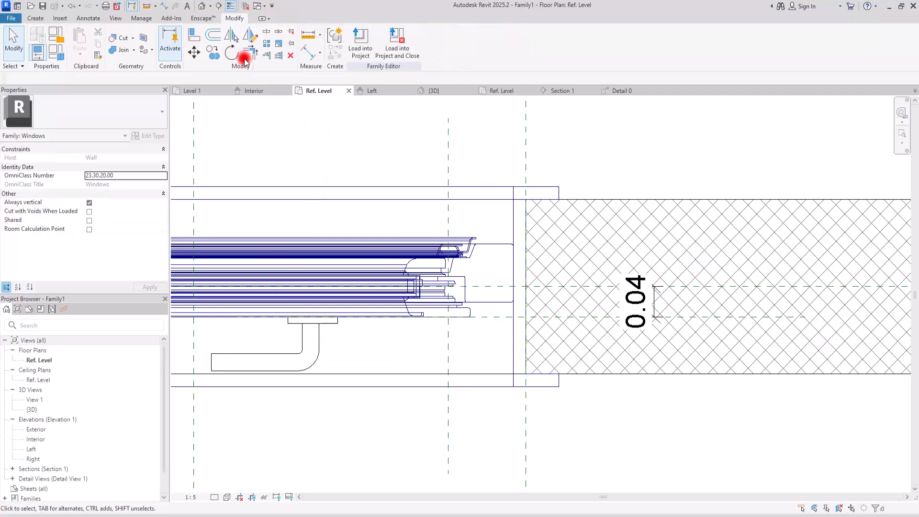
# Add an aligned dimension between the window opening's edge plane and the vertical reference plane through the stile.
pyautogui.click(308, 53)
pyautogui.click(524, 146)
pyautogui.click(449, 156)
pyautogui.click(345, 149)
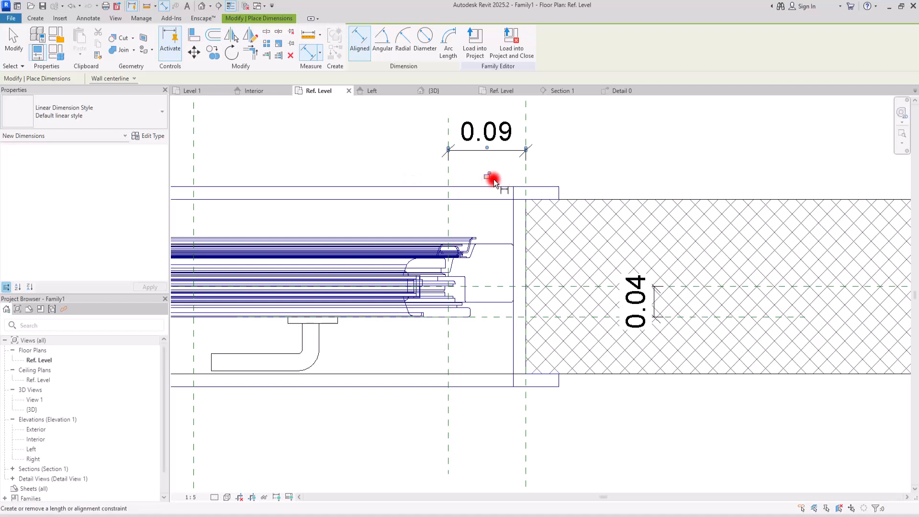
pyautogui.press('Escape')
pyautogui.press('Escape')
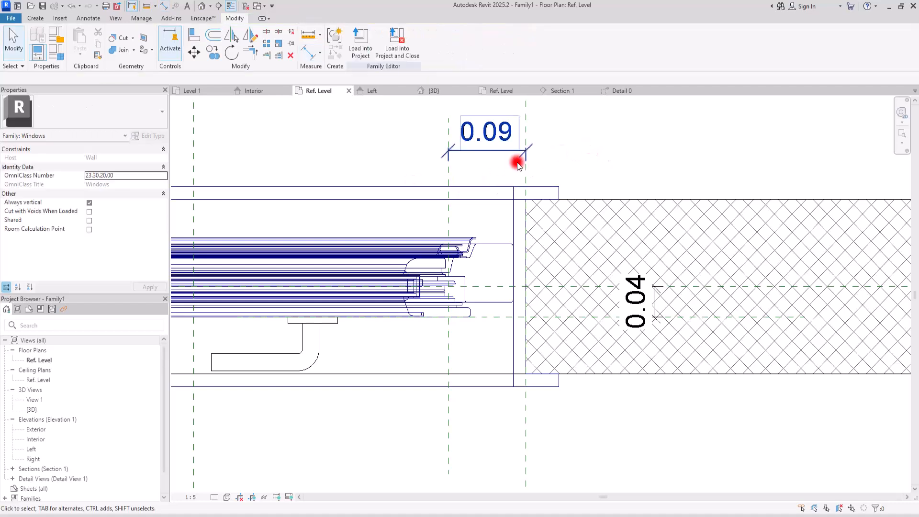
# Align the handle's centre to the vertical reference plane through the sash stile.
pyautogui.click(191, 36)
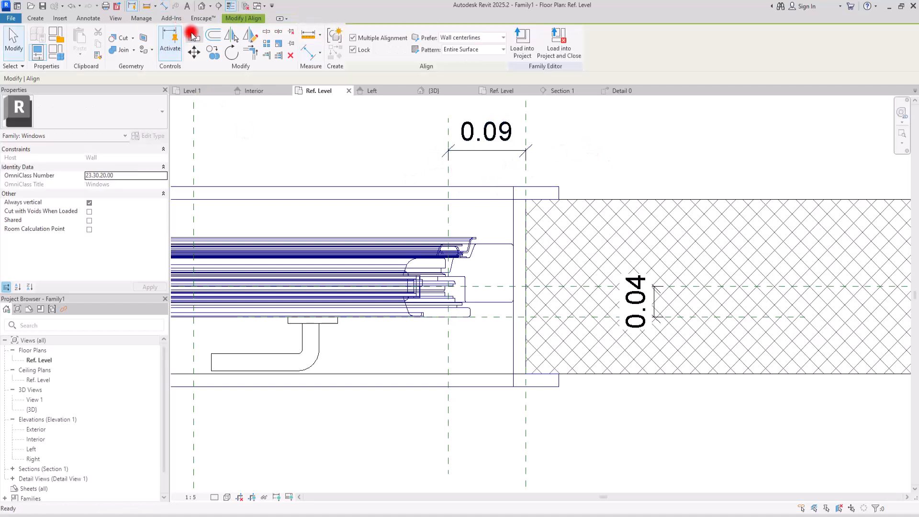
pyautogui.click(449, 354)
pyautogui.click(307, 346)
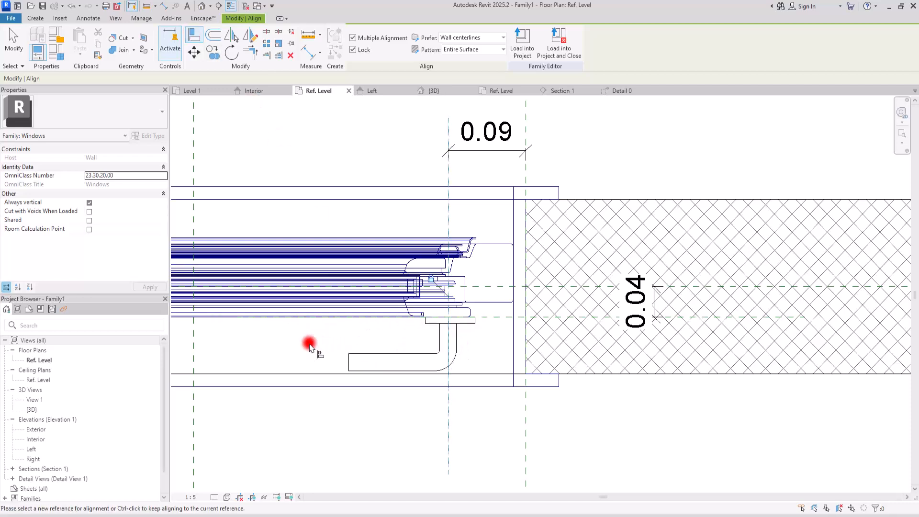
pyautogui.press('Escape')
pyautogui.press('Escape')
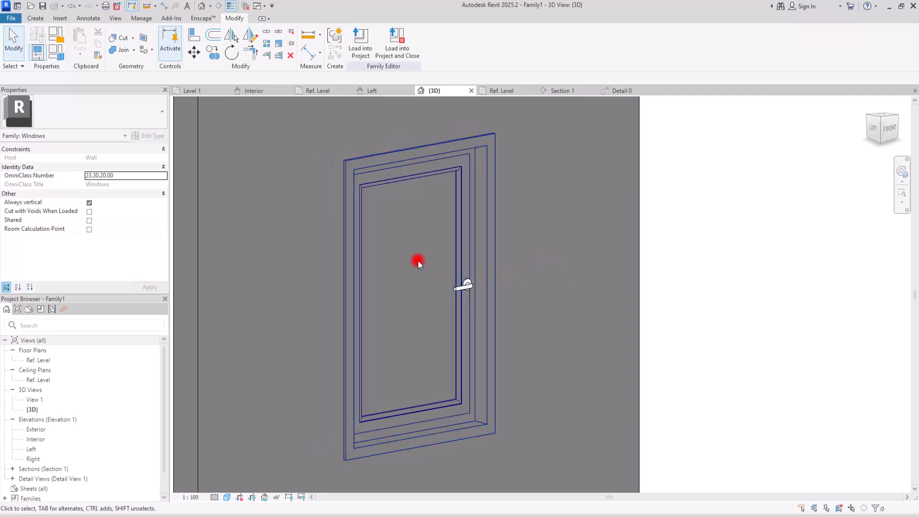
# Associate the handle's Material Ironmongery with a new type parameter named Handle.
pyautogui.click(463, 290)
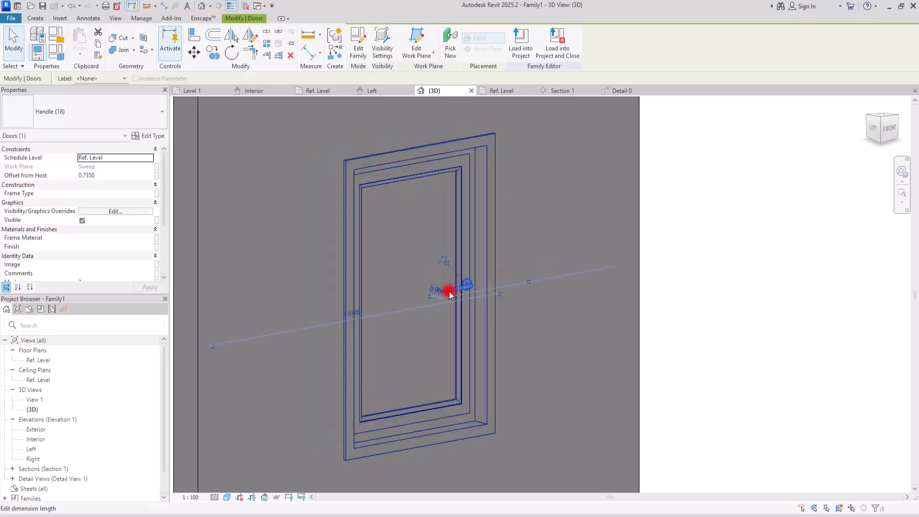
pyautogui.click(153, 136)
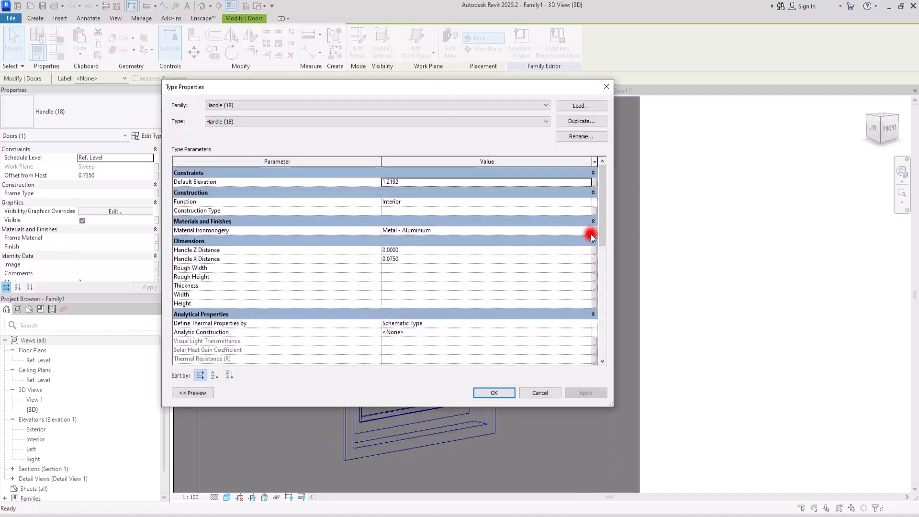
pyautogui.click(596, 231)
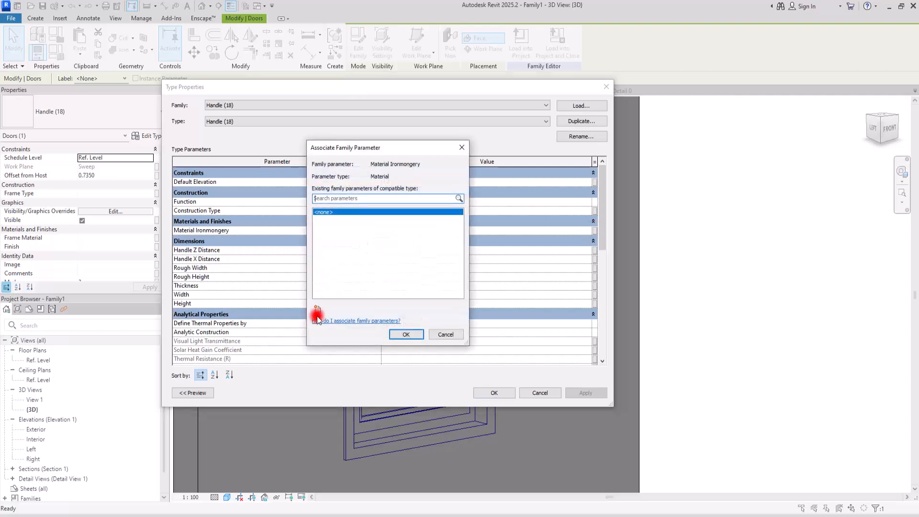
pyautogui.click(318, 310)
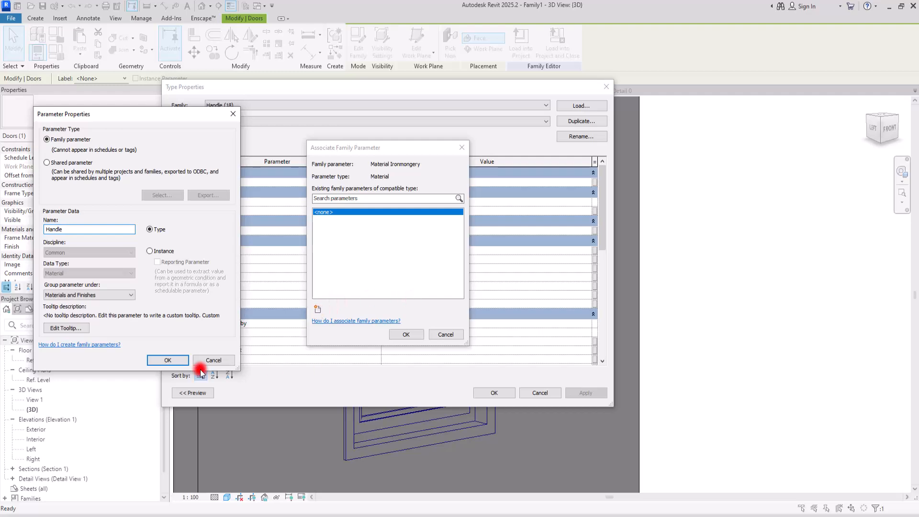
pyautogui.click(180, 357)
pyautogui.click(408, 335)
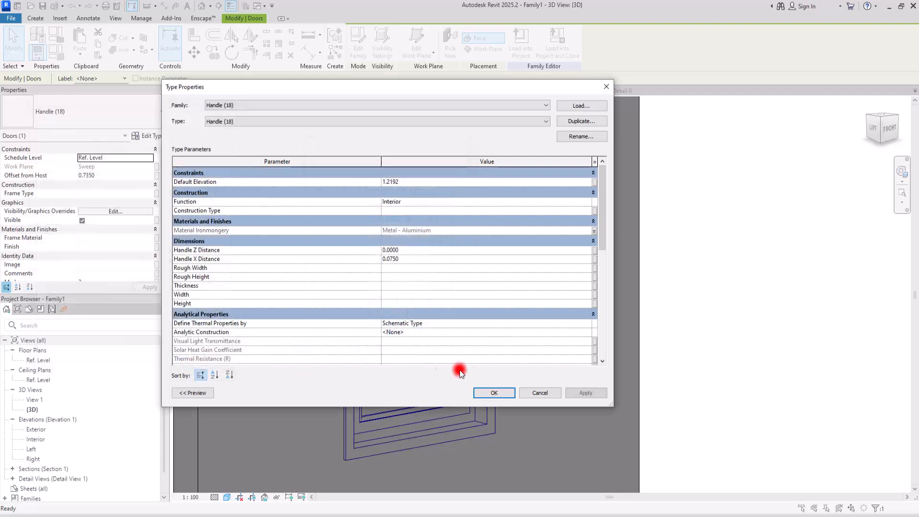
pyautogui.click(496, 392)
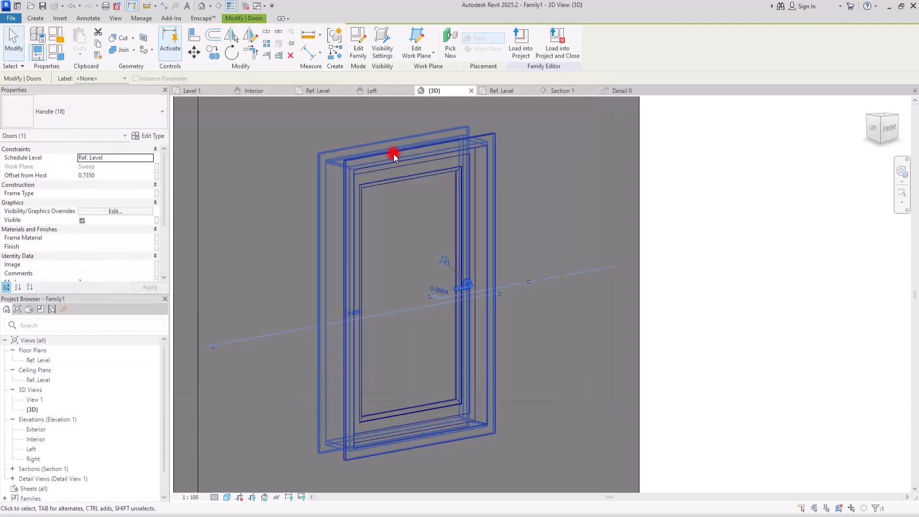
# In Section 1, associate the material of the fixed-frame and sash sweeps with a new type parameter named Frame.
pyautogui.click(375, 93)
pyautogui.scroll(-5, 448, 182)
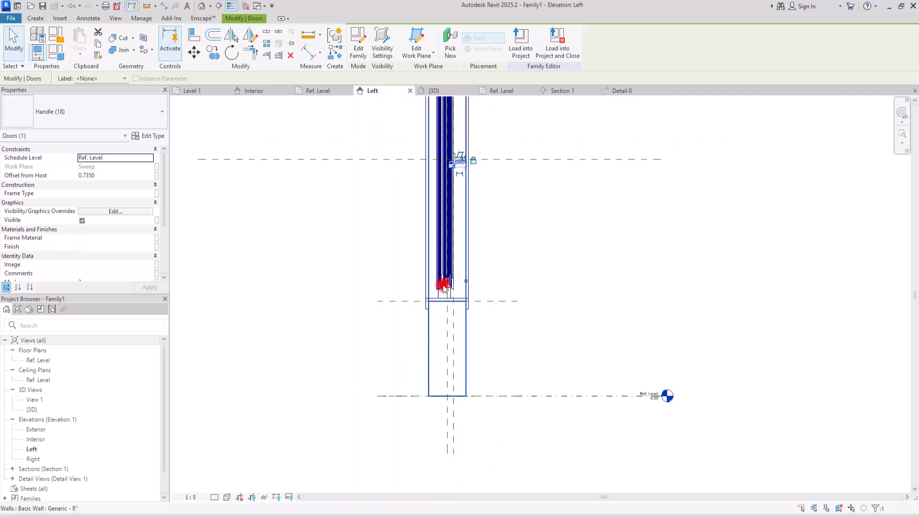
pyautogui.click(567, 91)
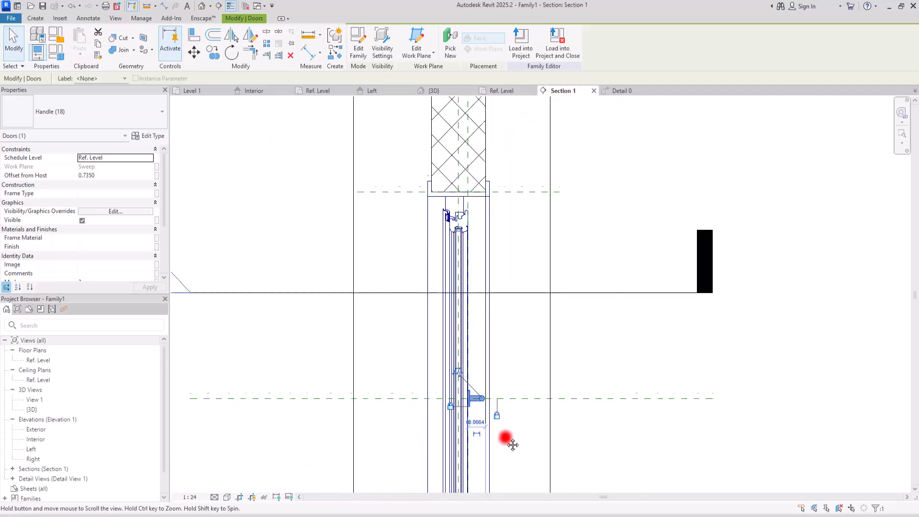
pyautogui.scroll(-2, 498, 293)
pyautogui.scroll(4, 427, 242)
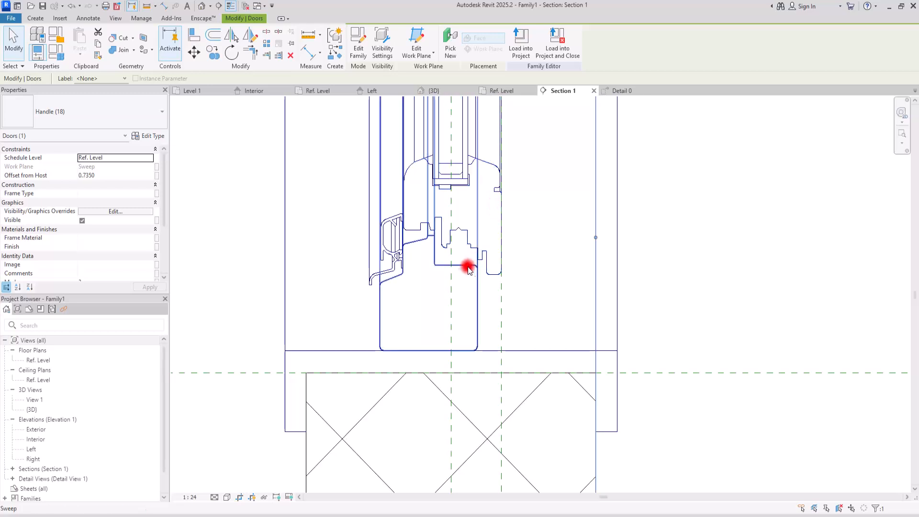
pyautogui.click(467, 267)
pyautogui.keyDown('ctrl'); pyautogui.click(503, 221); pyautogui.keyUp('ctrl')
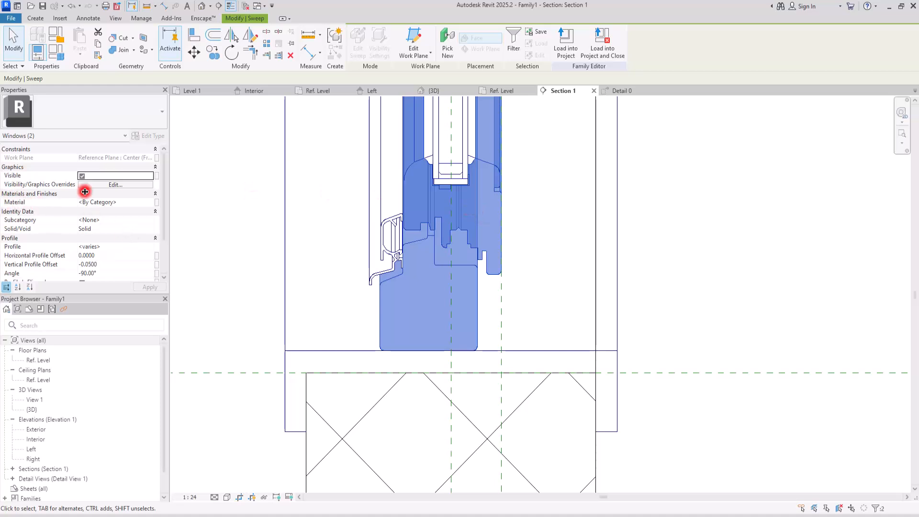
pyautogui.click(156, 203)
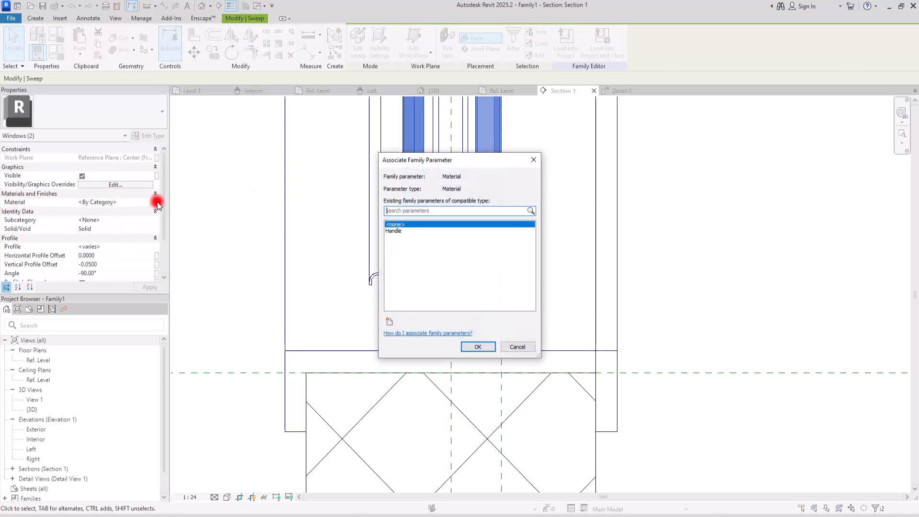
pyautogui.click(392, 322)
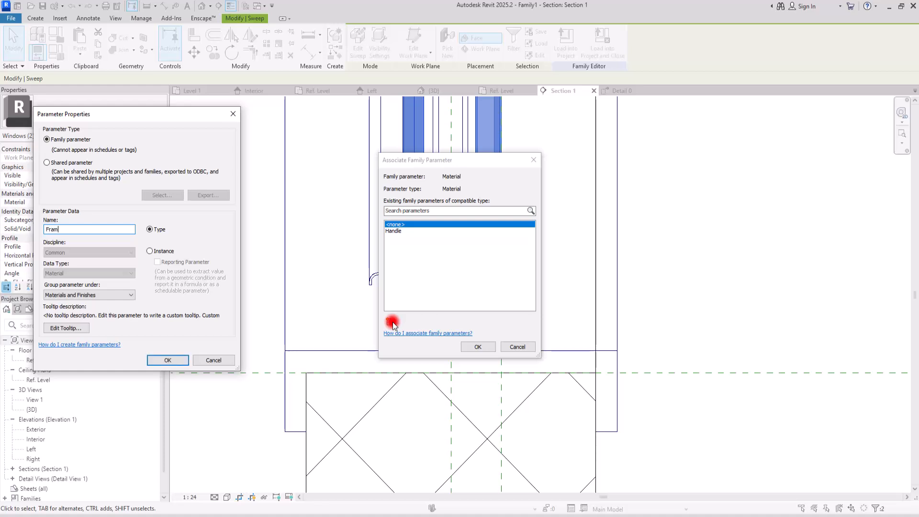
pyautogui.click(164, 360)
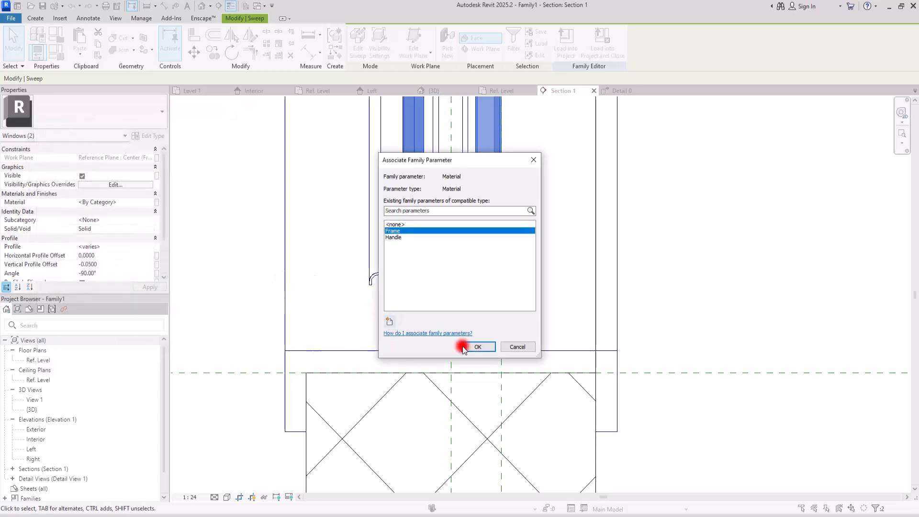
pyautogui.click(468, 347)
# Associate the material of the outer casing sweep around the wall opening with the existing Frame parameter.
pyautogui.click(306, 352)
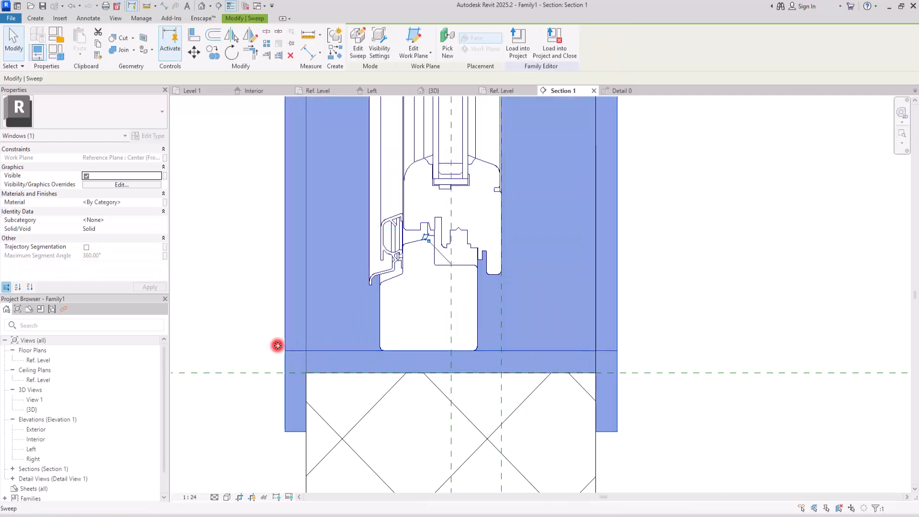
pyautogui.click(165, 205)
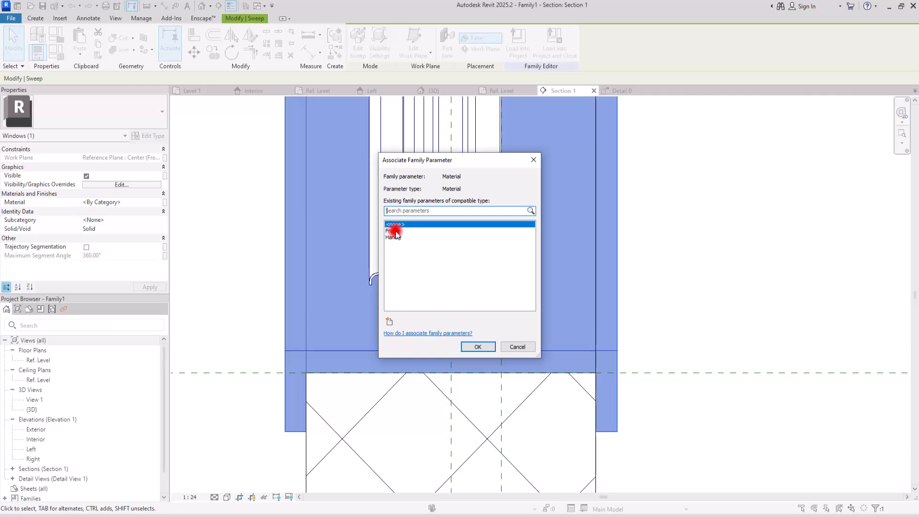
pyautogui.click(392, 232)
pyautogui.click(479, 348)
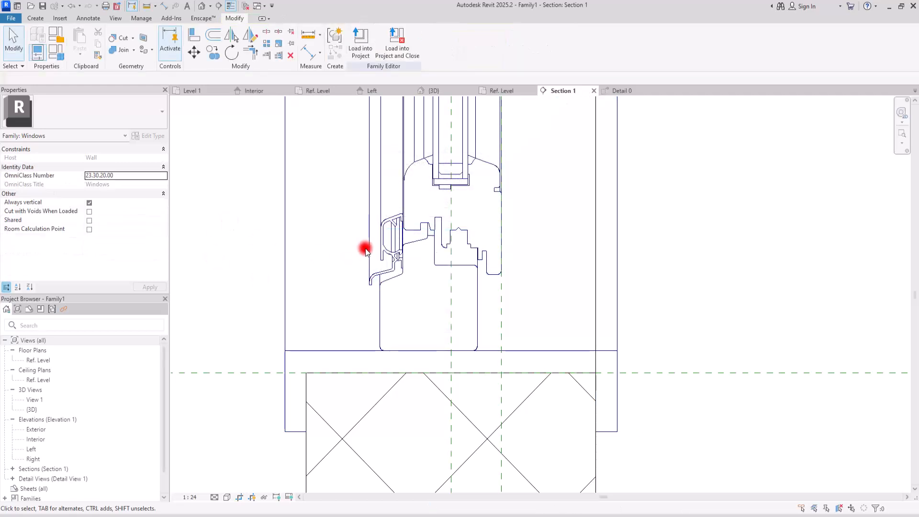
# Associate the material of the exterior cladding sweep with profile D with a new type parameter named Metal.
pyautogui.click(381, 230)
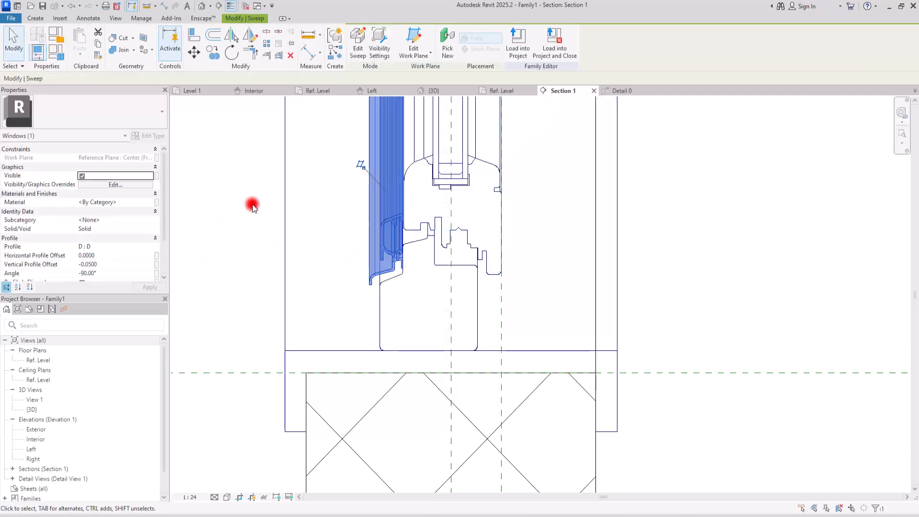
pyautogui.click(157, 202)
pyautogui.click(390, 322)
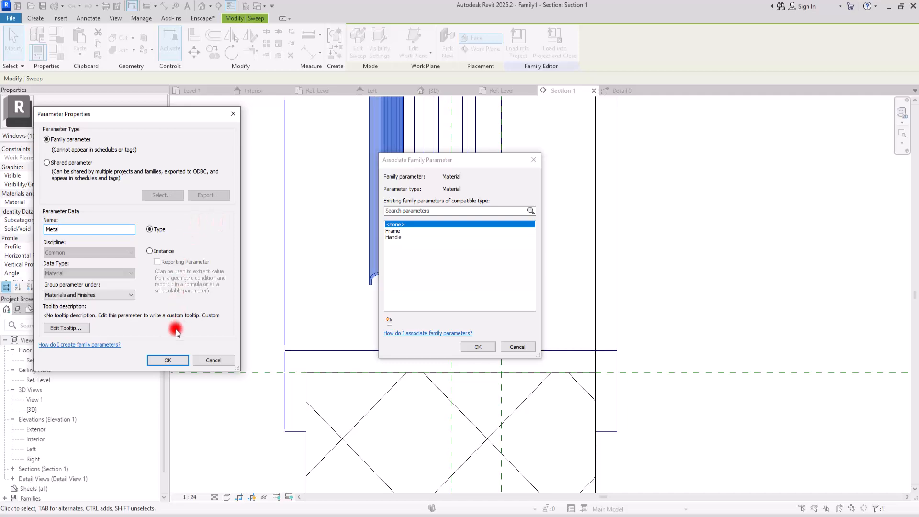
pyautogui.click(168, 360)
pyautogui.click(477, 348)
# Associate the material of the glazing spacer and gasket sweep with profile C with a new type parameter named Plastic.
pyautogui.scroll(8, 467, 214)
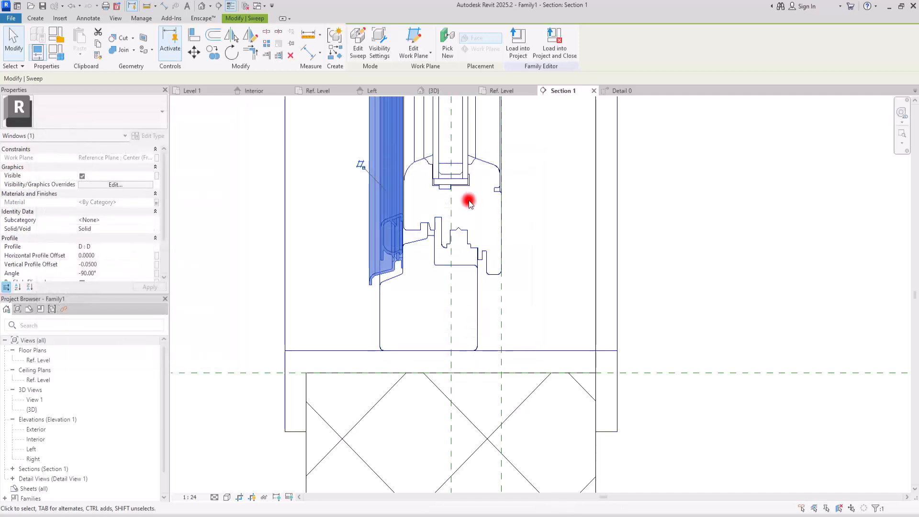
pyautogui.click(472, 213)
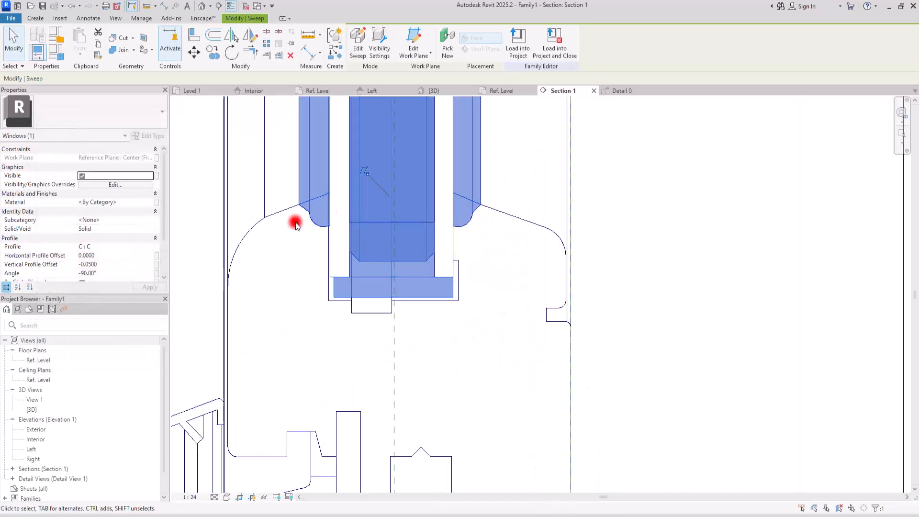
pyautogui.click(157, 202)
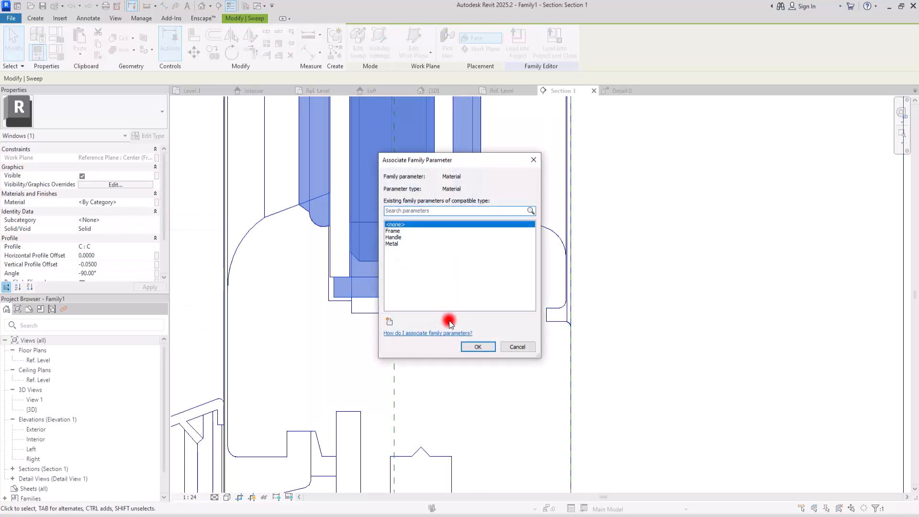
pyautogui.click(389, 319)
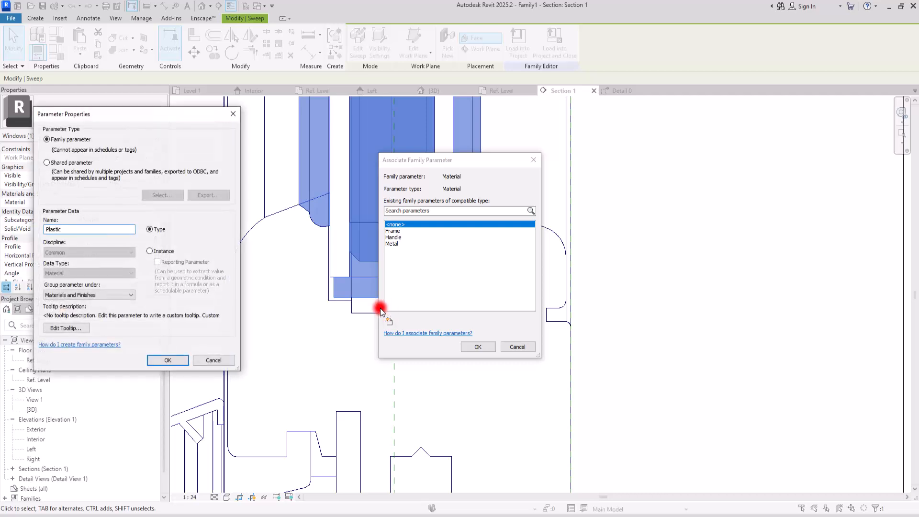
pyautogui.click(176, 362)
pyautogui.click(478, 350)
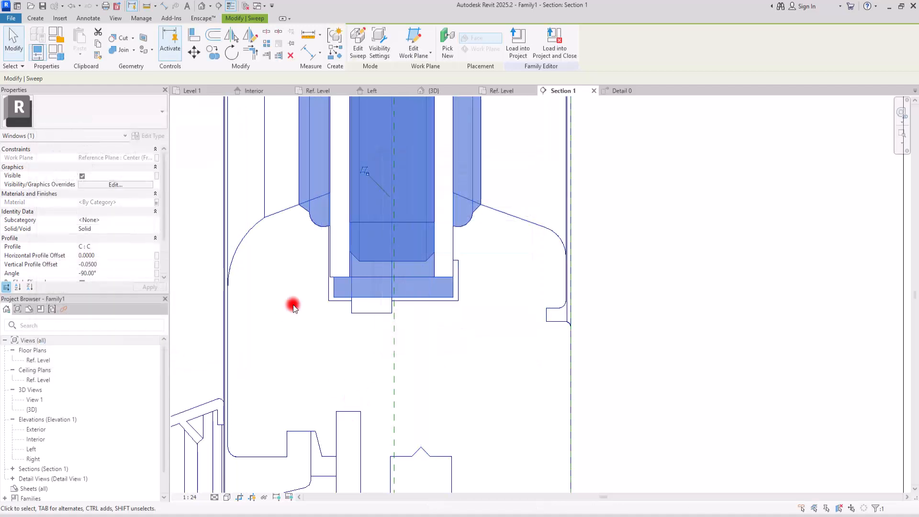
# Associate the material of the glass pane extrusion with a new type parameter named Glass.
pyautogui.click(293, 304)
pyautogui.click(348, 265)
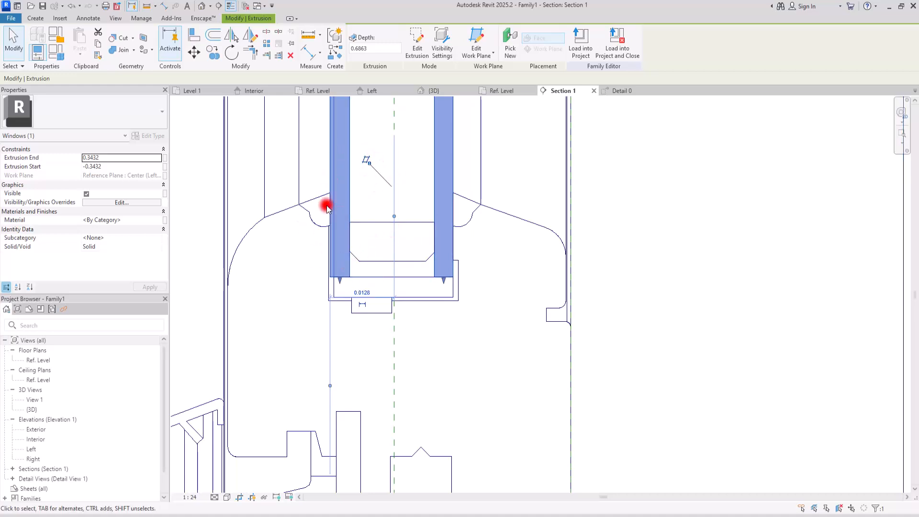
pyautogui.click(165, 220)
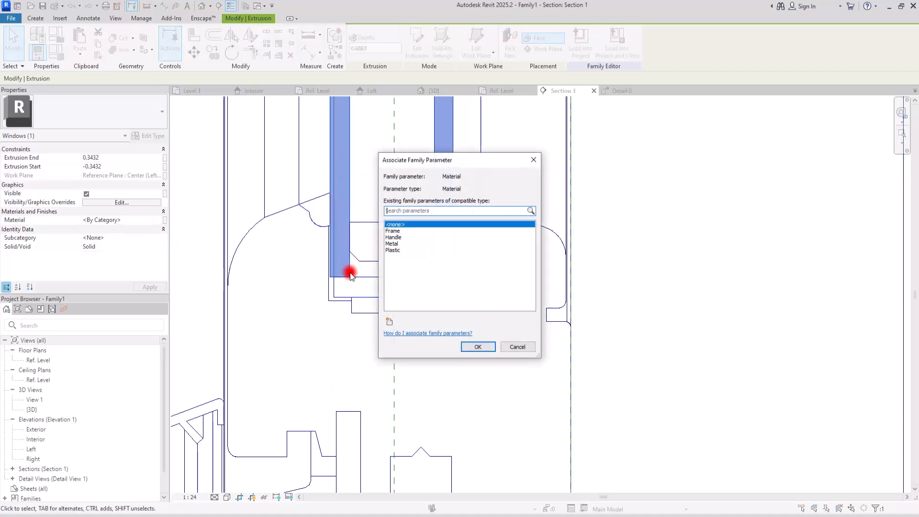
pyautogui.click(392, 322)
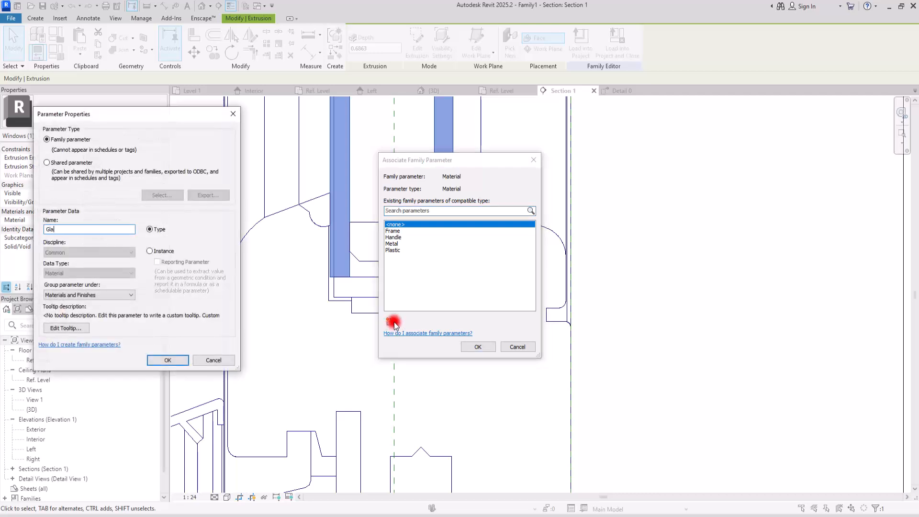
pyautogui.click(163, 358)
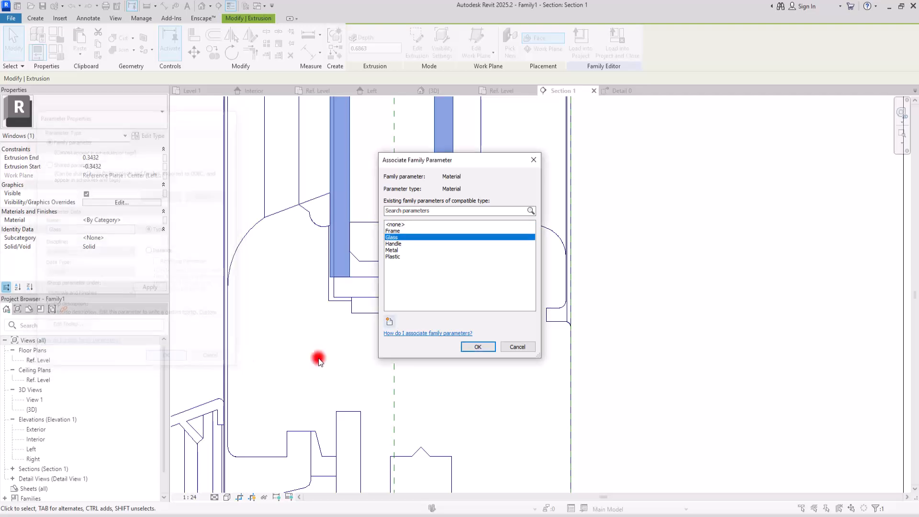
pyautogui.click(477, 347)
# Return to the family's 3D view and load the window family into Project1.
pyautogui.scroll(-3, 422, 331)
pyautogui.scroll(-5, 423, 334)
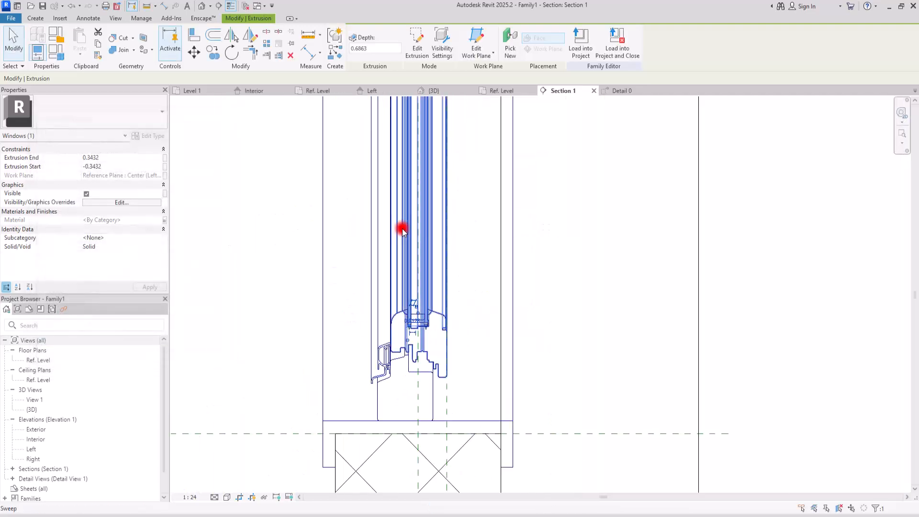
pyautogui.click(436, 90)
pyautogui.scroll(-5, 460, 273)
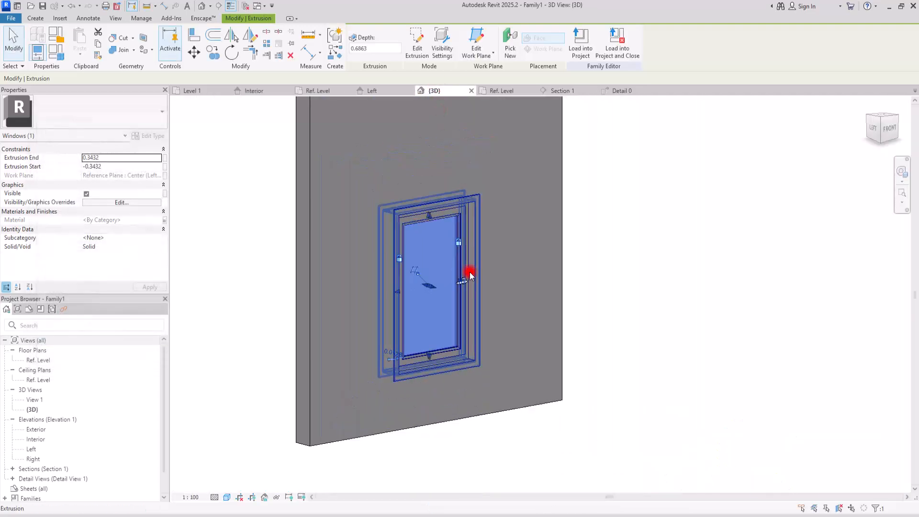
pyautogui.press('Escape')
pyautogui.click(360, 44)
pyautogui.click(398, 216)
pyautogui.click(444, 336)
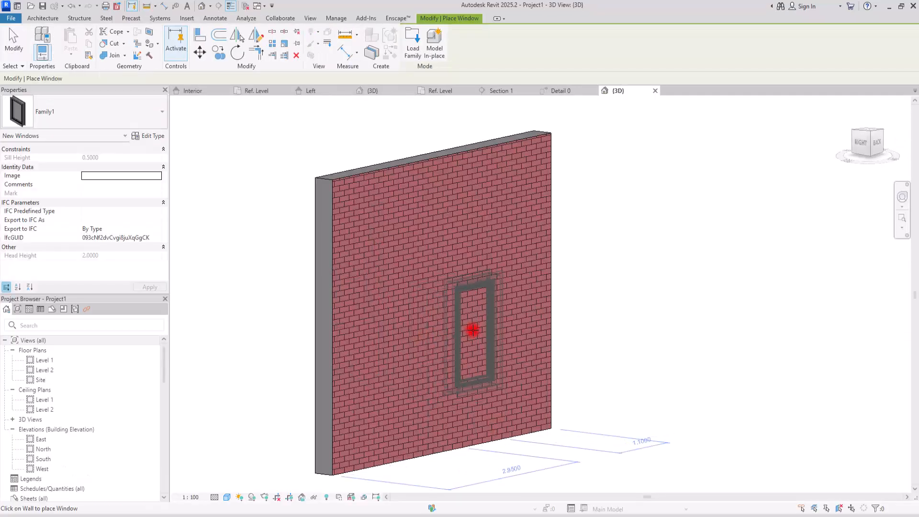
# Place one Family1 window in the lower part of the brick-faced wall and end the placement.
pyautogui.scroll(-2, 410, 314)
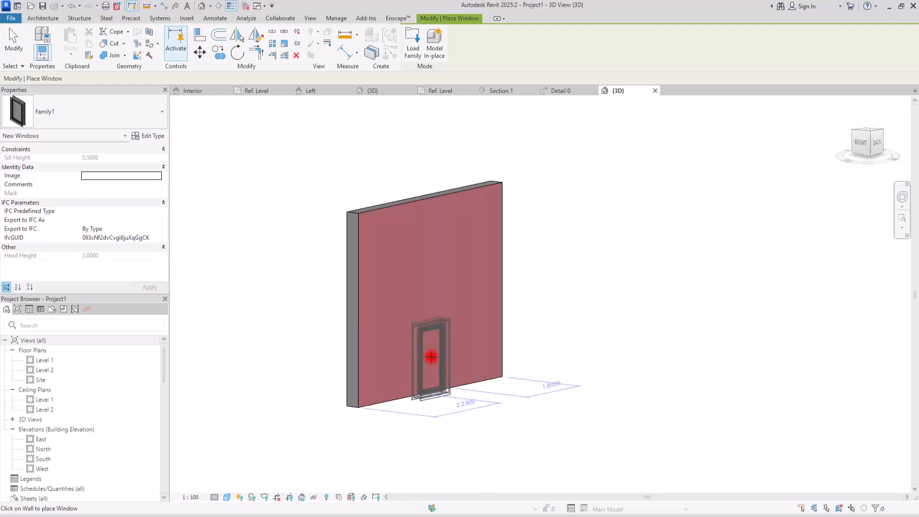
pyautogui.scroll(3, 431, 357)
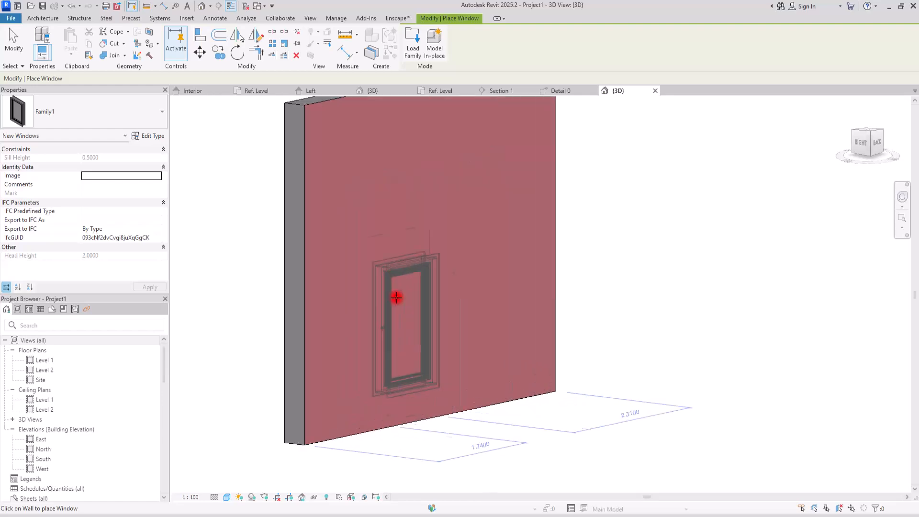
pyautogui.click(369, 286)
pyautogui.press('Escape')
pyautogui.press('Escape')
# Select the placed window in the wall and open its type properties.
pyautogui.keyDown('shift'); pyautogui.moveTo(305, 329); pyautogui.dragTo(718, 300, button='middle'); pyautogui.keyUp('shift')
pyautogui.click(326, 291)
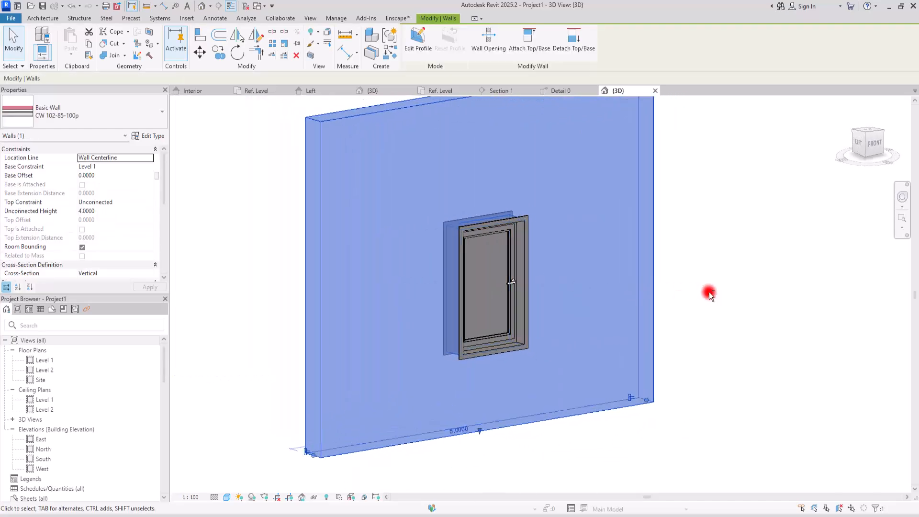
pyautogui.scroll(6, 565, 264)
pyautogui.press('Escape')
pyautogui.scroll(-5, 564, 264)
pyautogui.keyDown('shift'); pyautogui.moveTo(371, 402); pyautogui.dragTo(359, 353, button='middle'); pyautogui.keyUp('shift')
pyautogui.click(509, 298)
pyautogui.click(146, 137)
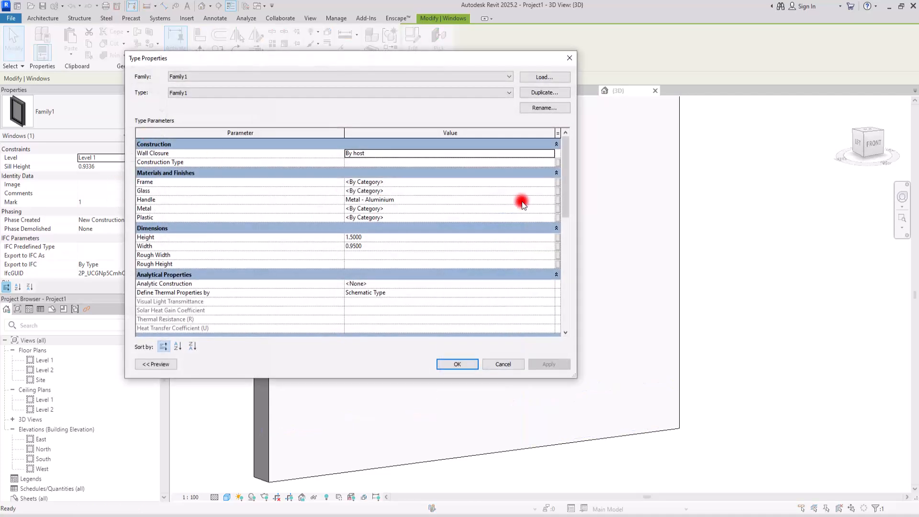
# Assign the Wood - Stained material to the Frame parameter, with a brown shading colour of RGB 160 126 101.
pyautogui.click(551, 182)
pyautogui.click(551, 183)
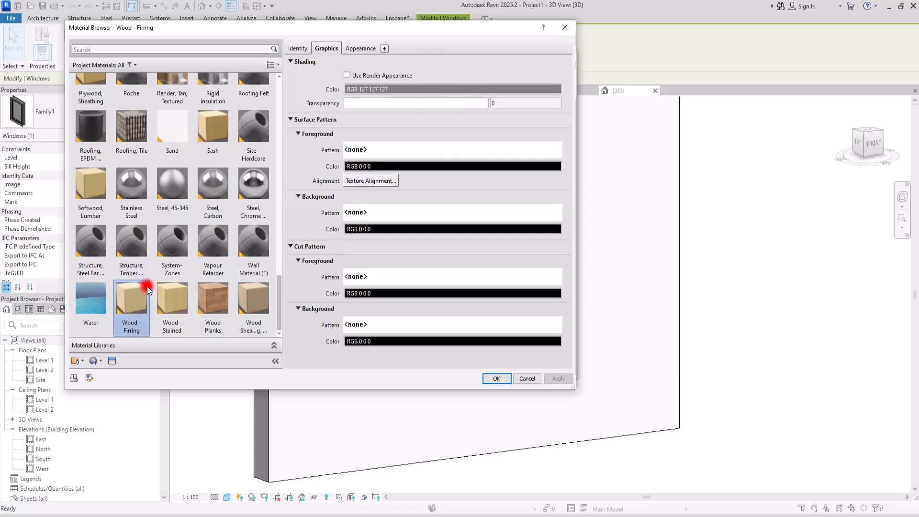
pyautogui.click(171, 298)
pyautogui.click(429, 91)
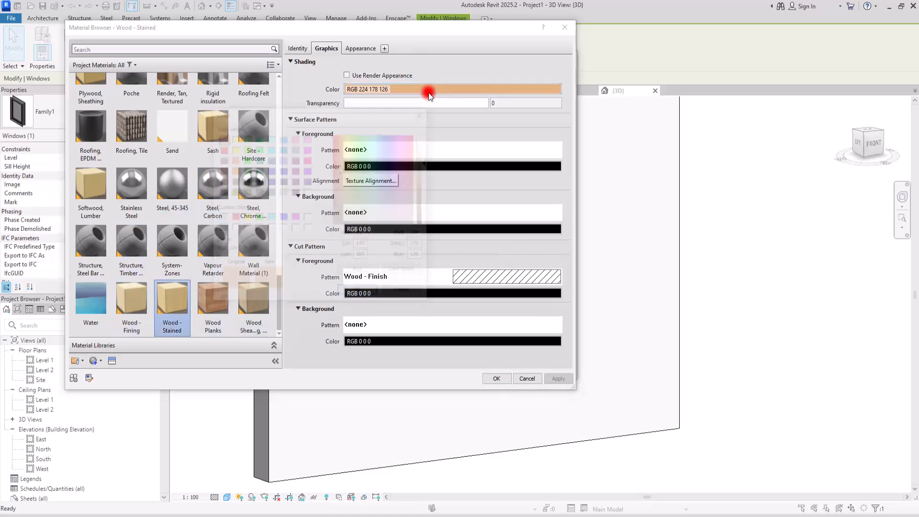
pyautogui.click(343, 203)
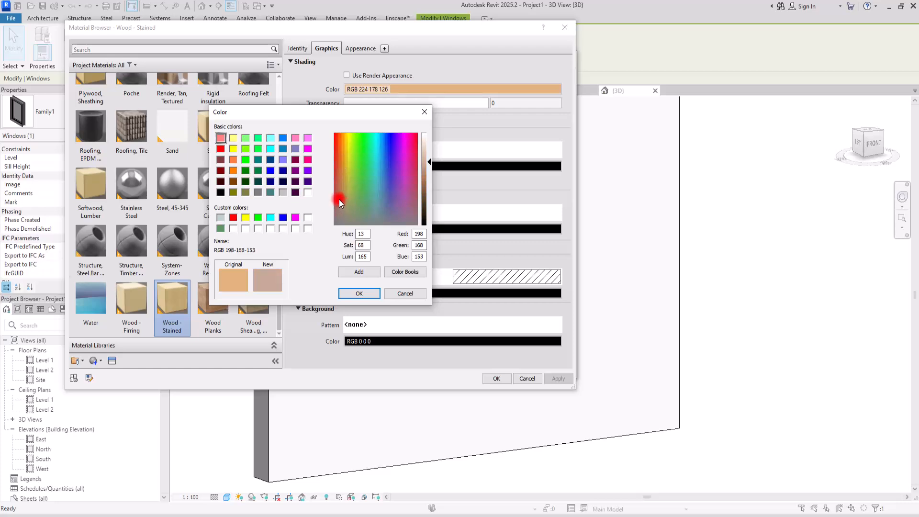
pyautogui.moveTo(429, 163); pyautogui.dragTo(429, 178)
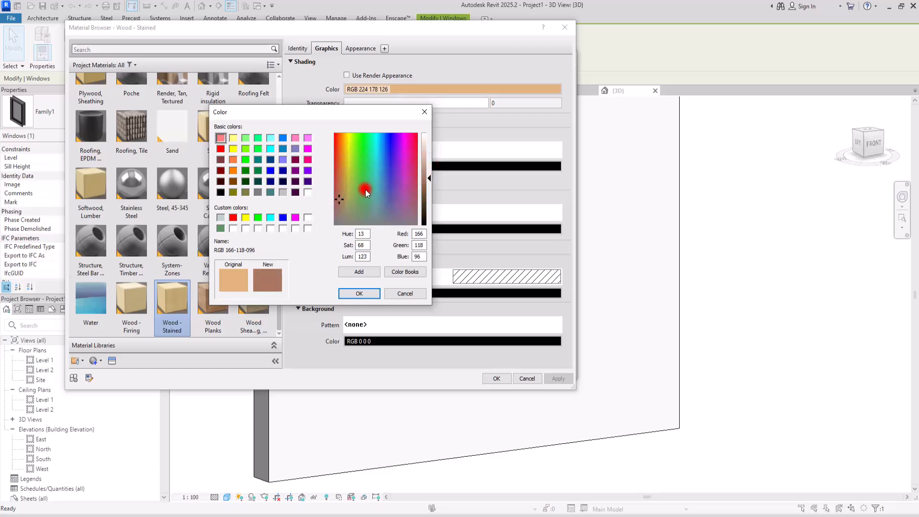
pyautogui.click(370, 294)
pyautogui.click(488, 378)
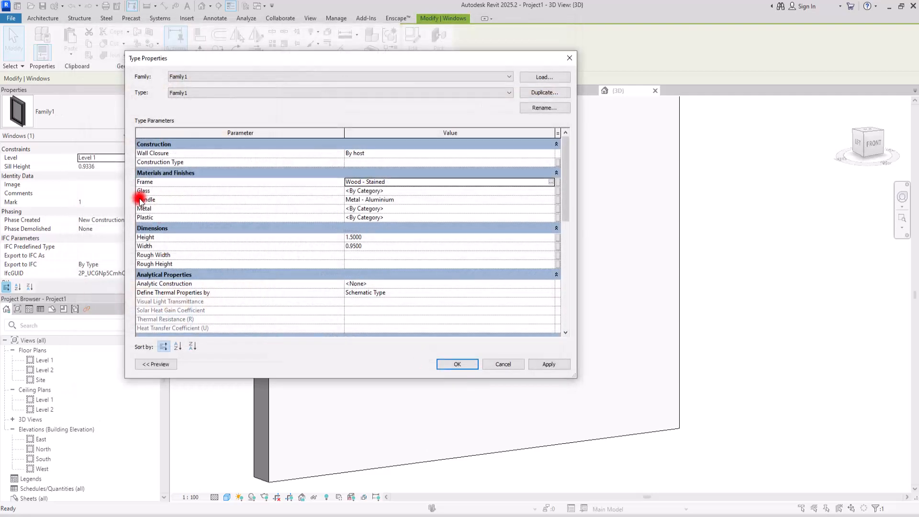
# Assign Default Mass Glazing to the Glass parameter, with shading colour RGB 200 200 200 and transparency 65.
pyautogui.click(552, 192)
pyautogui.click(552, 192)
pyautogui.scroll(10, 169, 251)
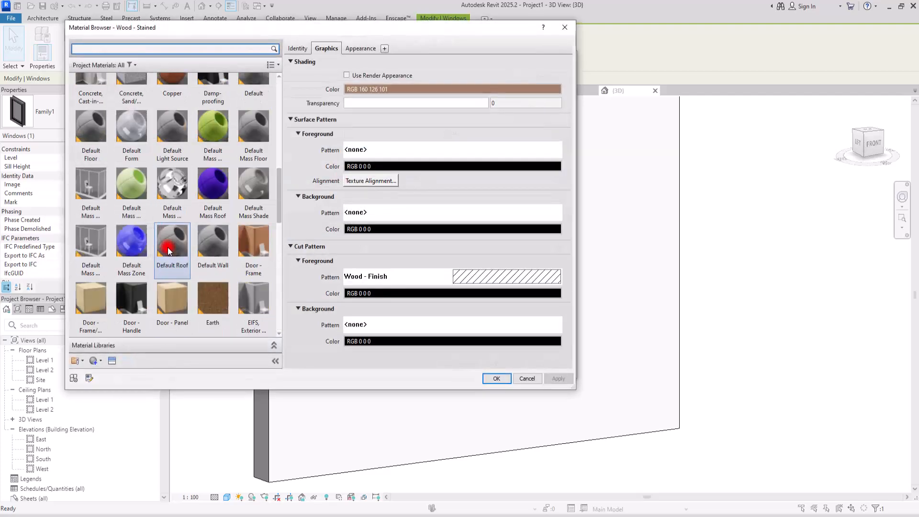
pyautogui.click(92, 186)
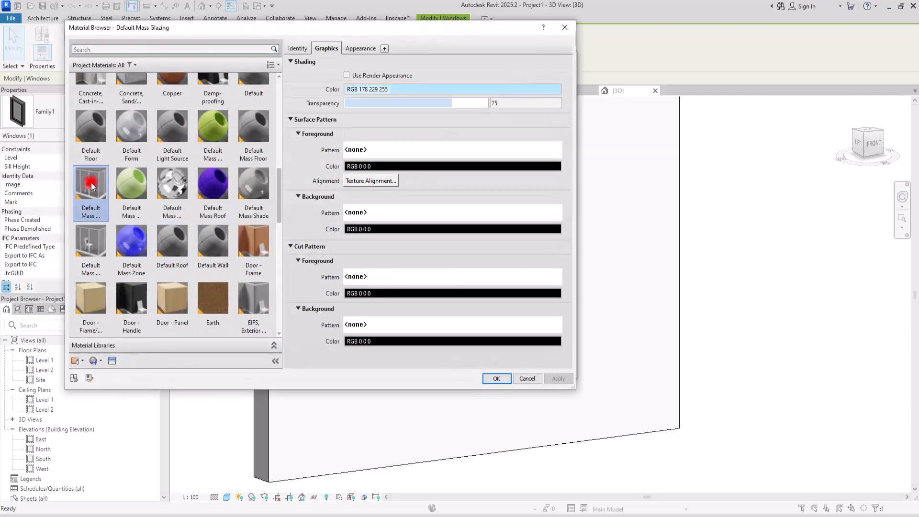
pyautogui.click(491, 89)
pyautogui.moveTo(356, 215); pyautogui.dragTo(357, 228)
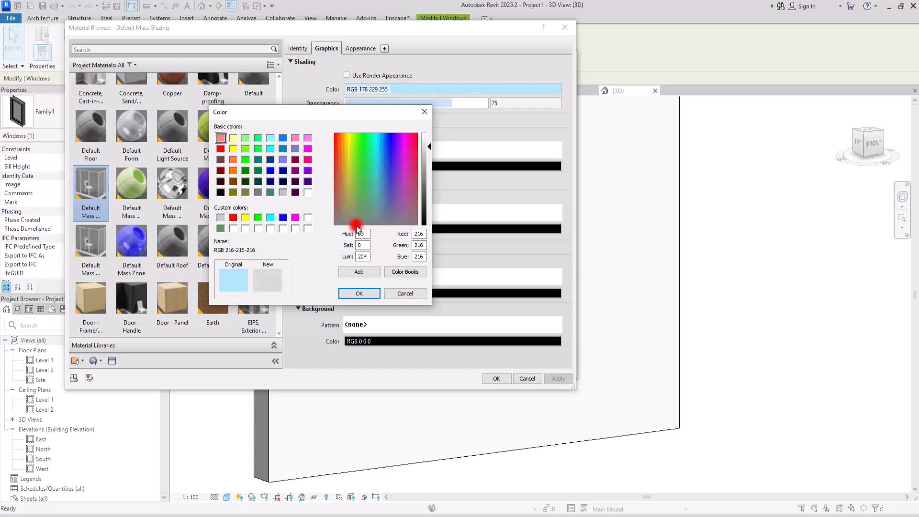
pyautogui.moveTo(431, 150); pyautogui.dragTo(429, 157)
pyautogui.click(357, 293)
pyautogui.moveTo(457, 108); pyautogui.dragTo(446, 106)
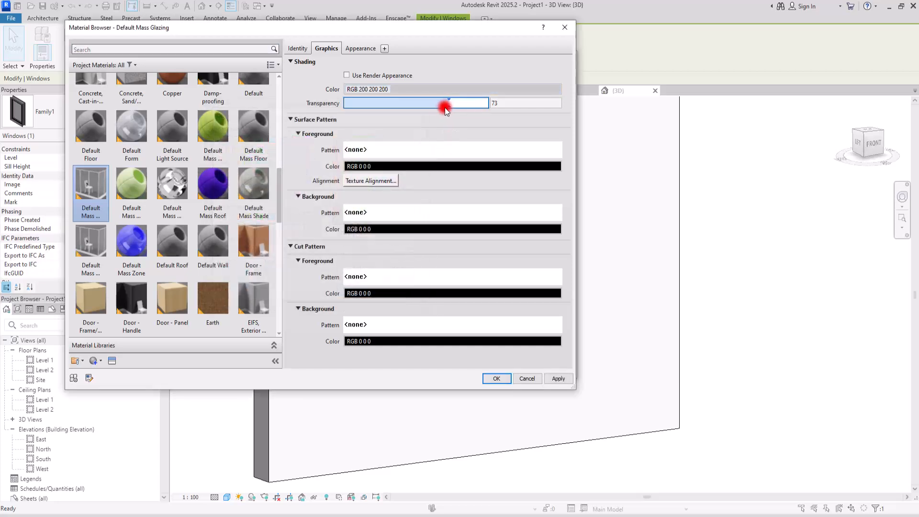
pyautogui.click(495, 378)
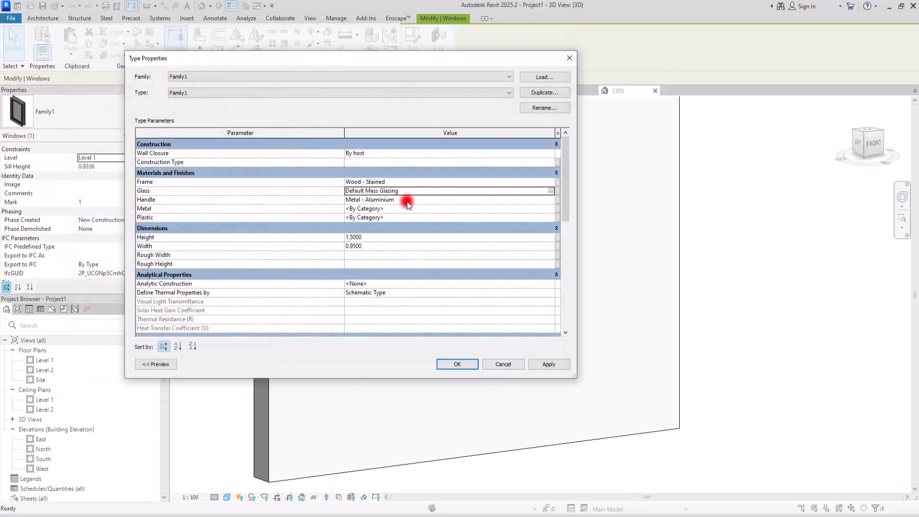
# Copy the Frame parameter's Wood - Stained material to the Handle parameter.
pyautogui.click(407, 181)
pyautogui.hotkey('ctrl', 'c')
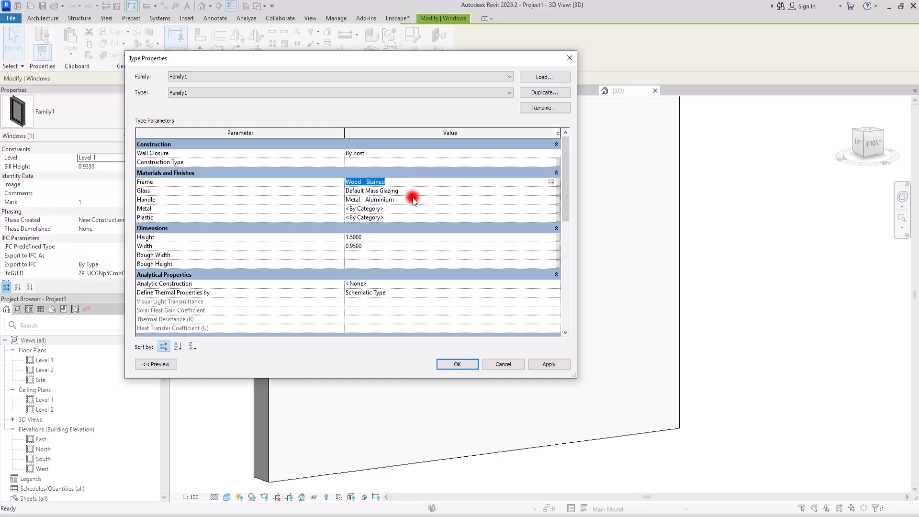
pyautogui.click(414, 201)
pyautogui.hotkey('ctrl', 'v')
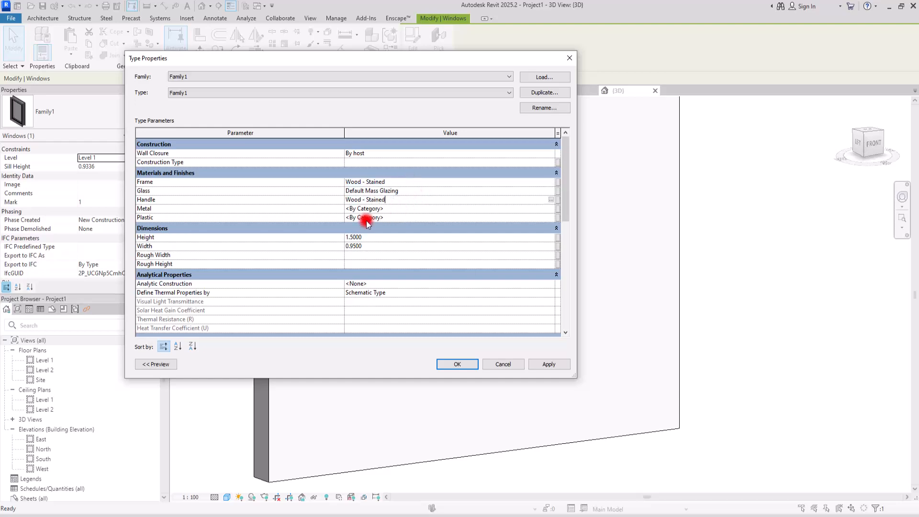
# Assign the Iron, Ductile material to the Metal parameter, with a shading colour of RGB 171 139 116.
pyautogui.click(554, 210)
pyautogui.scroll(-1, 200, 257)
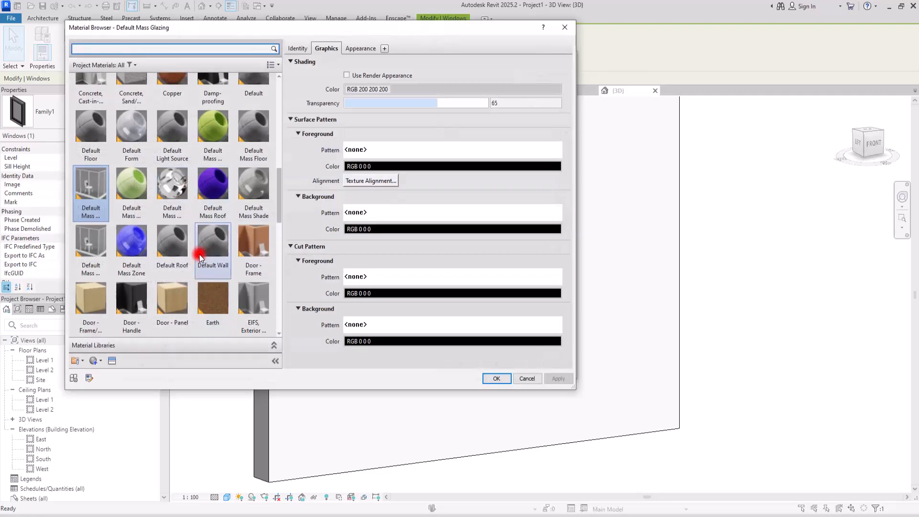
pyautogui.scroll(-3, 200, 257)
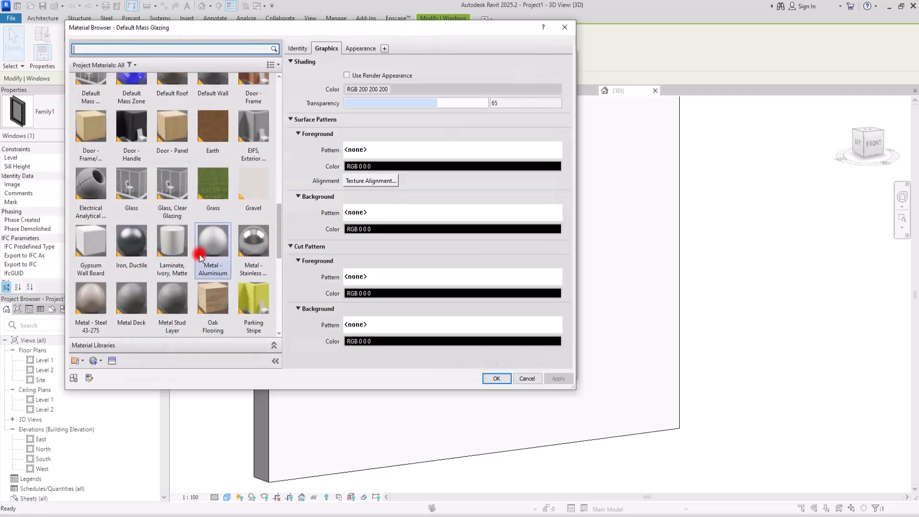
pyautogui.click(255, 250)
pyautogui.click(134, 254)
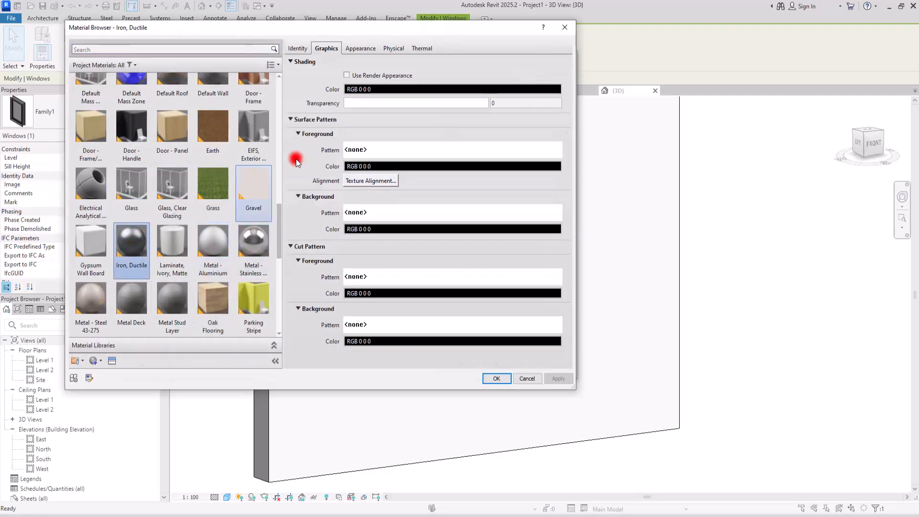
pyautogui.click(411, 89)
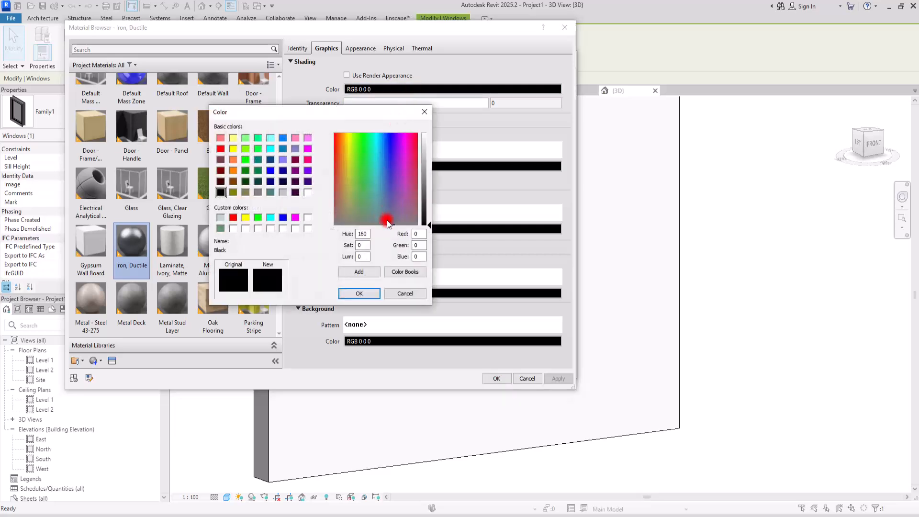
pyautogui.moveTo(381, 218); pyautogui.dragTo(342, 201)
pyautogui.moveTo(425, 206); pyautogui.dragTo(432, 173)
pyautogui.click(389, 275)
pyautogui.click(359, 294)
pyautogui.click(493, 378)
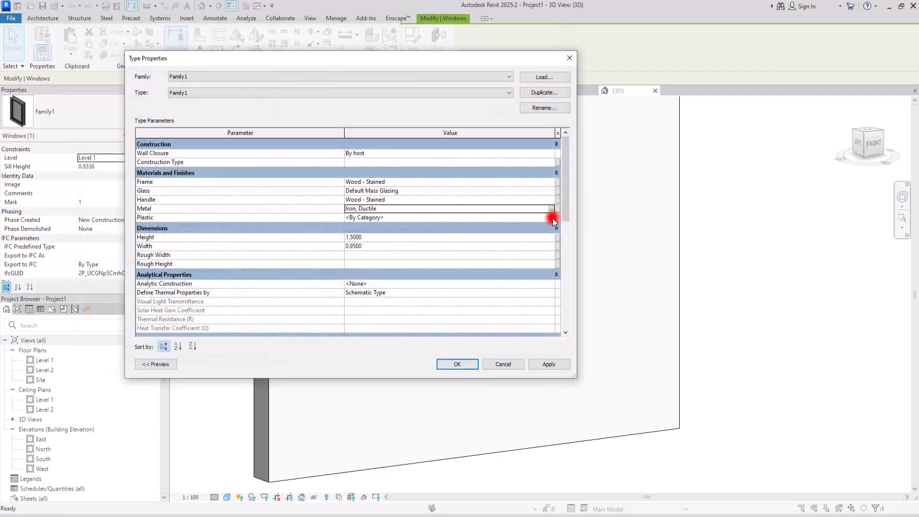
# Assign the Plastic material to the Plastic parameter with shading colour RGB 180 163 139, and apply the window's type properties.
pyautogui.click(552, 219)
pyautogui.click(552, 218)
pyautogui.scroll(-1, 236, 319)
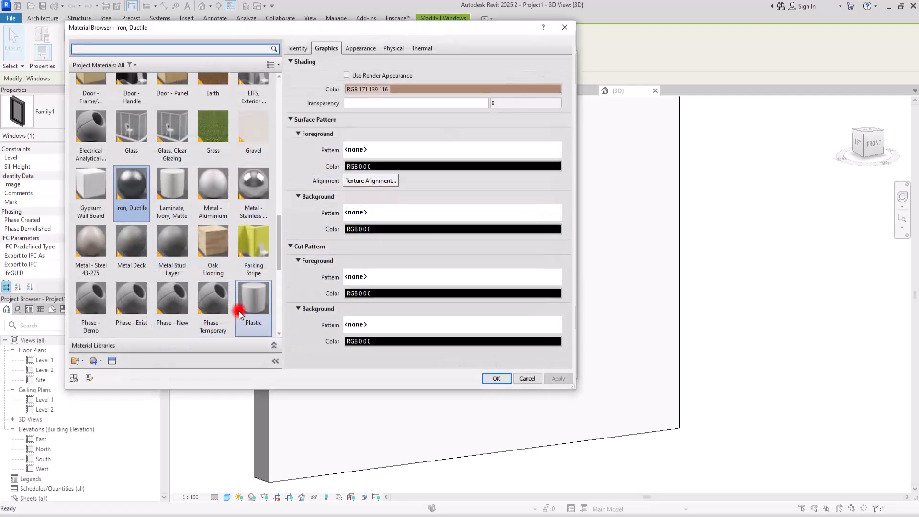
pyautogui.click(242, 307)
pyautogui.click(416, 89)
pyautogui.moveTo(347, 208); pyautogui.dragTo(343, 206)
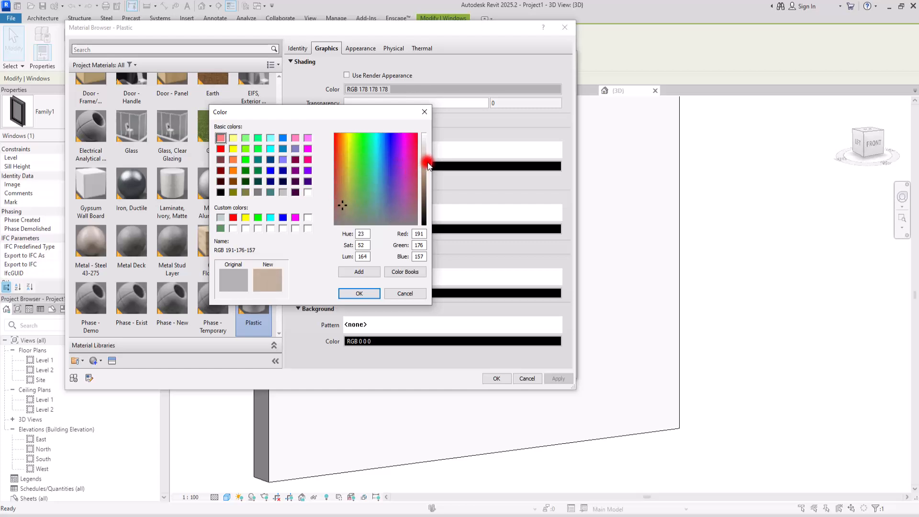
pyautogui.moveTo(429, 165); pyautogui.dragTo(428, 168)
pyautogui.click(365, 293)
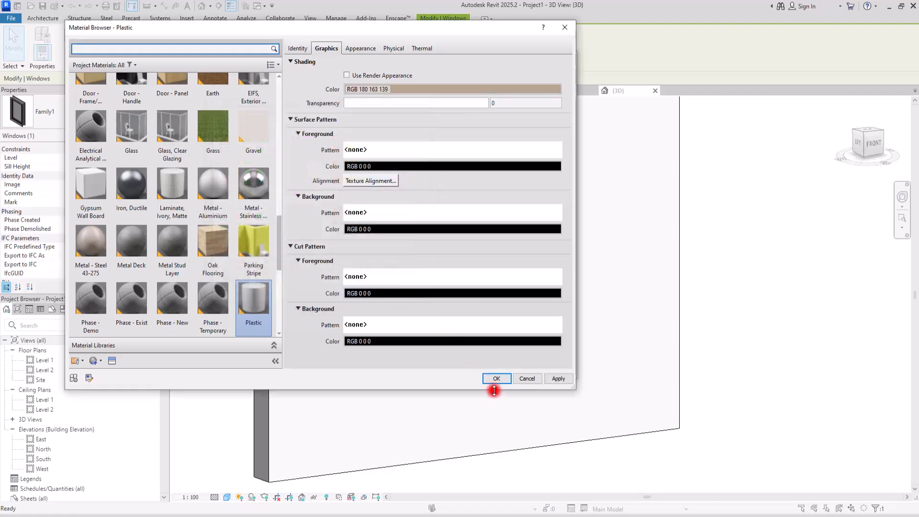
pyautogui.click(497, 379)
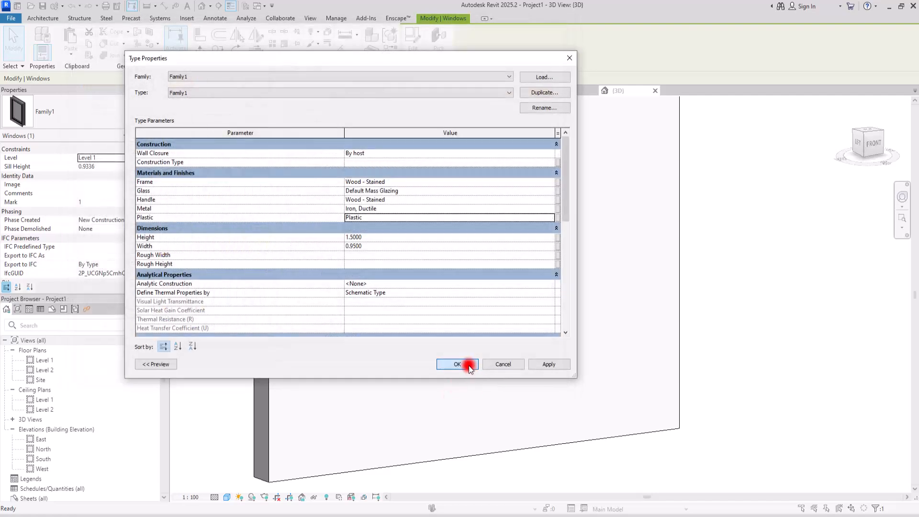
pyautogui.click(471, 367)
# Set the scale of the sectioned 3D view to 1:10 and finally to 1:5.
pyautogui.scroll(3, 582, 298)
pyautogui.moveTo(539, 281)
pyautogui.mouseDown(button='middle')
pyautogui.moveTo(565, 281)
pyautogui.moveTo(554, 292)
pyautogui.mouseUp(button='middle')
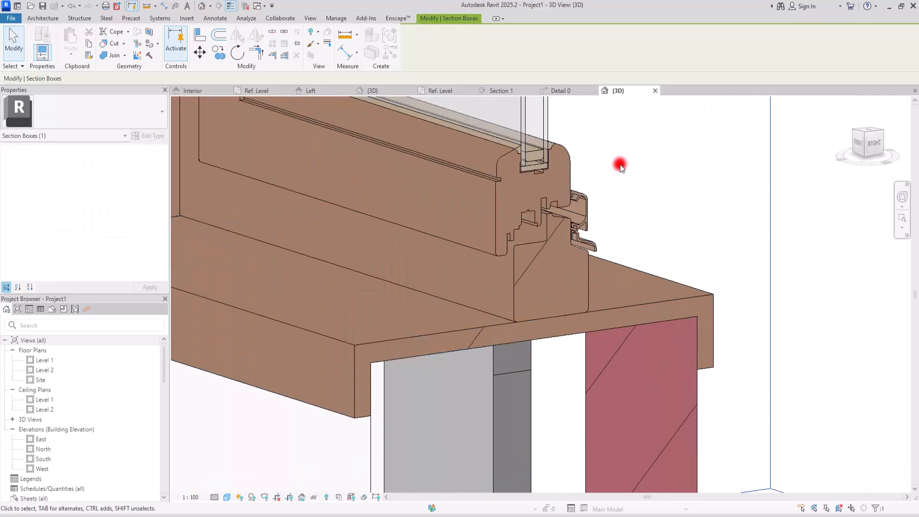
pyautogui.scroll(-3, 622, 164)
pyautogui.keyDown('shift'); pyautogui.moveTo(717, 267); pyautogui.dragTo(692, 310, button='middle'); pyautogui.keyUp('shift')
pyautogui.scroll(5, 416, 181)
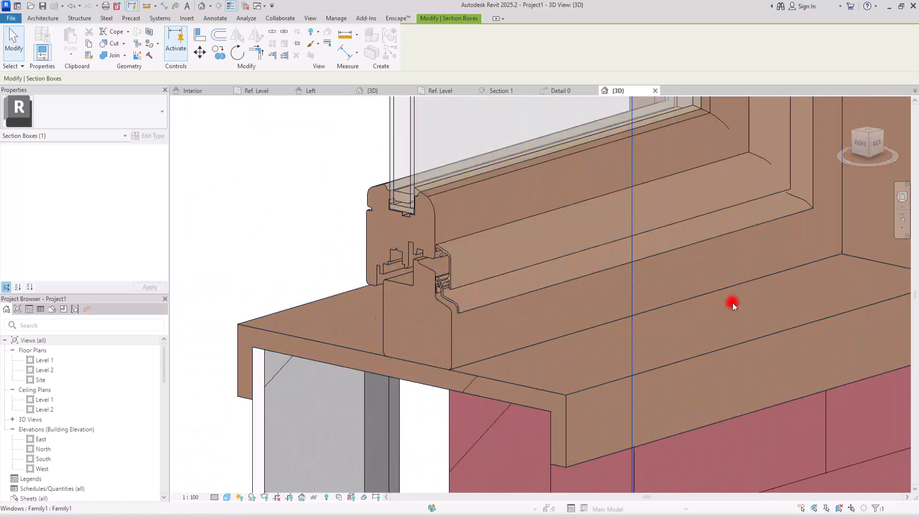
pyautogui.scroll(2, 577, 245)
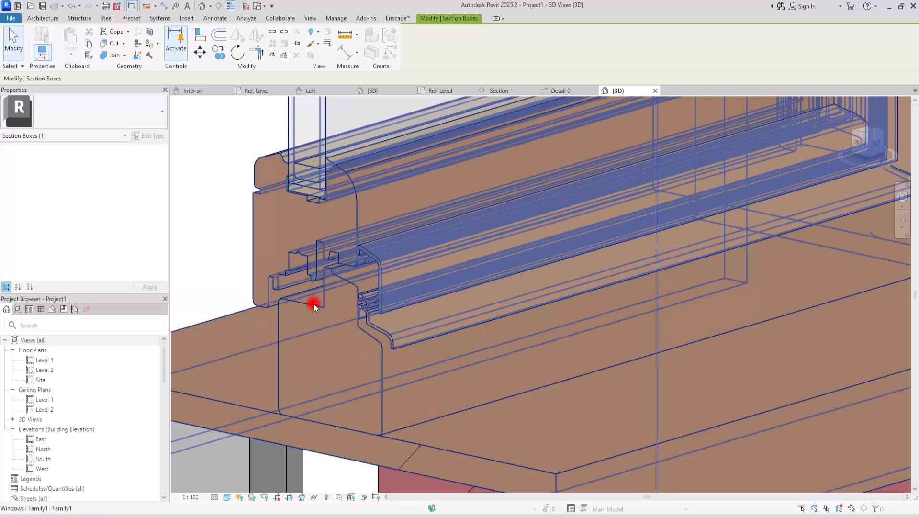
pyautogui.click(191, 497)
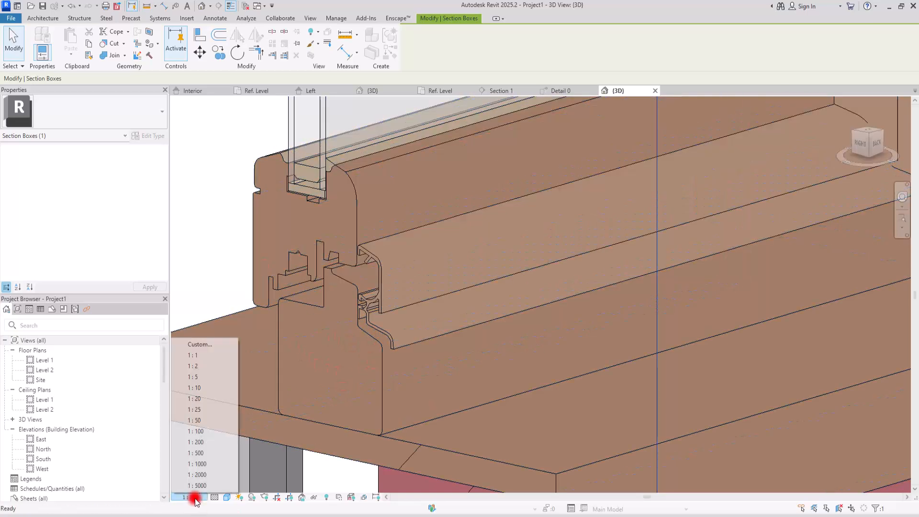
pyautogui.click(211, 389)
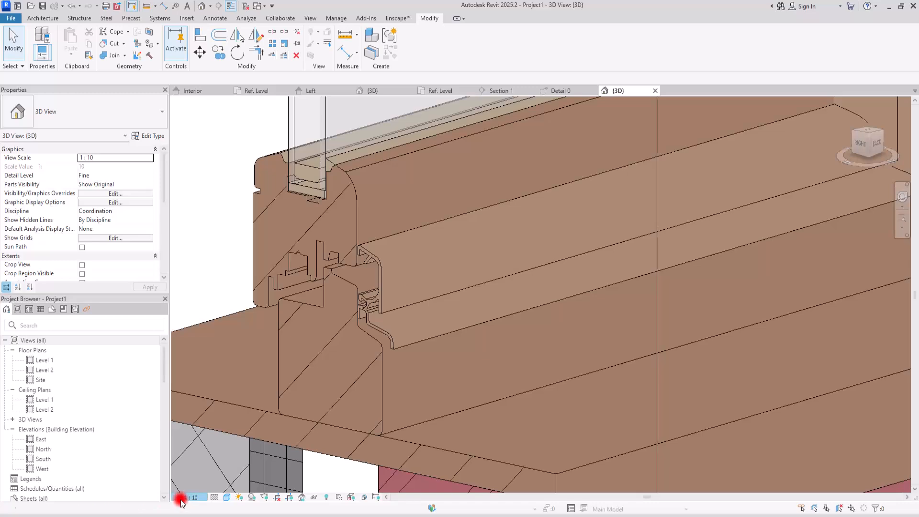
pyautogui.click(182, 497)
pyautogui.click(205, 379)
# Examine the cut window frame, glazing and sill from both sides of the wall in the 3D view.
pyautogui.scroll(-4, 519, 315)
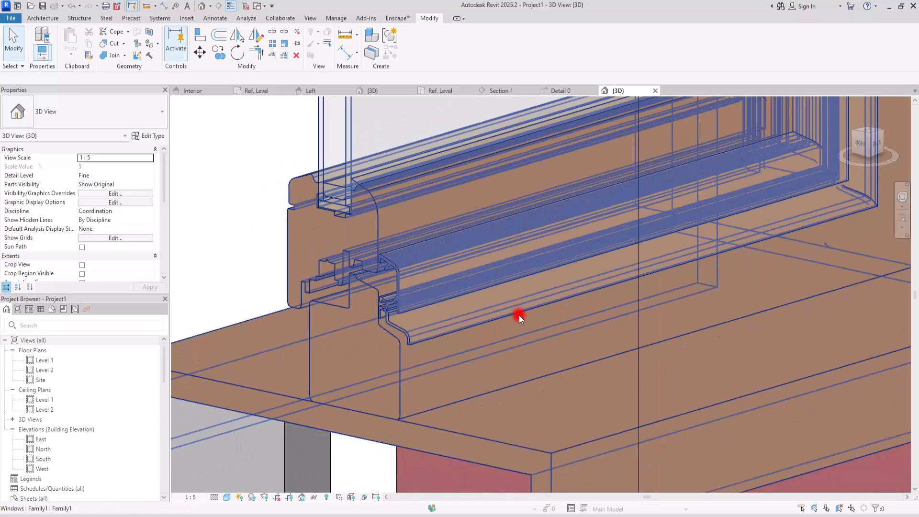
pyautogui.scroll(5, 437, 236)
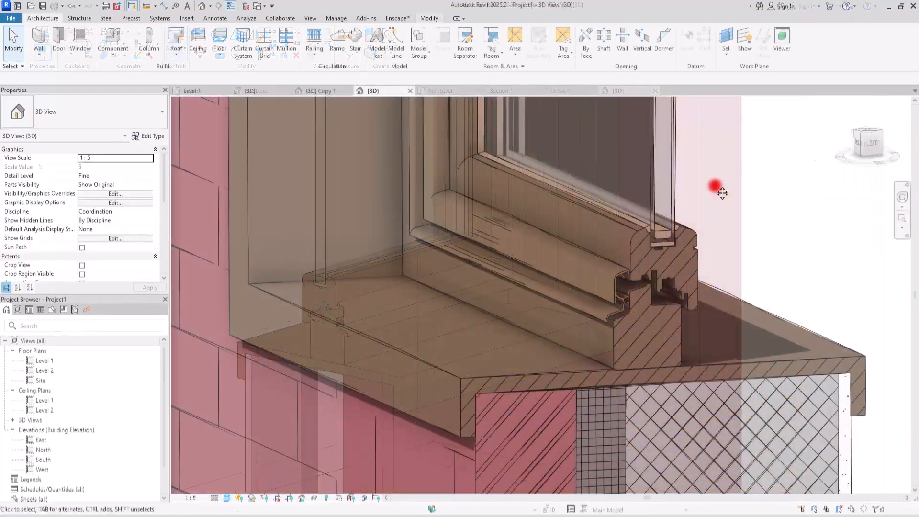
pyautogui.scroll(2, 720, 189)
pyautogui.moveTo(721, 188); pyautogui.dragTo(741, 184, button='middle')
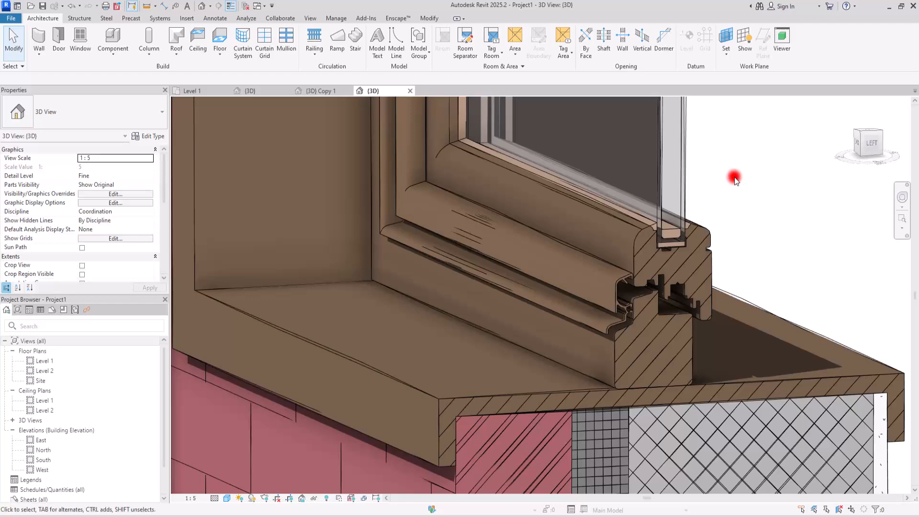
pyautogui.keyDown('shift'); pyautogui.moveTo(762, 195); pyautogui.dragTo(685, 210, button='middle'); pyautogui.keyUp('shift')
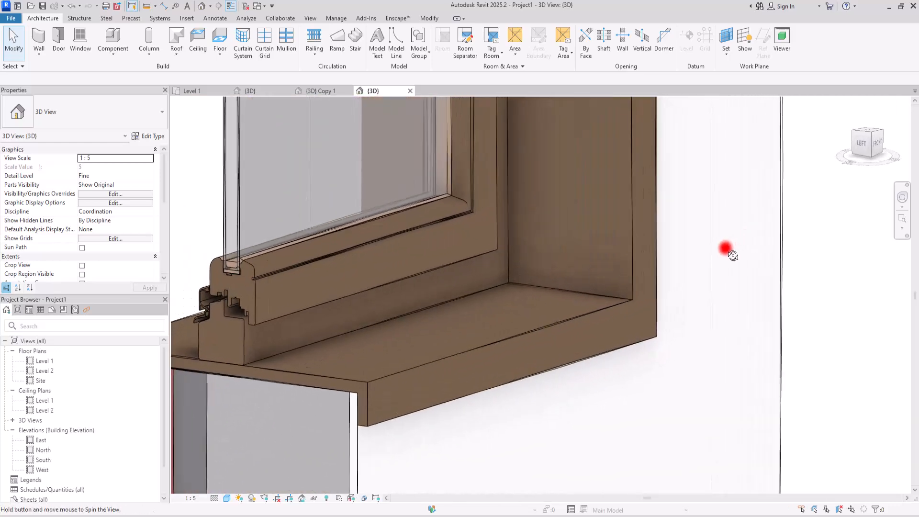